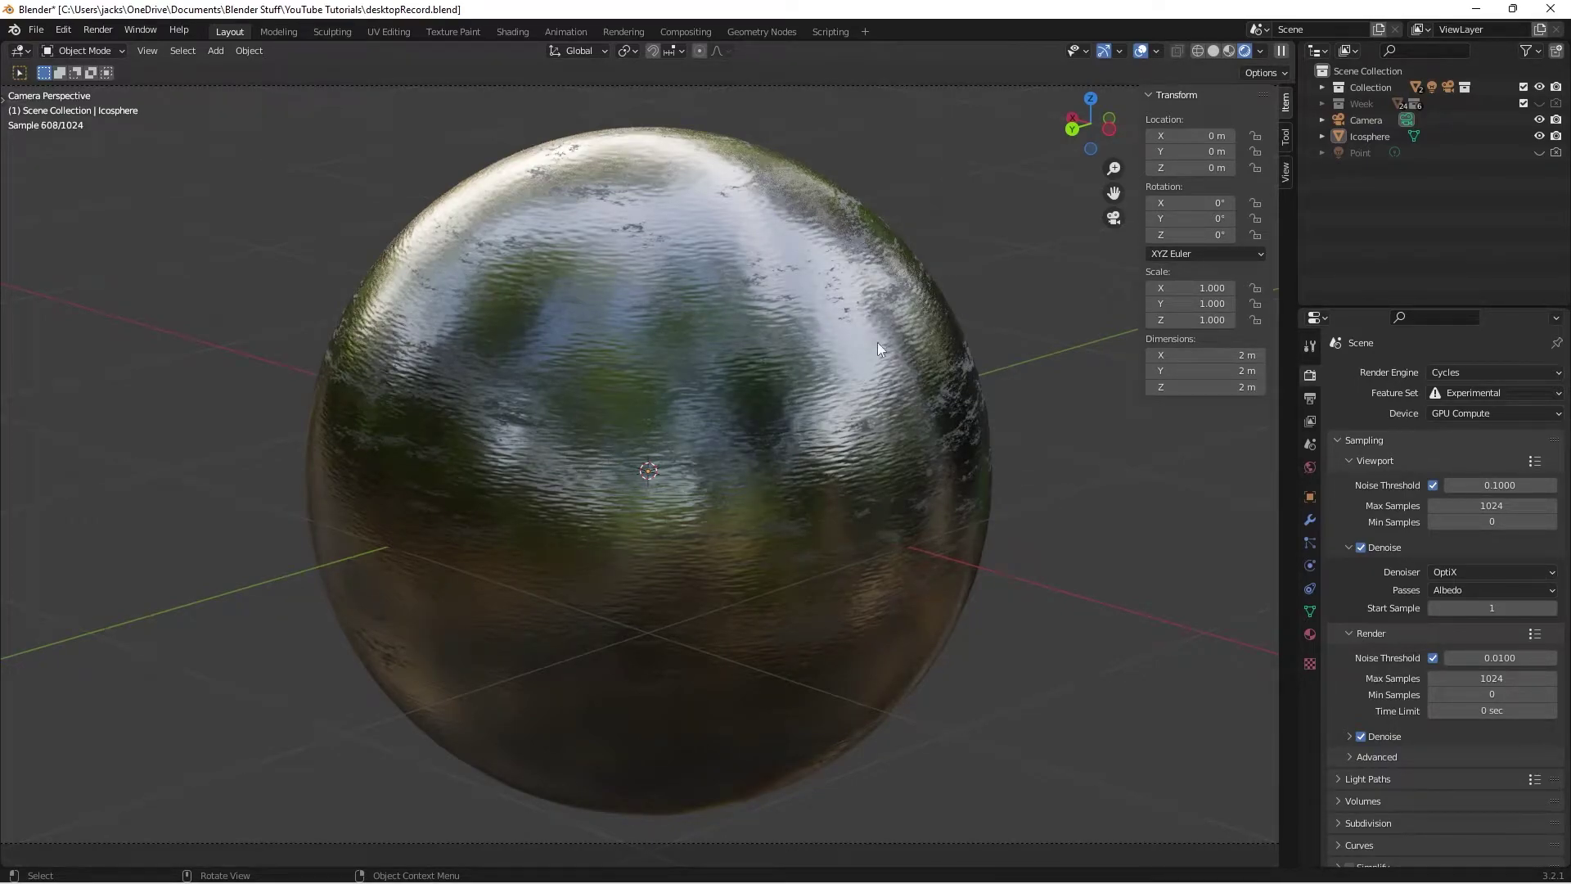
{"action": "key", "text": "ctrl+b"}
{"action": "left_click_drag", "start_coordinate": [255, 98], "coordinate": [1087, 837]}
{"action": "key", "text": "Escape"}
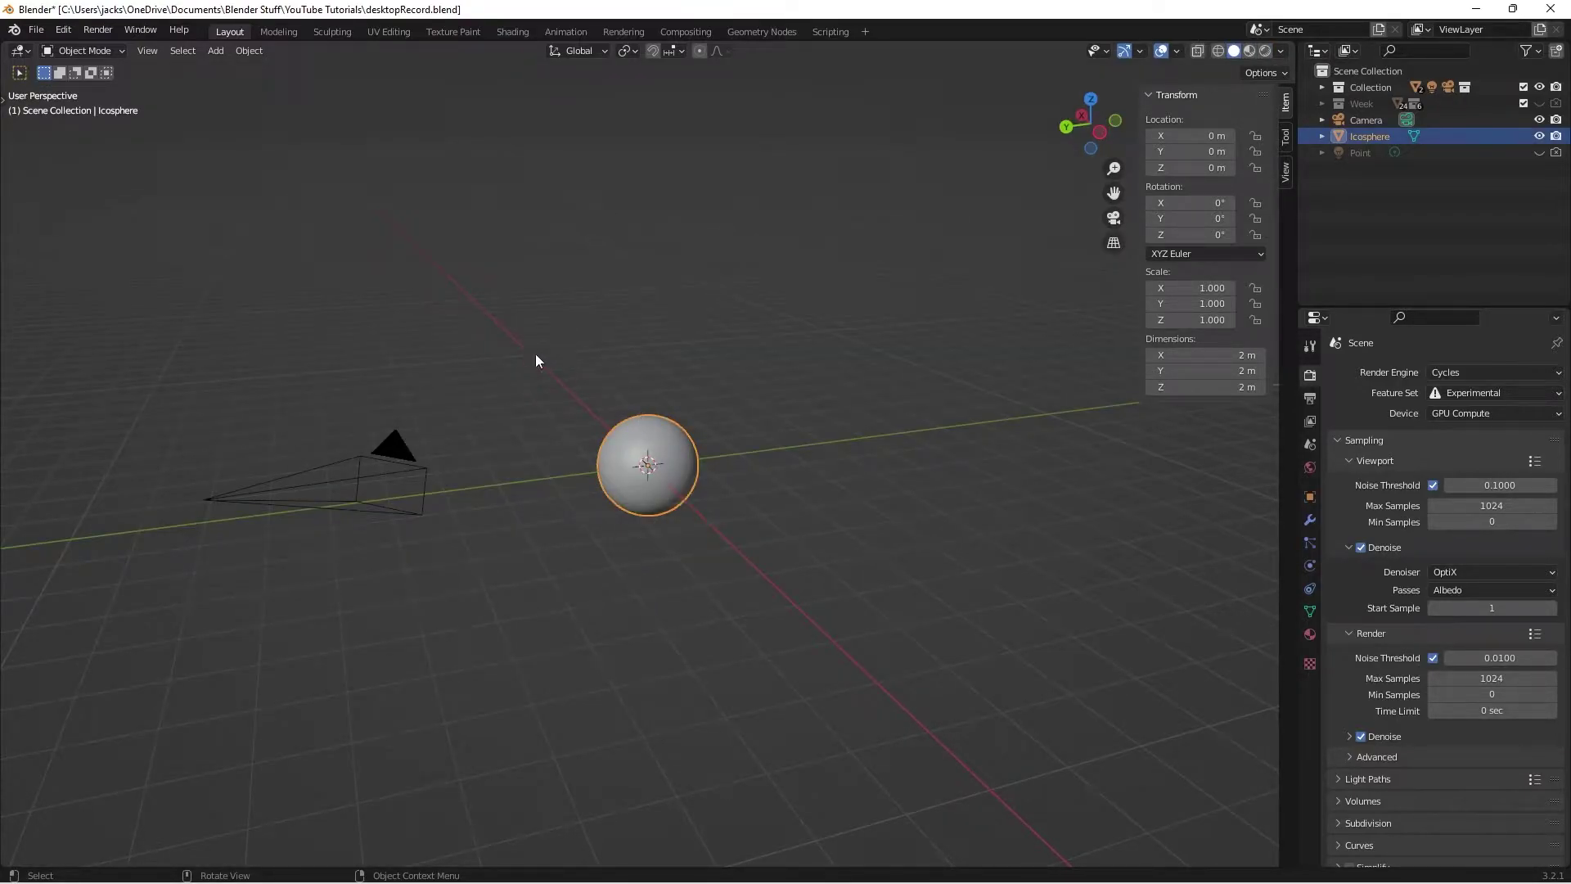
- Look through the scene camera and select the icosphere
{"action": "left_click_drag", "start_coordinate": [534, 332], "coordinate": [738, 628]}
{"action": "left_click", "coordinate": [772, 494]}
{"action": "key", "text": "KP_0"}
{"action": "left_click", "coordinate": [628, 433]}
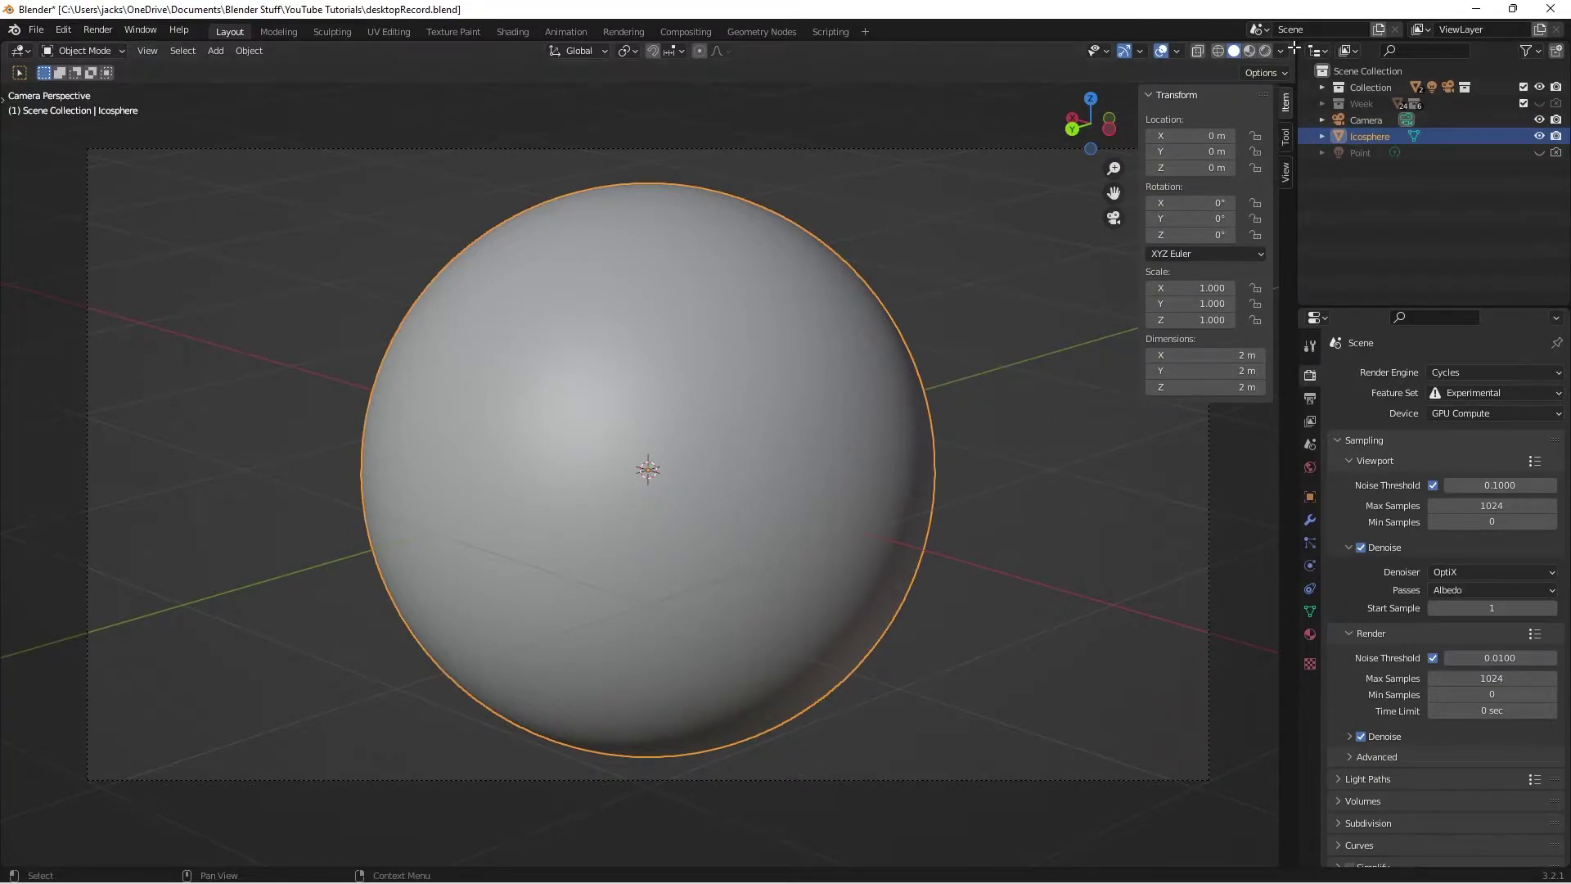
- Show the 3D viewport in rendered shading and turn off Scene World lighting
{"action": "left_click", "coordinate": [1269, 50]}
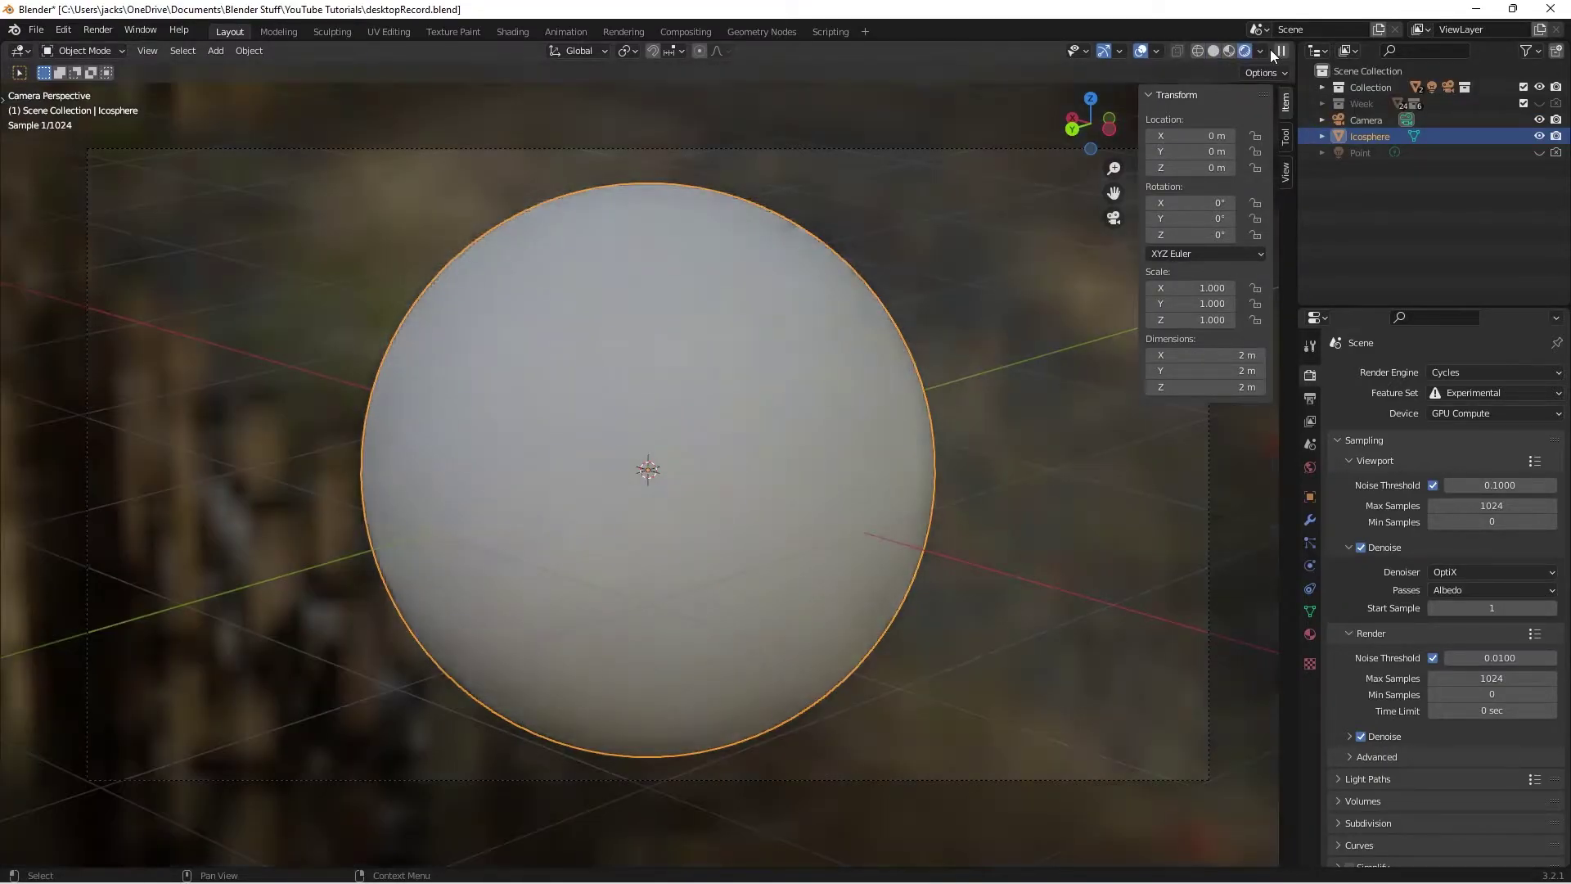
{"action": "left_click", "coordinate": [1261, 50]}
{"action": "left_click", "coordinate": [1167, 150]}
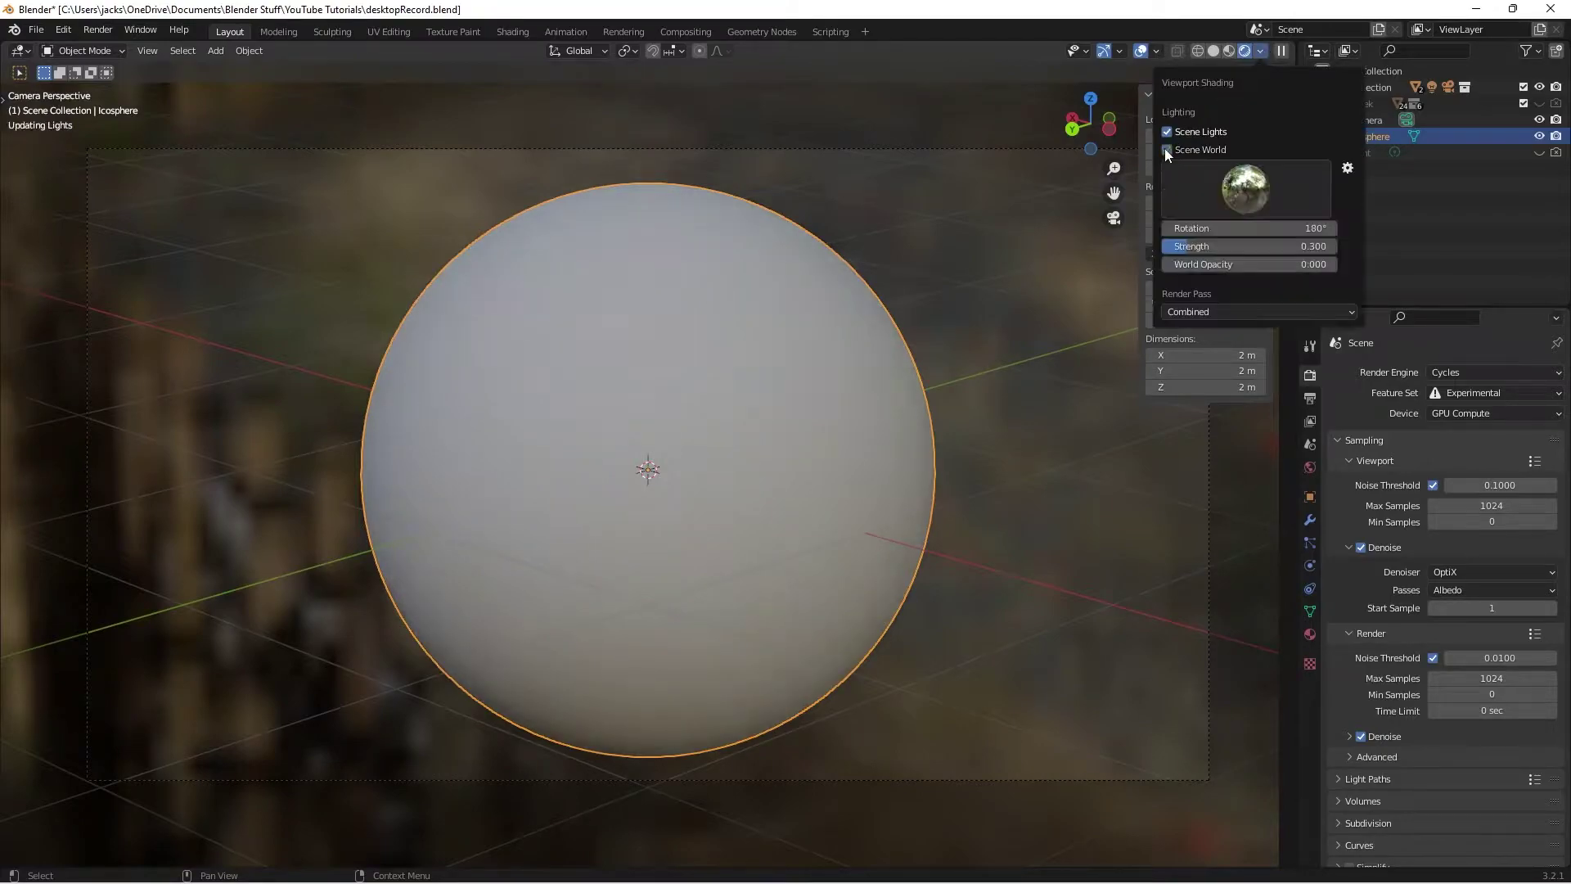
- Set the viewport's HDRI lighting to a strength of 1 and a rotation of 0°, and deselect the sphere
{"action": "left_click", "coordinate": [1260, 50]}
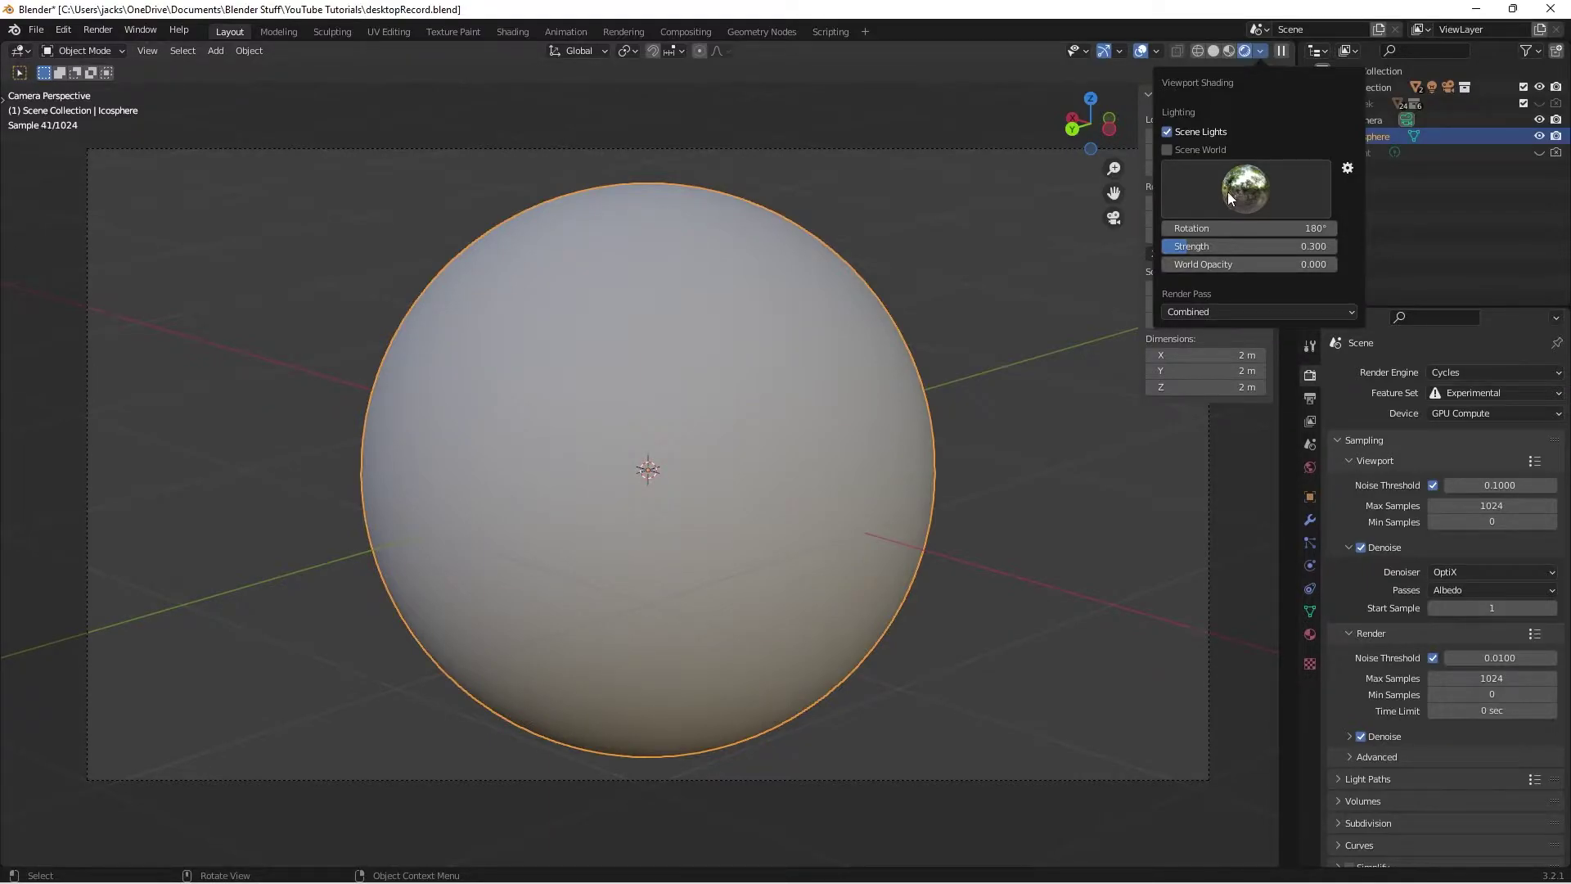
{"action": "left_click", "coordinate": [1241, 247]}
{"action": "type", "text": "1"}
{"action": "key", "text": "Return"}
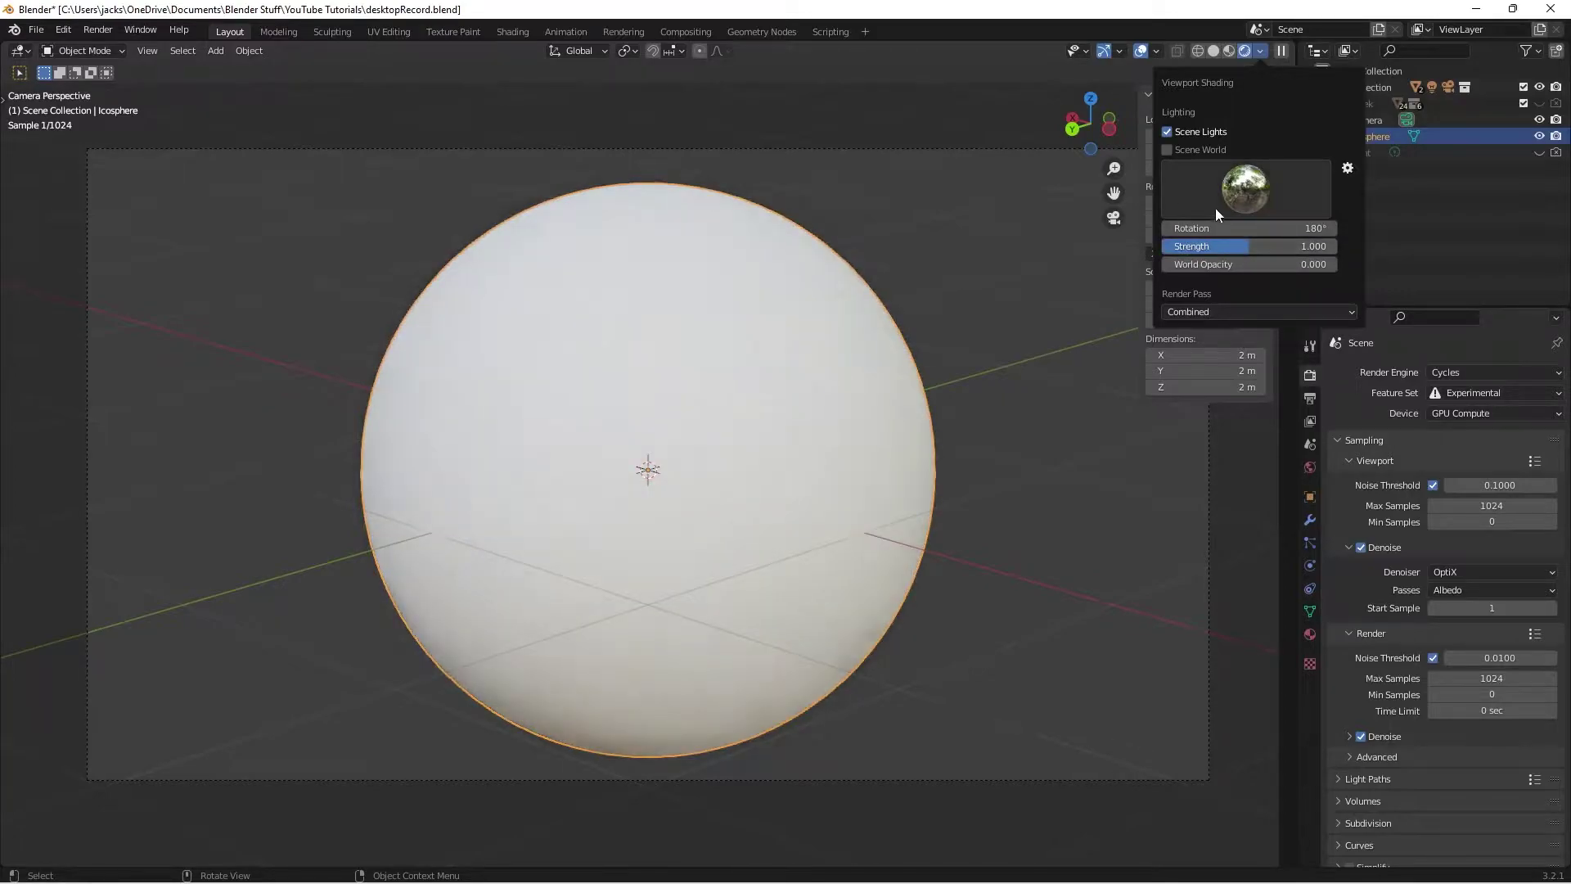
{"action": "left_click", "coordinate": [1225, 229]}
{"action": "type", "text": "0"}
{"action": "key", "text": "Return"}
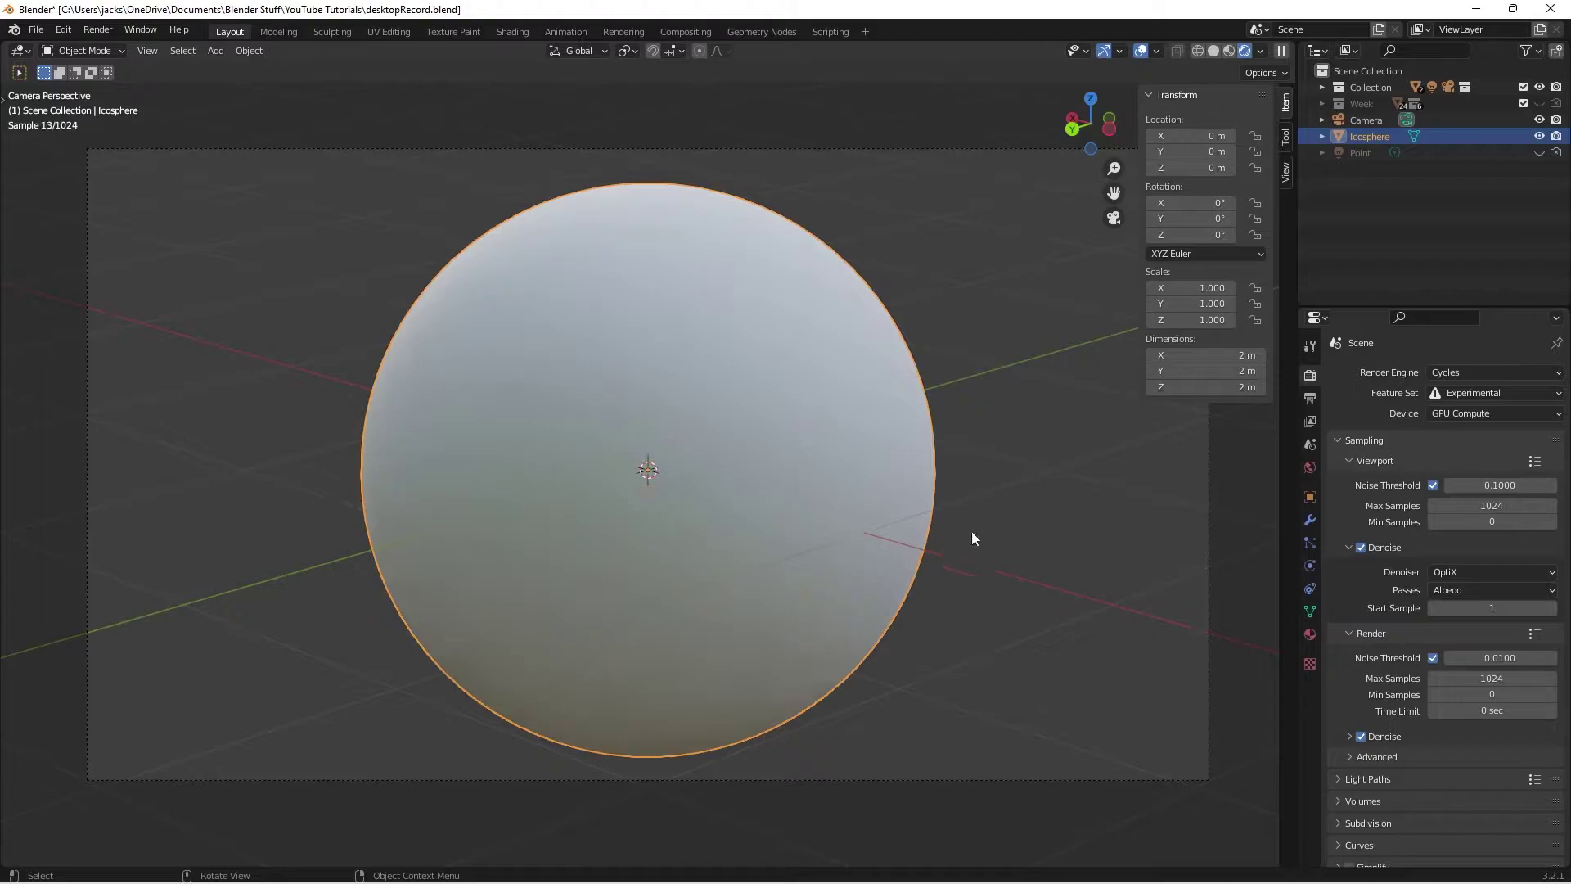
{"action": "left_click", "coordinate": [1032, 448]}
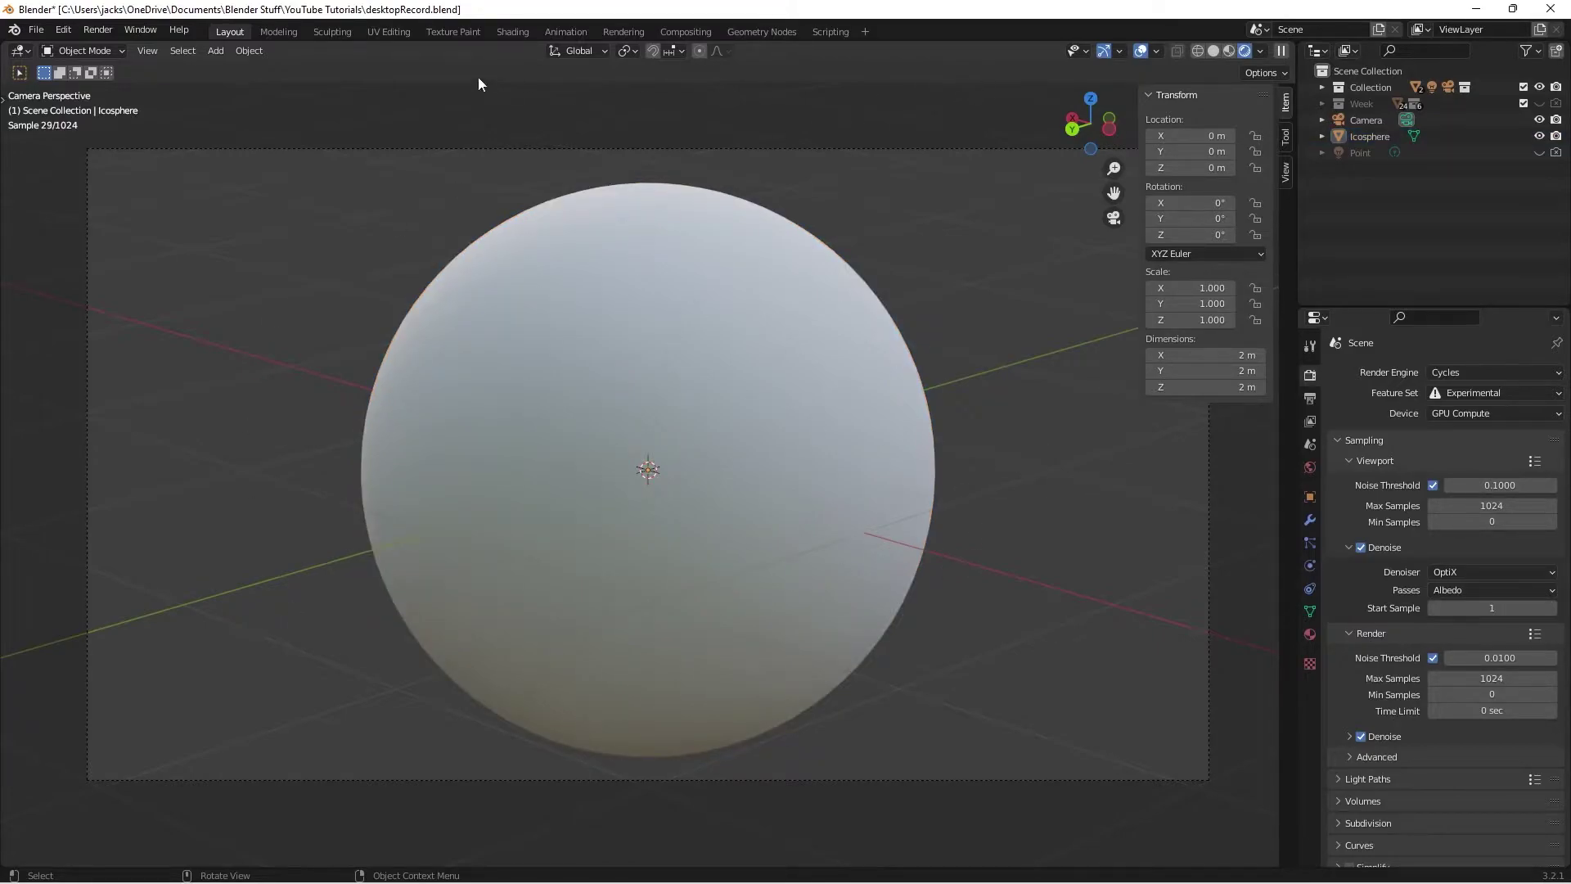
- Switch to the Shading workspace and frame the whole sphere in its 3D viewport
{"action": "left_click", "coordinate": [515, 31]}
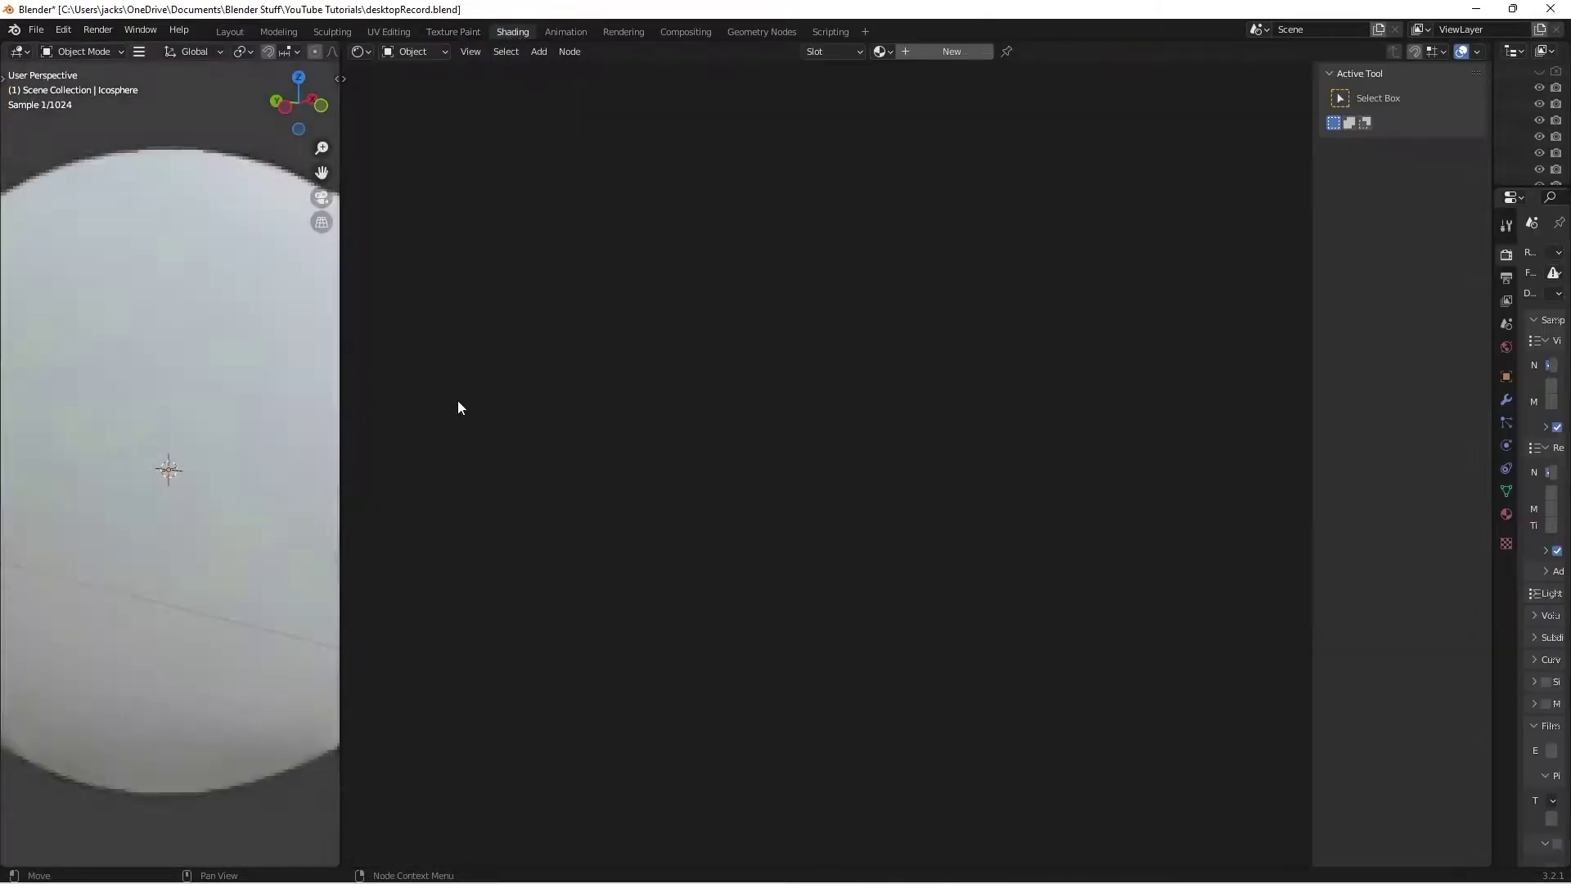
{"action": "scroll", "coordinate": [142, 391], "scroll_direction": "down", "scroll_amount": 2}
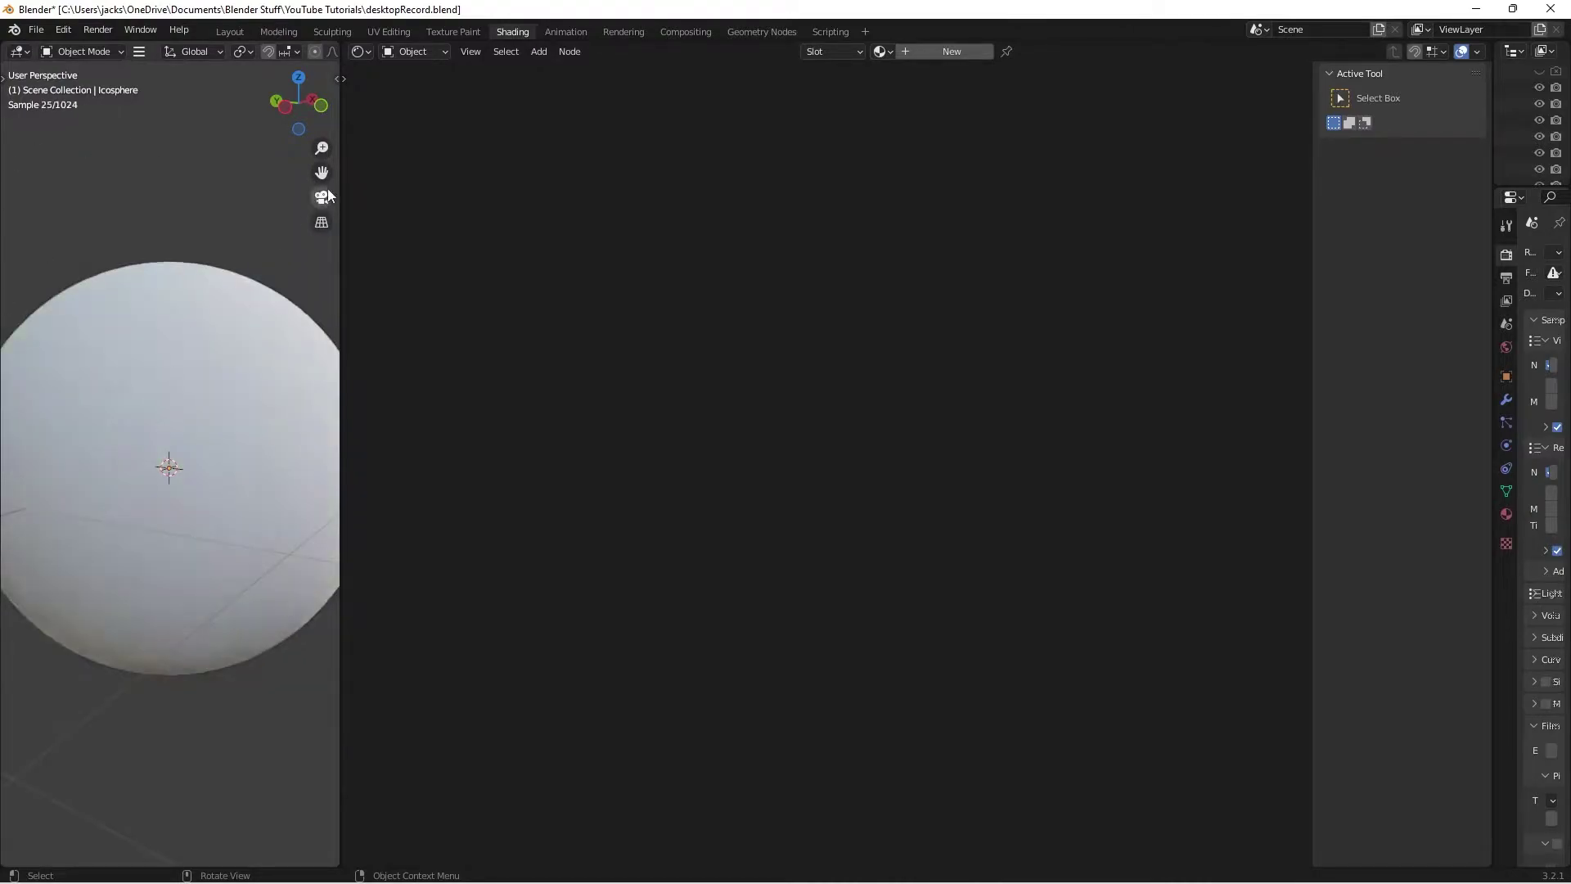
{"action": "scroll", "coordinate": [319, 51], "scroll_direction": "down", "scroll_amount": 5}
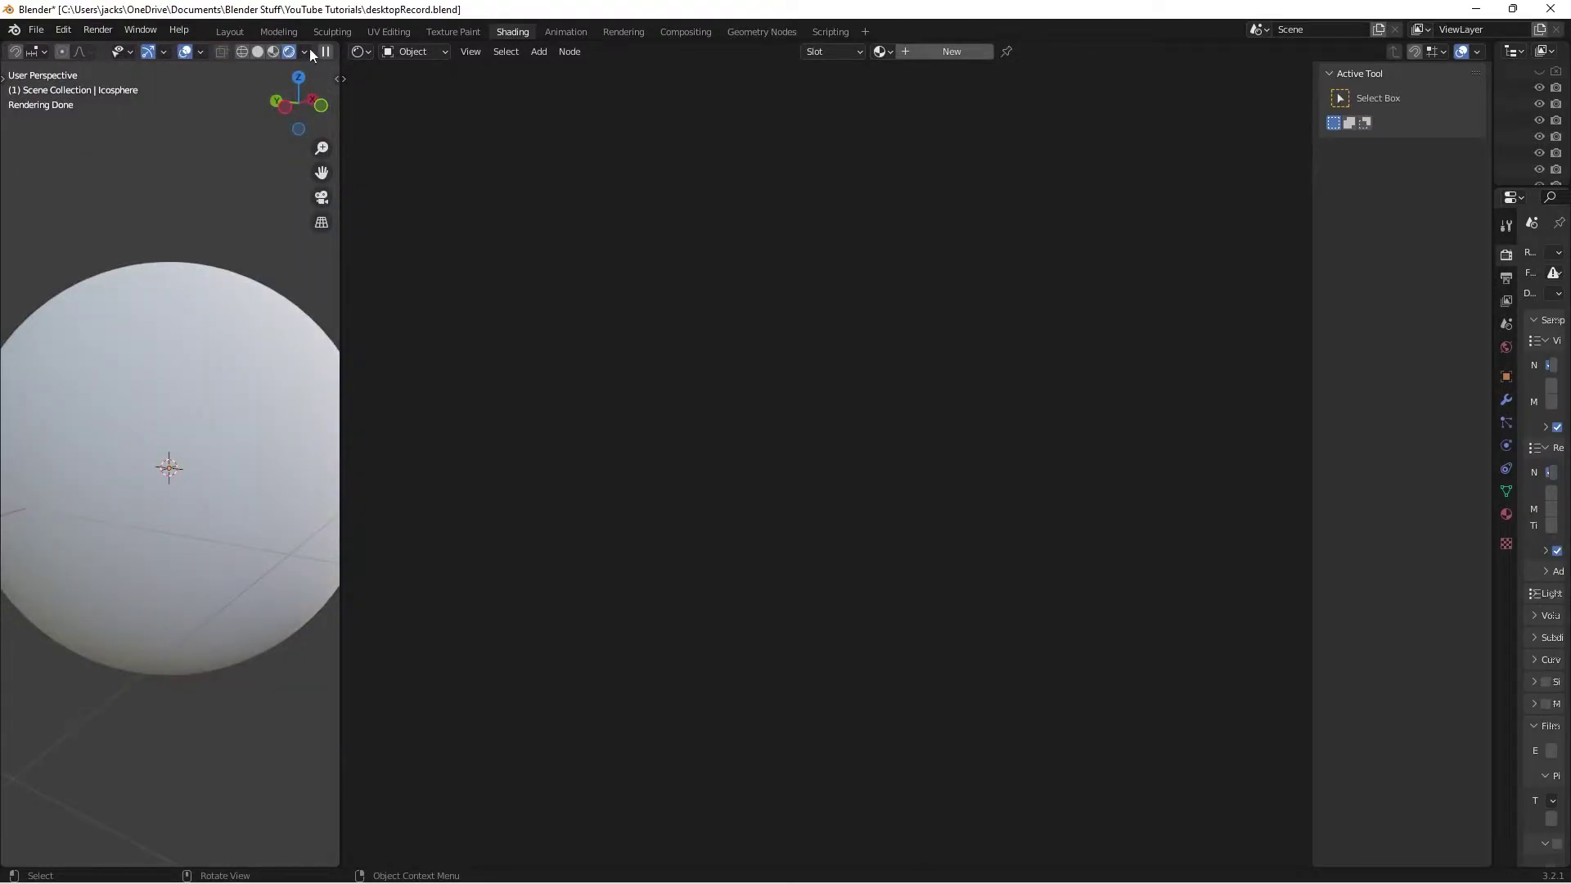
{"action": "left_click", "coordinate": [305, 51]}
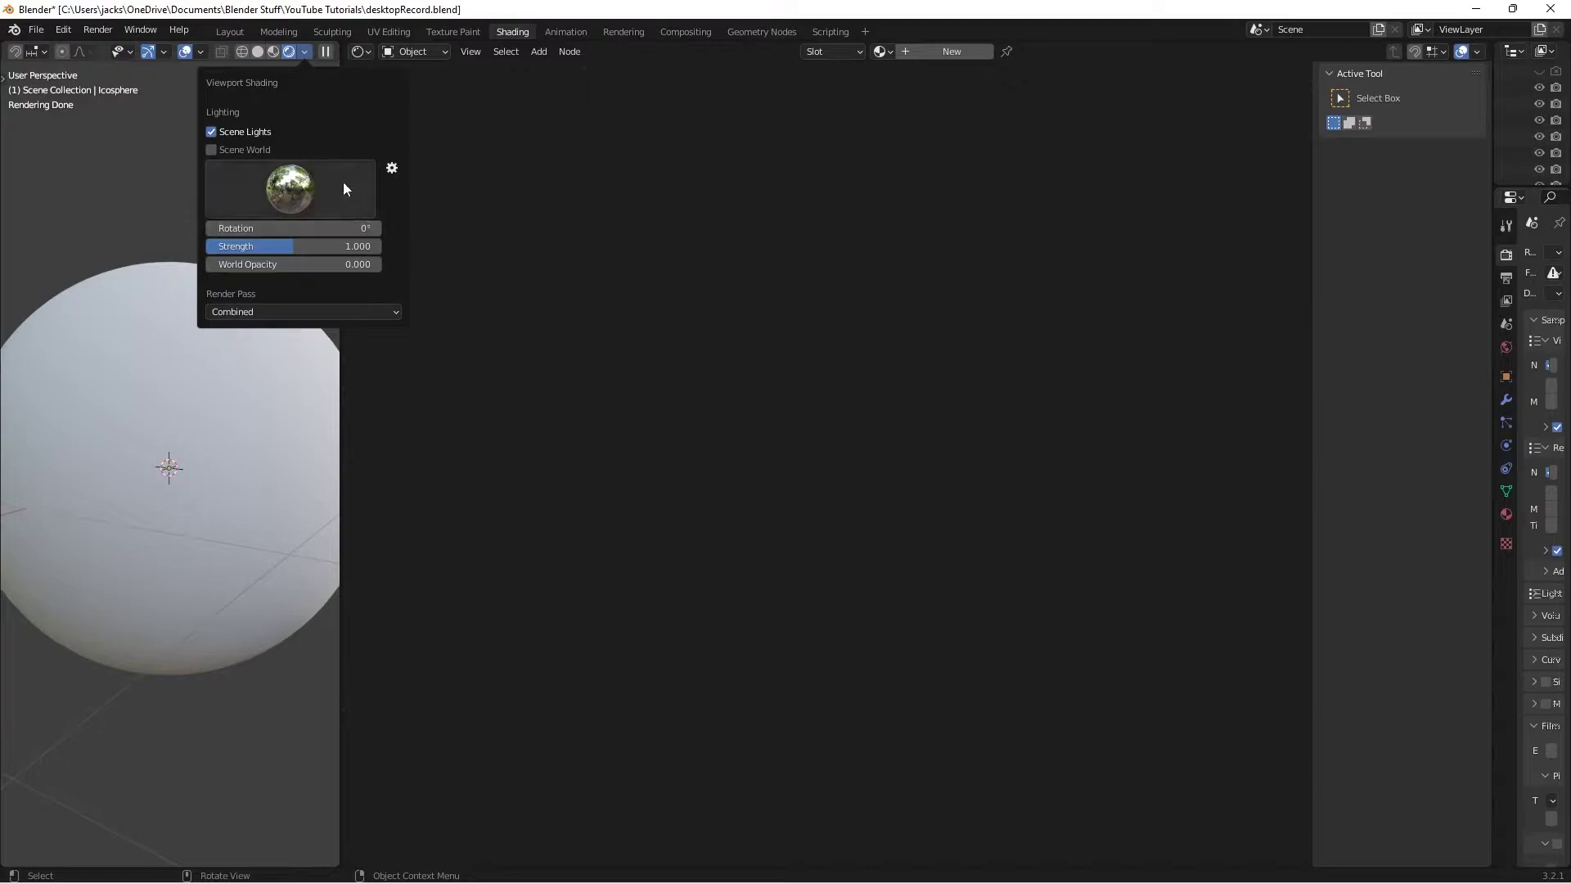
{"action": "key", "text": "KP_0"}
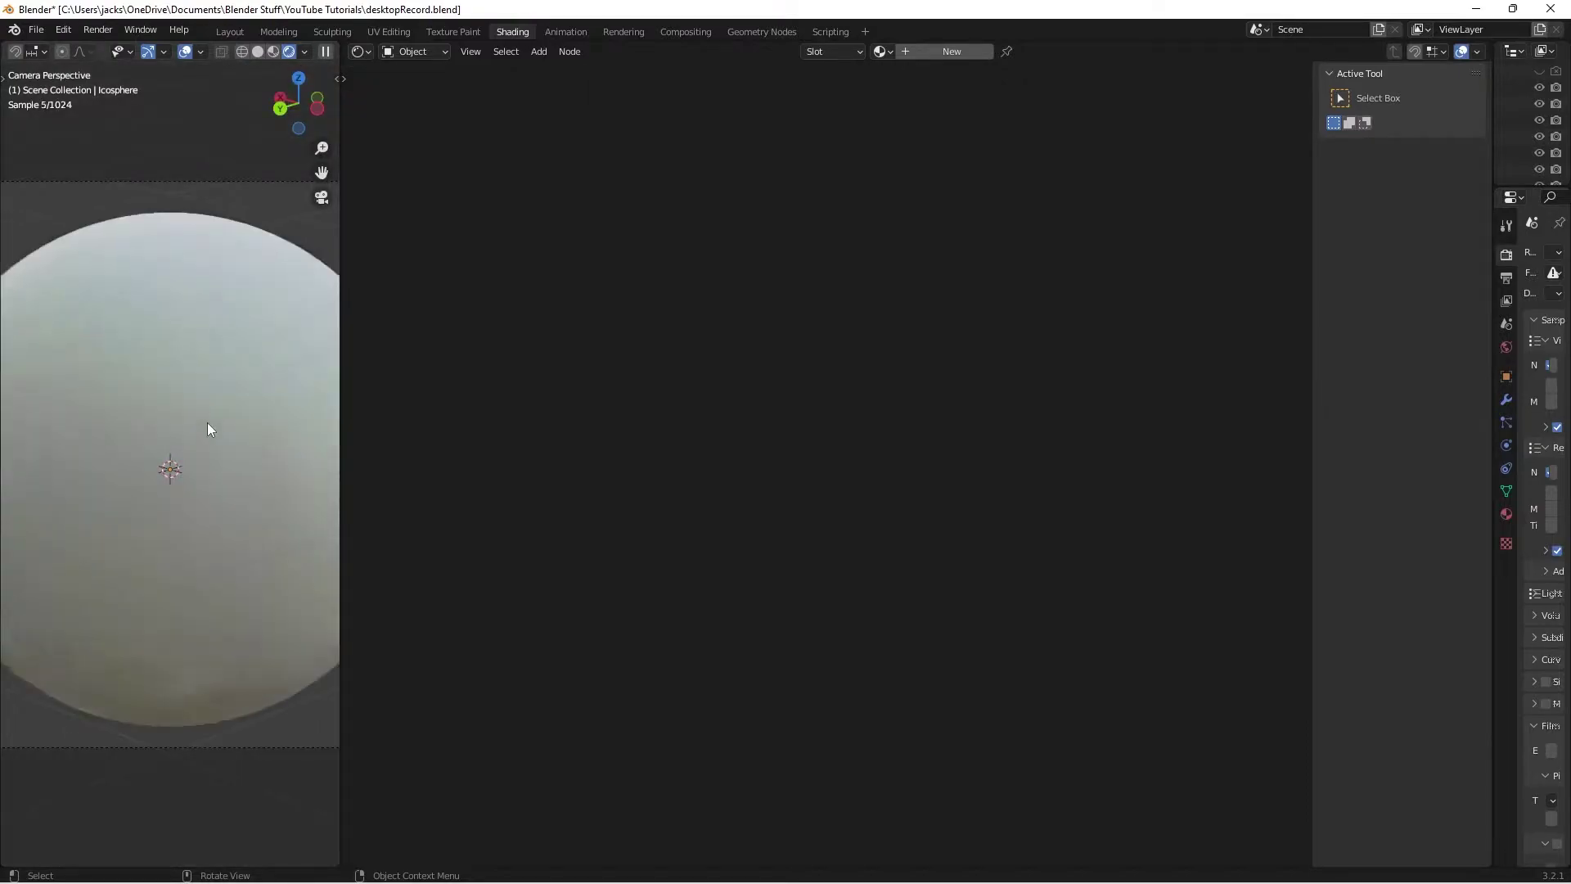
{"action": "middle_click_drag", "start_coordinate": [85, 455], "coordinate": [169, 467]}
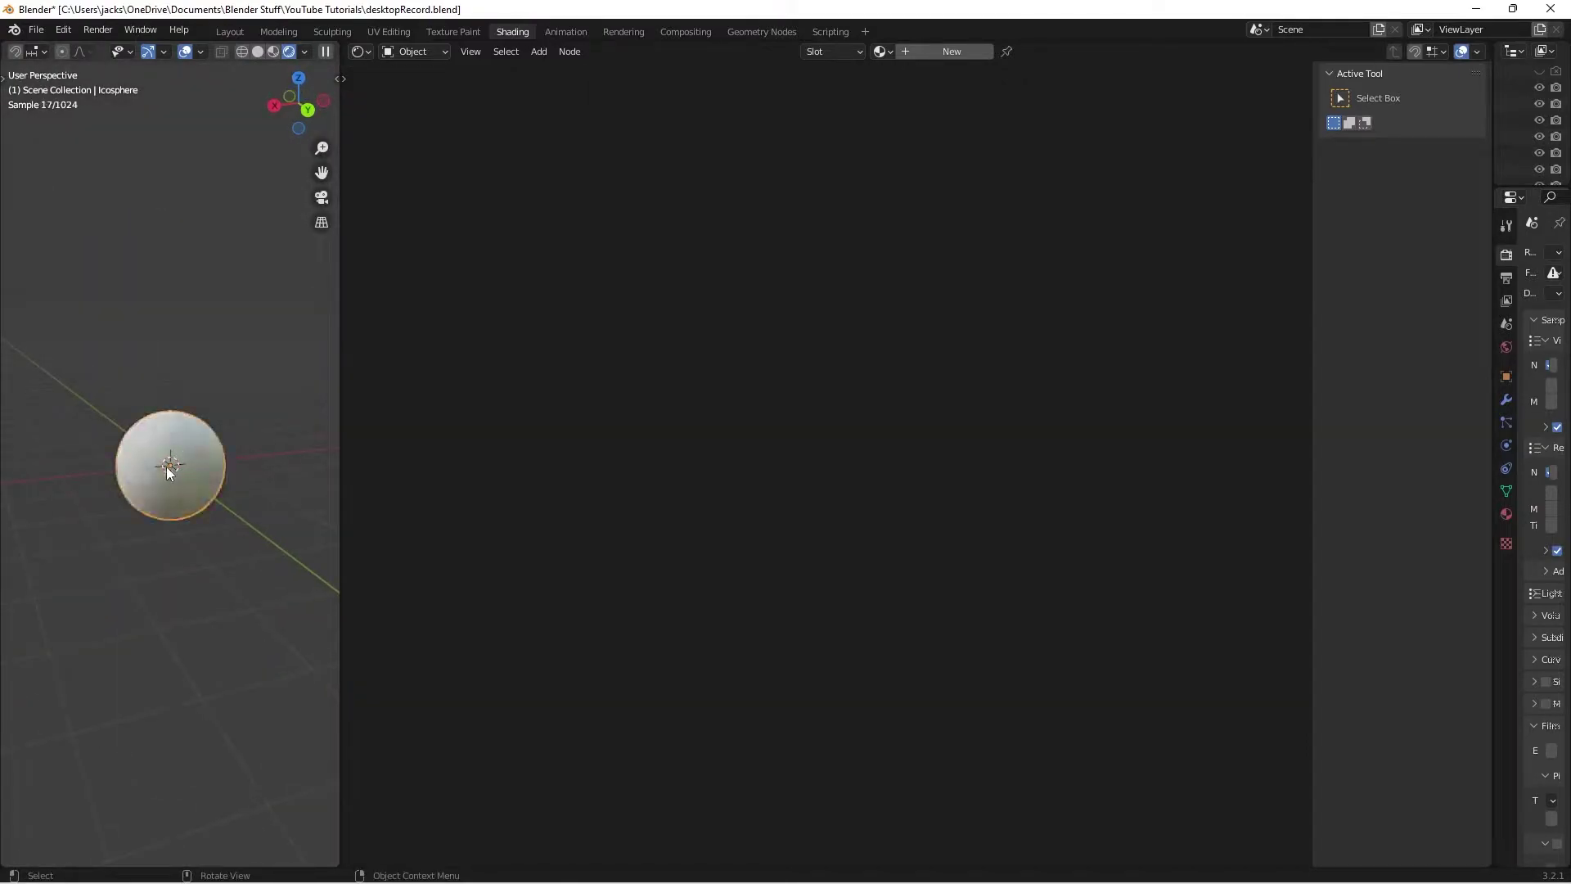
{"action": "scroll", "coordinate": [166, 472], "scroll_direction": "up", "scroll_amount": 4}
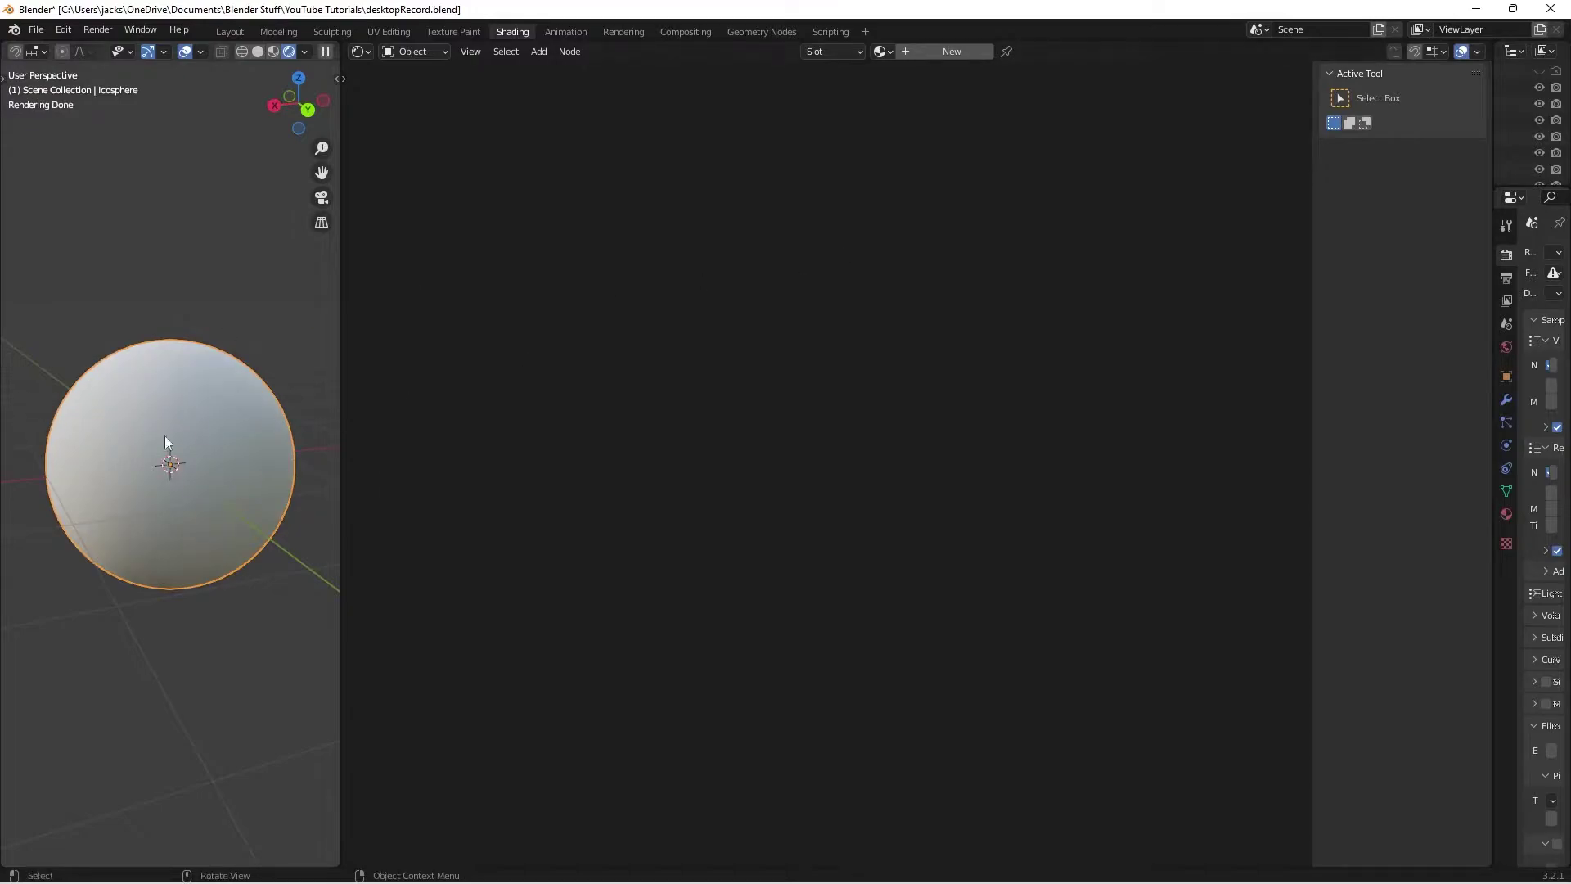
- Create a new material on the icosphere and name it titanium
{"action": "left_click", "coordinate": [942, 53]}
{"action": "left_click", "coordinate": [941, 52]}
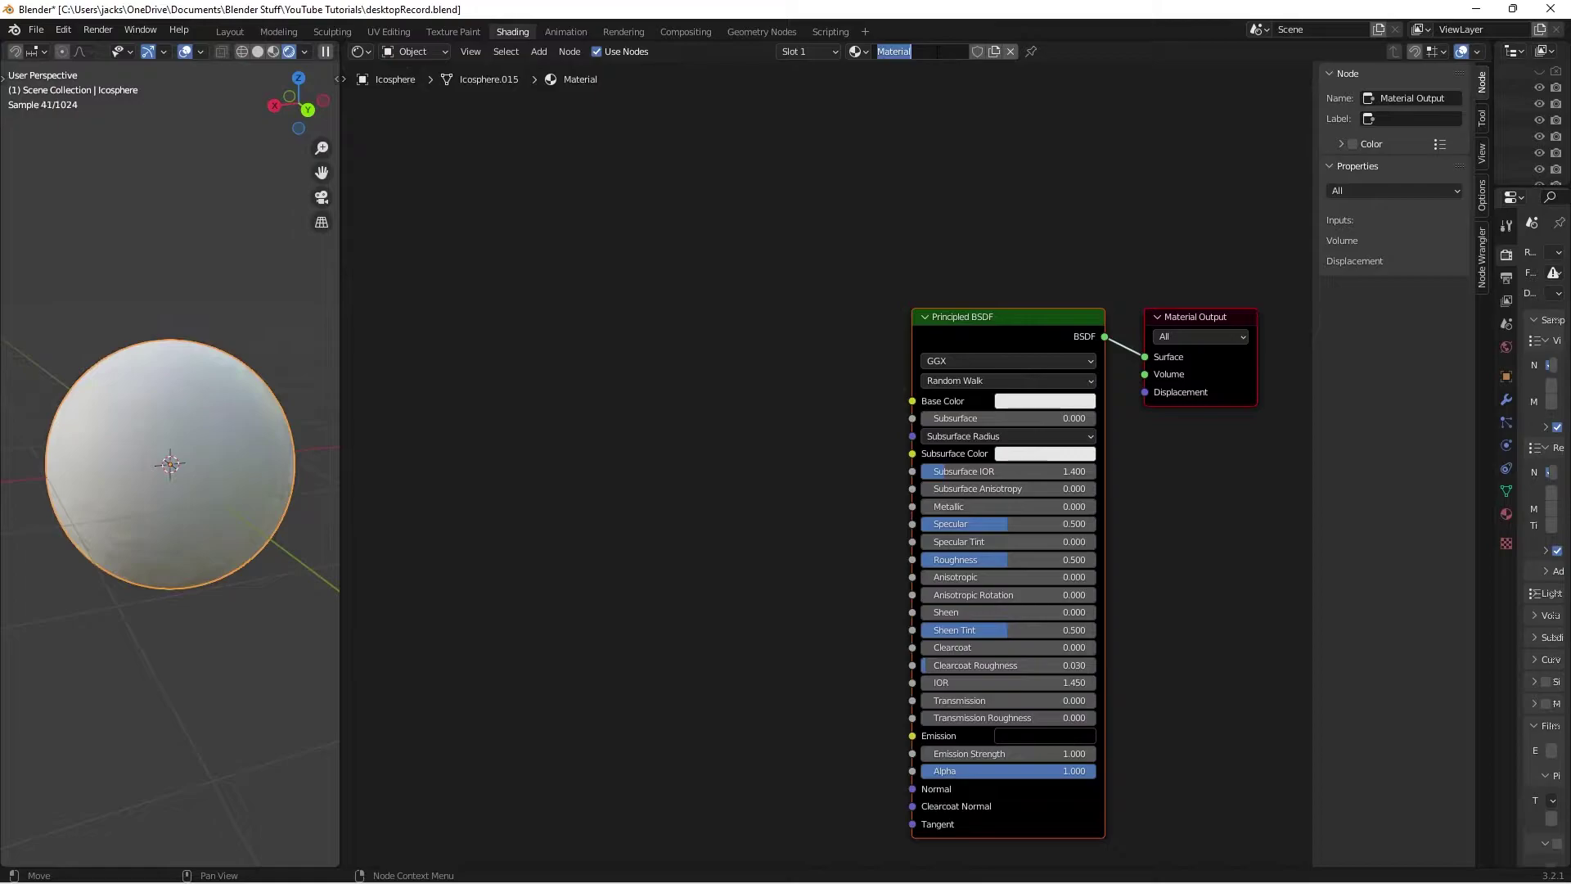
{"action": "type", "text": "titanium"}
{"action": "key", "text": "Return"}
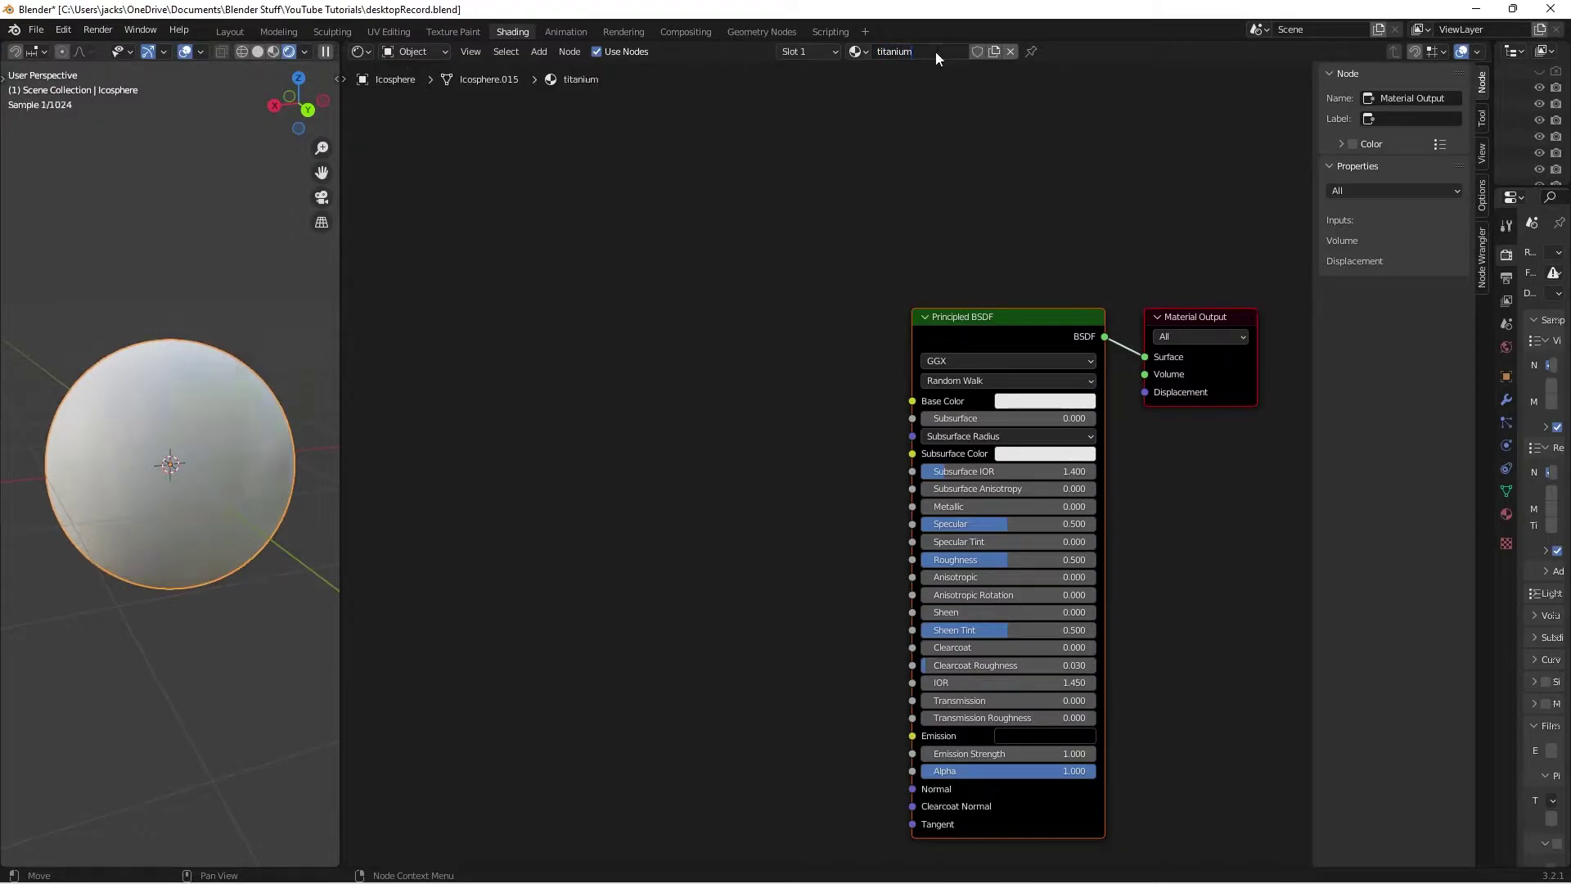
- Search the add-ons in the preferences for "node" to check whether Node Wrangler is enabled
{"action": "left_click", "coordinate": [63, 29]}
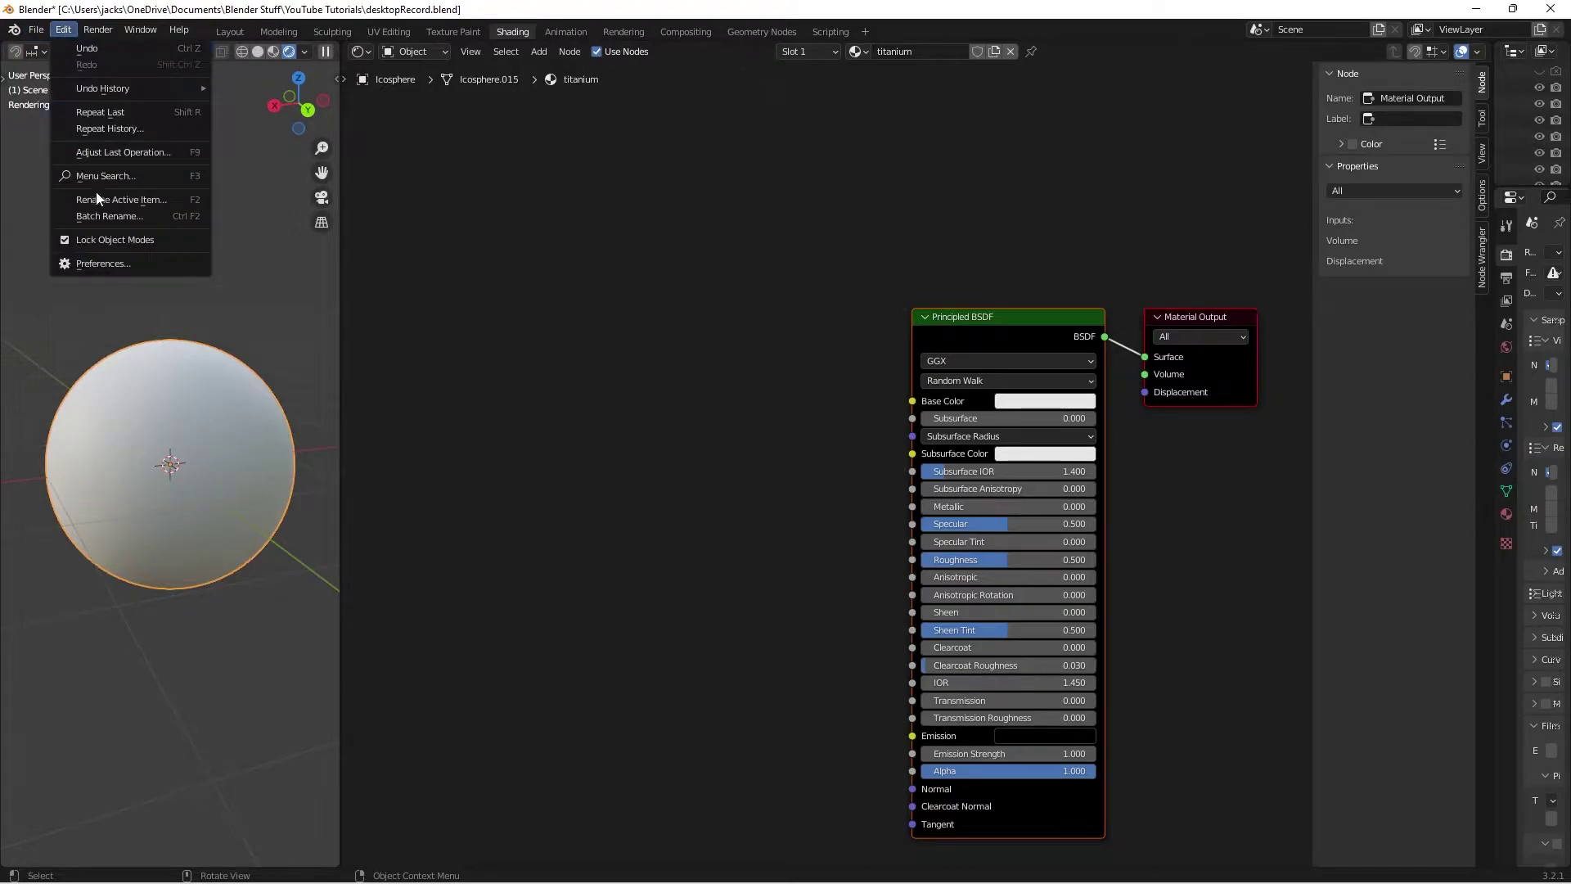
{"action": "left_click", "coordinate": [116, 267]}
{"action": "left_click", "coordinate": [465, 92]}
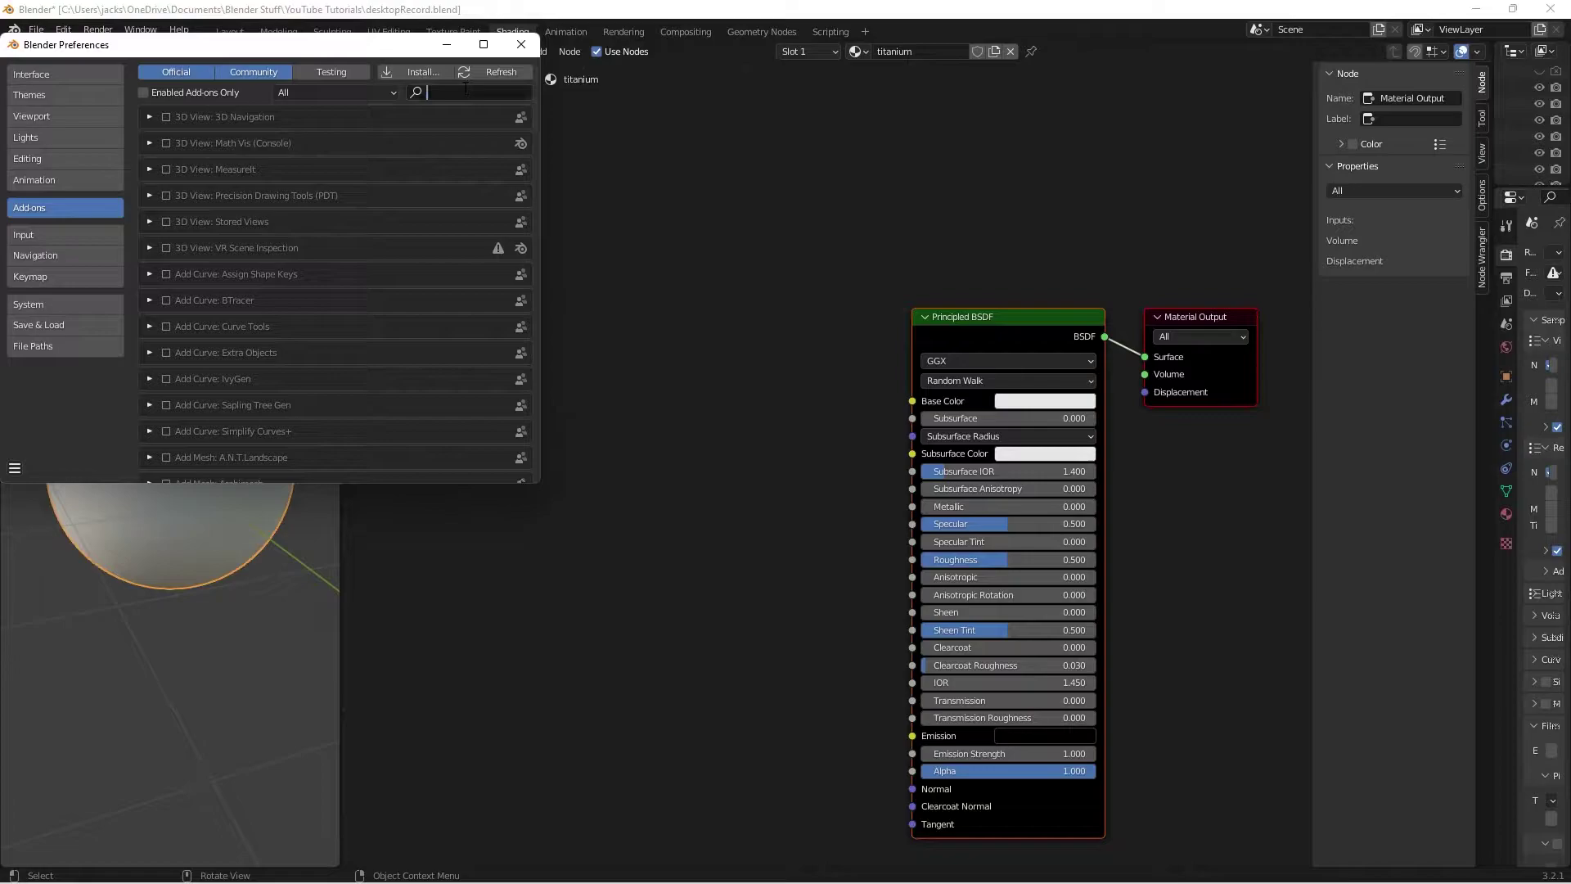
{"action": "type", "text": "node"}
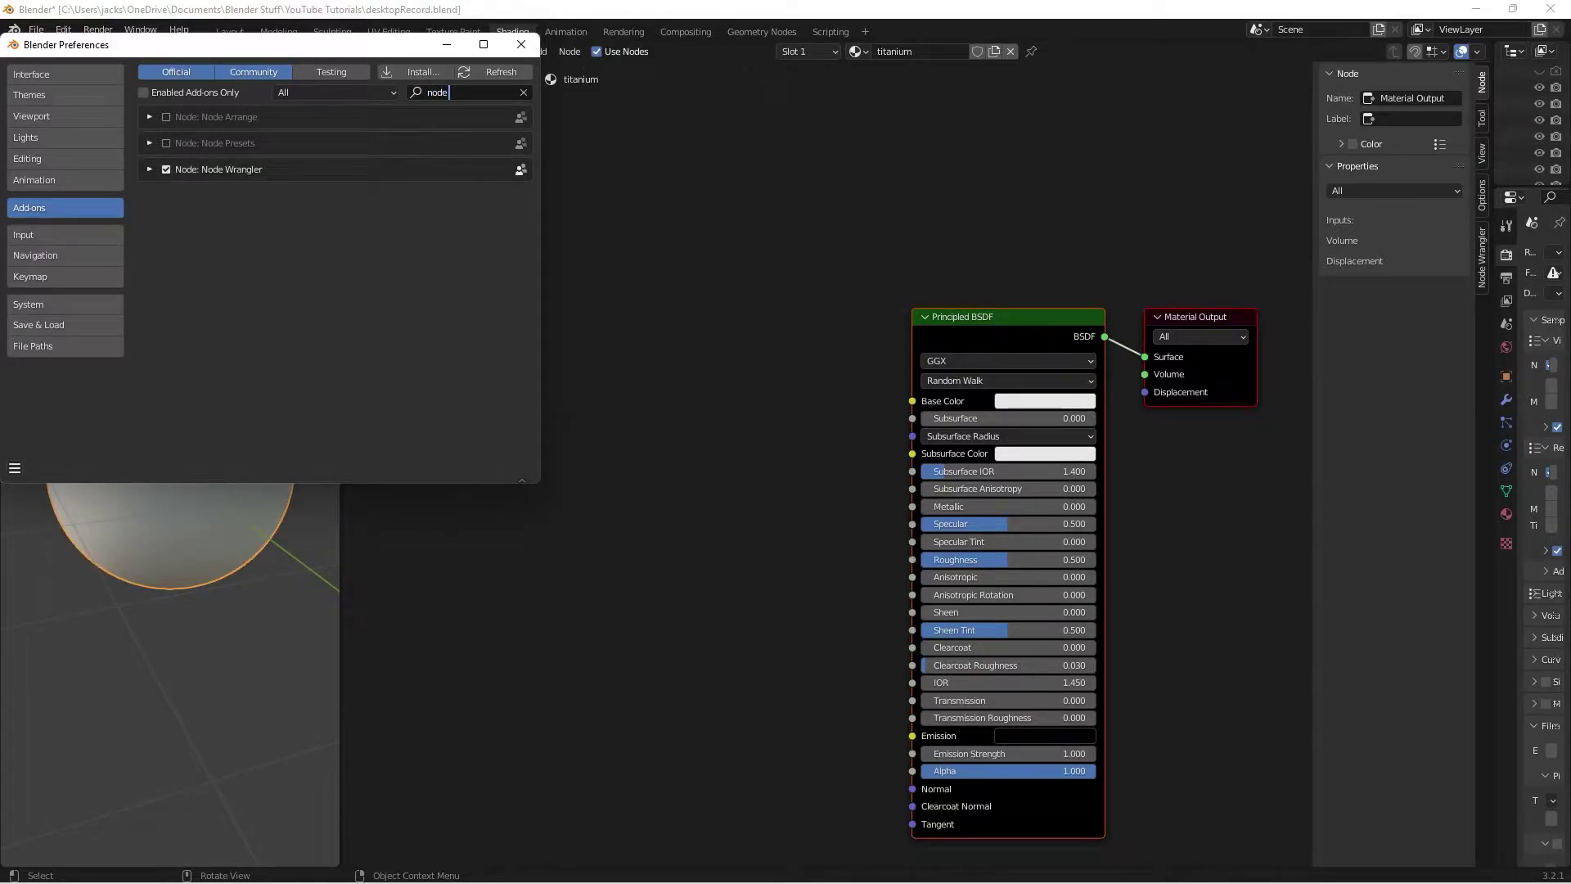
{"action": "left_click", "coordinate": [523, 52]}
- Add a Voronoi Texture node and place it well ahead of the Principled BSDF node
{"action": "scroll", "coordinate": [580, 533], "scroll_direction": "down", "scroll_amount": 1}
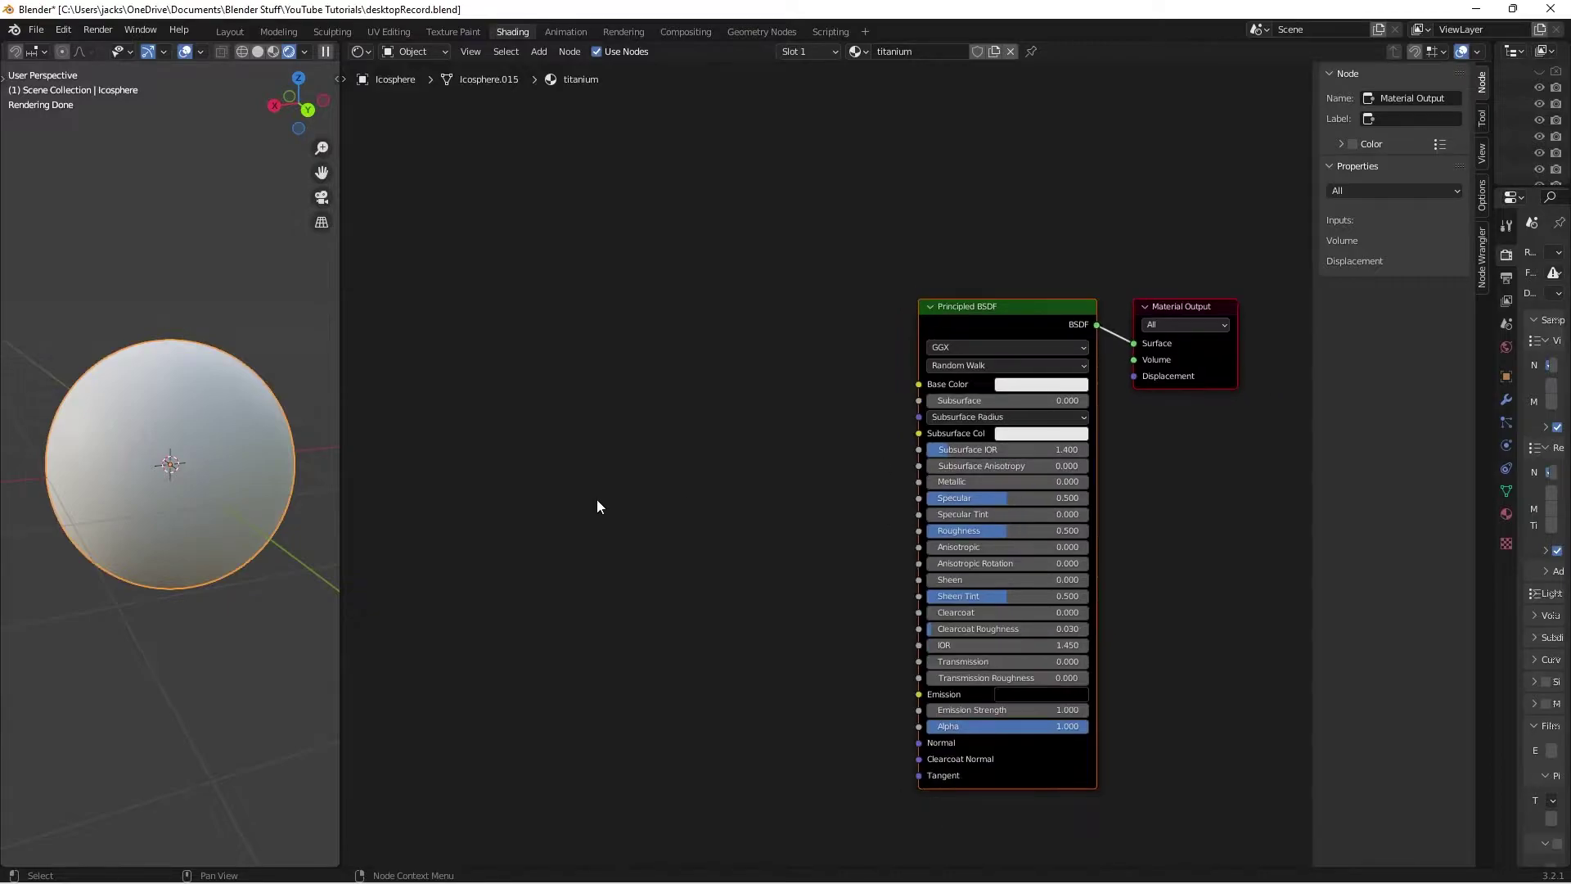
{"action": "middle_click_drag", "start_coordinate": [597, 501], "coordinate": [658, 468]}
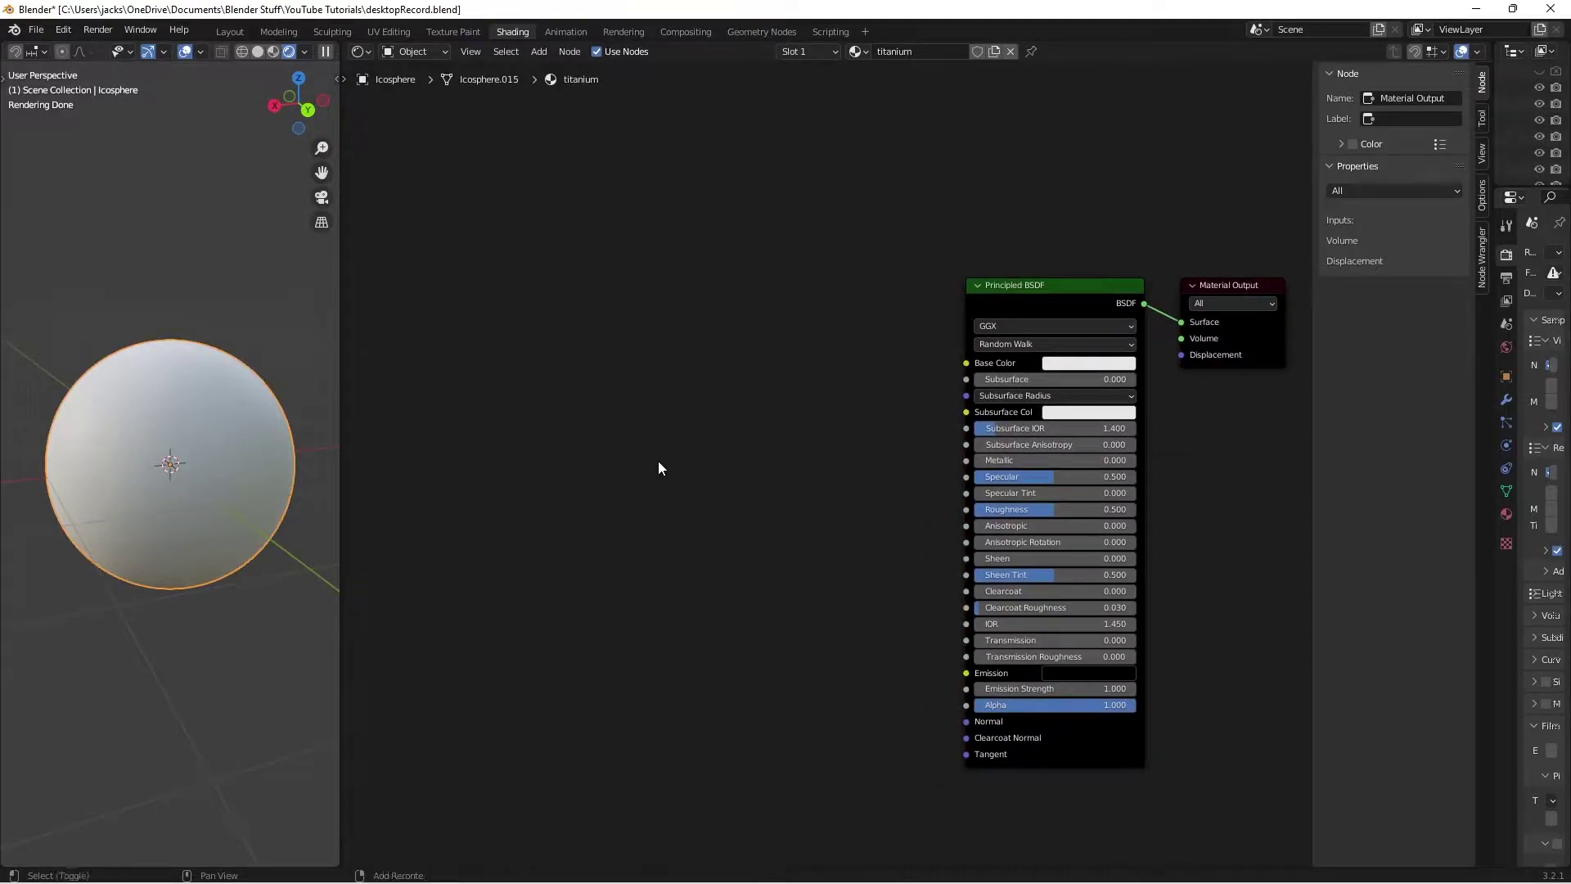
{"action": "key", "text": "shift+a"}
{"action": "type", "text": "vor"}
{"action": "key", "text": "Return"}
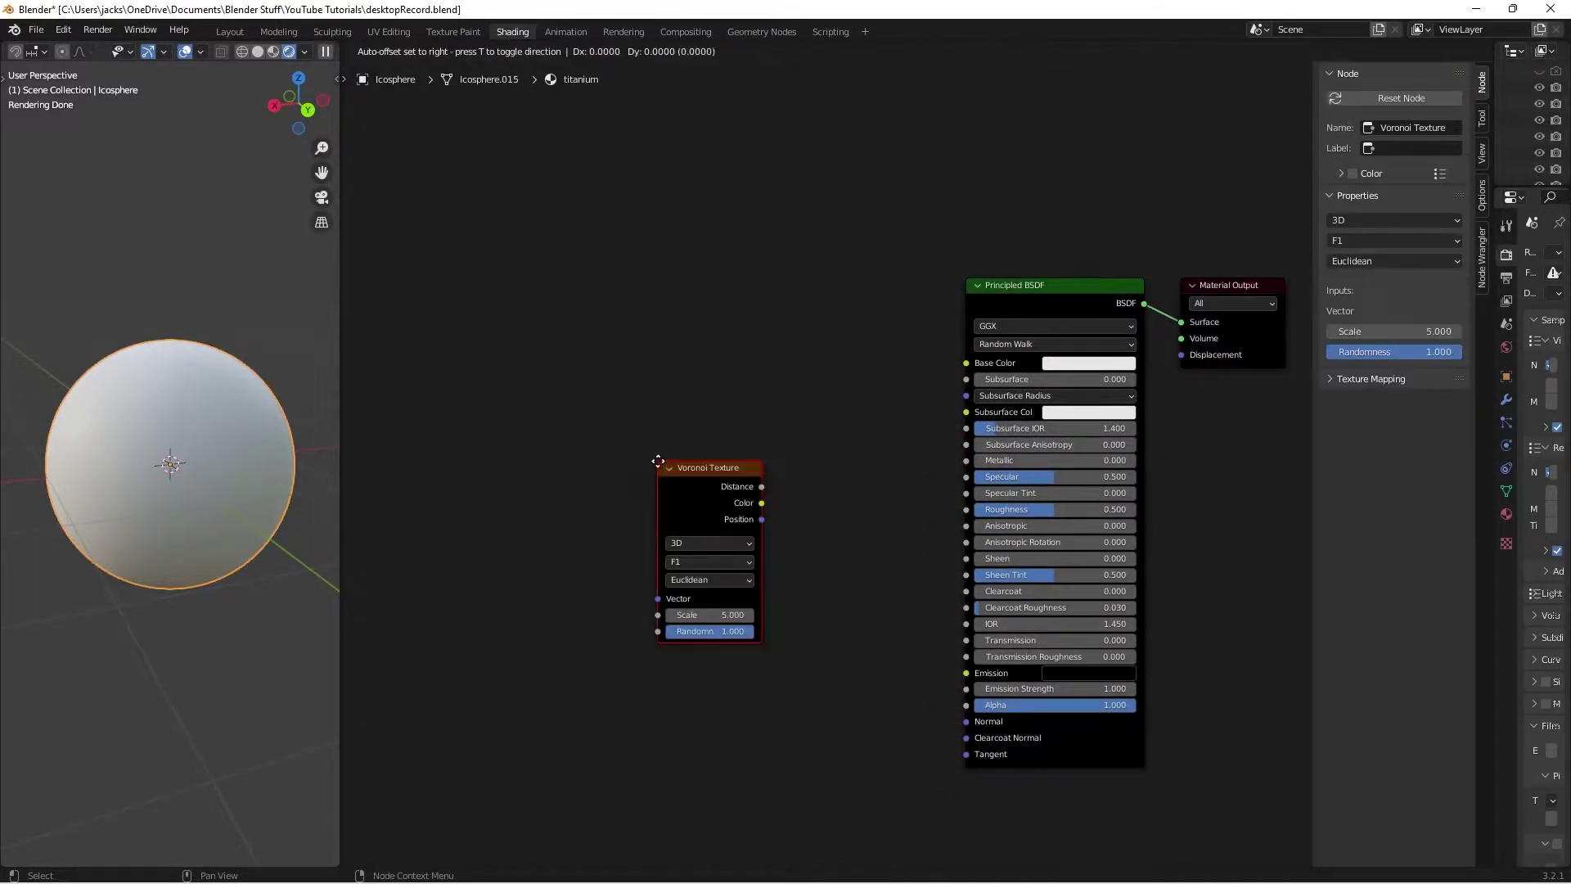
{"action": "left_click", "coordinate": [517, 365]}
{"action": "middle_click_drag", "start_coordinate": [491, 293], "coordinate": [622, 295]}
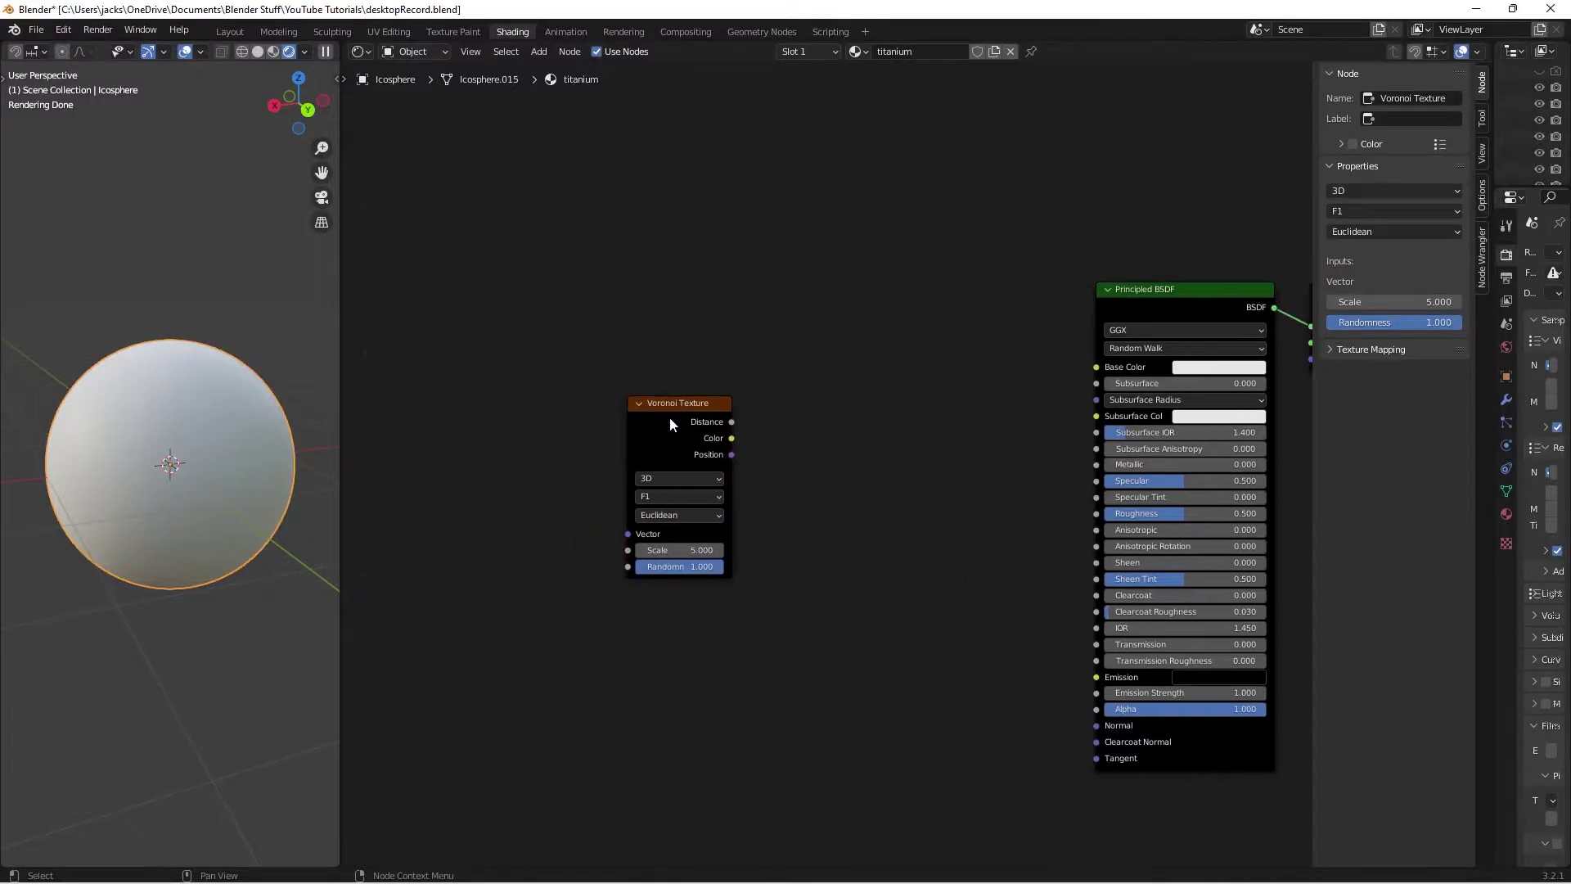
{"action": "left_click_drag", "start_coordinate": [673, 421], "coordinate": [601, 386]}
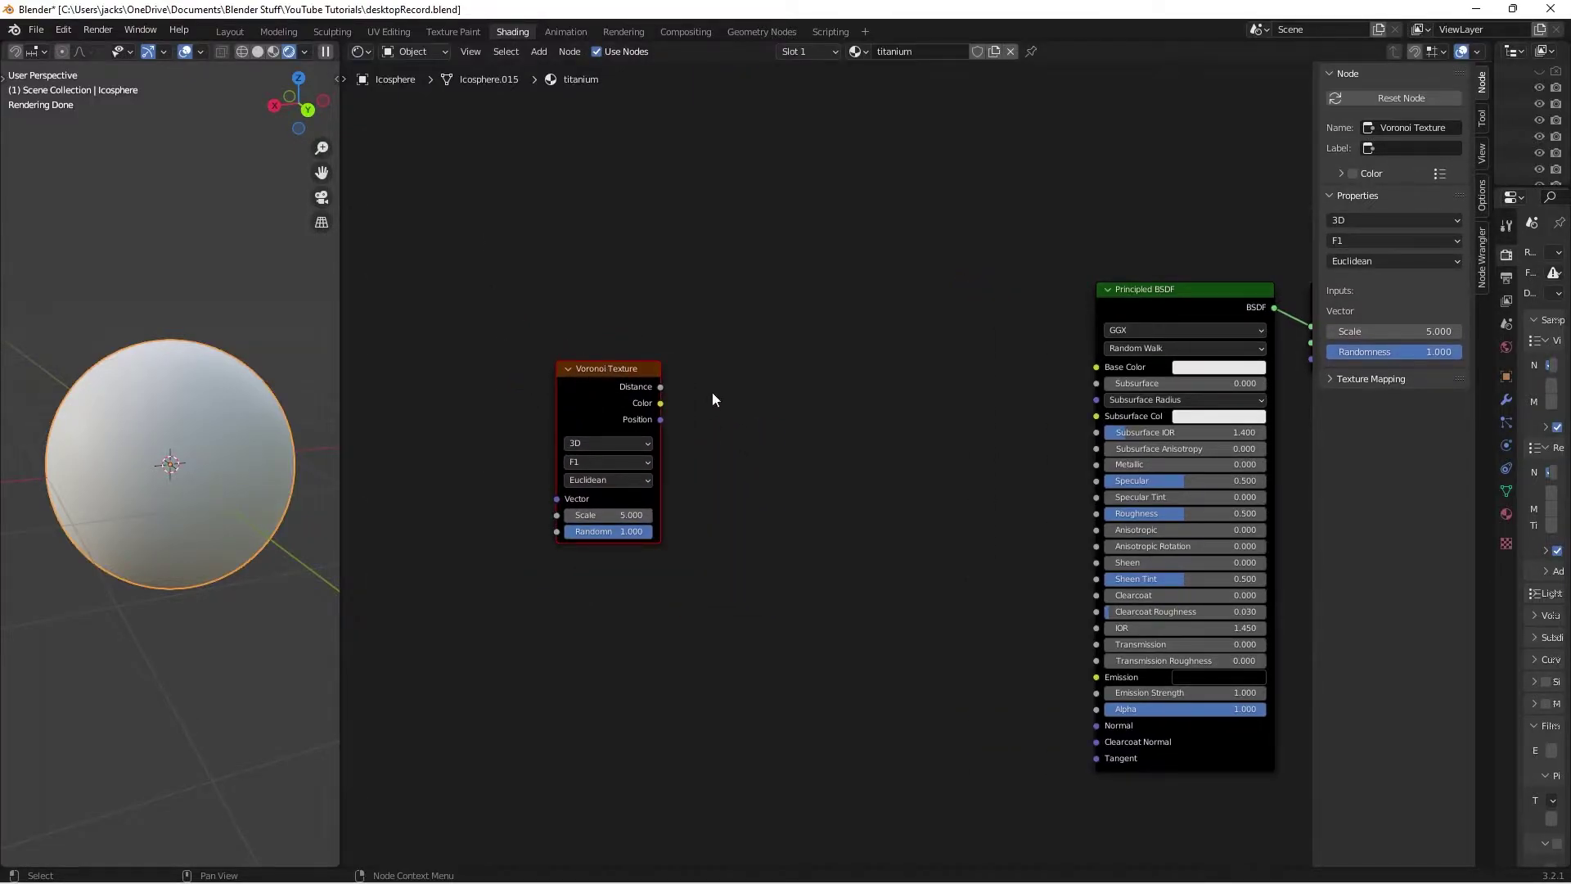
- Add Mapping and Texture Coordinate nodes to the Voronoi Texture and feed the Object coordinates into the Mapping vector
{"action": "key", "text": "ctrl+t"}
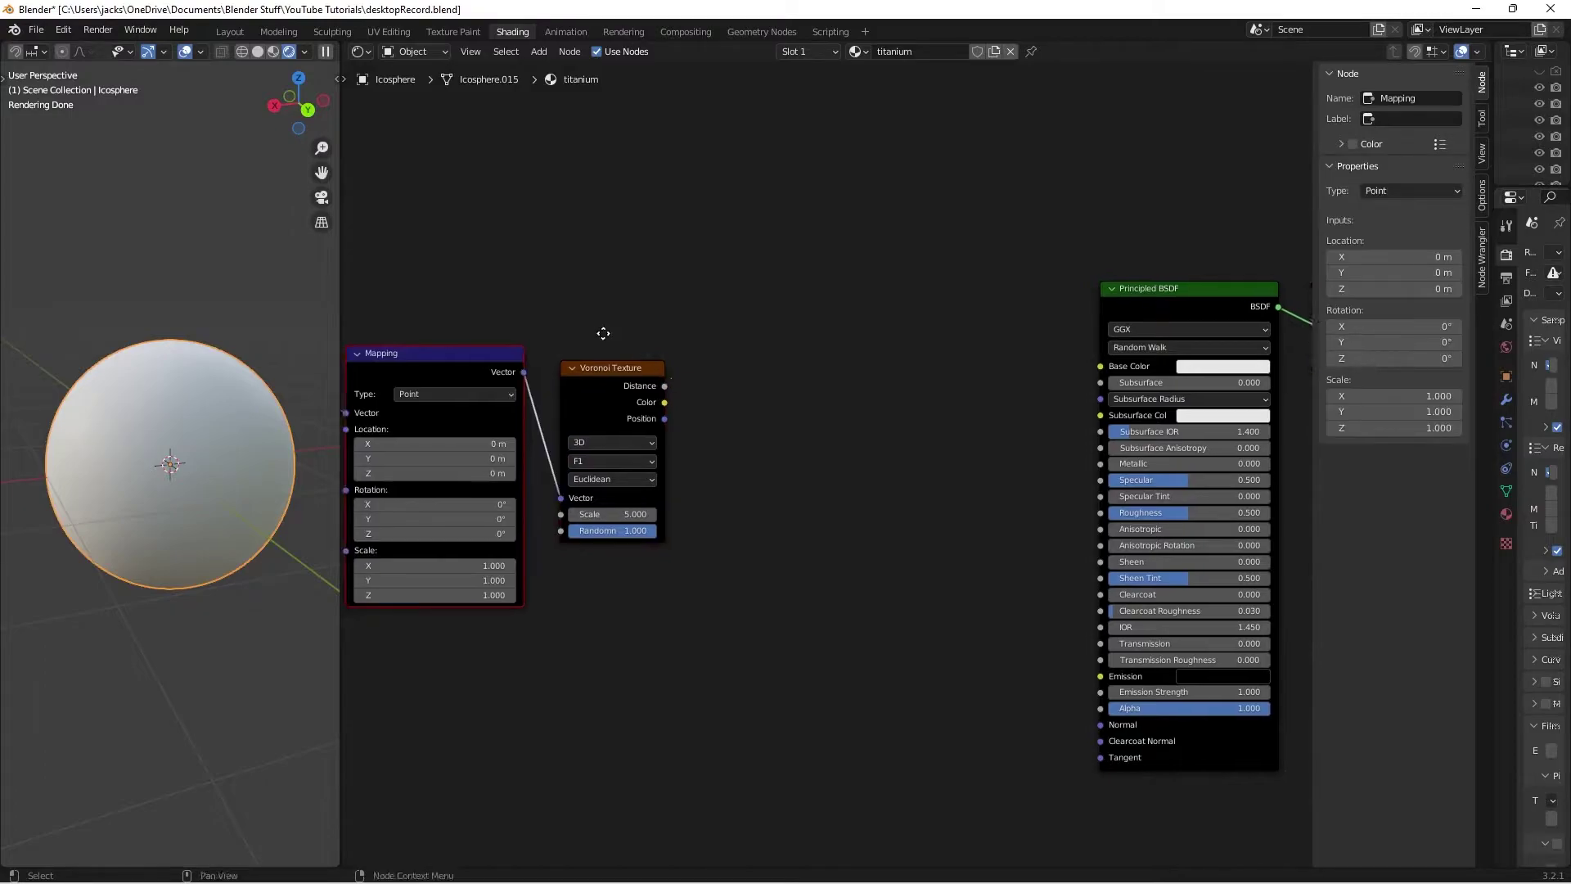
{"action": "middle_click_drag", "start_coordinate": [603, 333], "coordinate": [859, 308]}
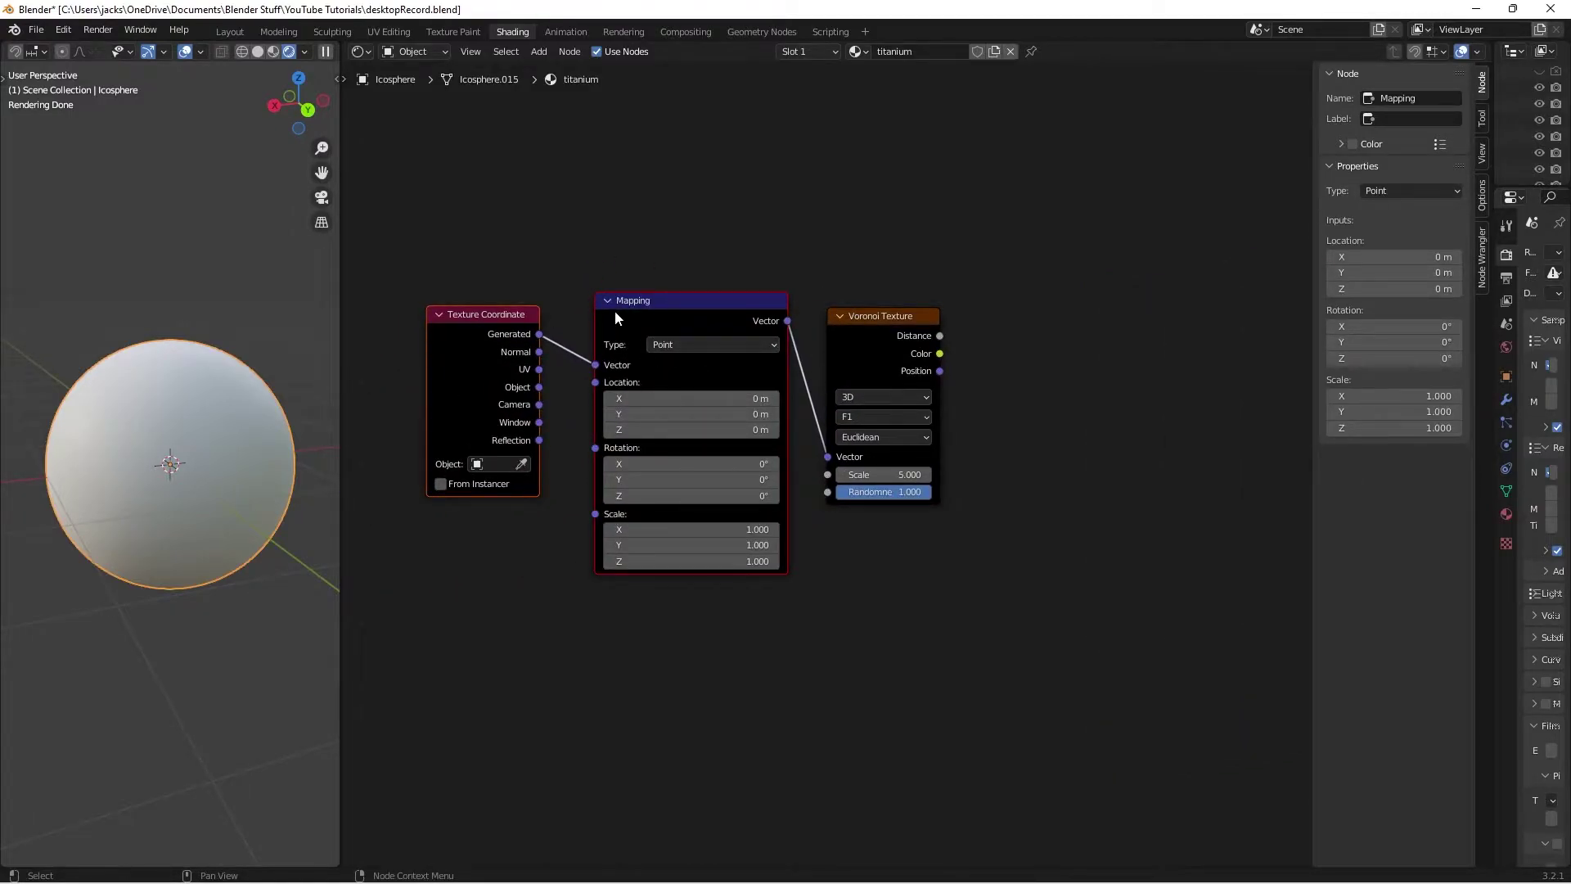
{"action": "left_click_drag", "start_coordinate": [539, 387], "coordinate": [598, 364]}
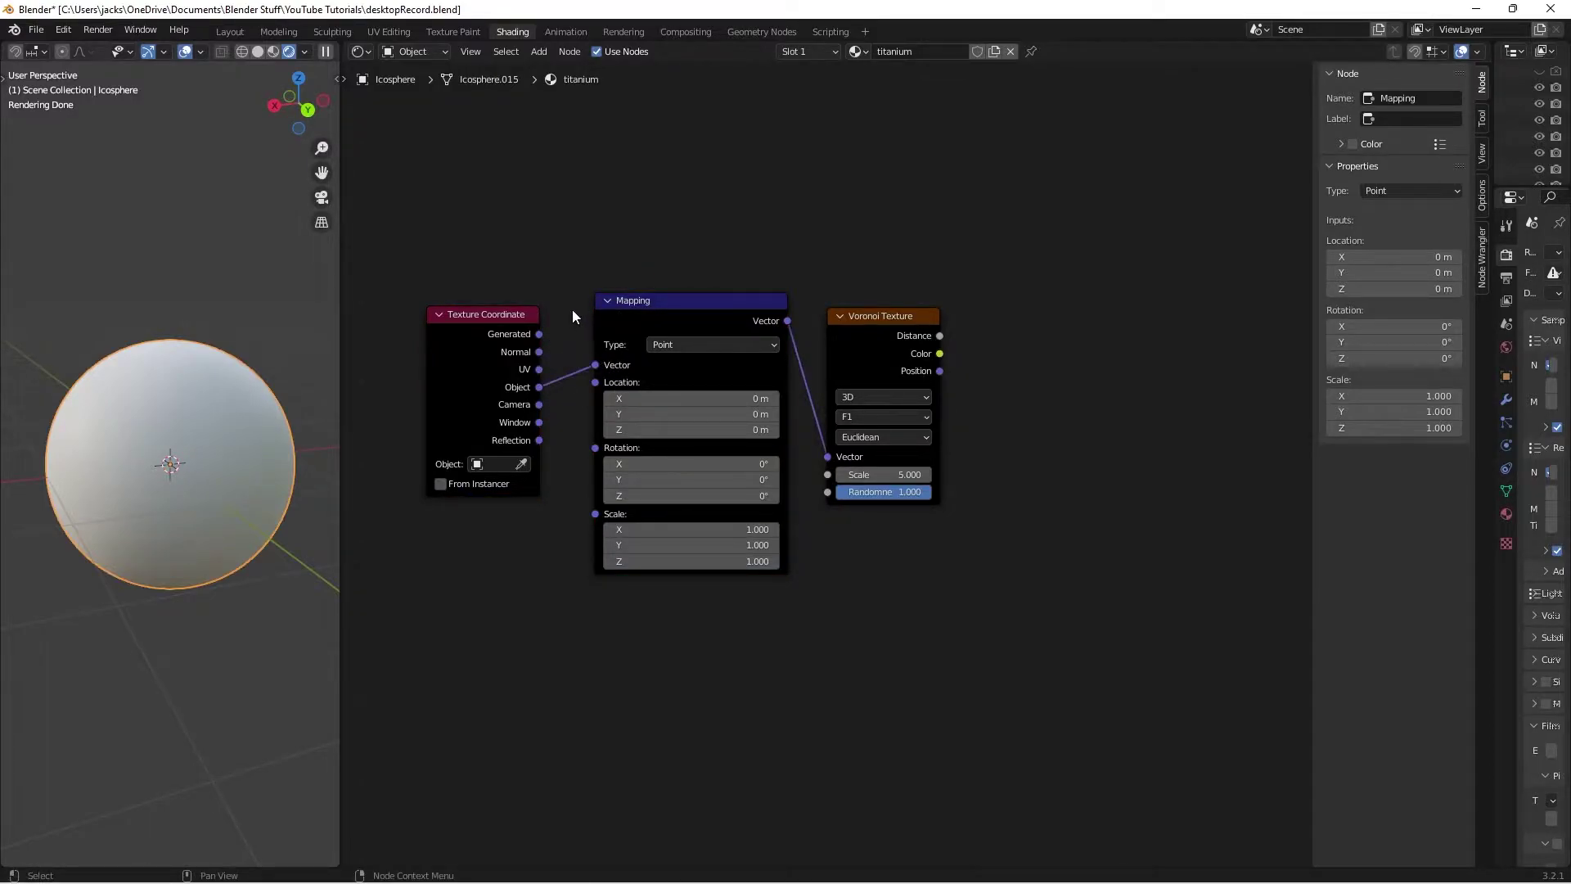
- Preview the Voronoi Texture's Distance output directly on the sphere
{"action": "left_click", "coordinate": [891, 336], "text": "ctrl+shift"}
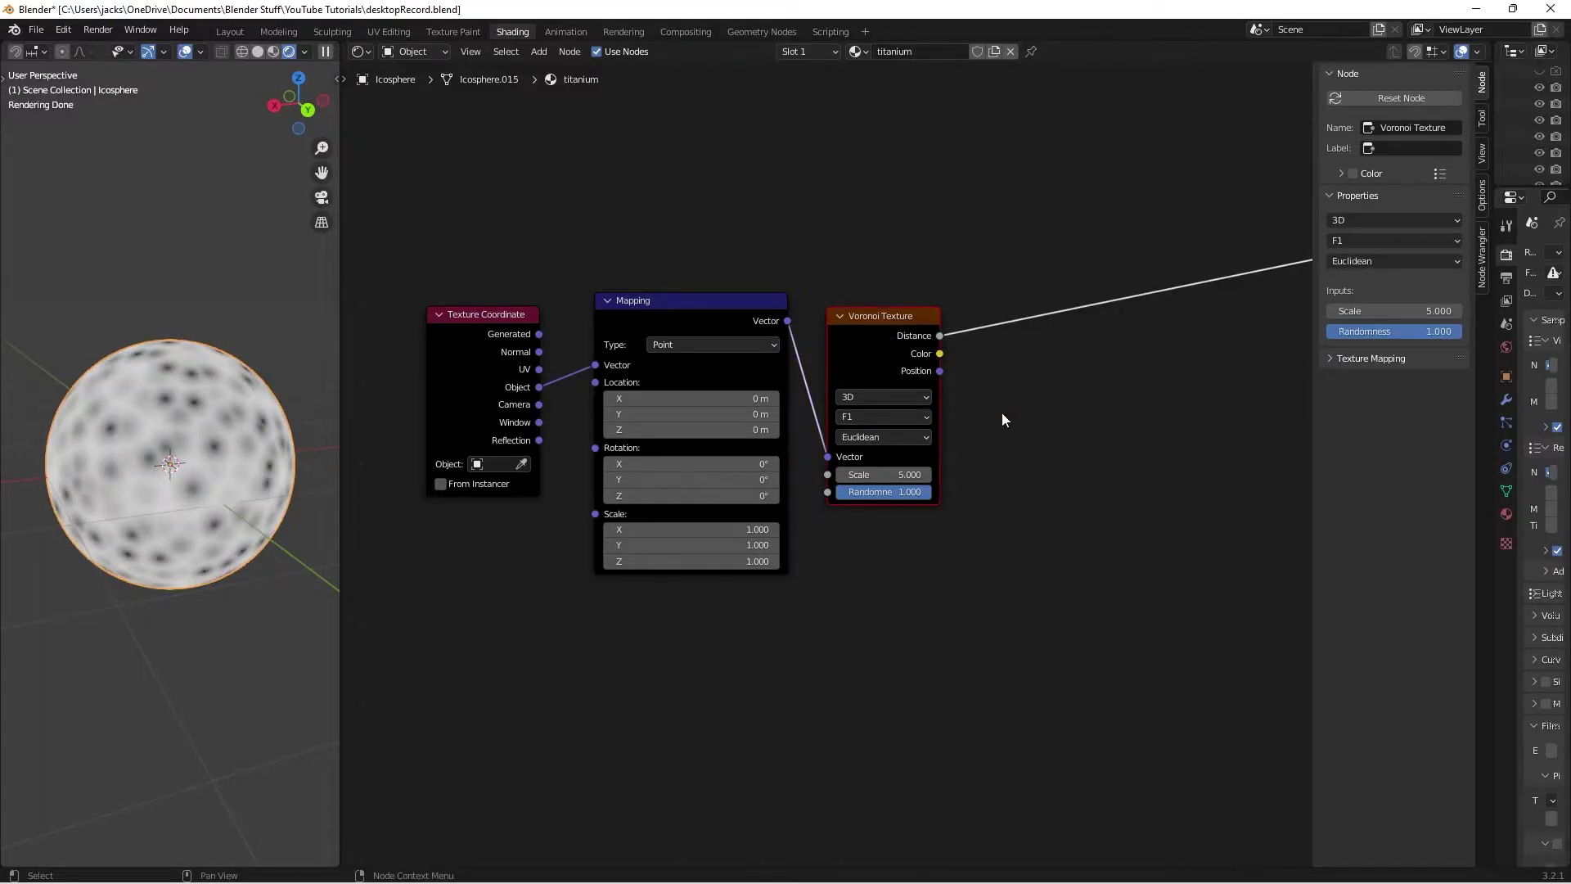
{"action": "scroll", "coordinate": [982, 413], "scroll_direction": "right", "scroll_amount": 2, "text": "ctrl"}
{"action": "scroll", "coordinate": [754, 398], "scroll_direction": "up", "scroll_amount": 1}
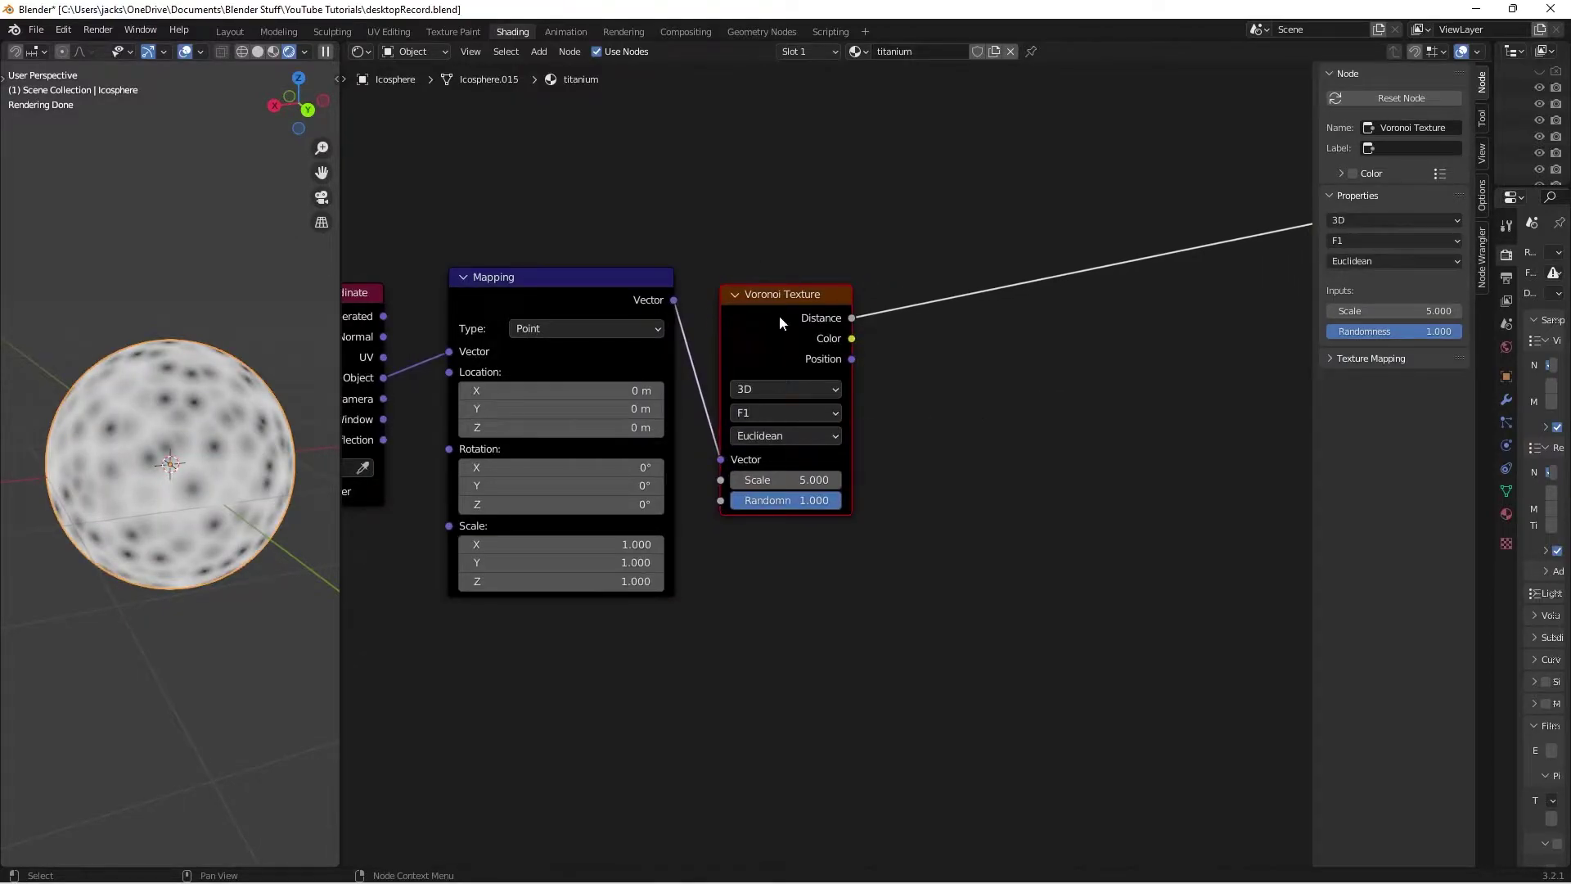
{"action": "scroll", "coordinate": [1006, 368], "scroll_direction": "up", "scroll_amount": 1}
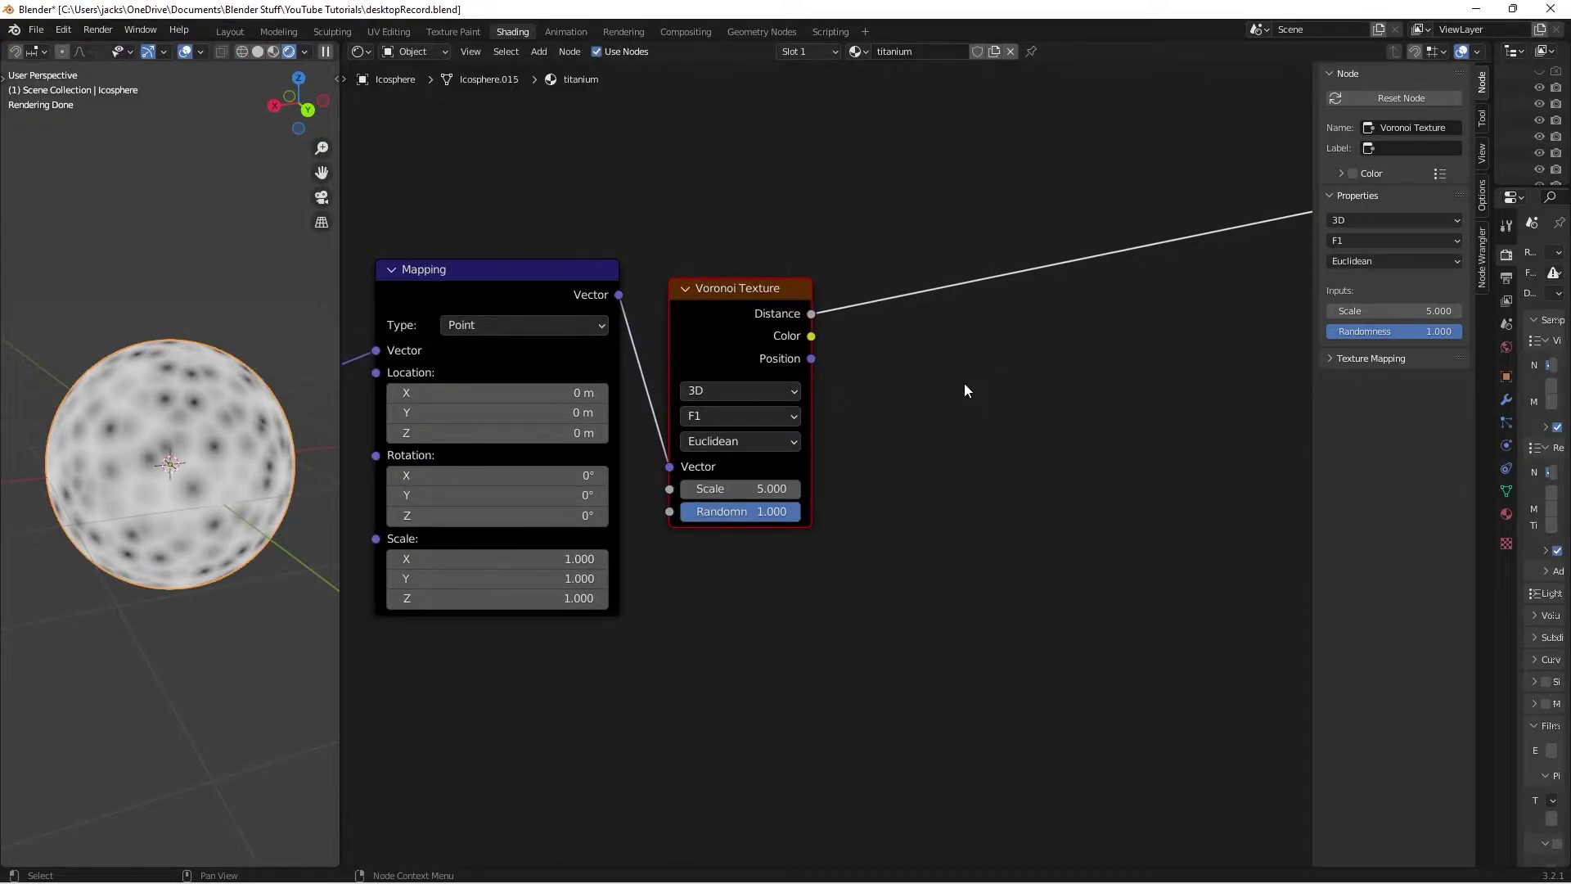
- Set the Voronoi Texture's feature output to Smooth F1 and its scale to 125
{"action": "left_click", "coordinate": [751, 418]}
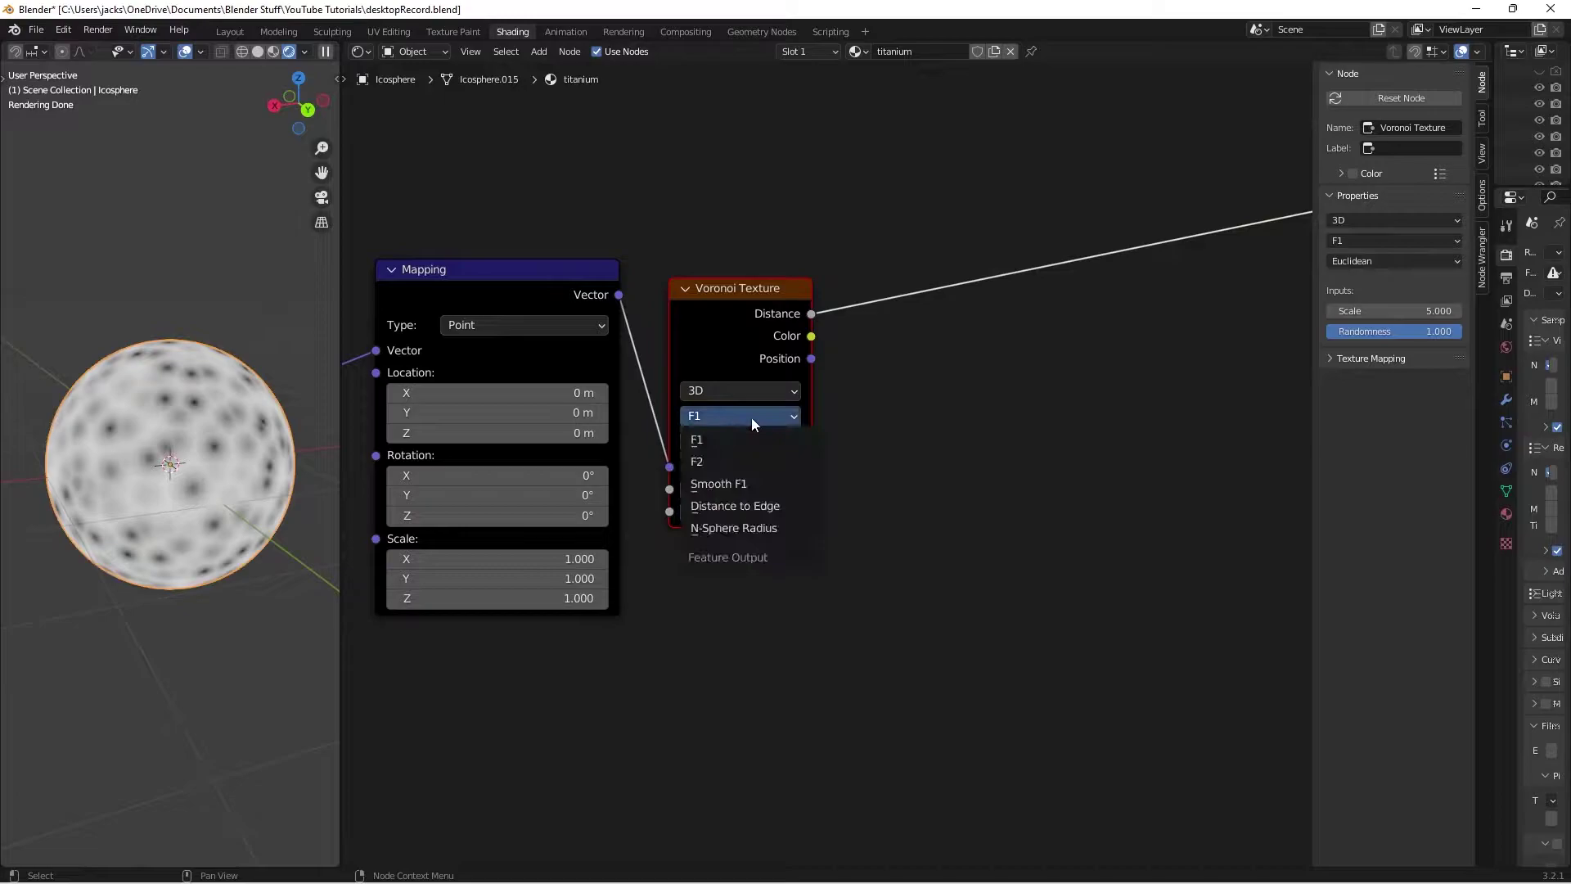
{"action": "left_click", "coordinate": [756, 463]}
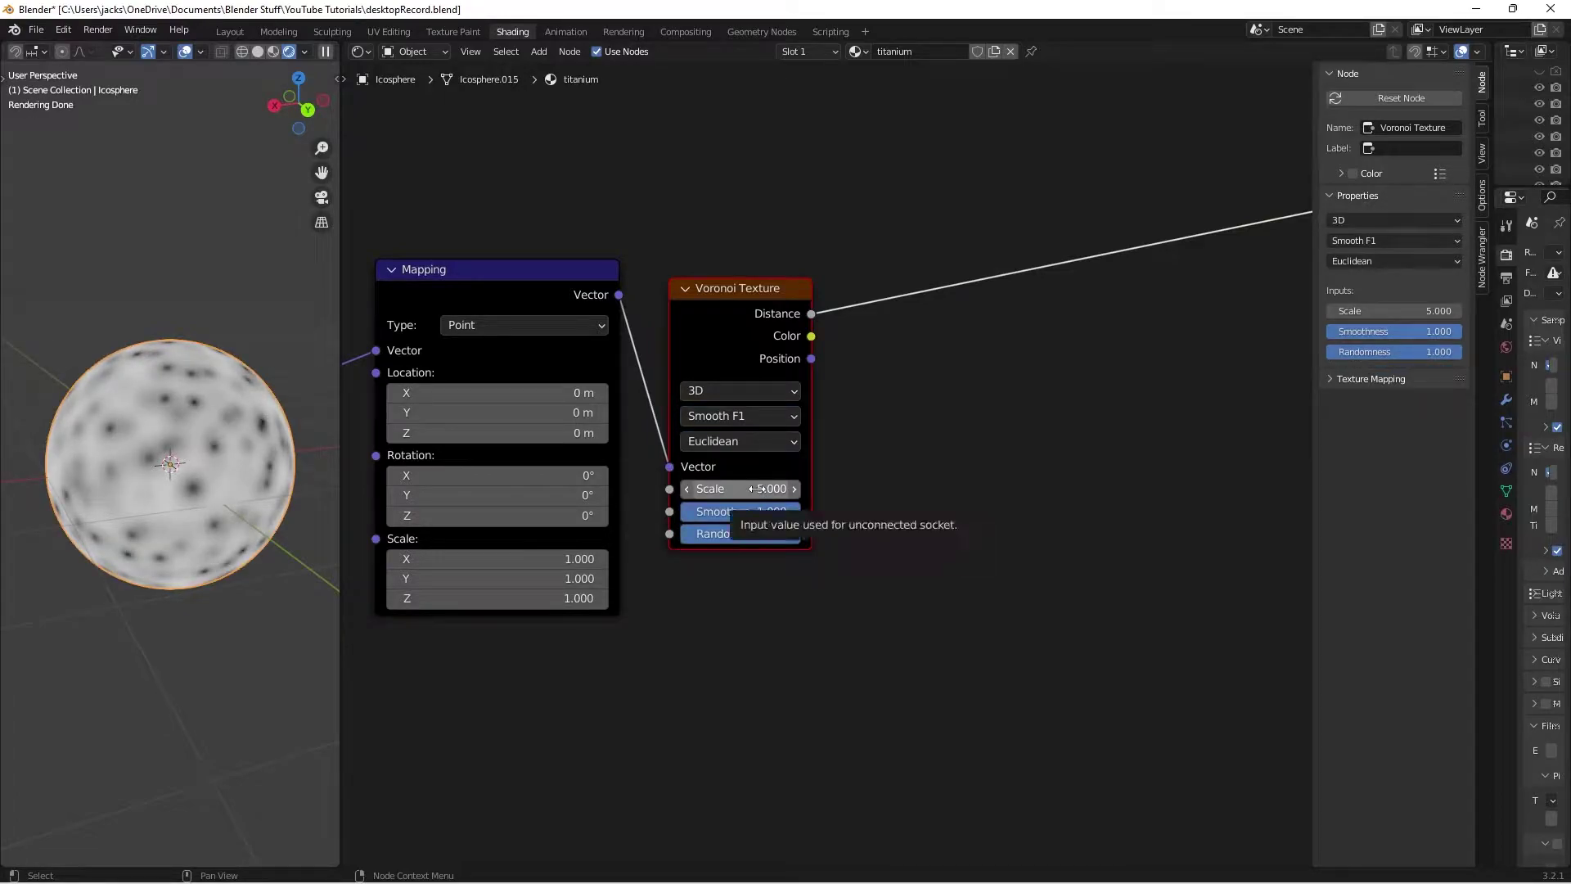
{"action": "left_click", "coordinate": [757, 488]}
{"action": "type", "text": "125"}
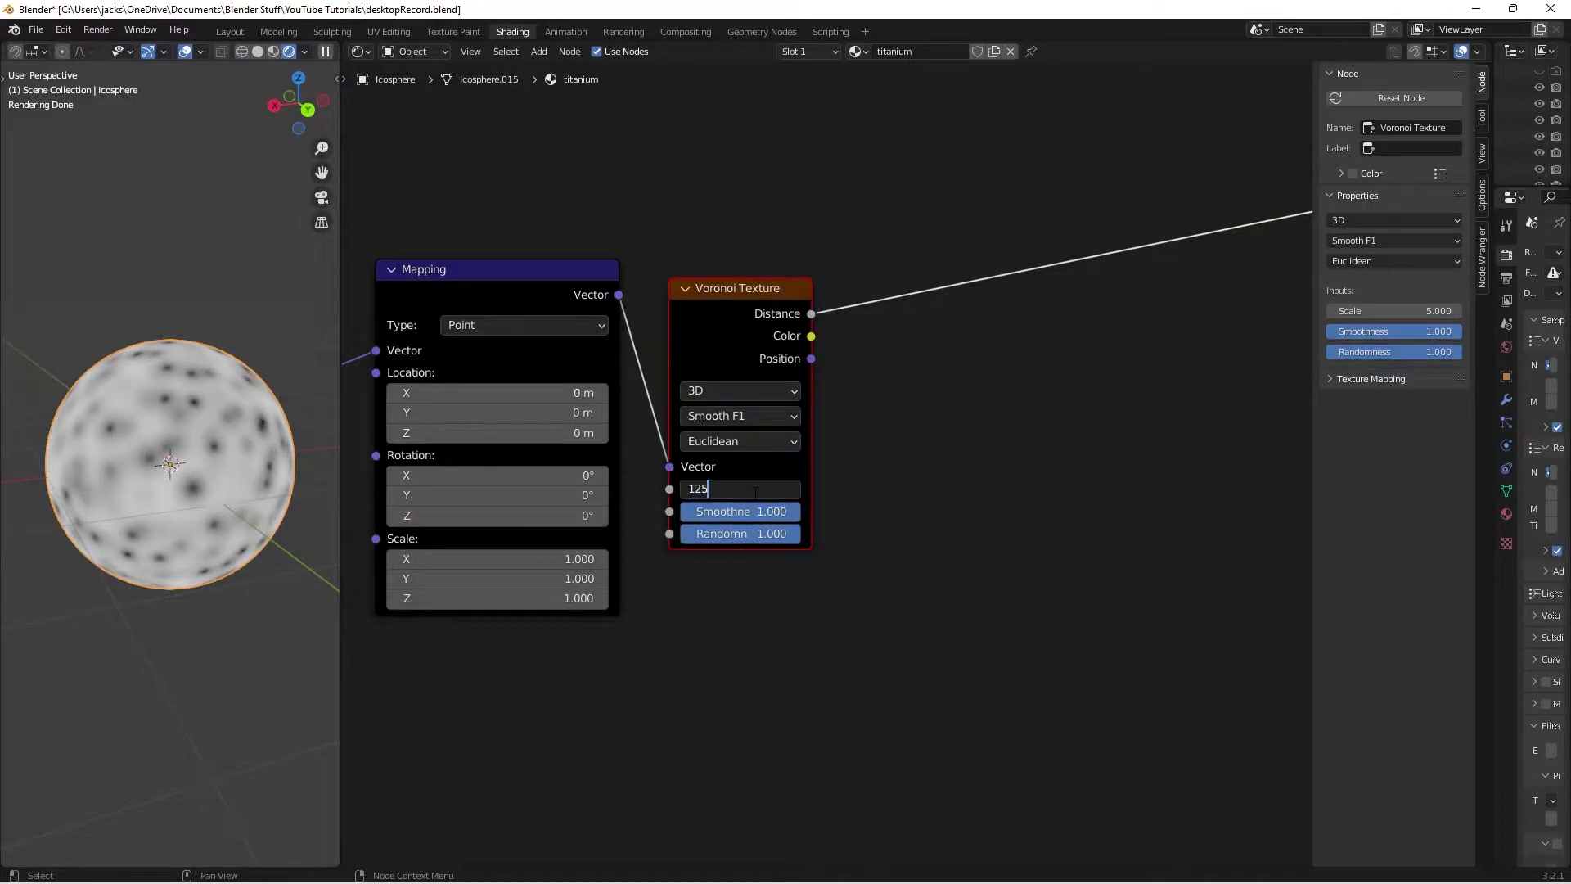
{"action": "key", "text": "Return"}
{"action": "scroll", "coordinate": [139, 411], "scroll_direction": "up", "scroll_amount": 6}
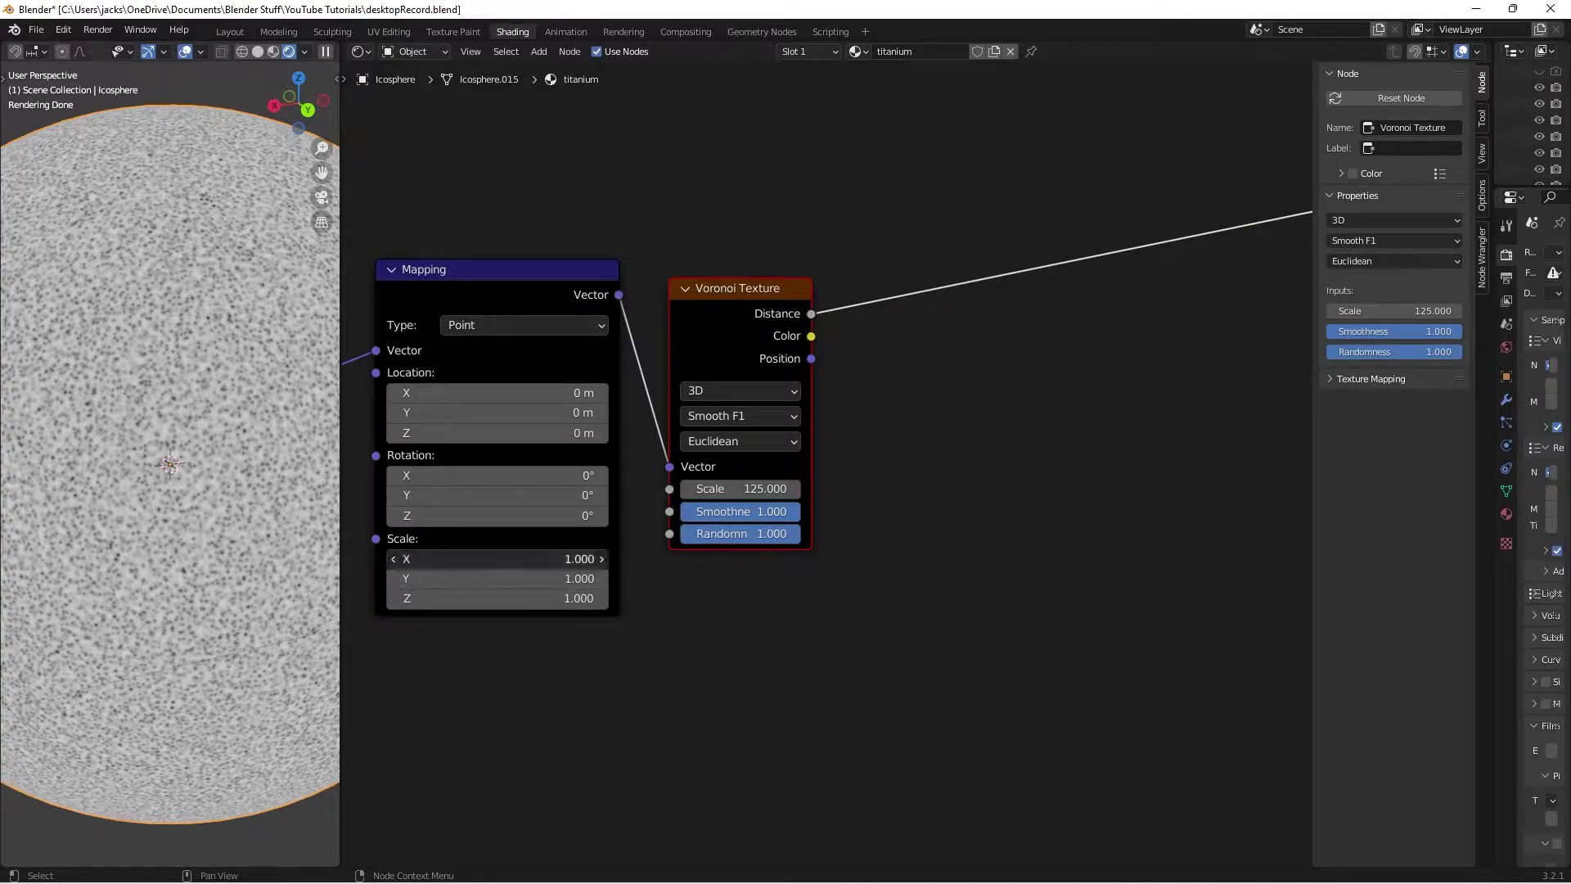
- Set the Mapping node's X and Y scale to 0.2 and save the file
{"action": "left_click_drag", "start_coordinate": [491, 559], "coordinate": [491, 578]}
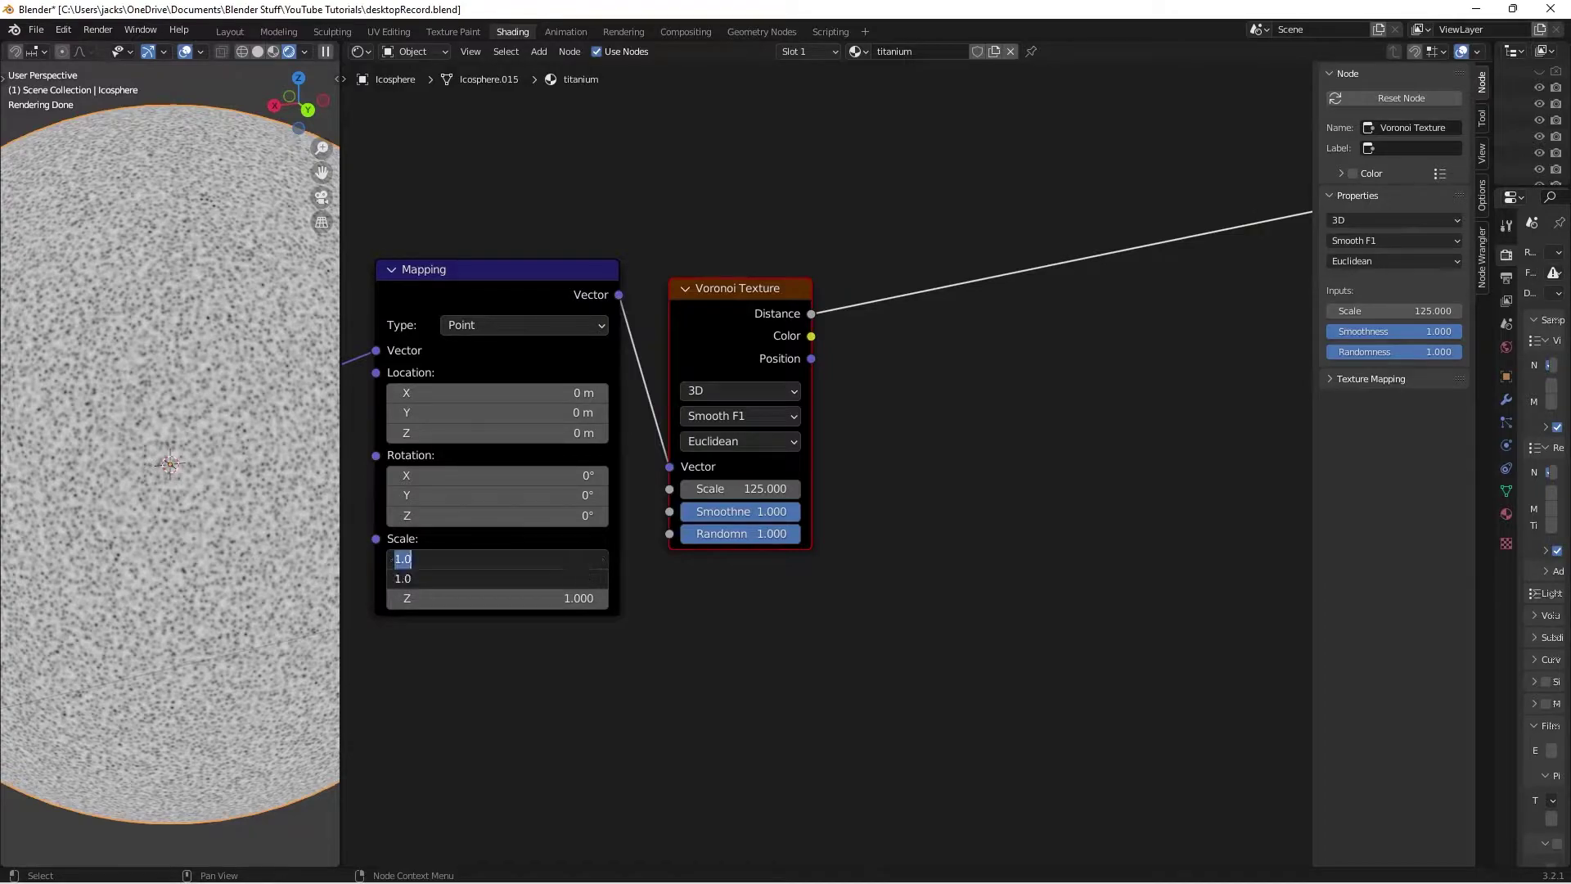
{"action": "type", "text": "0.2"}
{"action": "key", "text": "Return"}
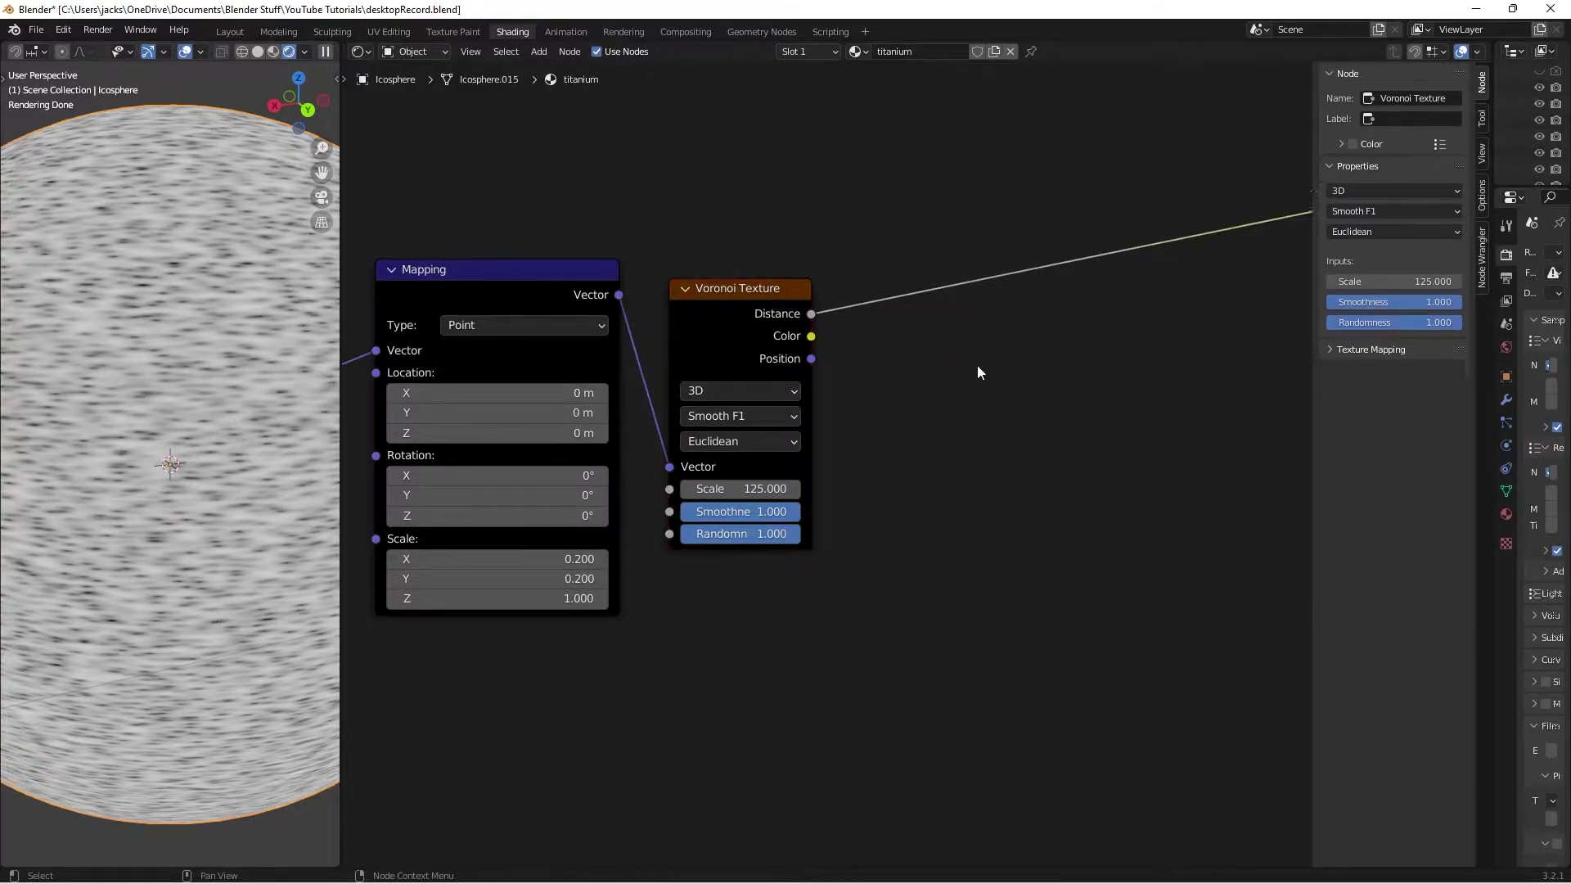
{"action": "key", "text": "ctrl+s"}
- Try a Y scale of 1 on the Mapping node and check the stretching on the sphere
{"action": "scroll", "coordinate": [969, 396], "scroll_direction": "down", "scroll_amount": 2}
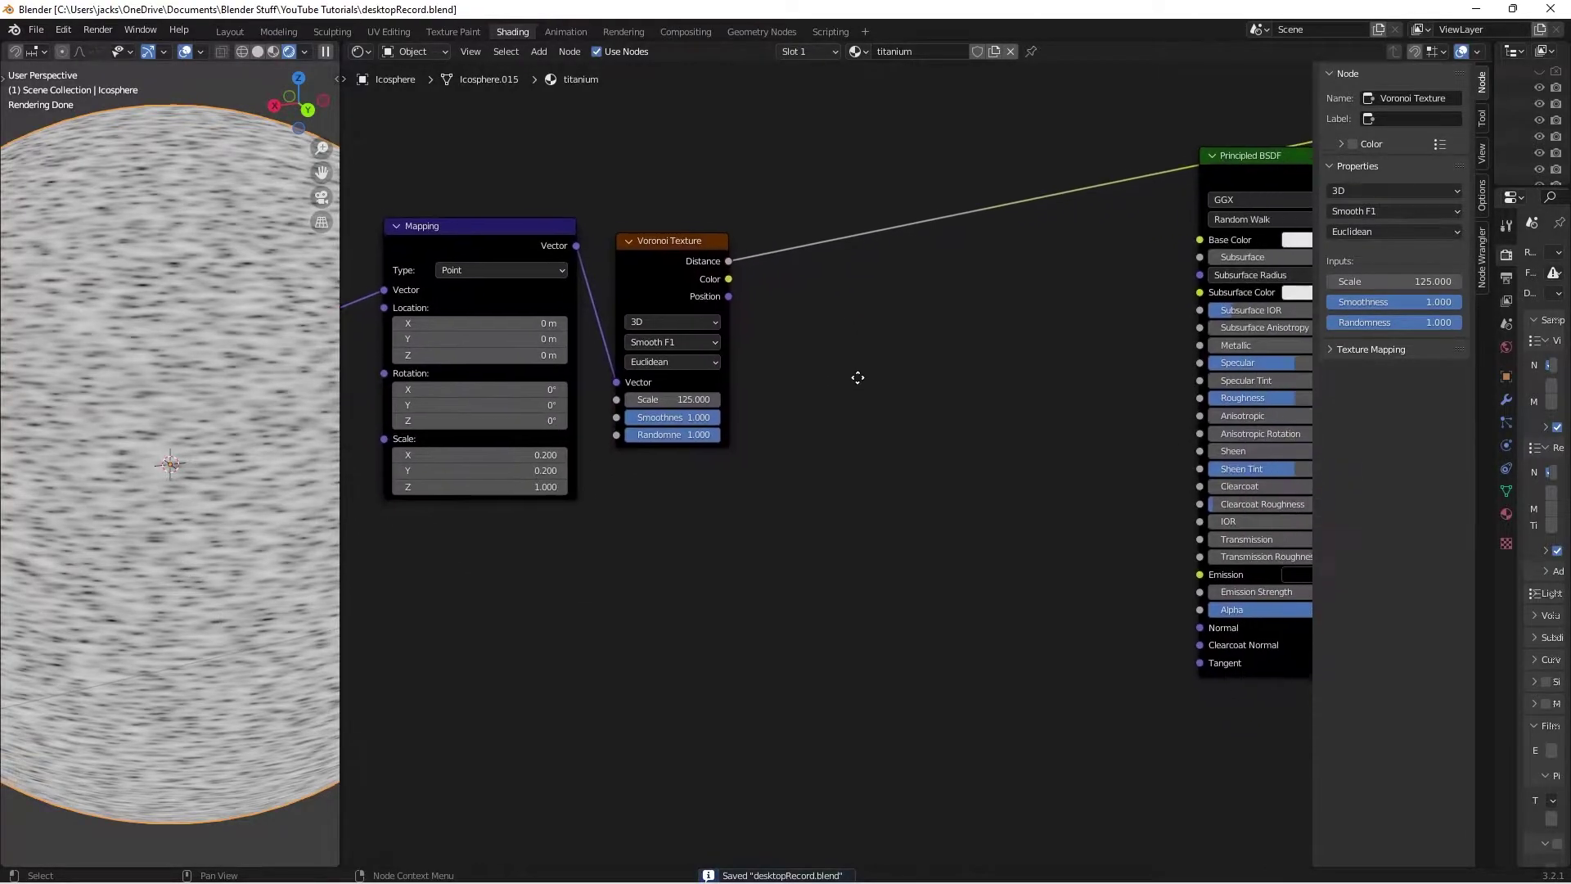
{"action": "scroll", "coordinate": [855, 375], "scroll_direction": "up", "scroll_amount": 1}
{"action": "middle_click_drag", "start_coordinate": [832, 383], "coordinate": [1058, 474]}
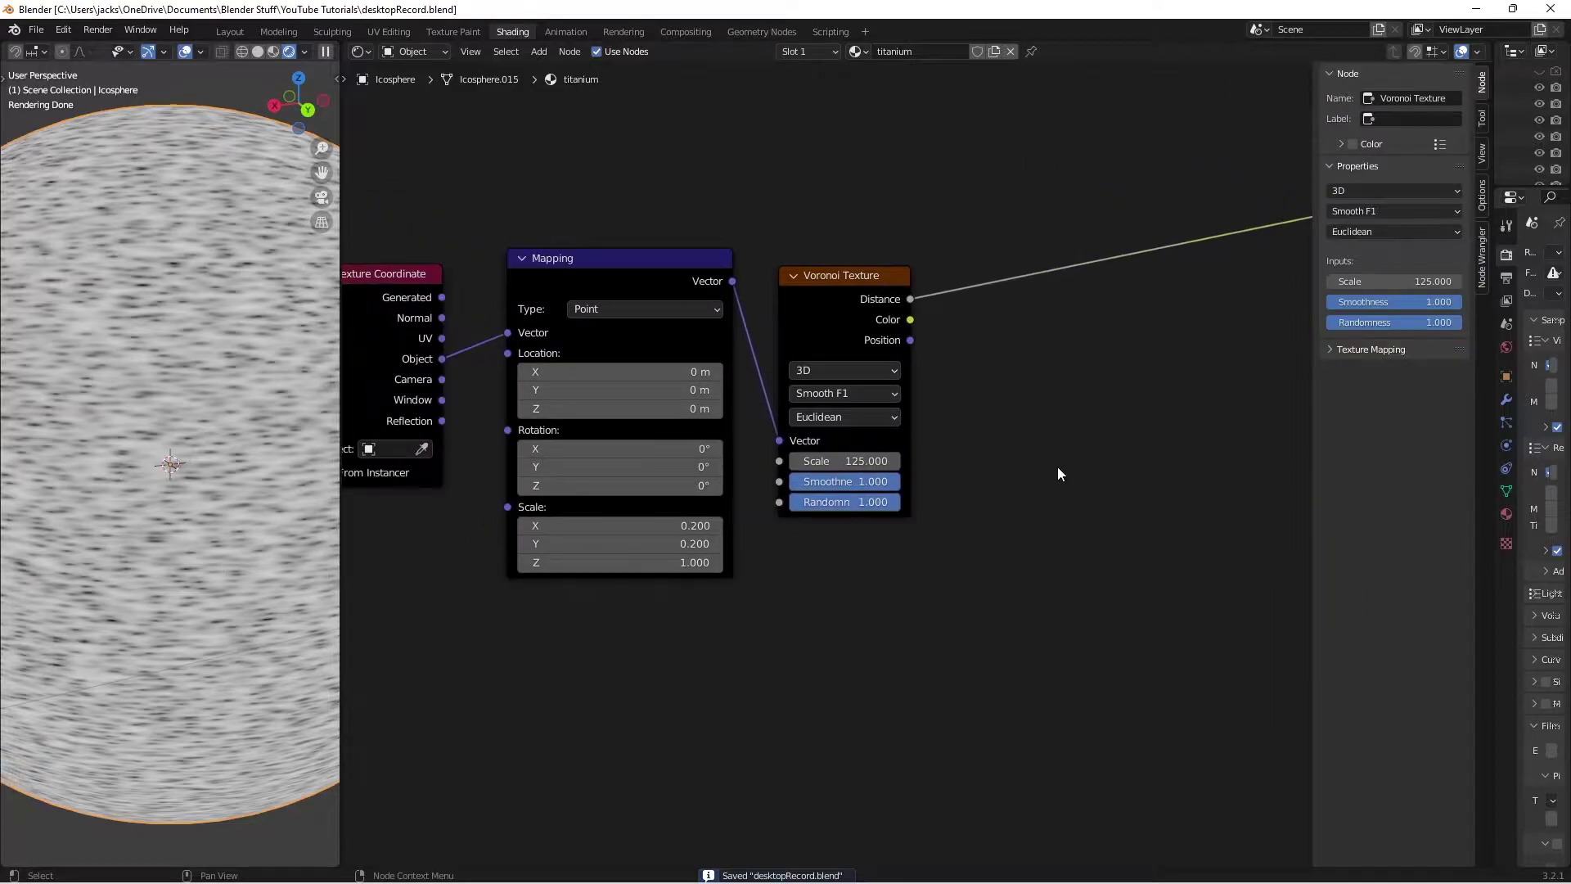
{"action": "left_click", "coordinate": [686, 543]}
{"action": "type", "text": "1"}
{"action": "key", "text": "Return"}
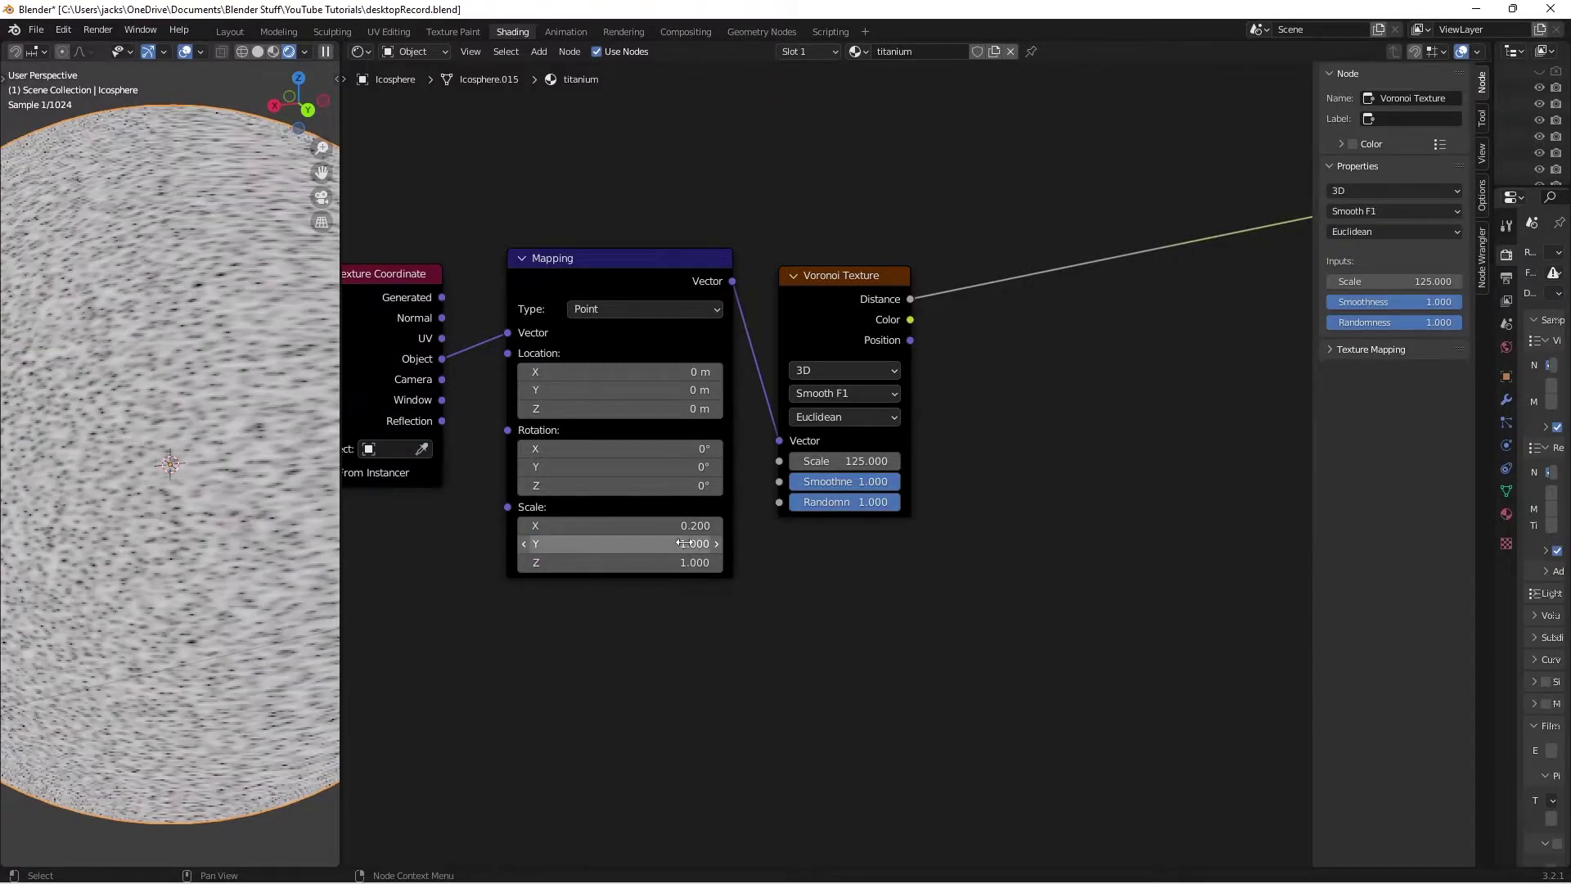
{"action": "scroll", "coordinate": [223, 440], "scroll_direction": "down", "scroll_amount": 1}
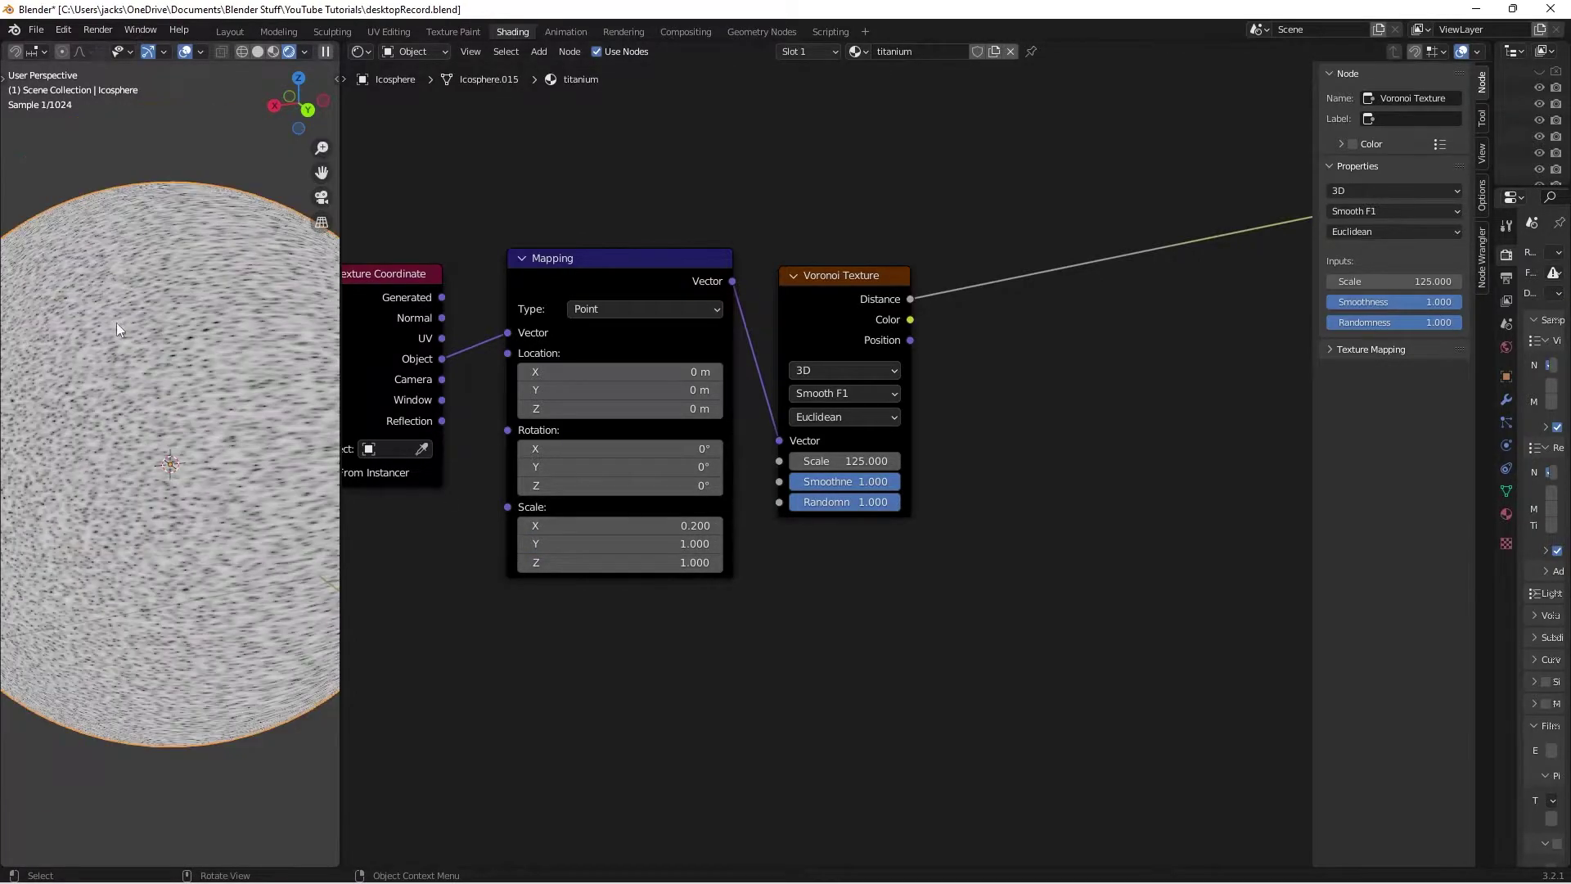
- Try Mapping scale values of X 1, Y 0.2 and Z 0.2 and inspect the streaks around the sphere
{"action": "left_click", "coordinate": [693, 543]}
{"action": "type", "text": "0.2"}
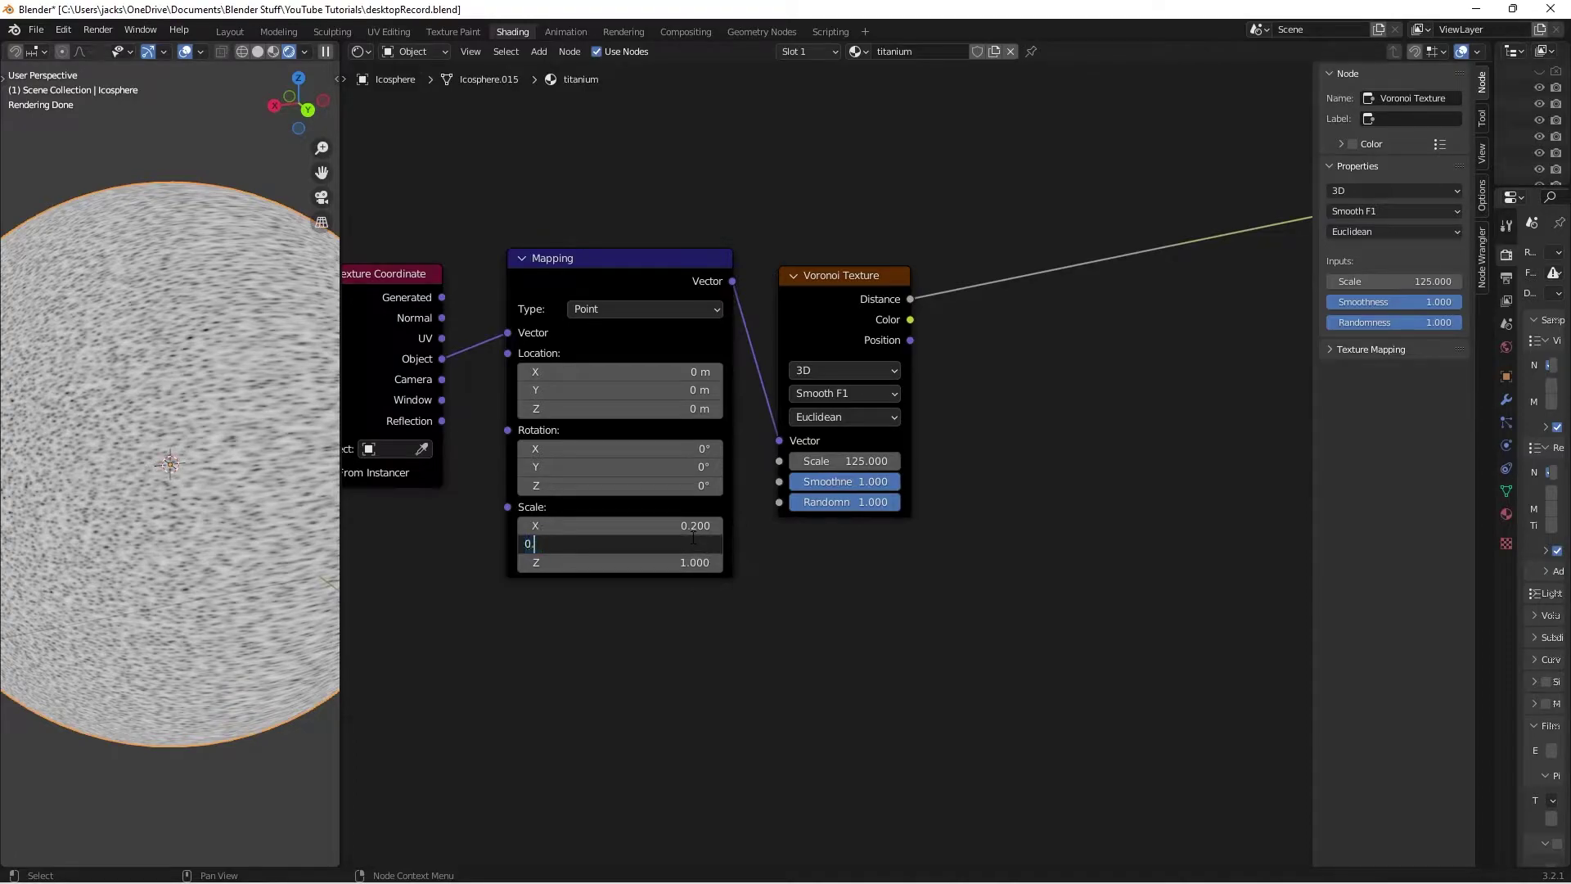
{"action": "key", "text": "Return"}
{"action": "left_click", "coordinate": [691, 525]}
{"action": "type", "text": "1"}
{"action": "key", "text": "Return"}
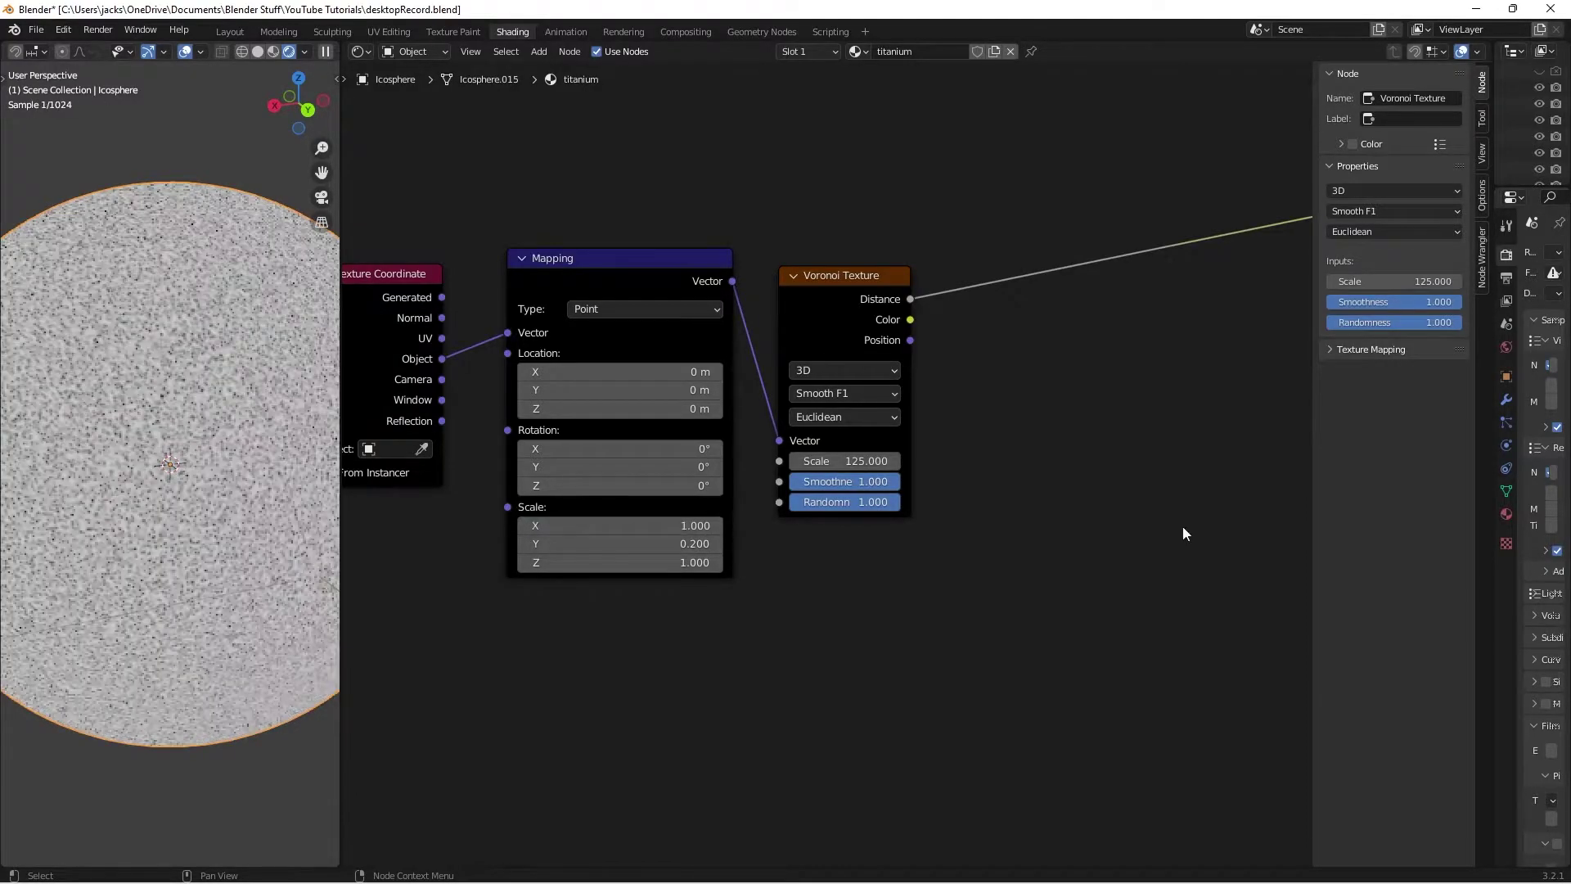
{"action": "left_click", "coordinate": [678, 562]}
{"action": "type", "text": "0.2"}
{"action": "key", "text": "Return"}
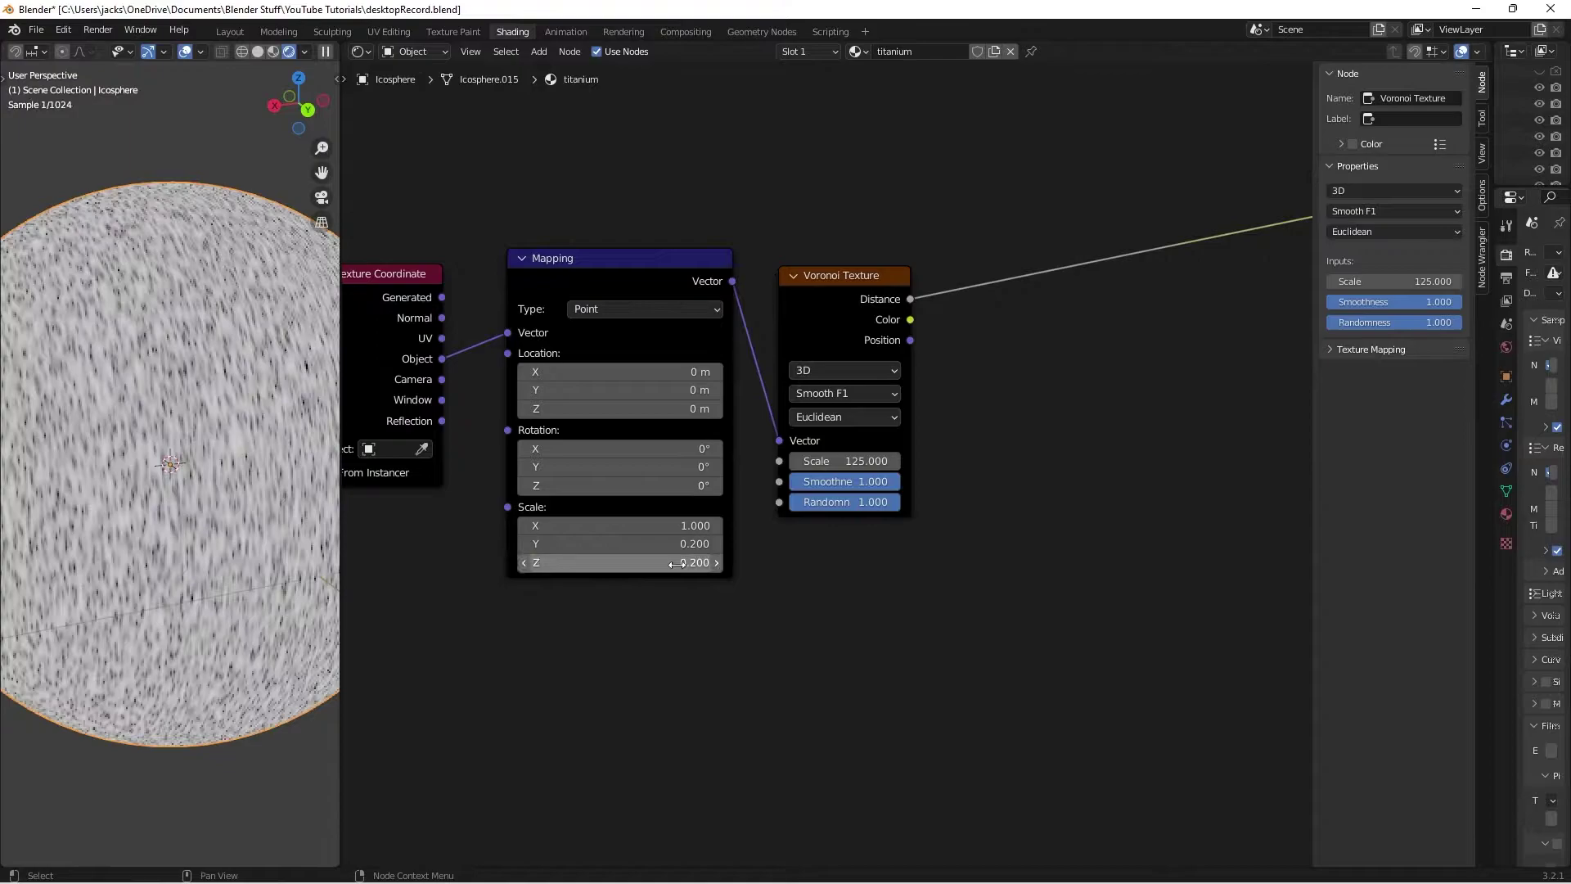
{"action": "middle_click_drag", "start_coordinate": [128, 312], "coordinate": [196, 448]}
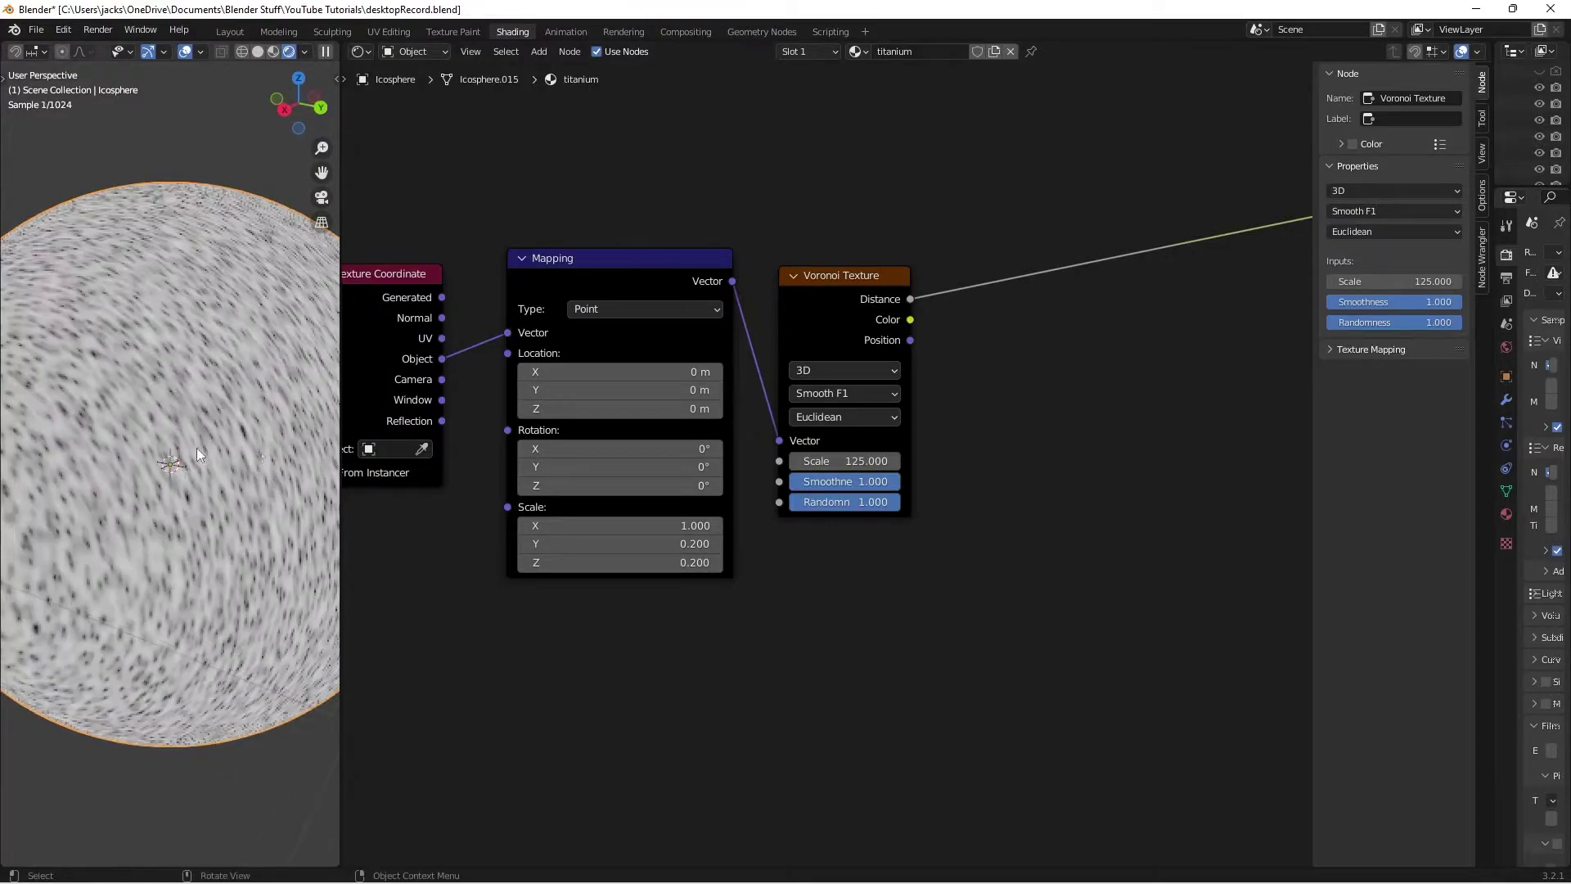
- Set the Mapping node's Z scale to 1 and its X scale to 0.2
{"action": "left_click", "coordinate": [672, 543]}
{"action": "key", "text": "Return"}
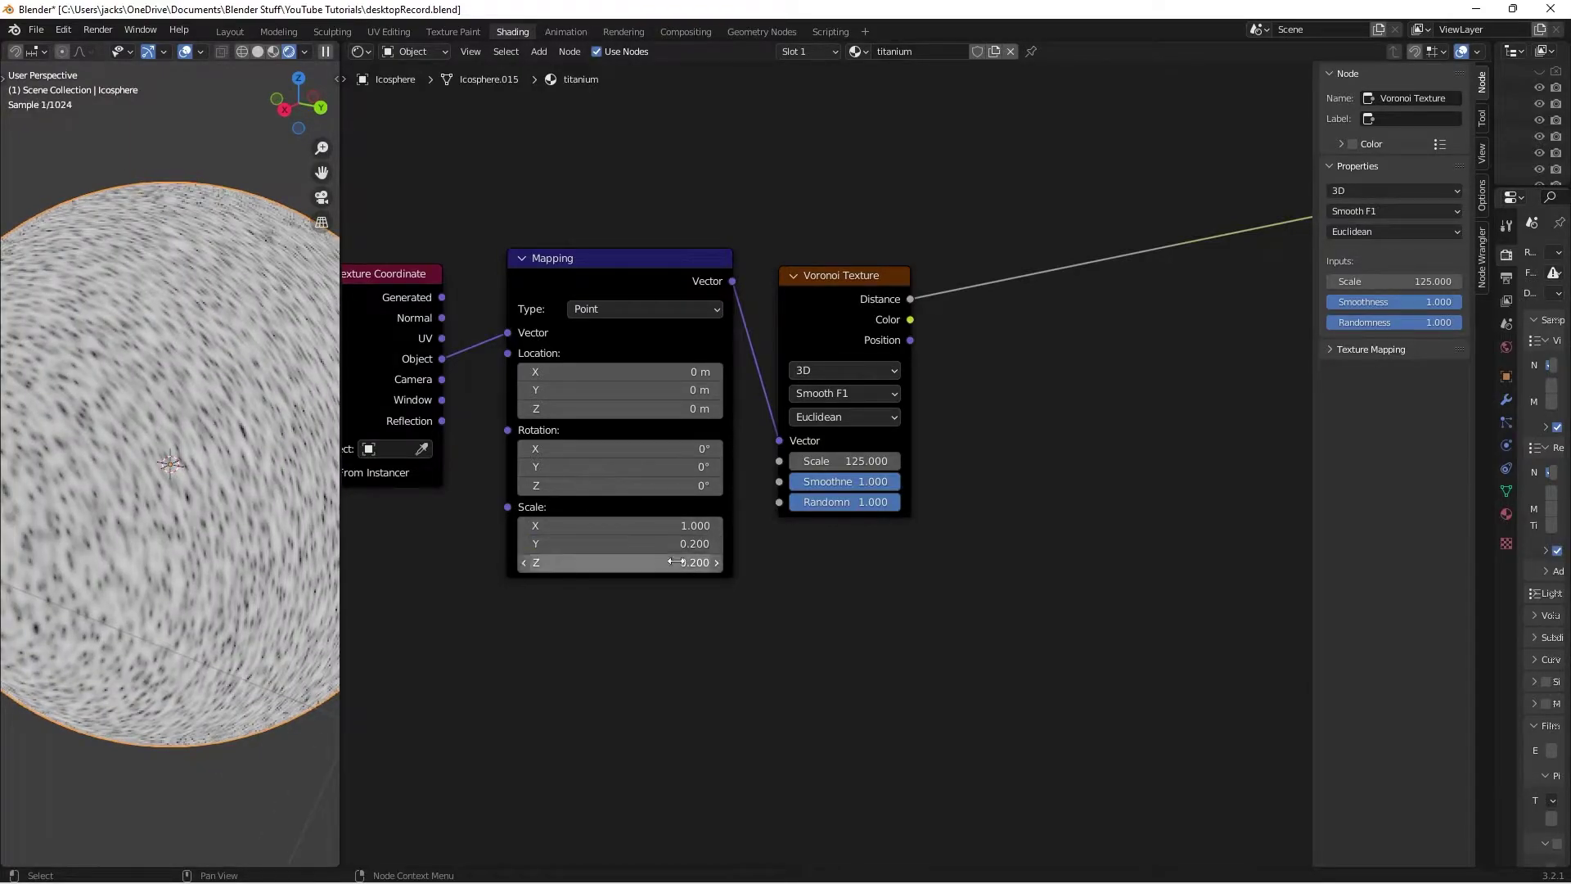
{"action": "left_click", "coordinate": [675, 562]}
{"action": "type", "text": "1"}
{"action": "key", "text": "Return"}
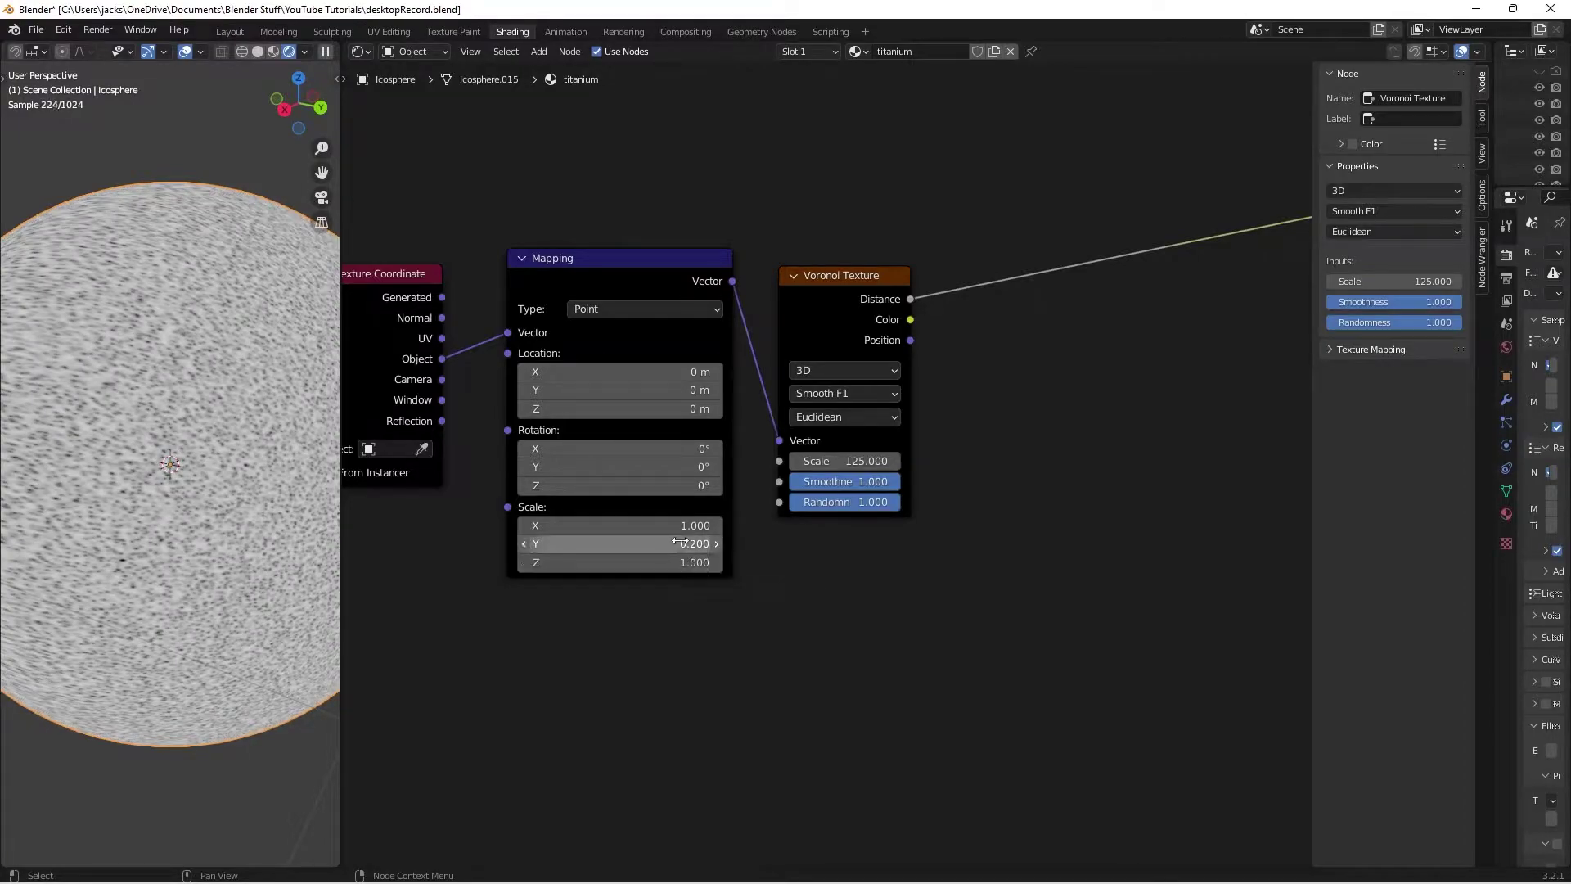
{"action": "left_click", "coordinate": [670, 529]}
{"action": "type", "text": "0.2"}
{"action": "key", "text": "Return"}
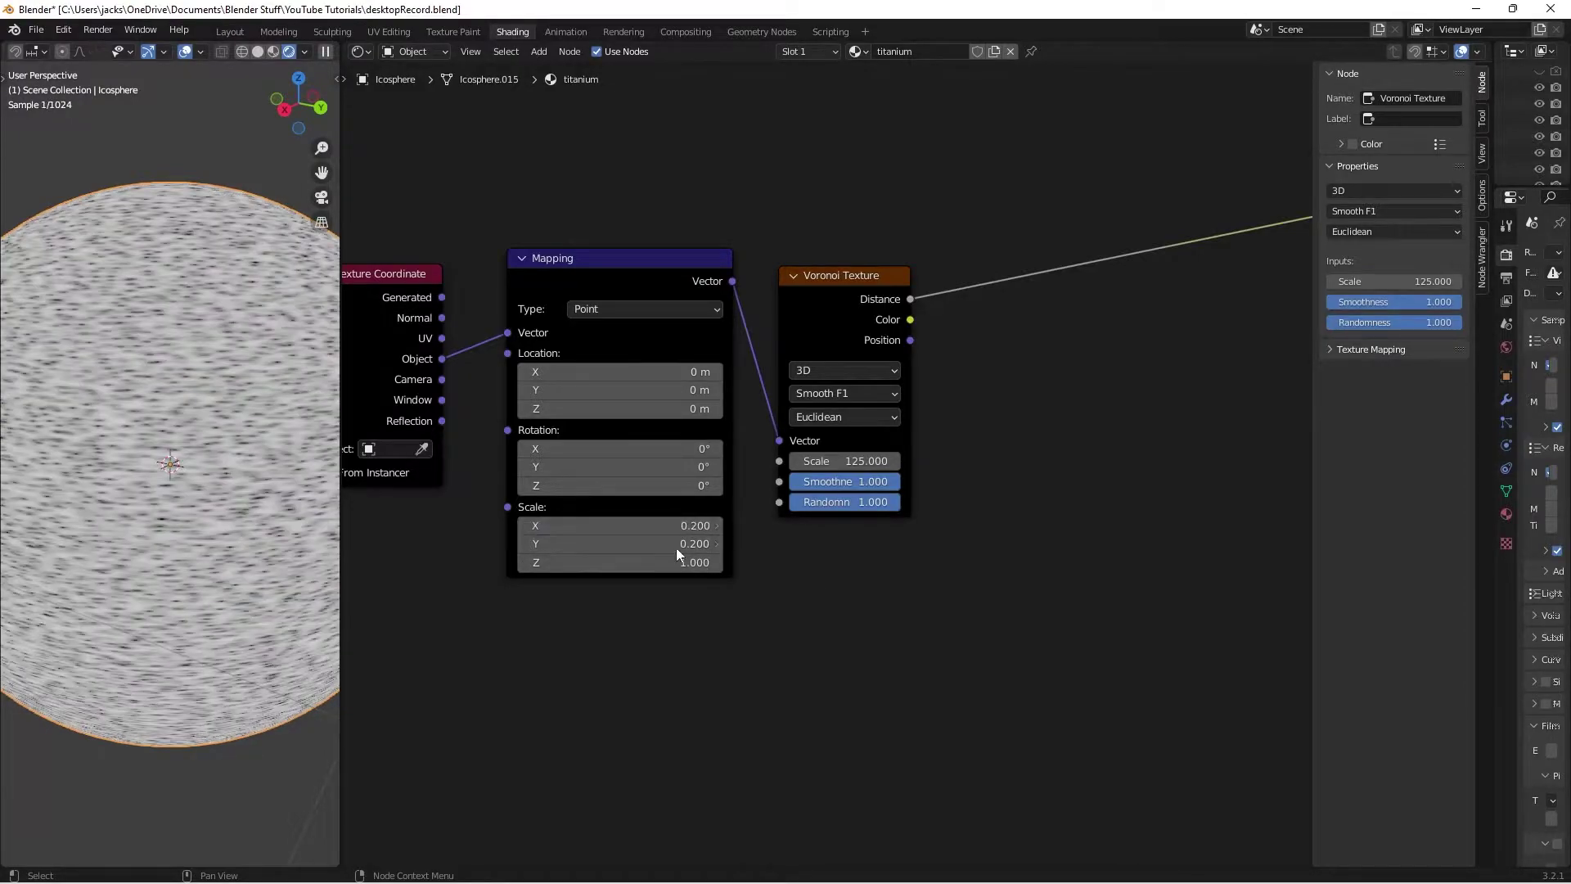
- Add a Bump node ahead of the Principled BSDF and feed the Voronoi Texture's Distance output into its Height
{"action": "middle_click_drag", "start_coordinate": [1088, 538], "coordinate": [827, 426]}
{"action": "scroll", "coordinate": [758, 487], "scroll_direction": "down", "scroll_amount": 2}
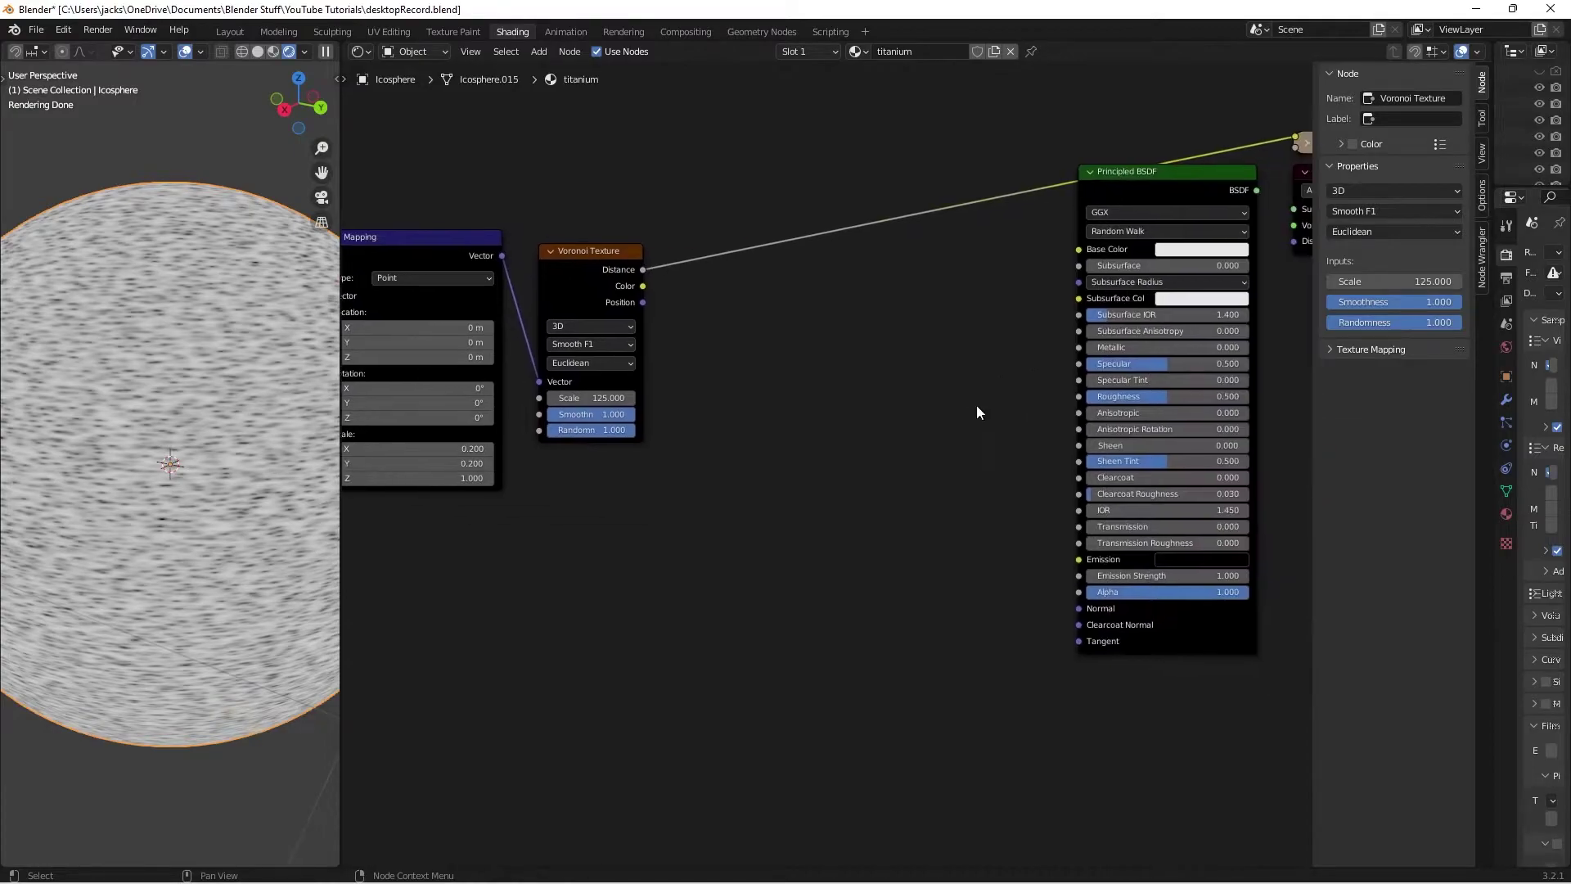
{"action": "key", "text": "shift+a"}
{"action": "left_click", "coordinate": [874, 445]}
{"action": "type", "text": "bump"}
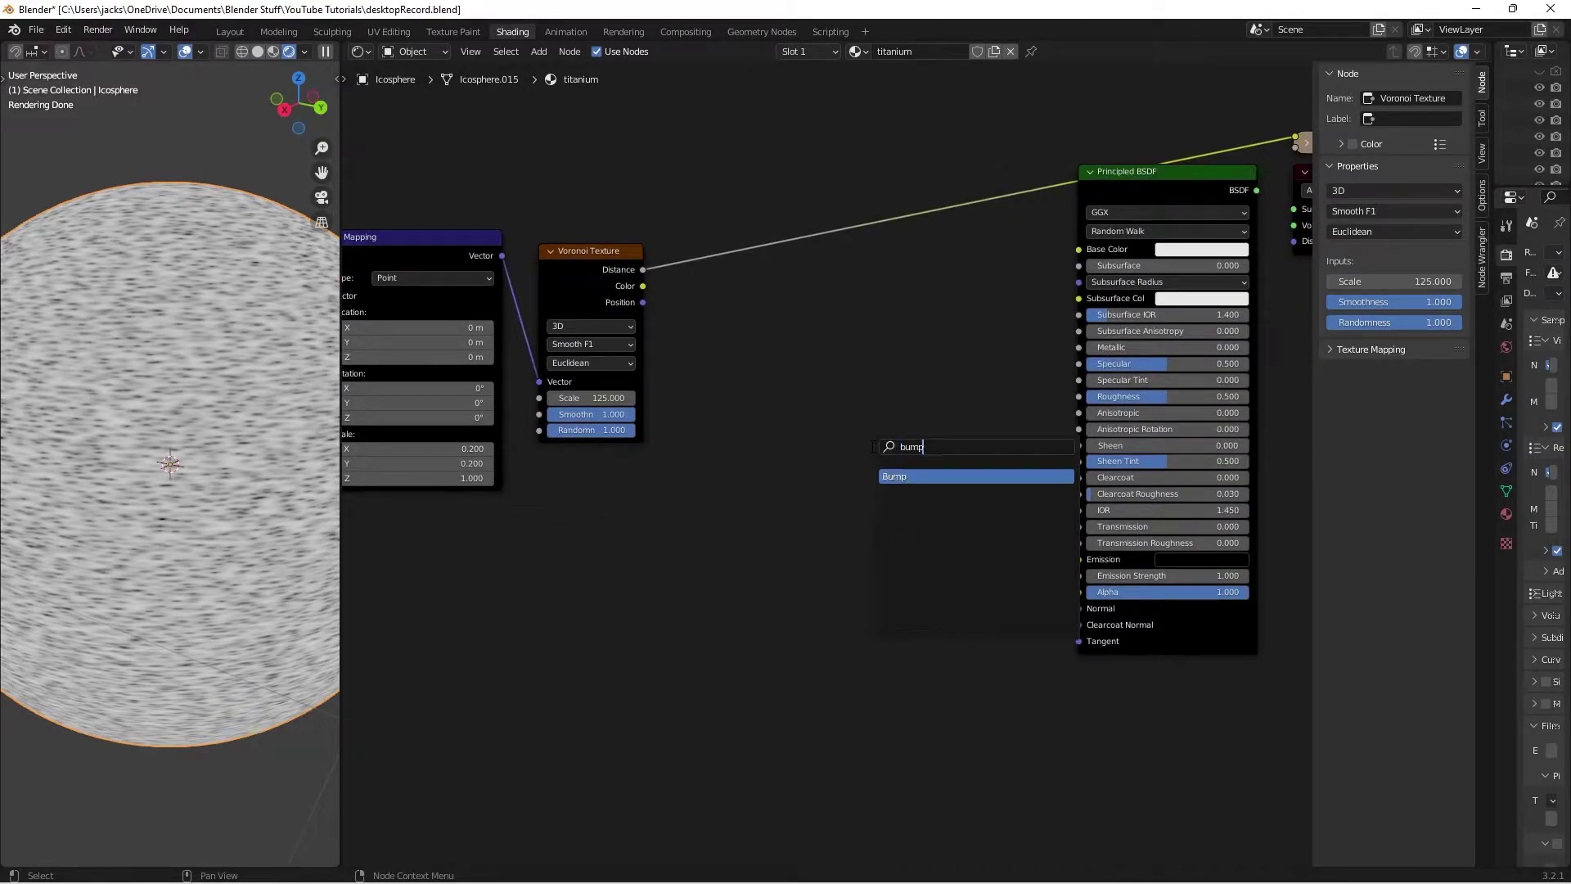
{"action": "key", "text": "Return"}
{"action": "left_click", "coordinate": [866, 480]}
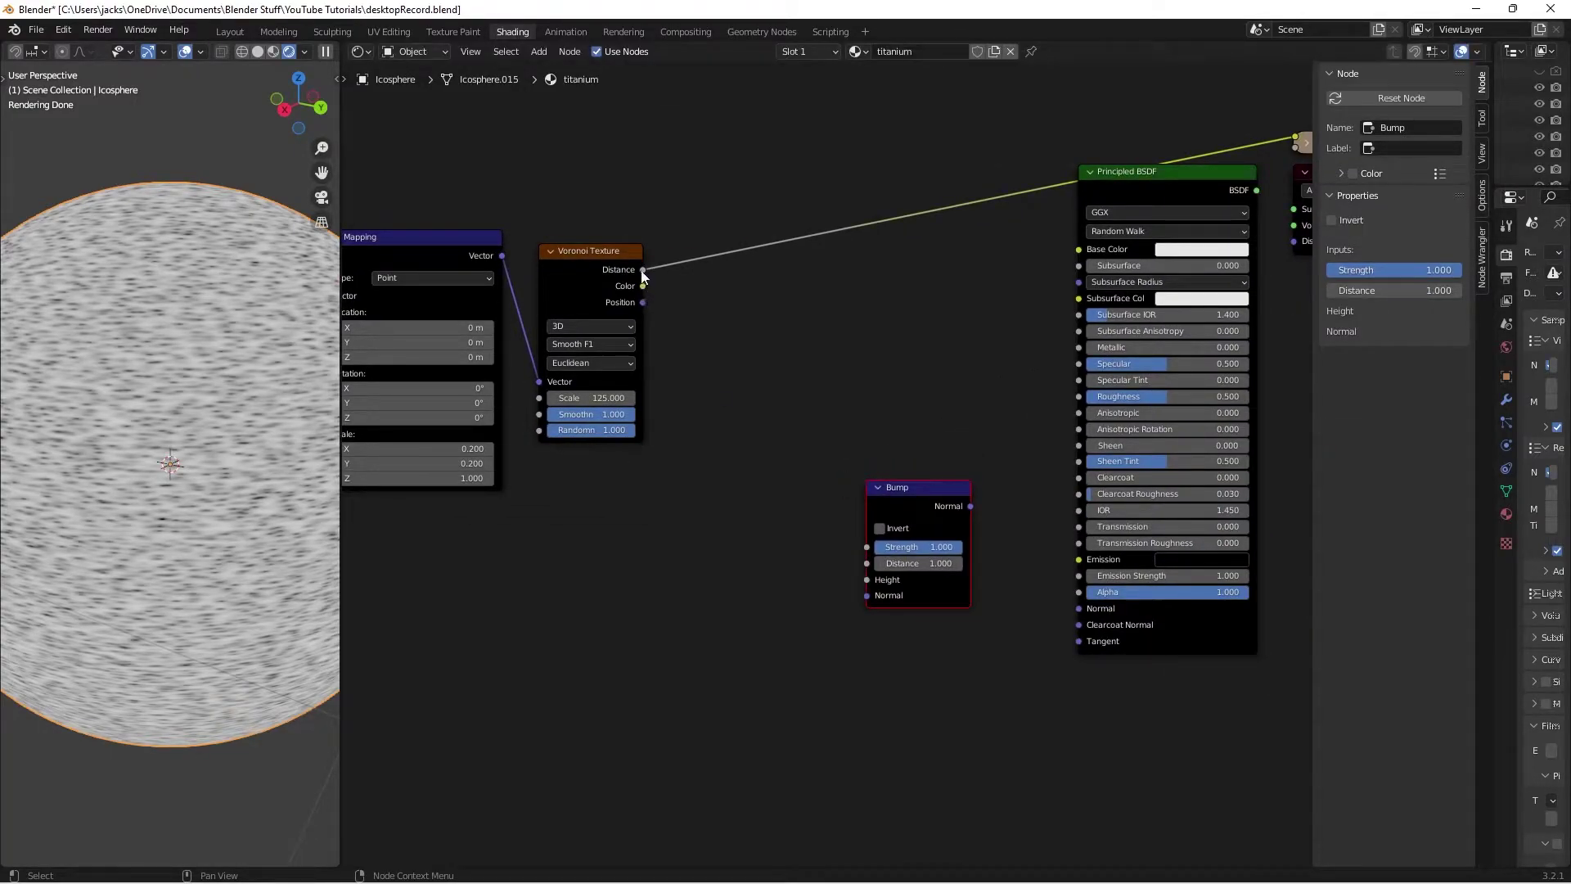
{"action": "left_click_drag", "start_coordinate": [642, 270], "coordinate": [881, 585]}
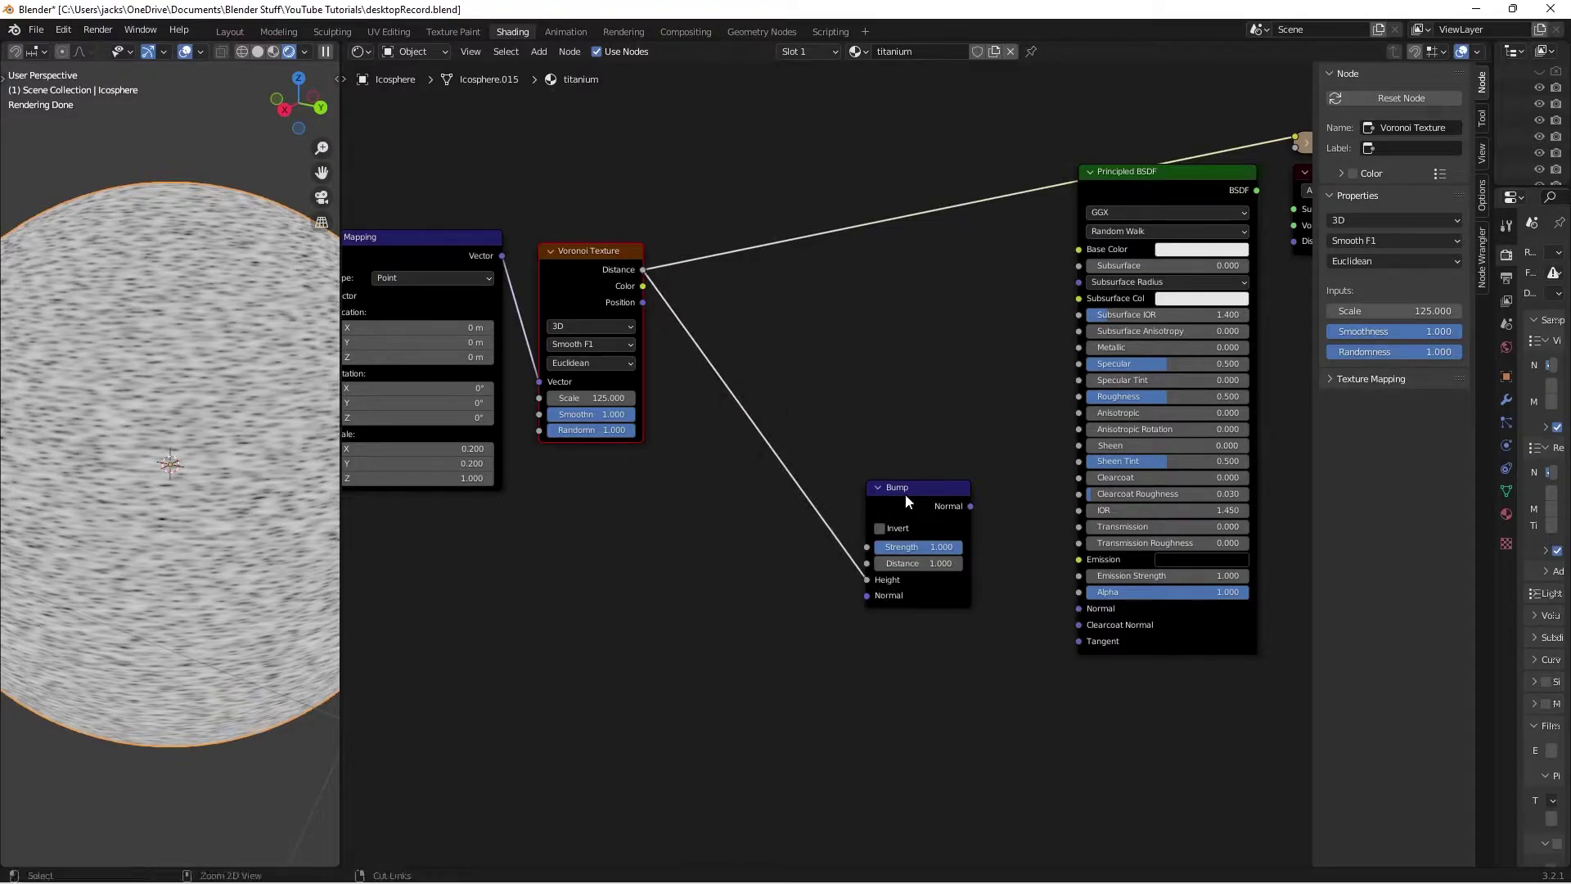
- Preview the Bump node on the sphere, switch back to the shader, and connect Bump's Normal output to the Principled BSDF's Normal input
{"action": "left_click", "coordinate": [906, 493], "text": "ctrl+shift"}
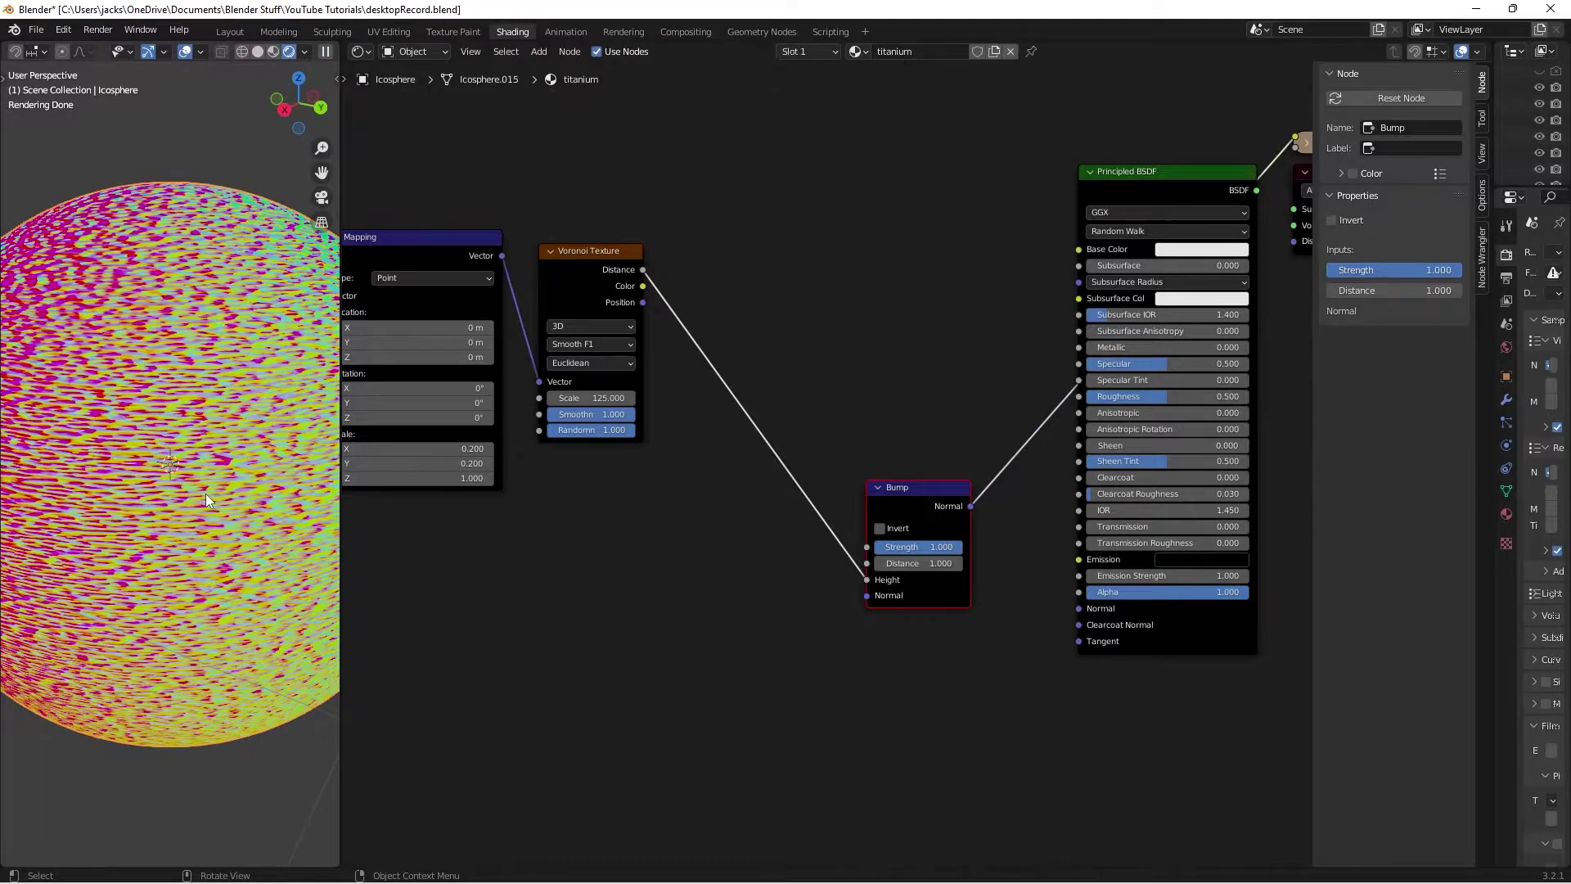
{"action": "scroll", "coordinate": [236, 497], "scroll_direction": "up", "scroll_amount": 2}
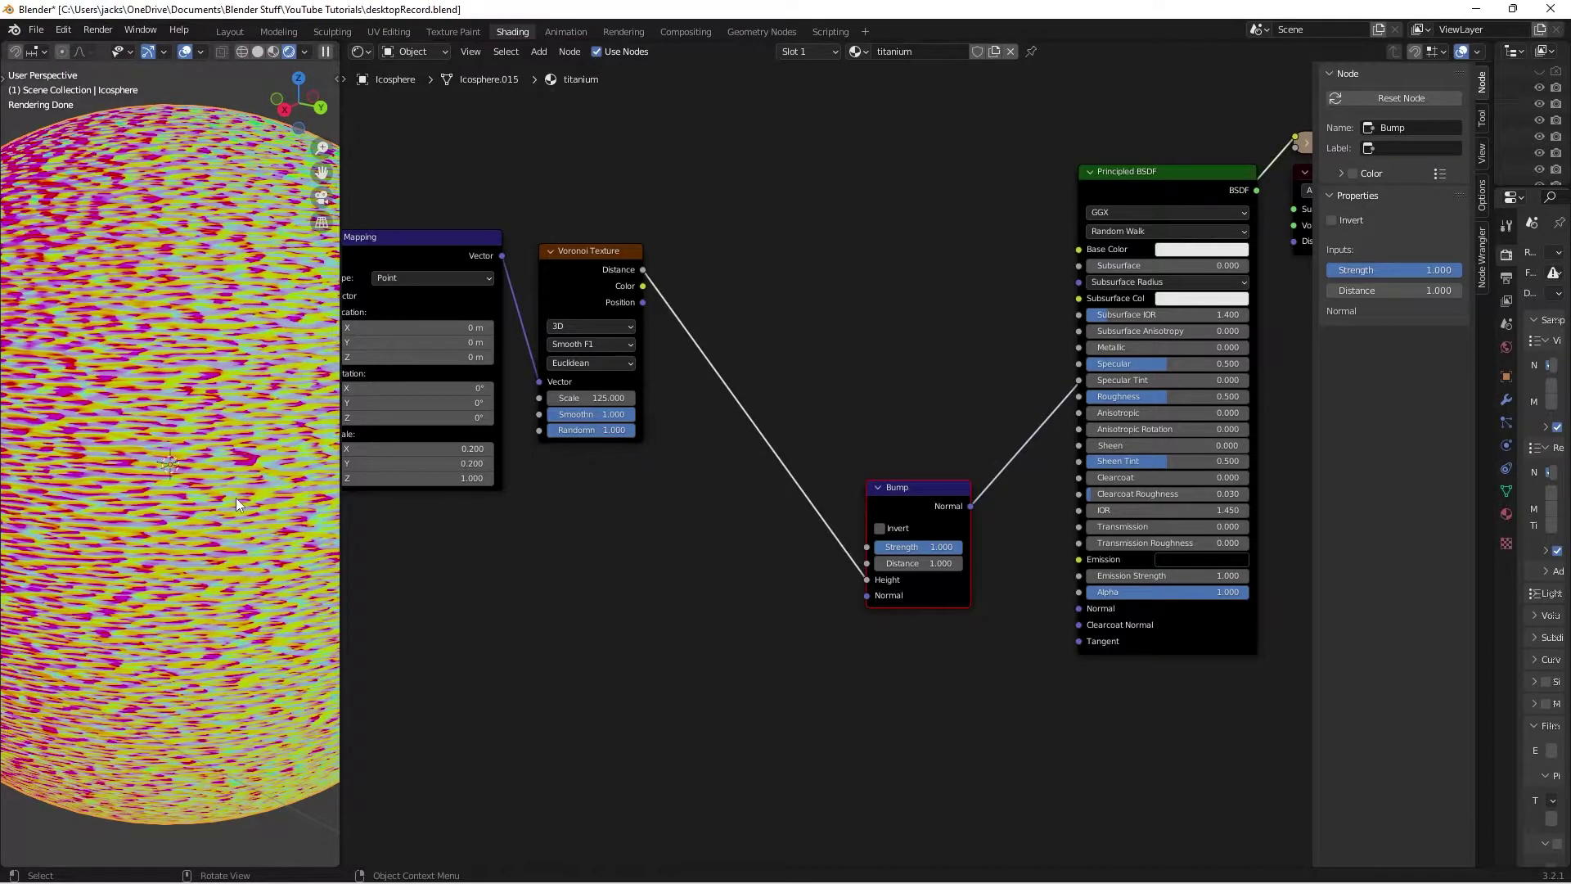
{"action": "key", "text": "ctrl+z"}
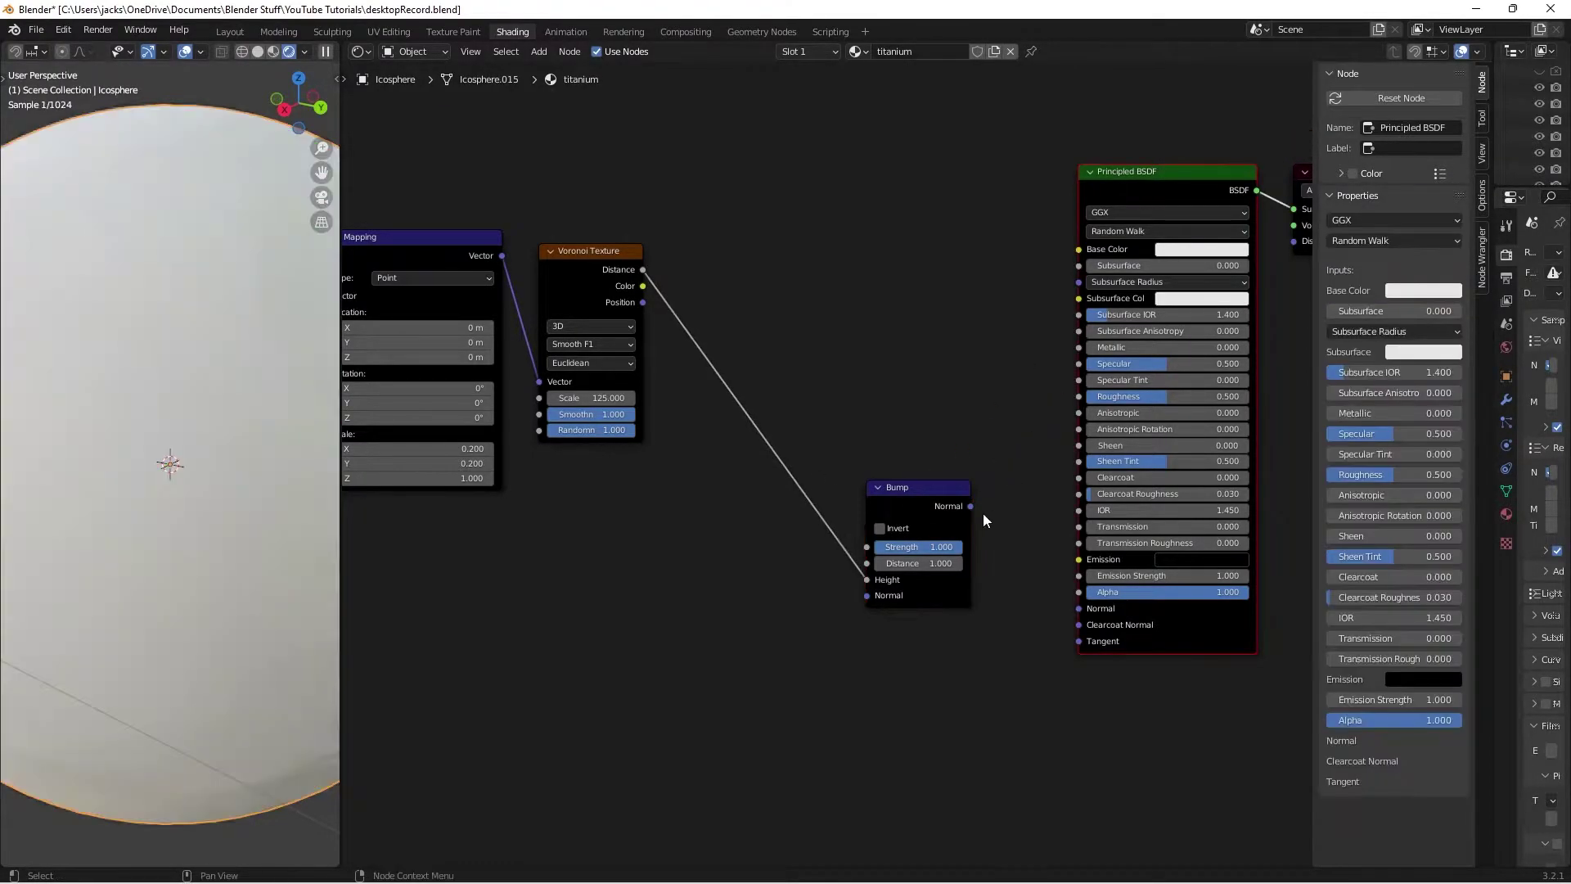
{"action": "left_click_drag", "start_coordinate": [972, 506], "coordinate": [1080, 607]}
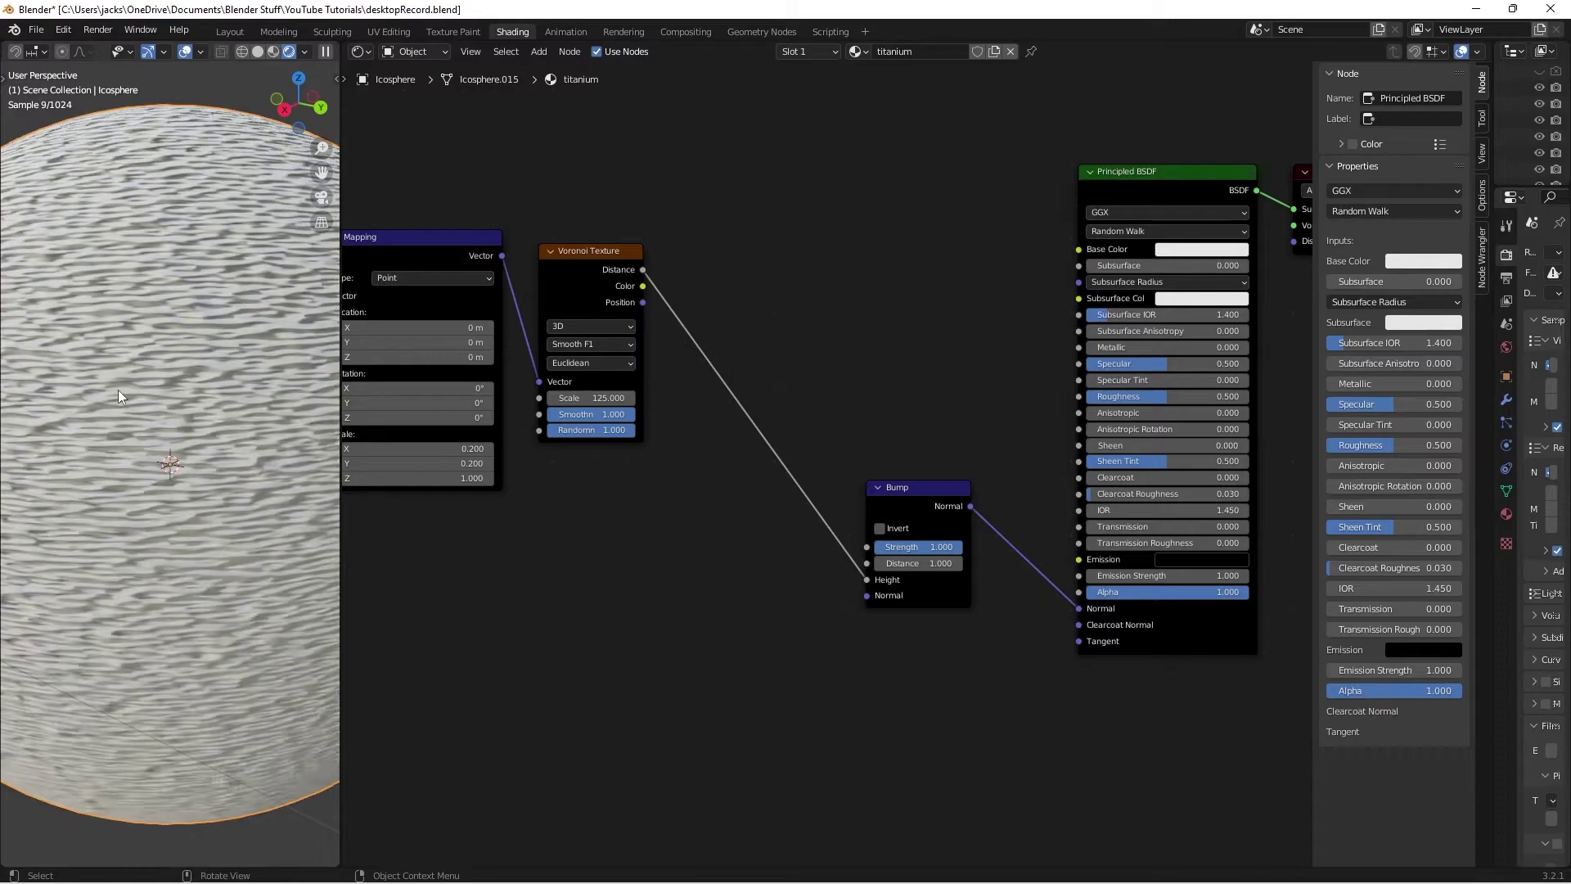
- Move the Voronoi Texture and its mapping nodes farther from the Bump node to make room between them
{"action": "scroll", "coordinate": [923, 446], "scroll_direction": "down", "scroll_amount": 2}
{"action": "middle_click_drag", "start_coordinate": [415, 297], "coordinate": [481, 282]}
{"action": "left_click_drag", "start_coordinate": [395, 223], "coordinate": [731, 414]}
{"action": "key", "text": "g"}
{"action": "left_click", "coordinate": [593, 460]}
{"action": "middle_click_drag", "start_coordinate": [749, 322], "coordinate": [733, 323]}
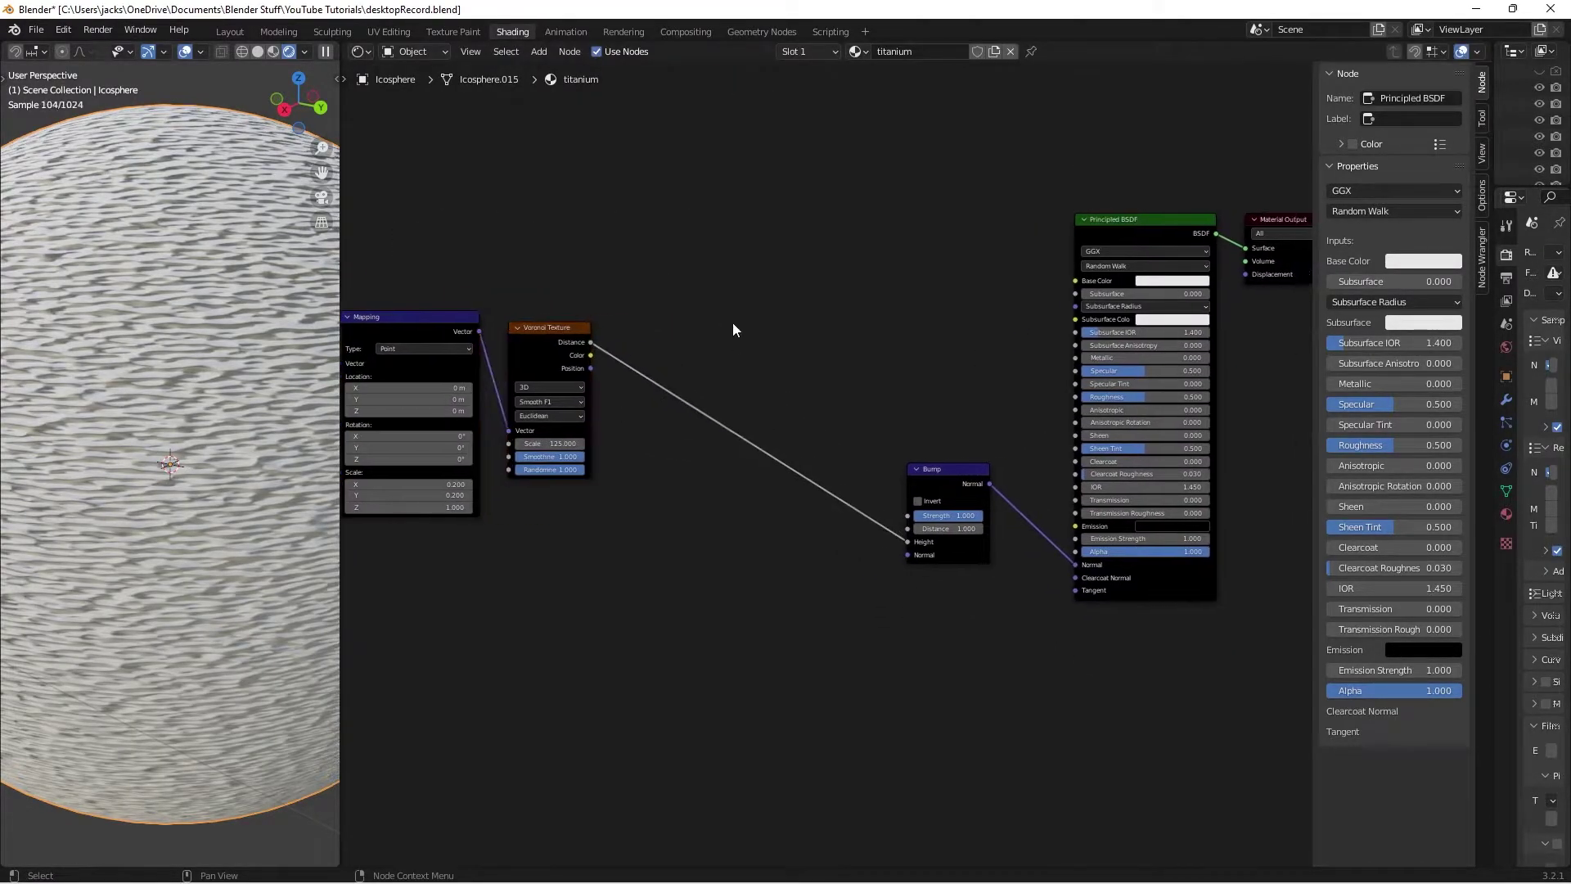
{"action": "key", "text": "shift+a"}
{"action": "left_click", "coordinate": [731, 325]}
{"action": "type", "text": "uv"}
{"action": "key", "text": "Return"}
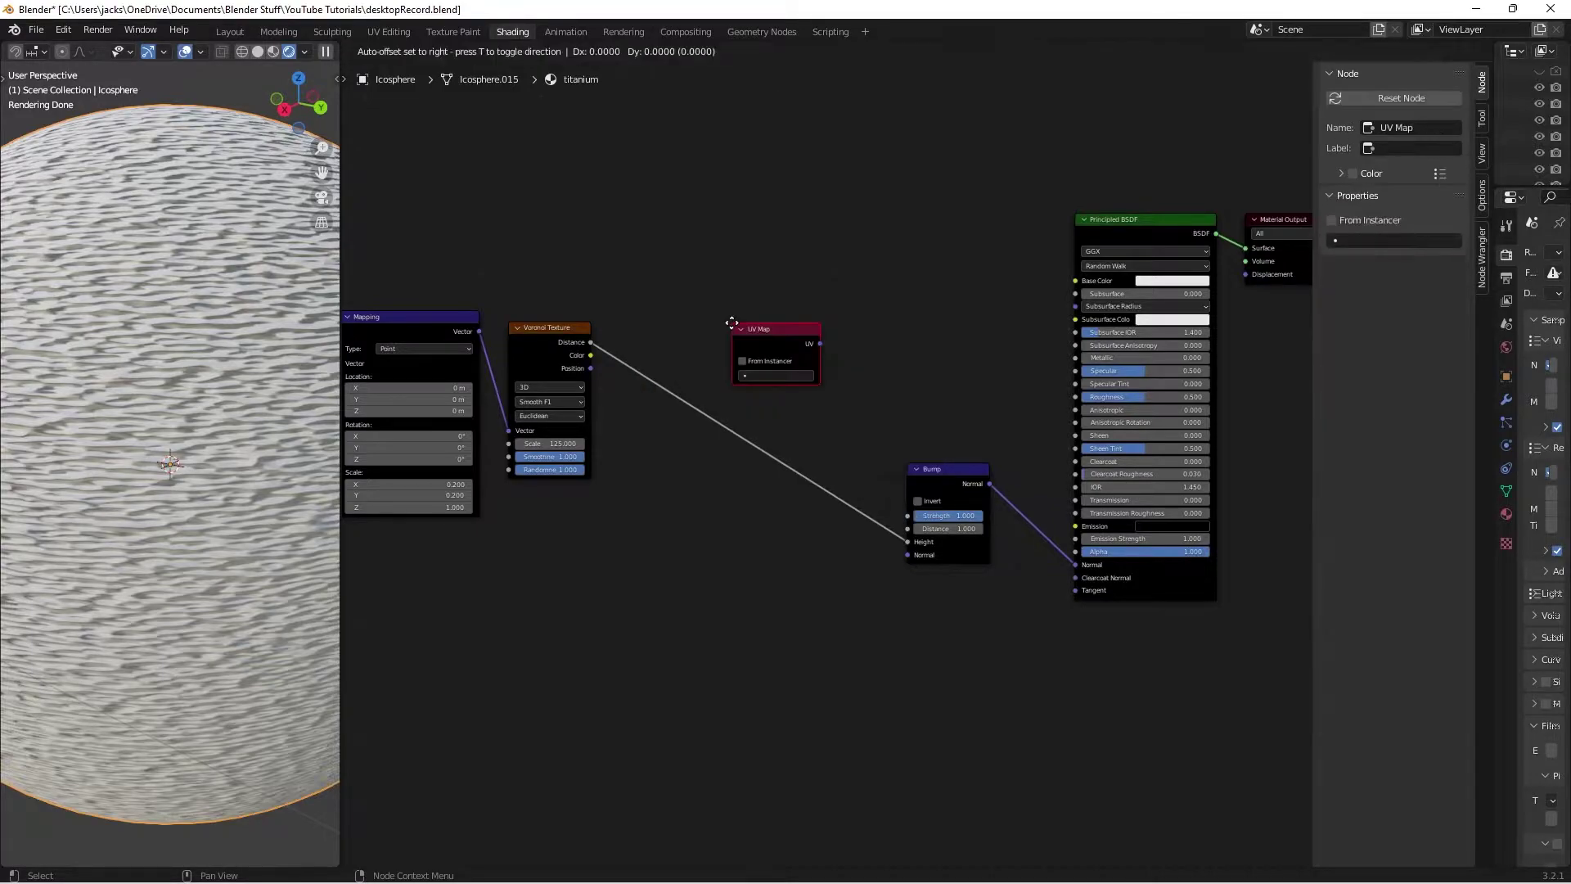
{"action": "left_click", "coordinate": [760, 321]}
{"action": "key", "text": "x"}
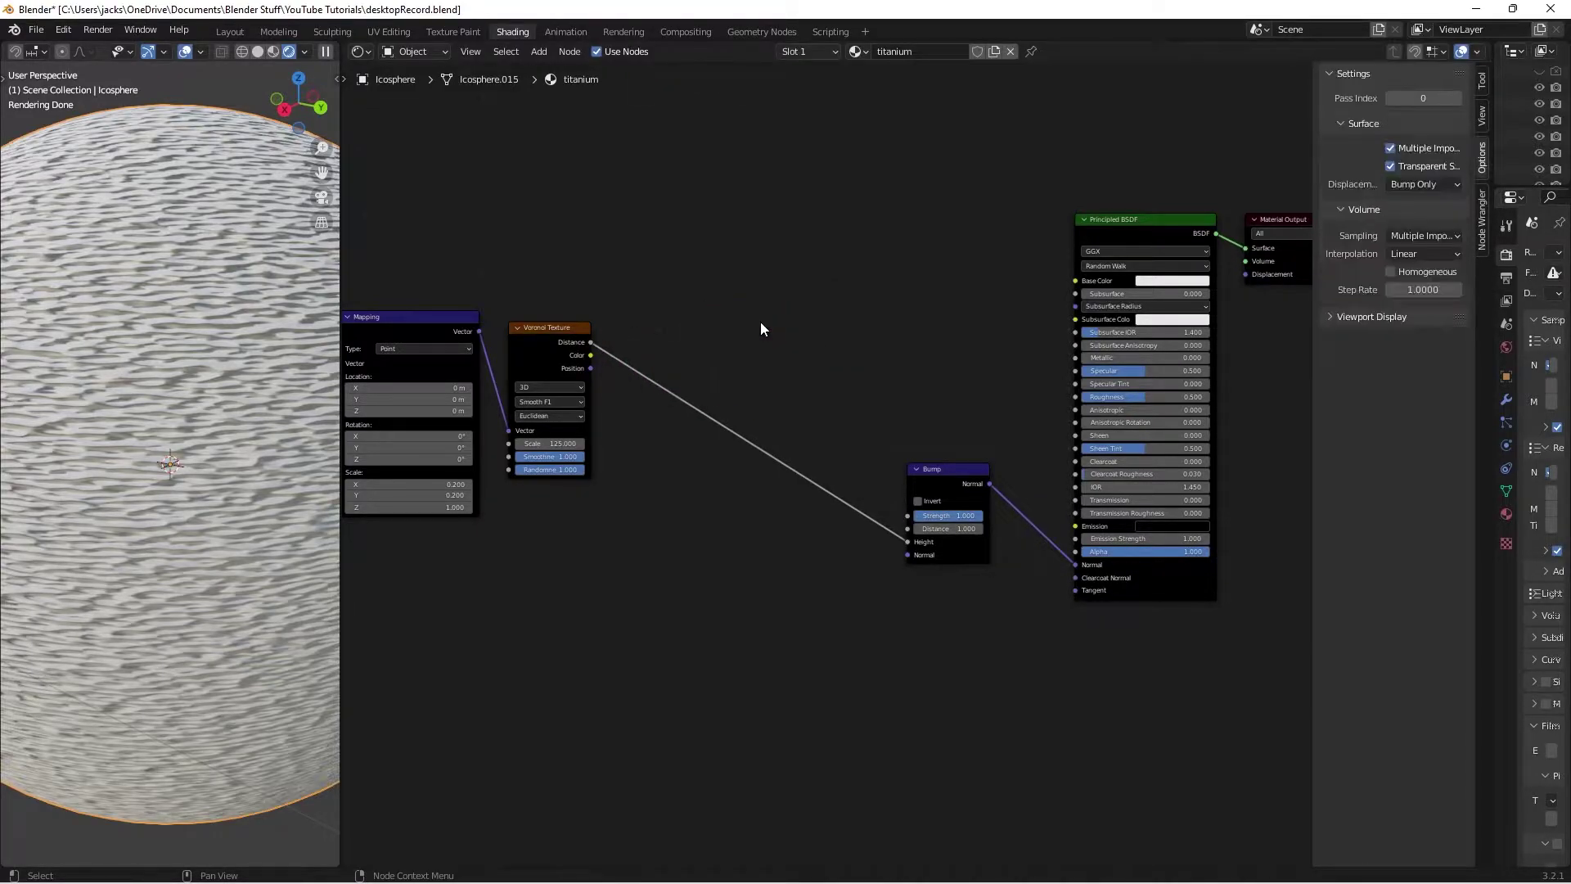
- Insert a Map Range node between the Voronoi Texture and Bump nodes and preview its Result on the sphere
{"action": "key", "text": "shift+a"}
{"action": "left_click", "coordinate": [760, 322]}
{"action": "type", "text": "range"}
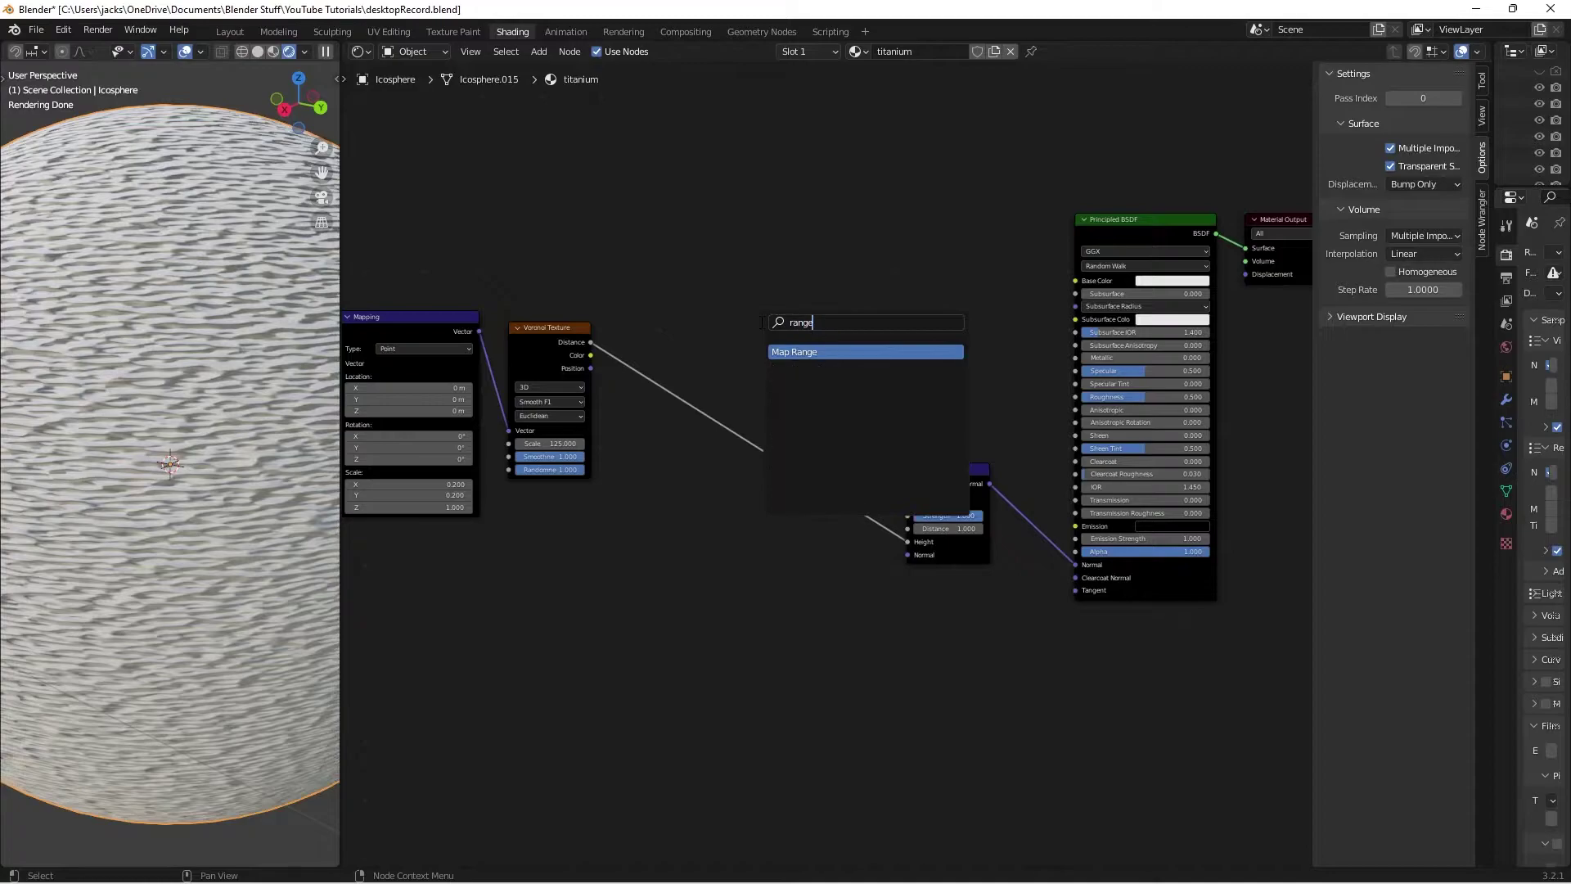
{"action": "key", "text": "Return"}
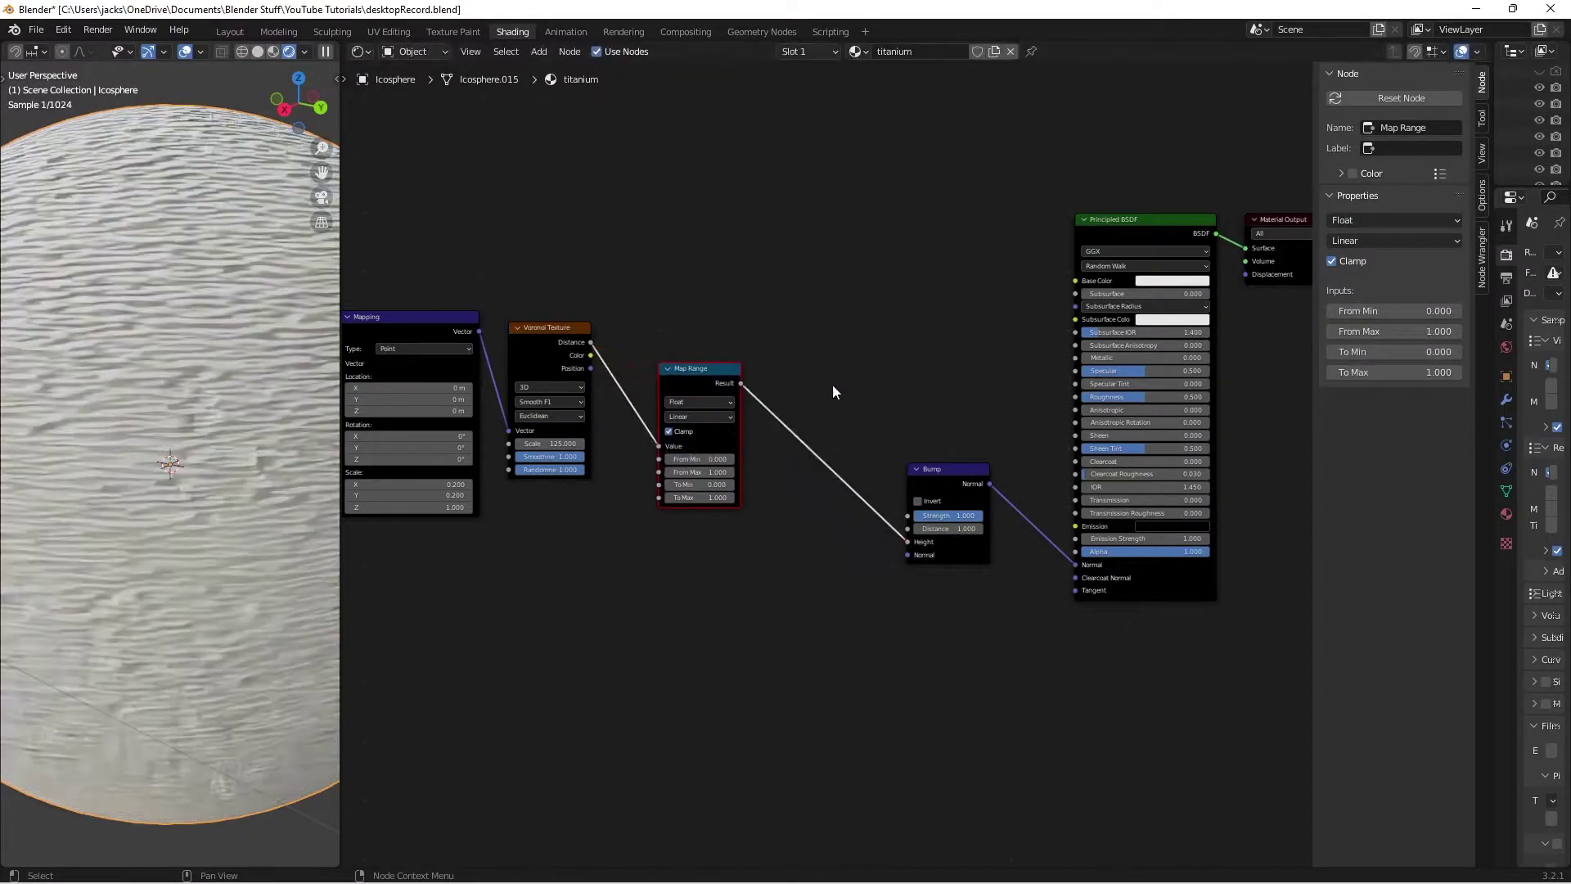
{"action": "left_click", "coordinate": [715, 375], "text": "ctrl+shift"}
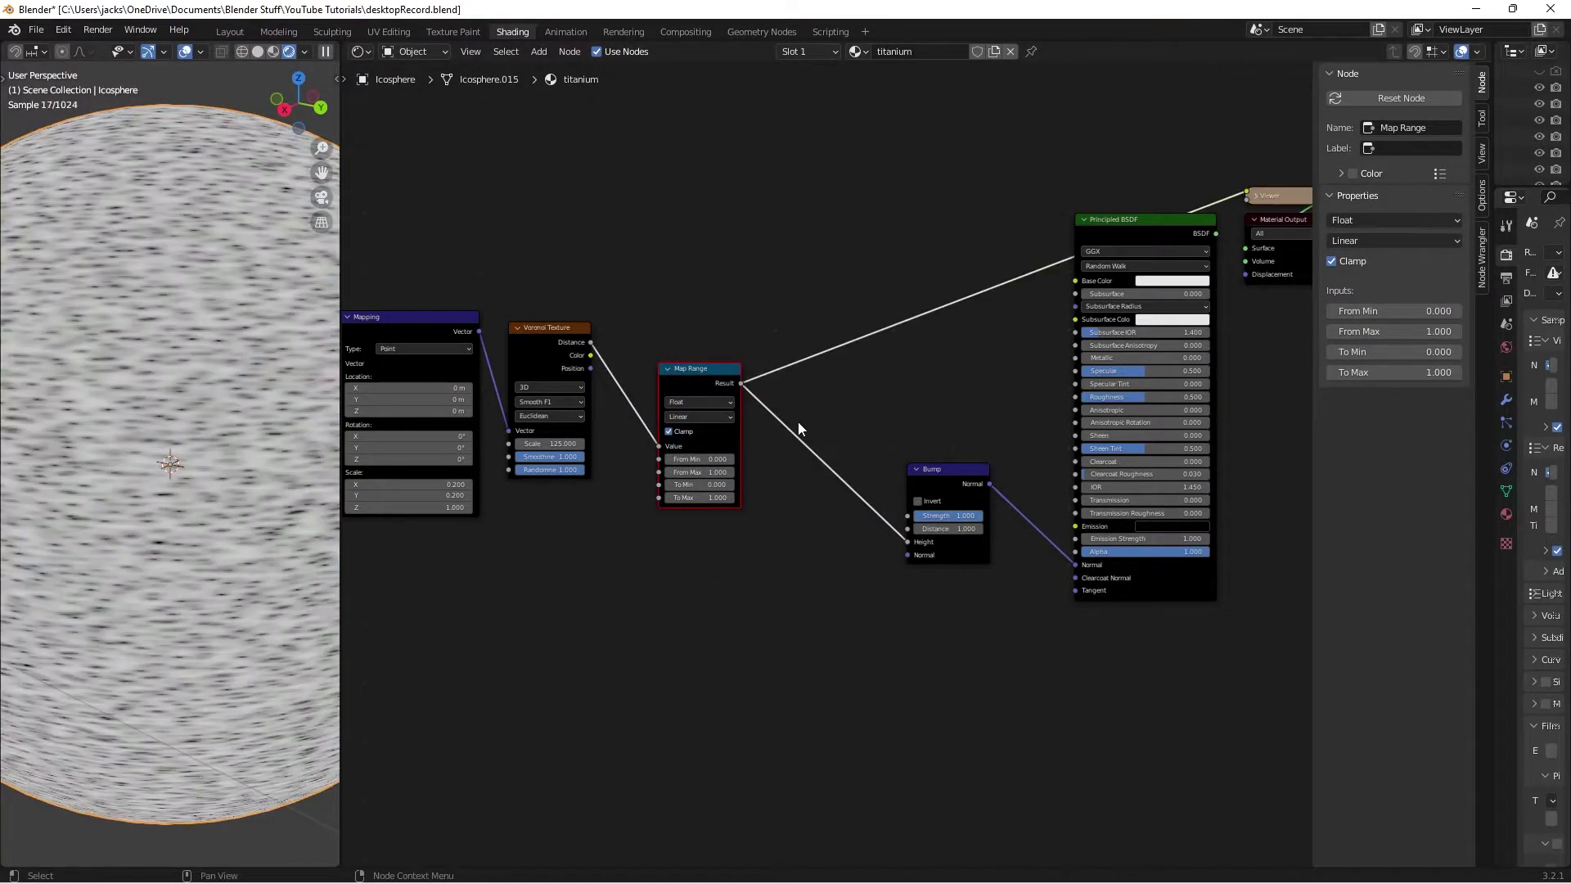
- Set the Map Range node's From Min to -2 and From Max to 2
{"action": "middle_click_drag", "start_coordinate": [798, 421], "coordinate": [947, 365]}
{"action": "scroll", "coordinate": [1013, 344], "scroll_direction": "up", "scroll_amount": 4}
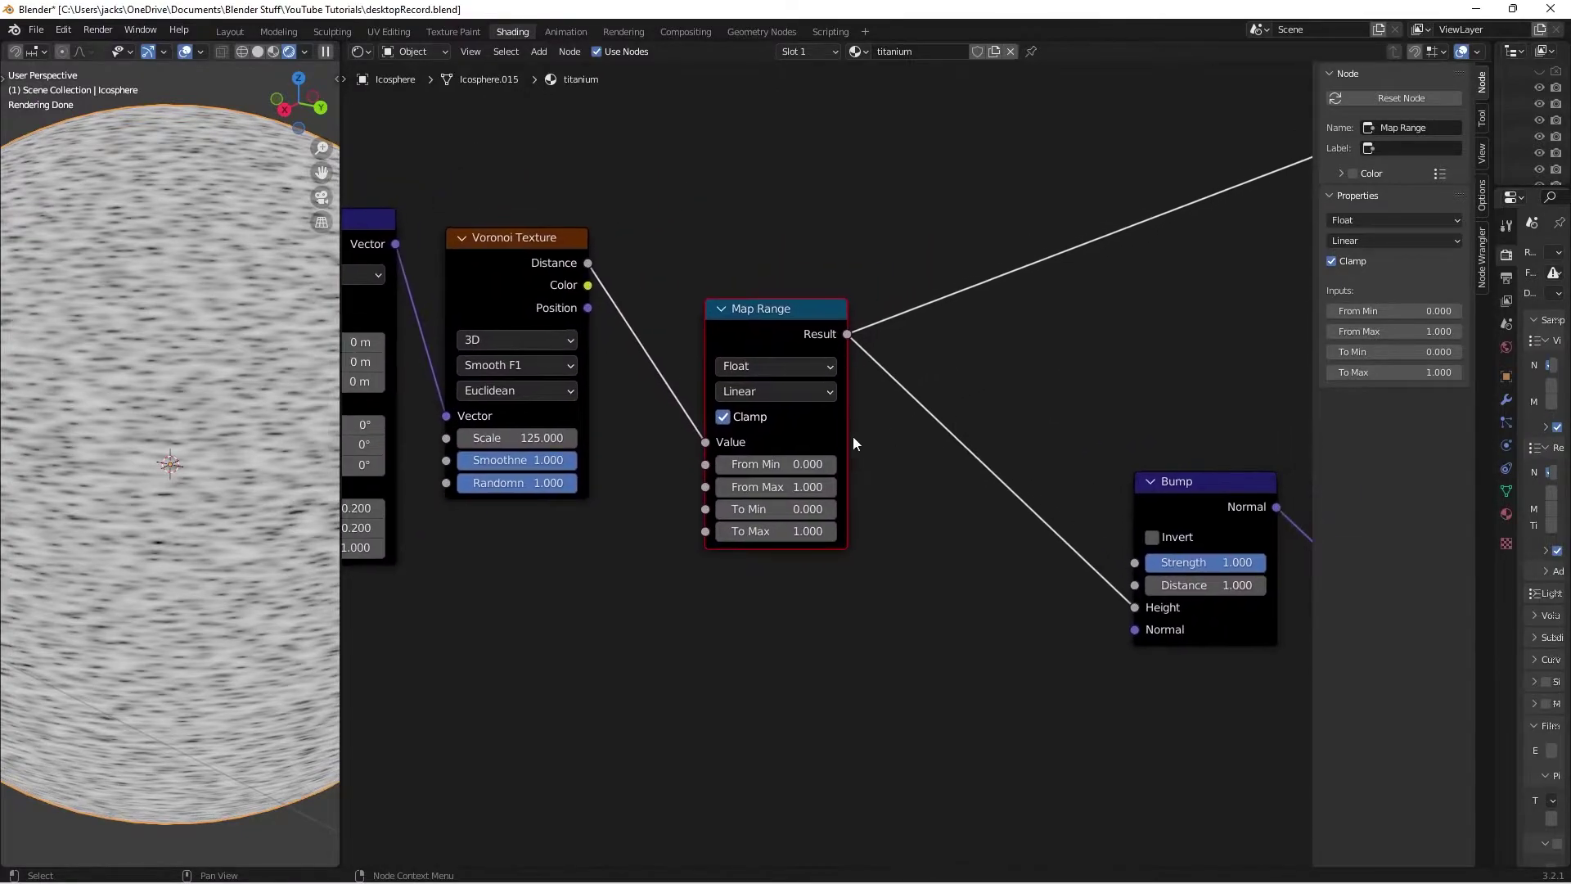
{"action": "left_click", "coordinate": [775, 463]}
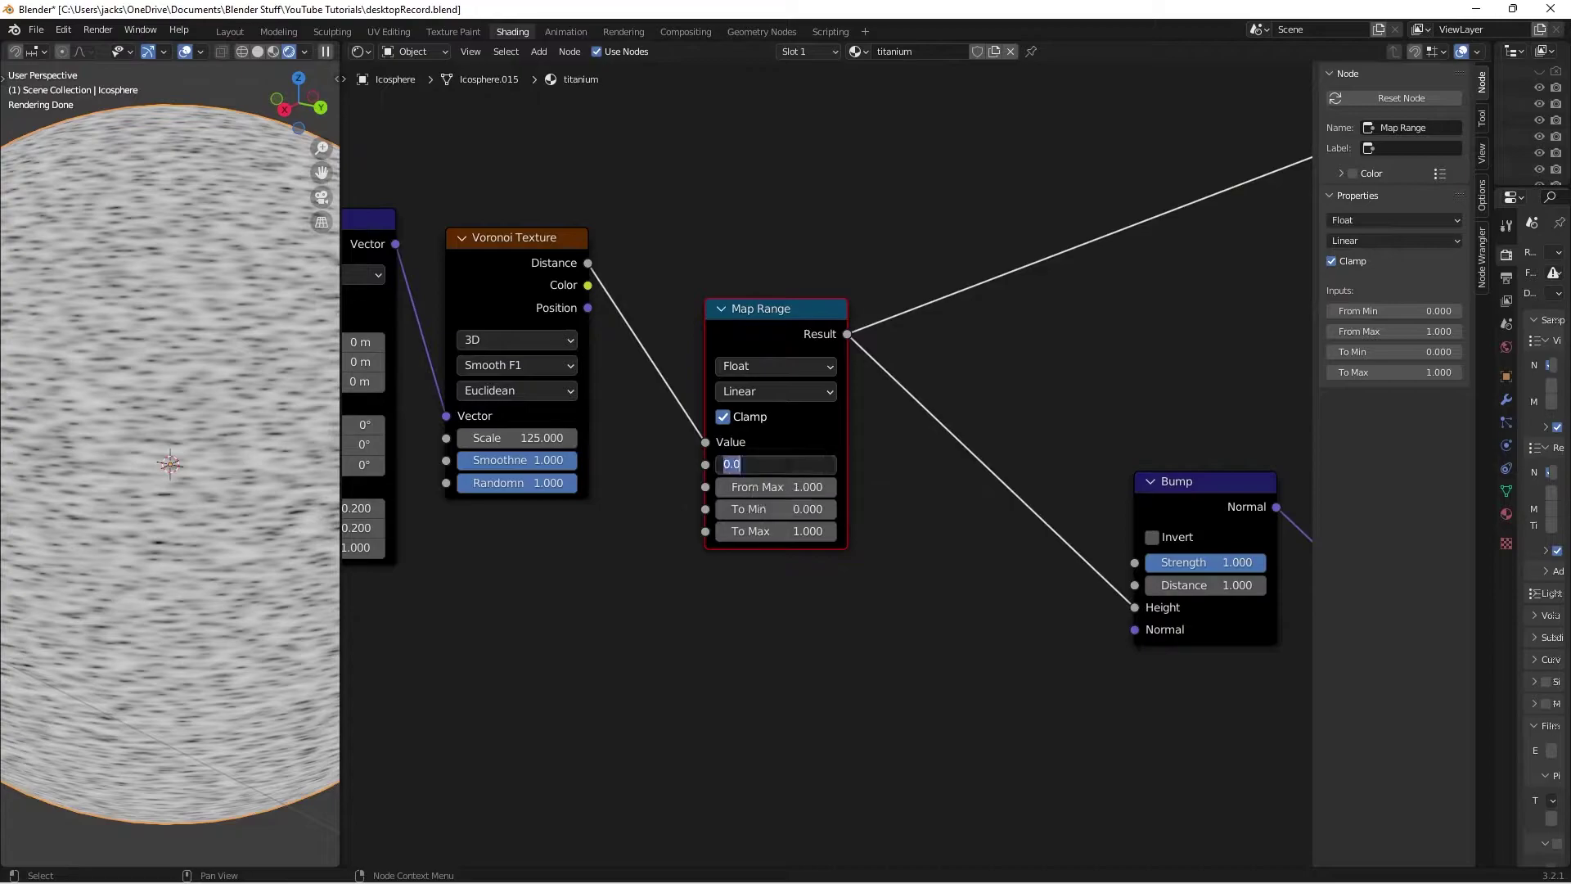
{"action": "type", "text": "-2"}
{"action": "key", "text": "Return"}
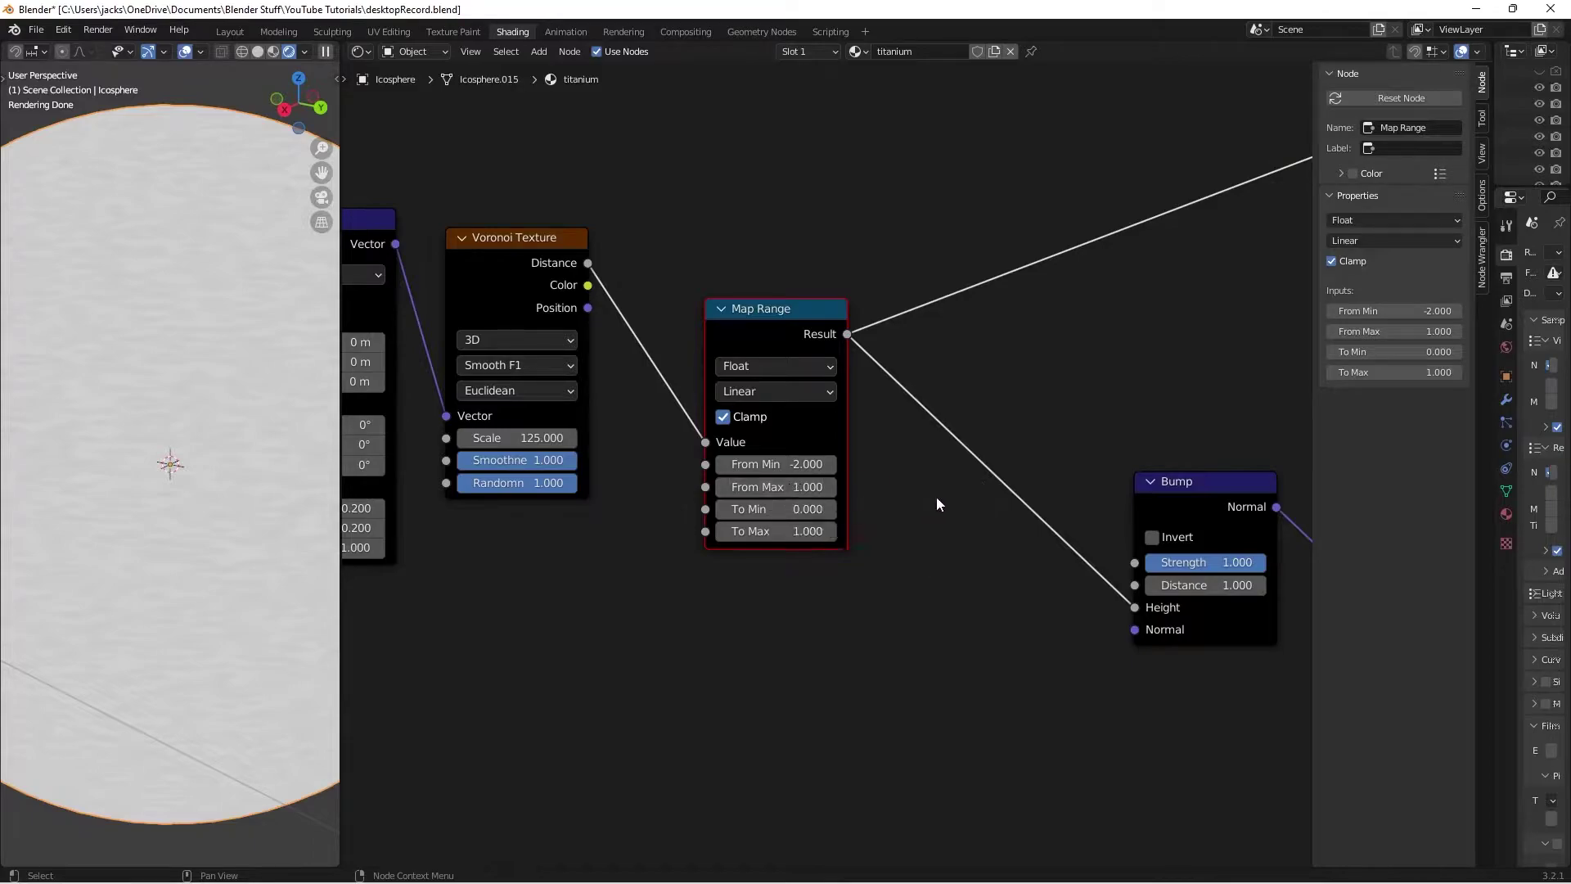
{"action": "left_click", "coordinate": [814, 488]}
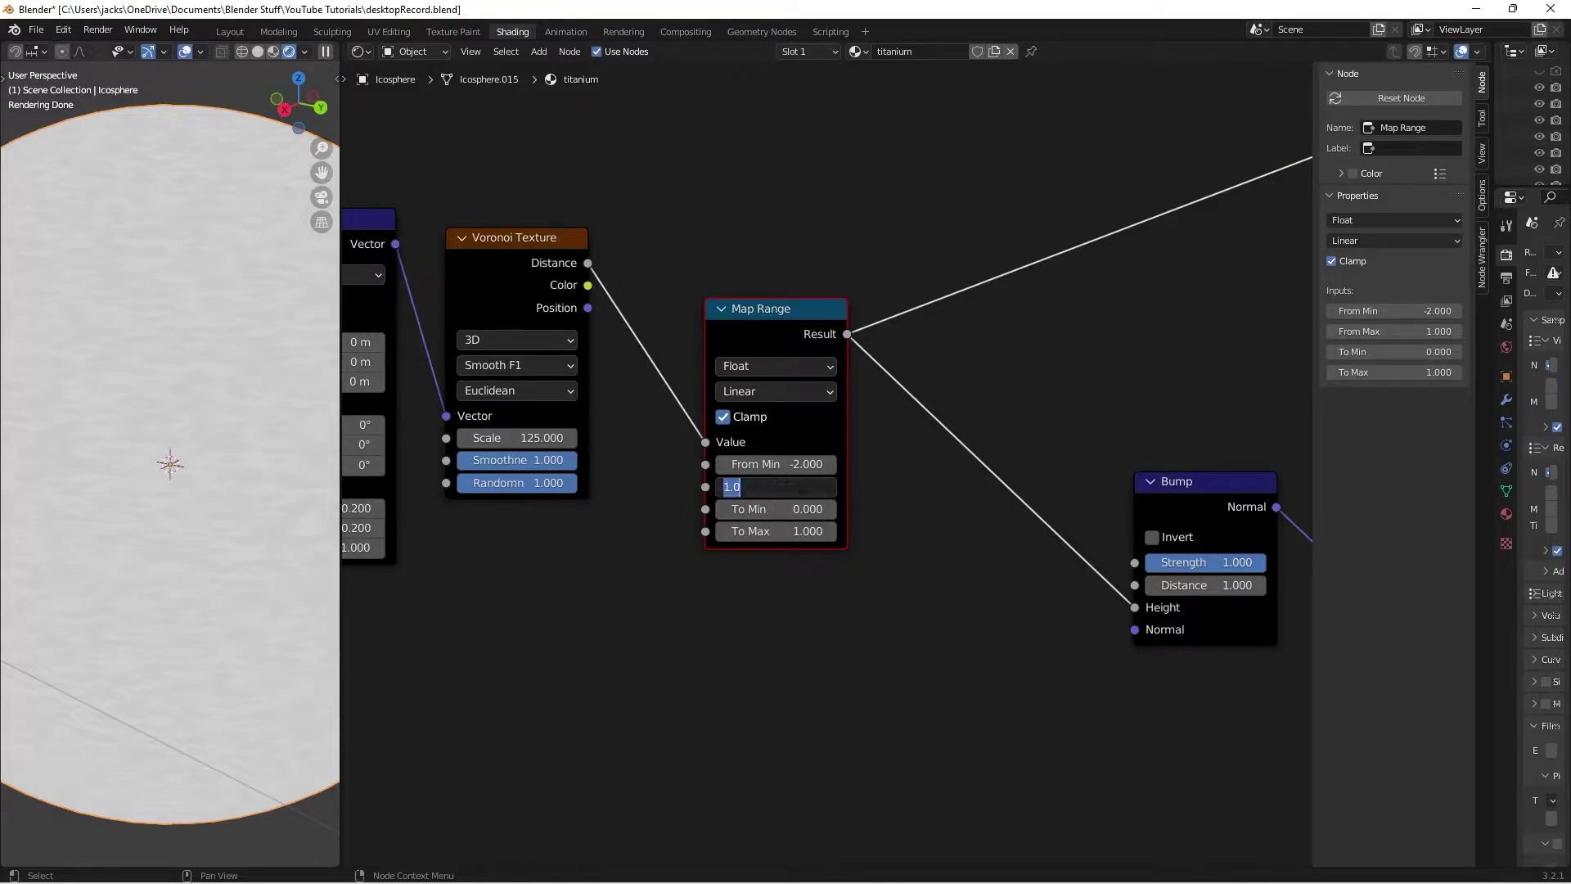
{"action": "type", "text": "2"}
{"action": "key", "text": "Return"}
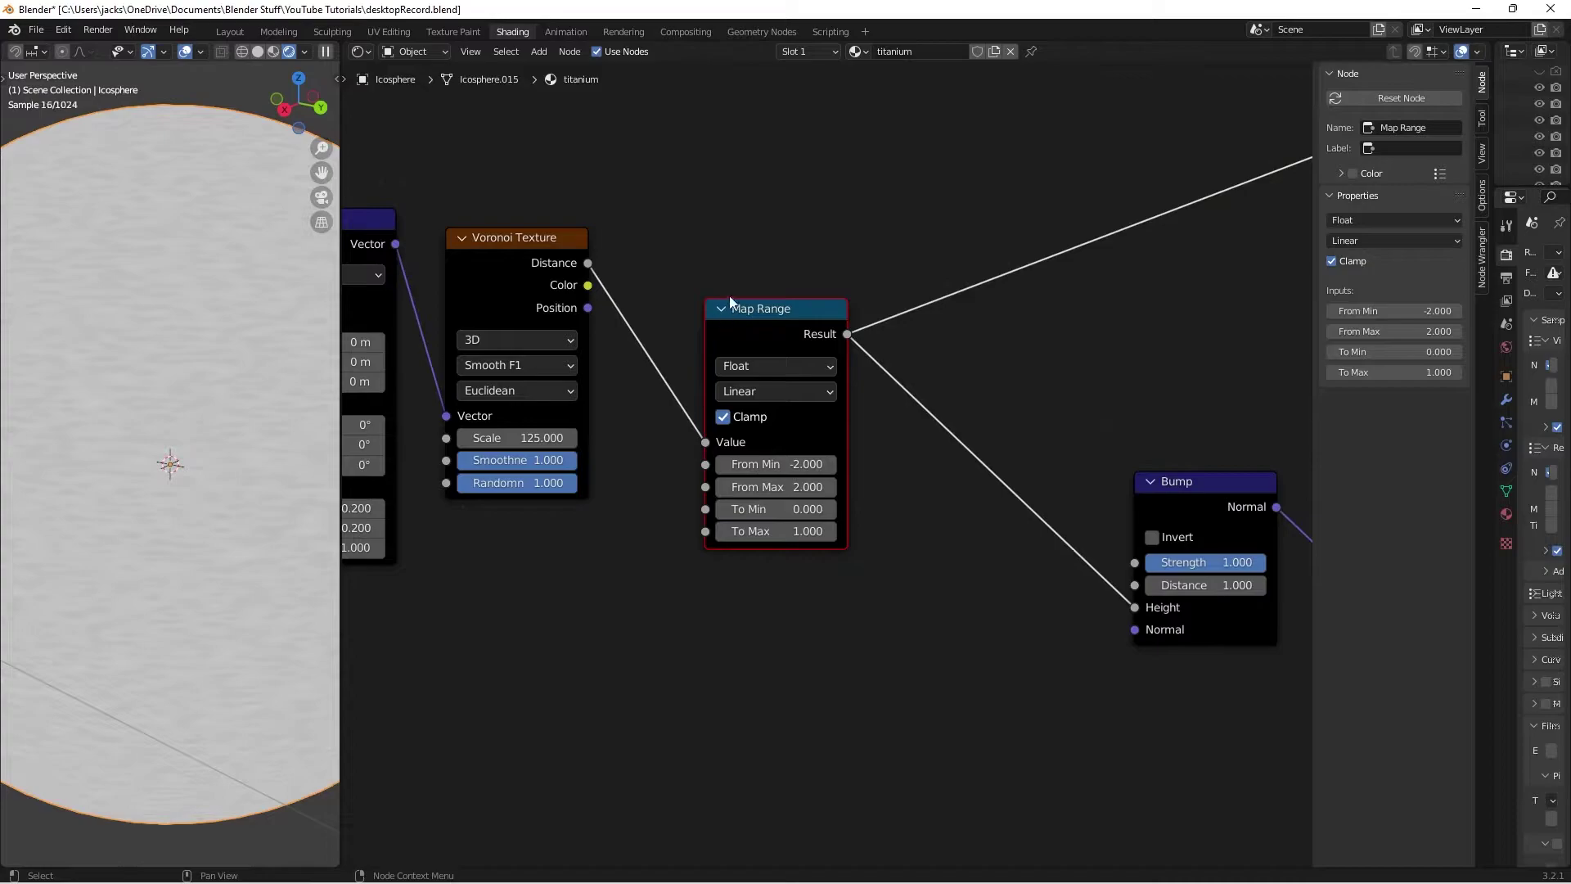
- Move the Map Range node slightly closer to the Voronoi Texture and save the file
{"action": "left_click_drag", "start_coordinate": [729, 297], "coordinate": [702, 285]}
{"action": "left_click", "coordinate": [763, 263]}
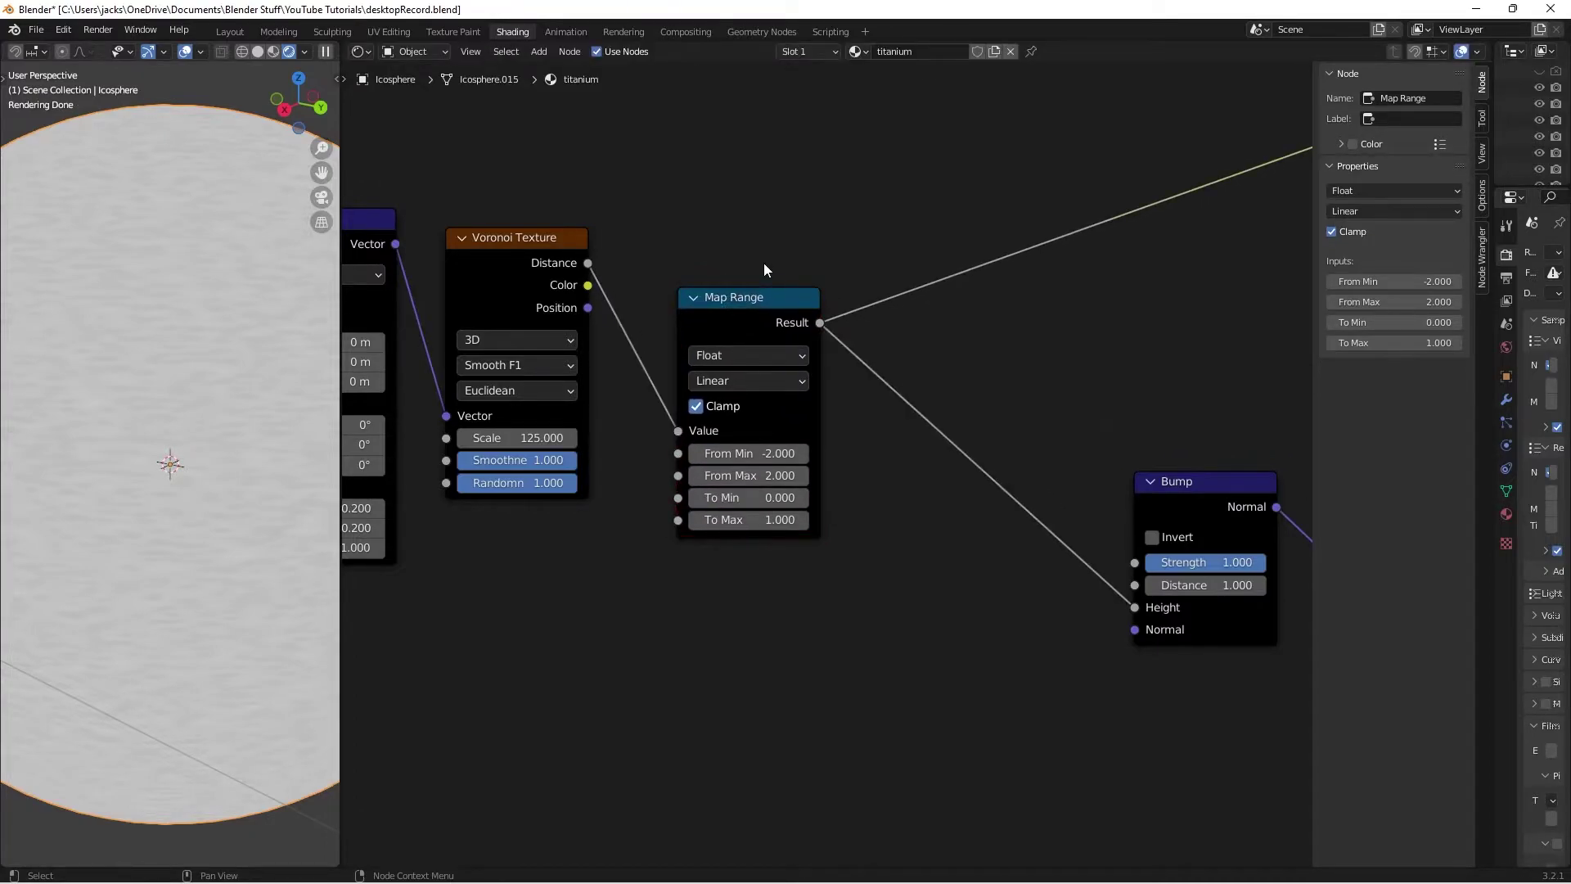
{"action": "key", "text": "ctrl+s"}
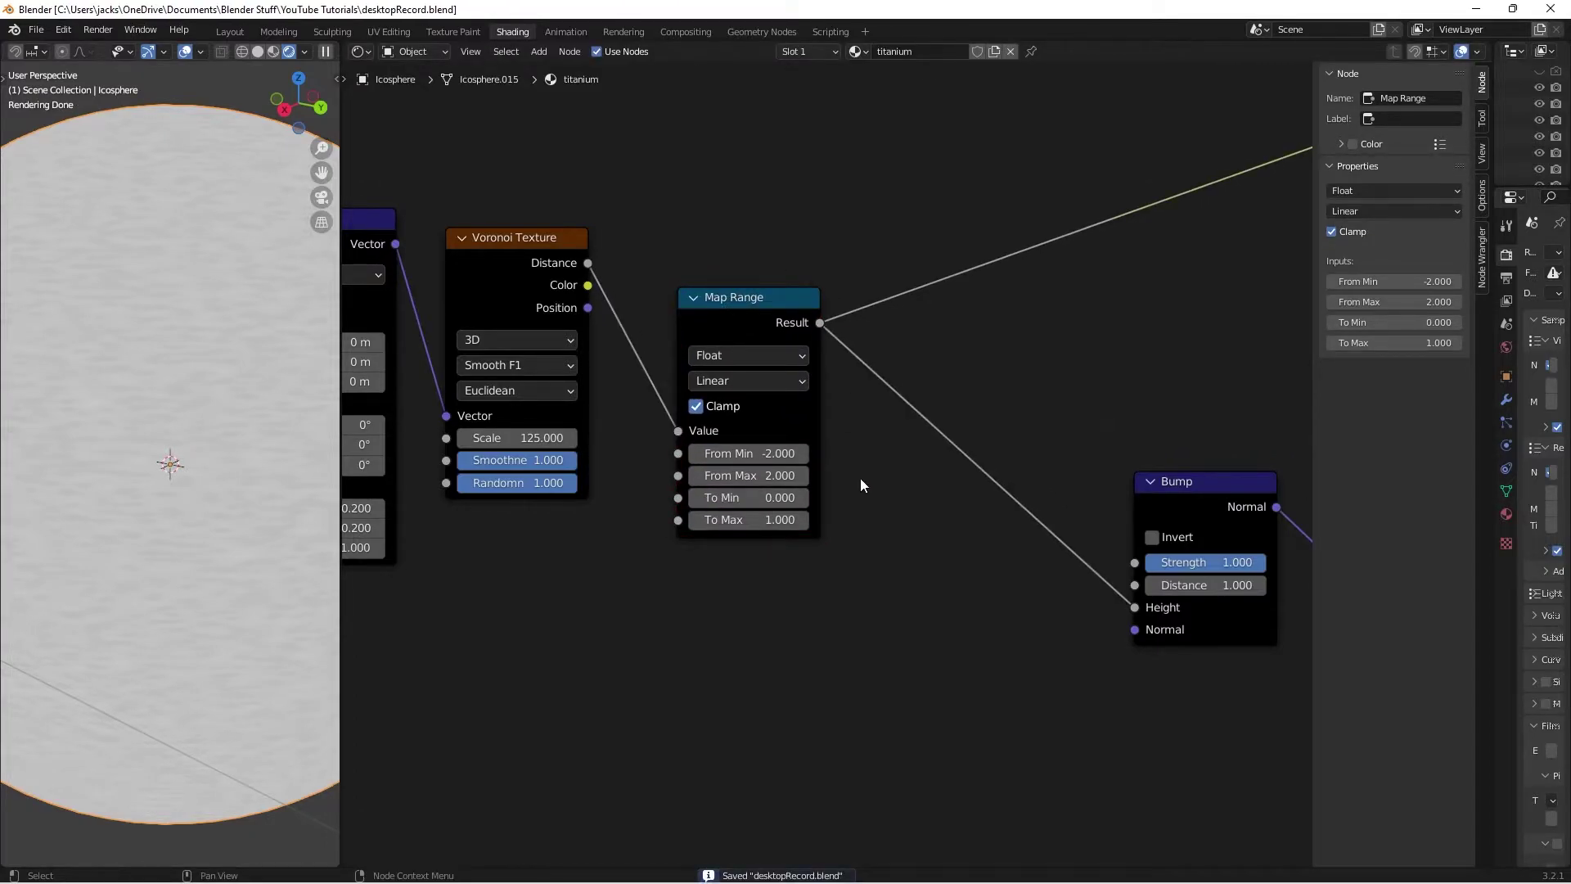
{"action": "scroll", "coordinate": [861, 485], "scroll_direction": "up", "scroll_amount": 2}
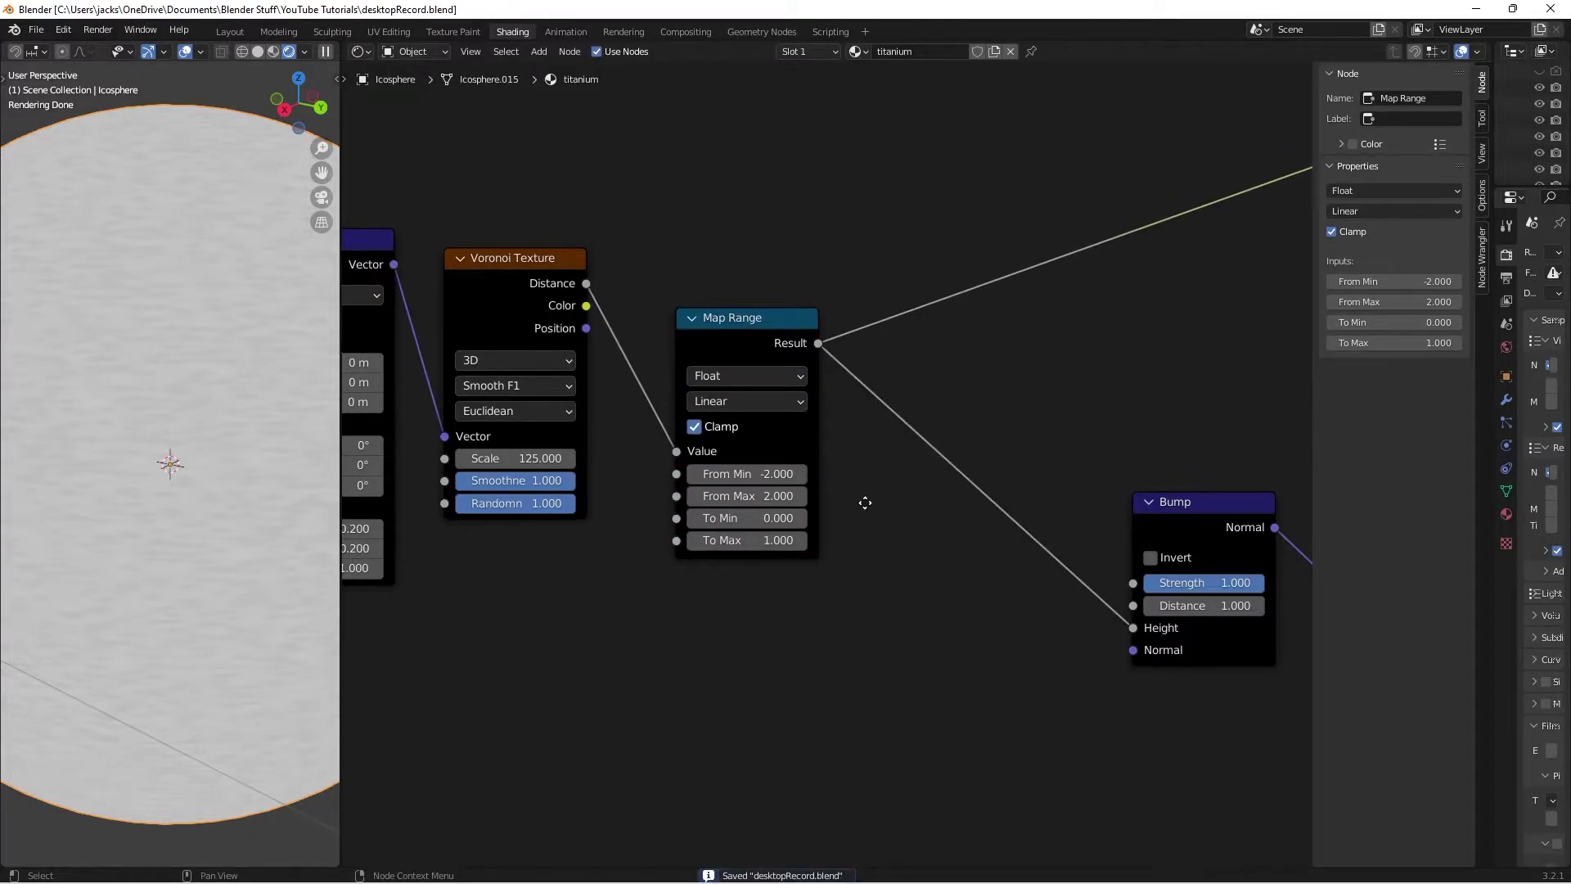
- Set the Map Range node's To Min to 0.05 and To Max to 0.1
{"action": "left_click", "coordinate": [760, 526]}
{"action": "type", "text": "0.05"}
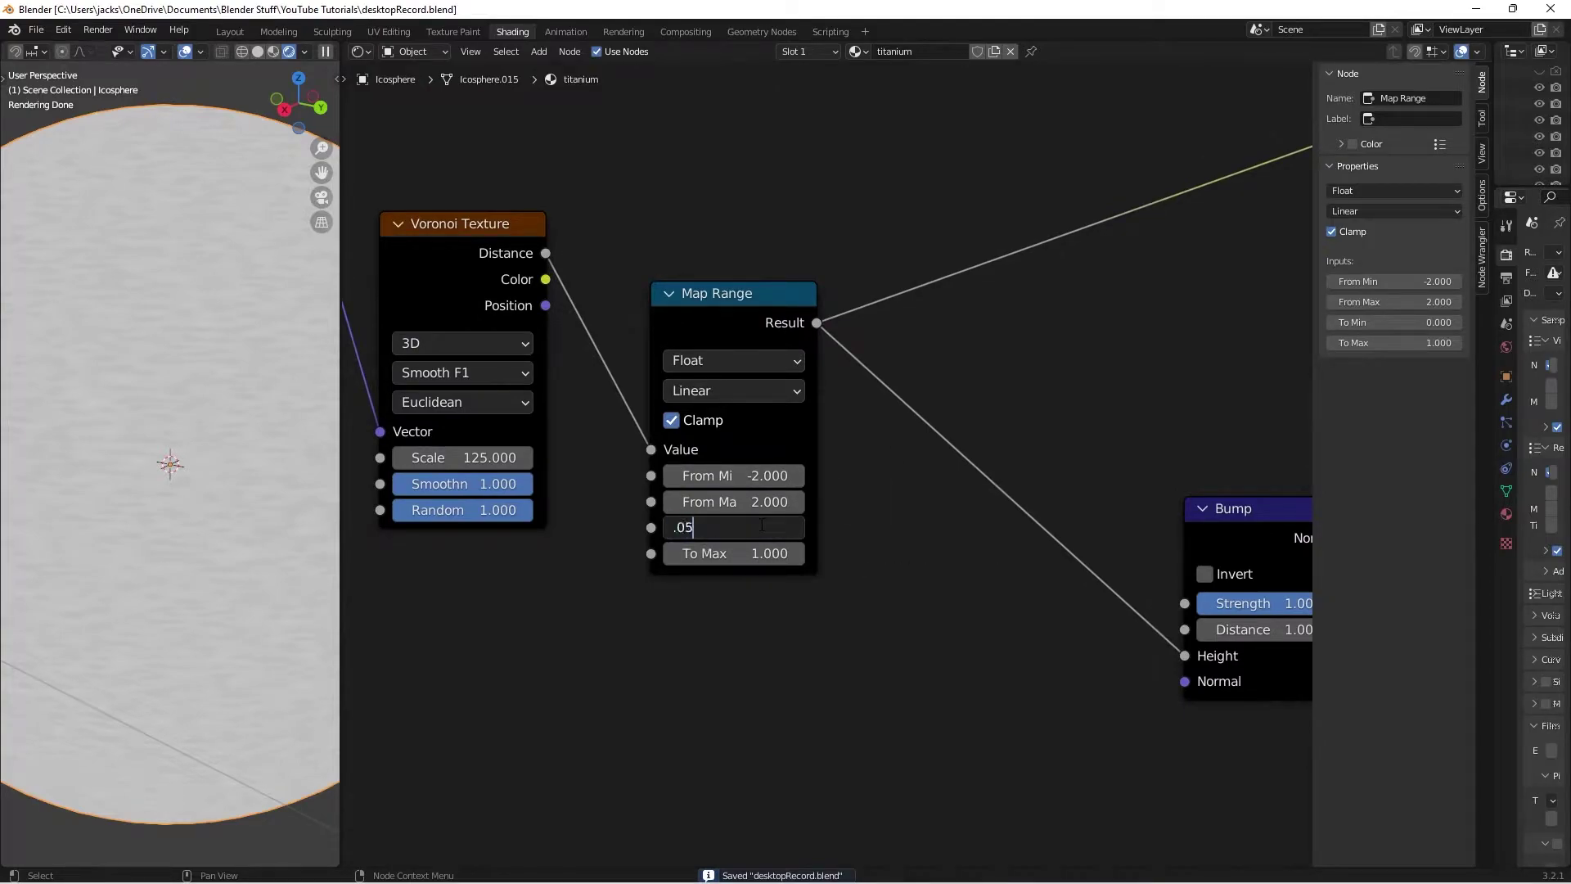
{"action": "key", "text": "Return"}
{"action": "left_click_drag", "start_coordinate": [751, 335], "coordinate": [756, 322]}
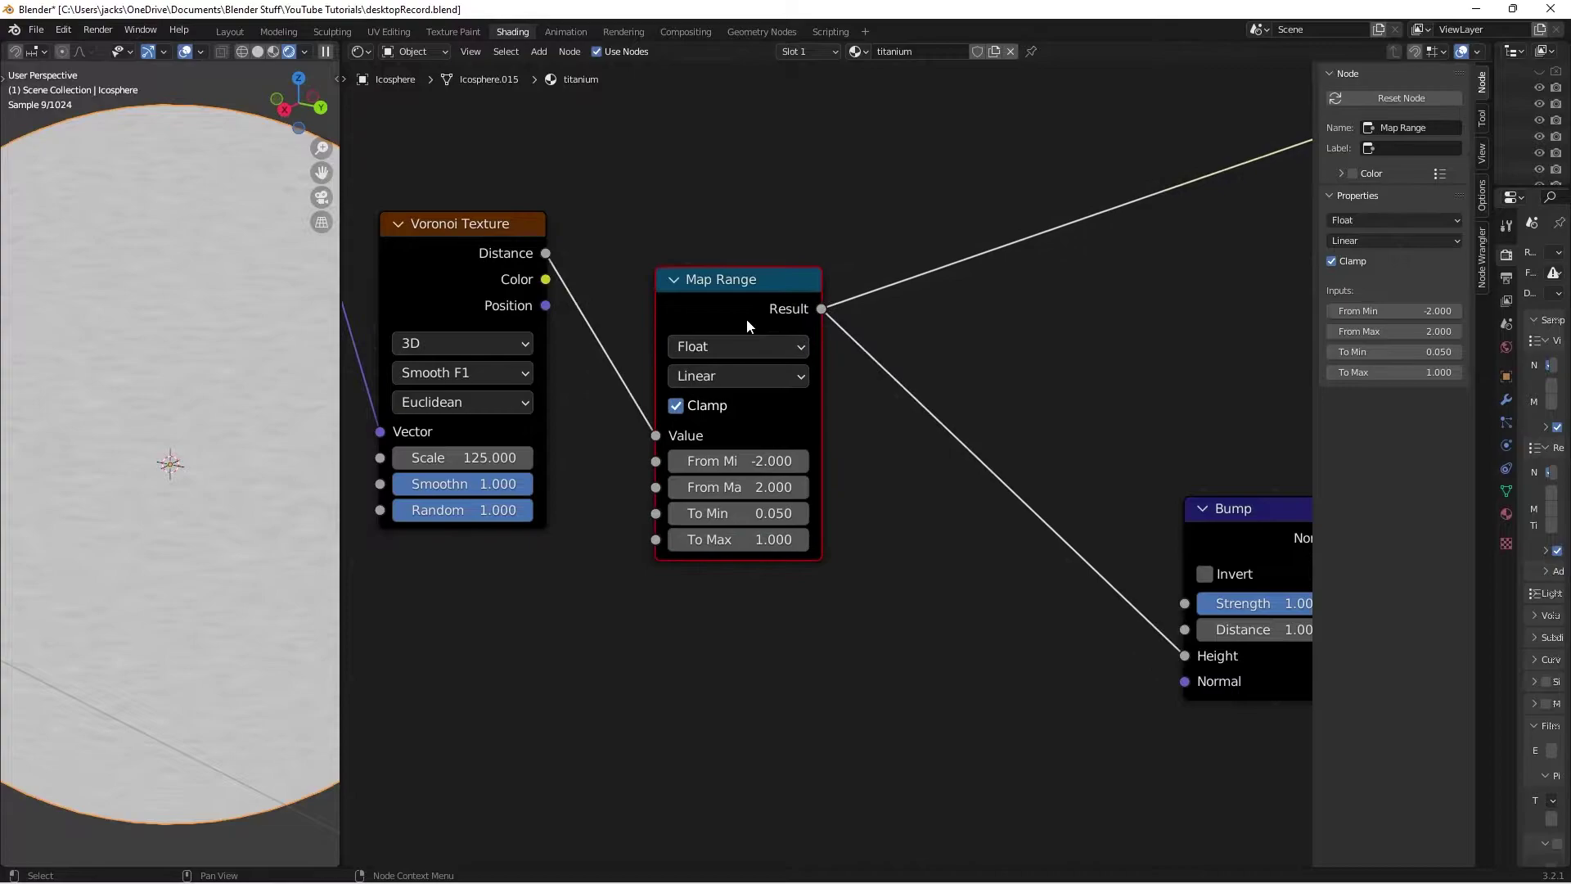
{"action": "left_click", "coordinate": [755, 534]}
{"action": "type", "text": "0.1"}
{"action": "key", "text": "Return"}
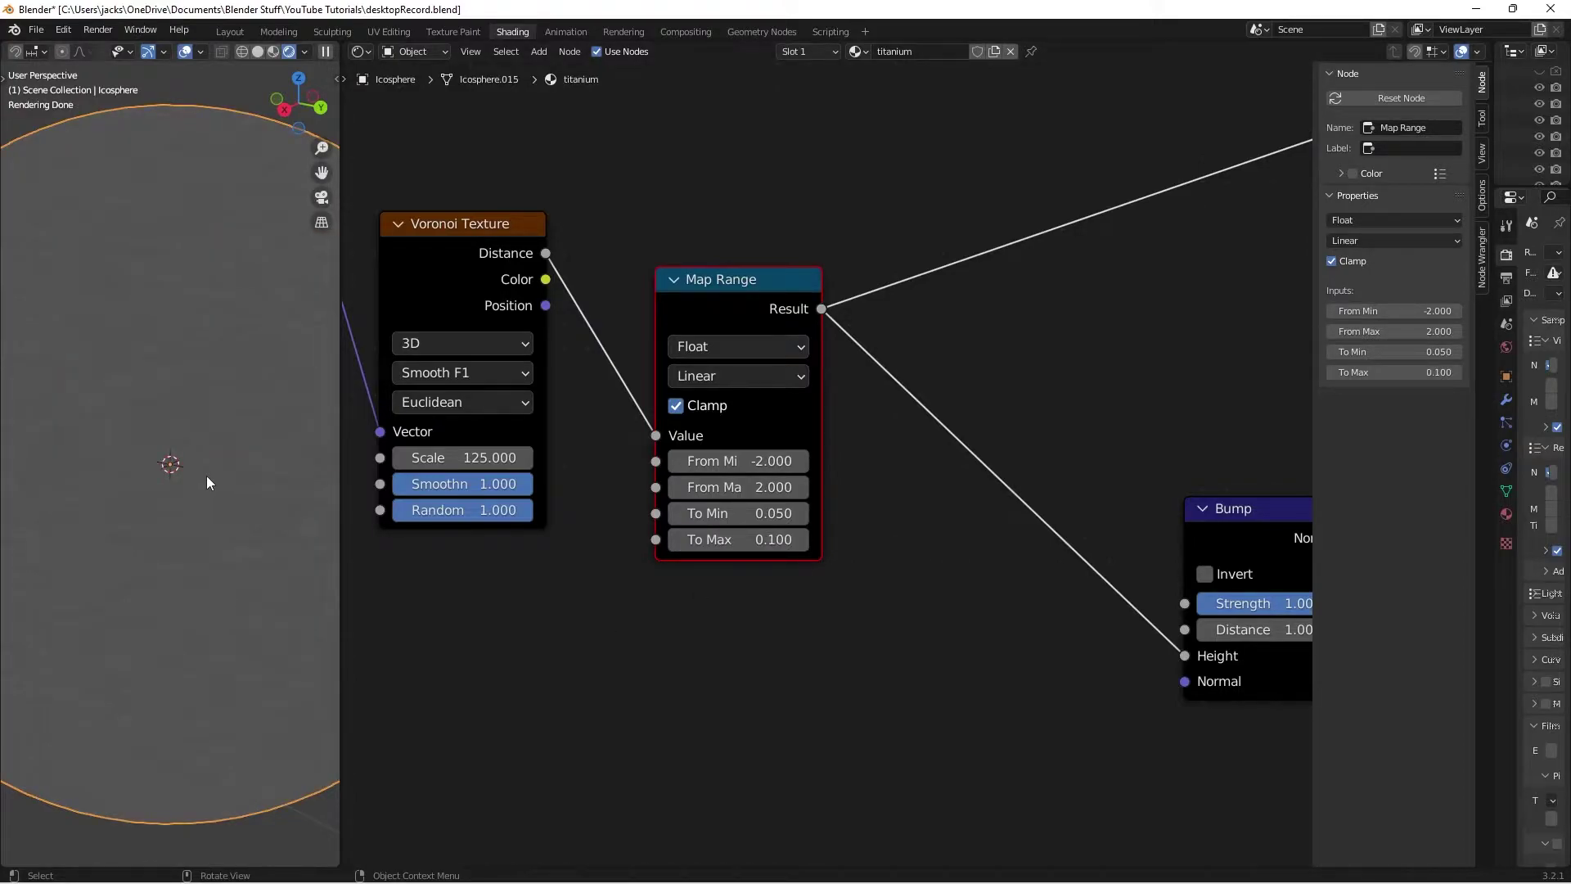
{"action": "scroll", "coordinate": [195, 371], "scroll_direction": "up", "scroll_amount": 3}
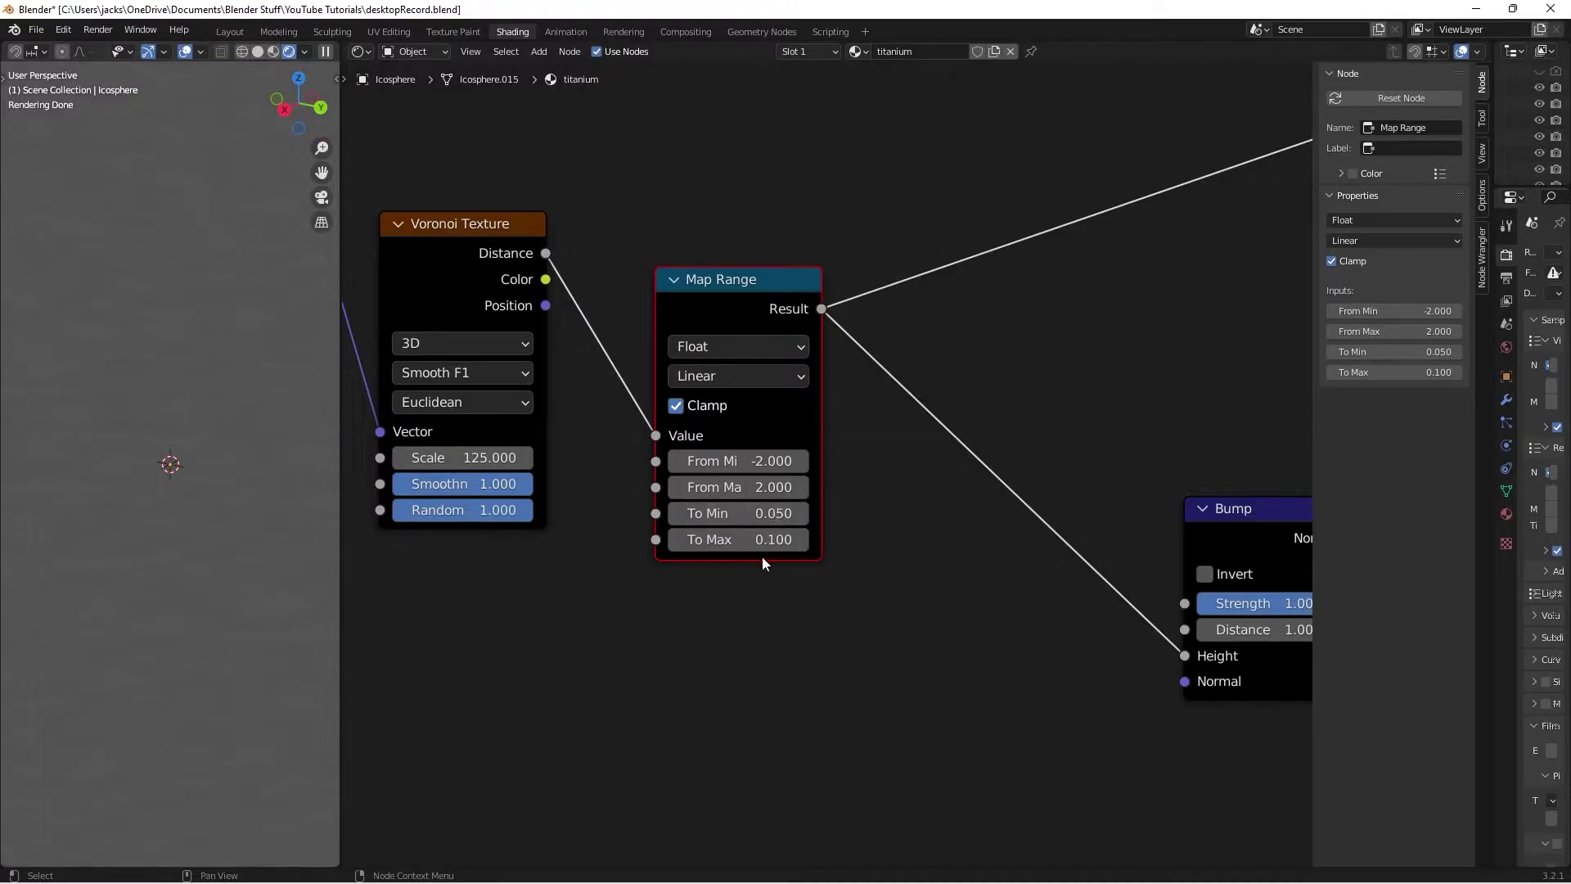
- Preview the Principled BSDF on the sphere and examine the bump effect across its surface
{"action": "scroll", "coordinate": [944, 529], "scroll_direction": "down", "scroll_amount": 1}
{"action": "middle_click_drag", "start_coordinate": [943, 529], "coordinate": [697, 381]}
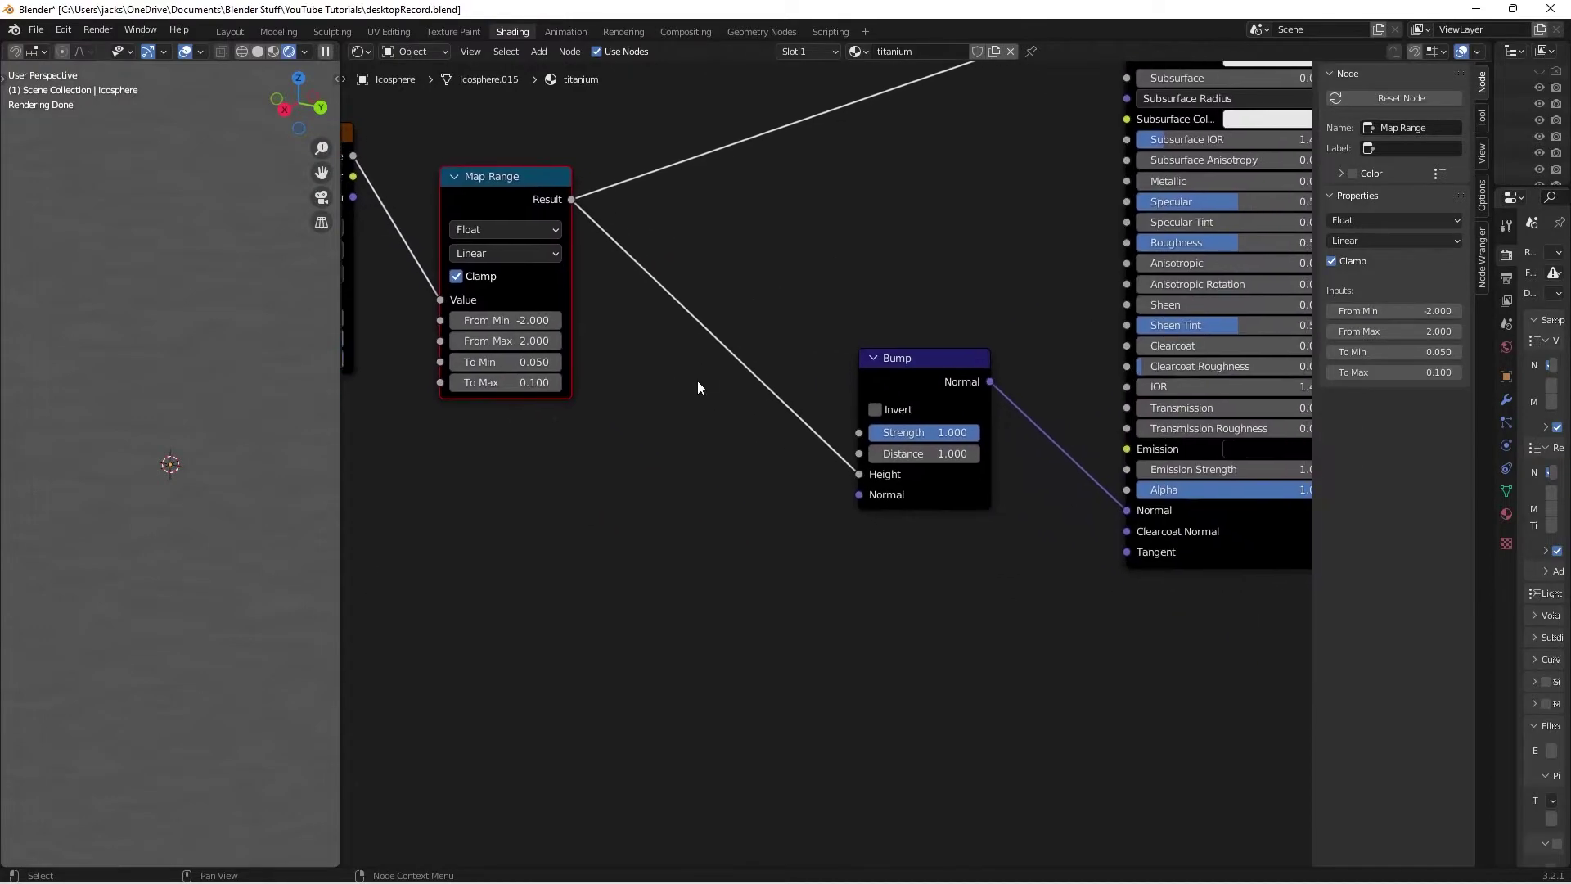
{"action": "middle_click_drag", "start_coordinate": [1074, 433], "coordinate": [930, 569]}
{"action": "left_click", "coordinate": [1107, 663]}
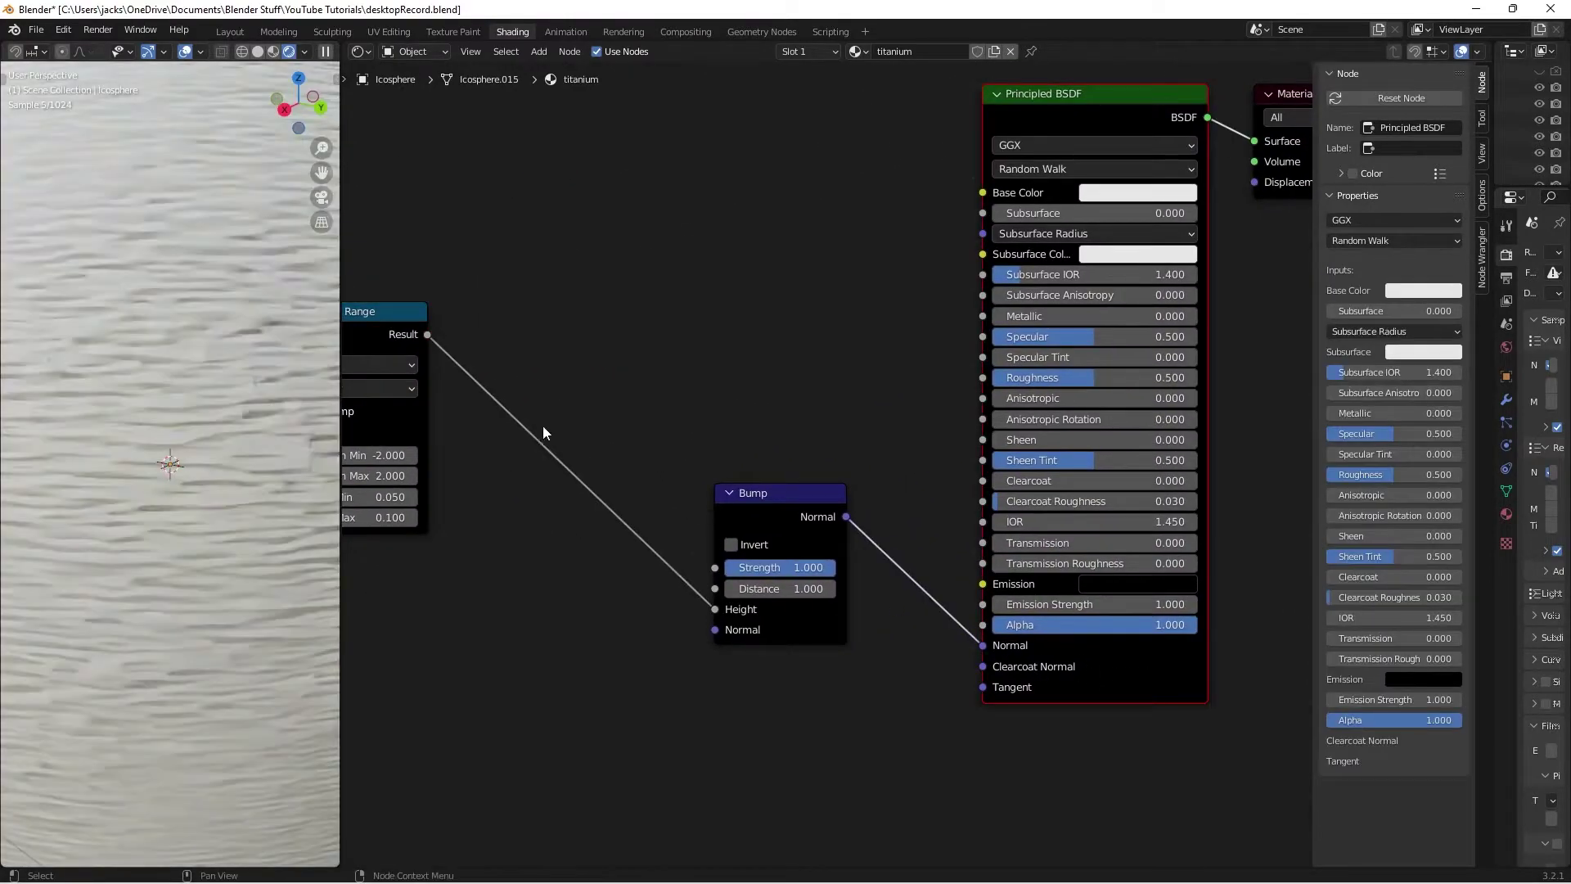
{"action": "scroll", "coordinate": [37, 405], "scroll_direction": "down", "scroll_amount": 3}
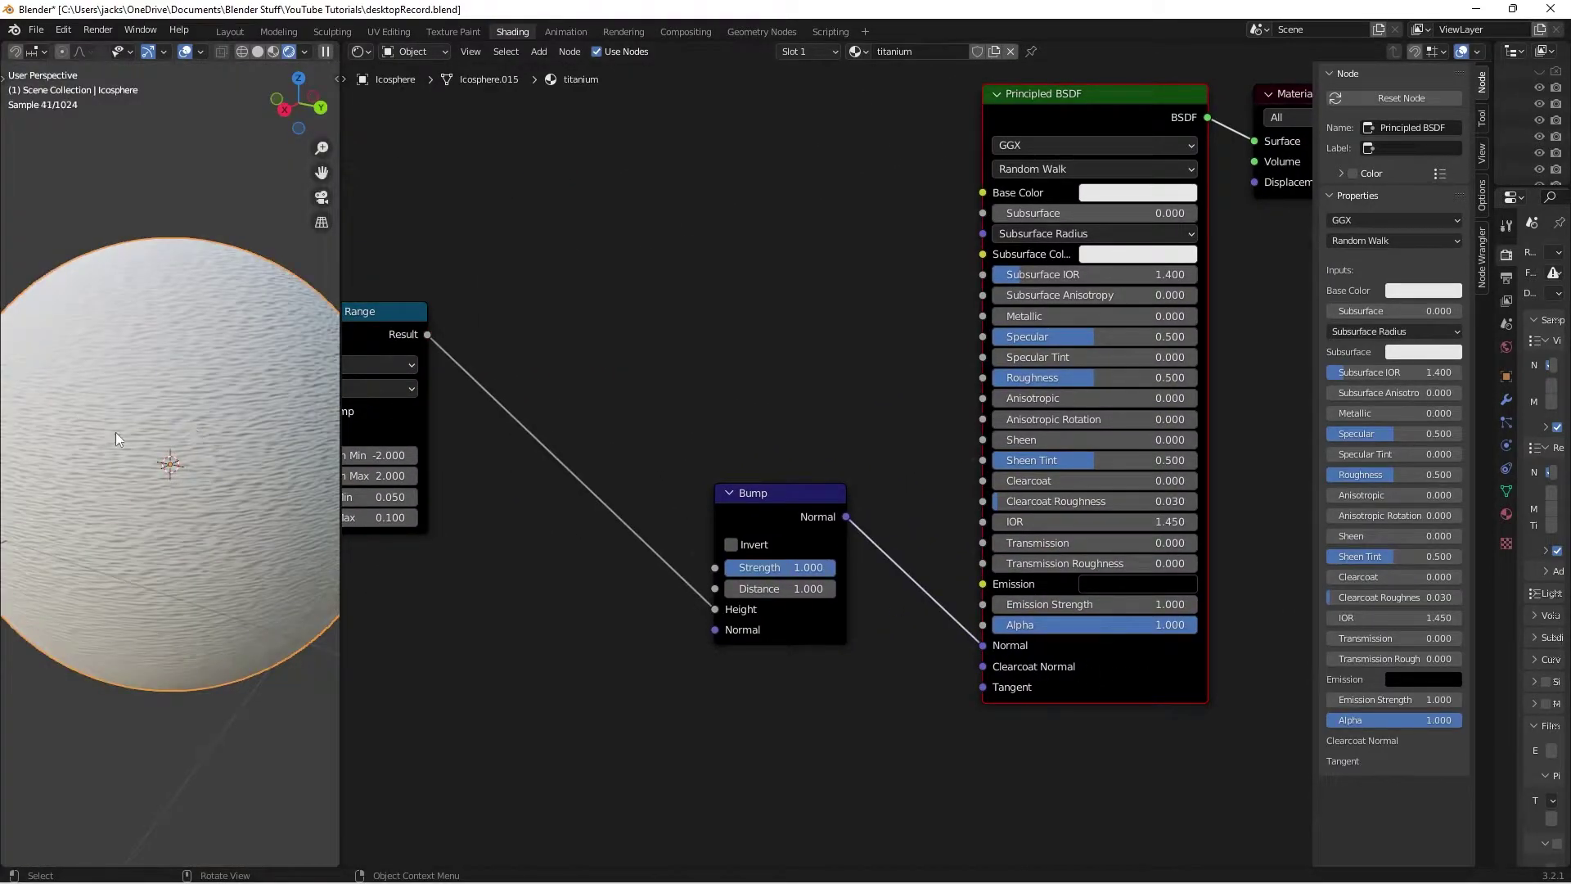
{"action": "scroll", "coordinate": [116, 432], "scroll_direction": "up", "scroll_amount": 1}
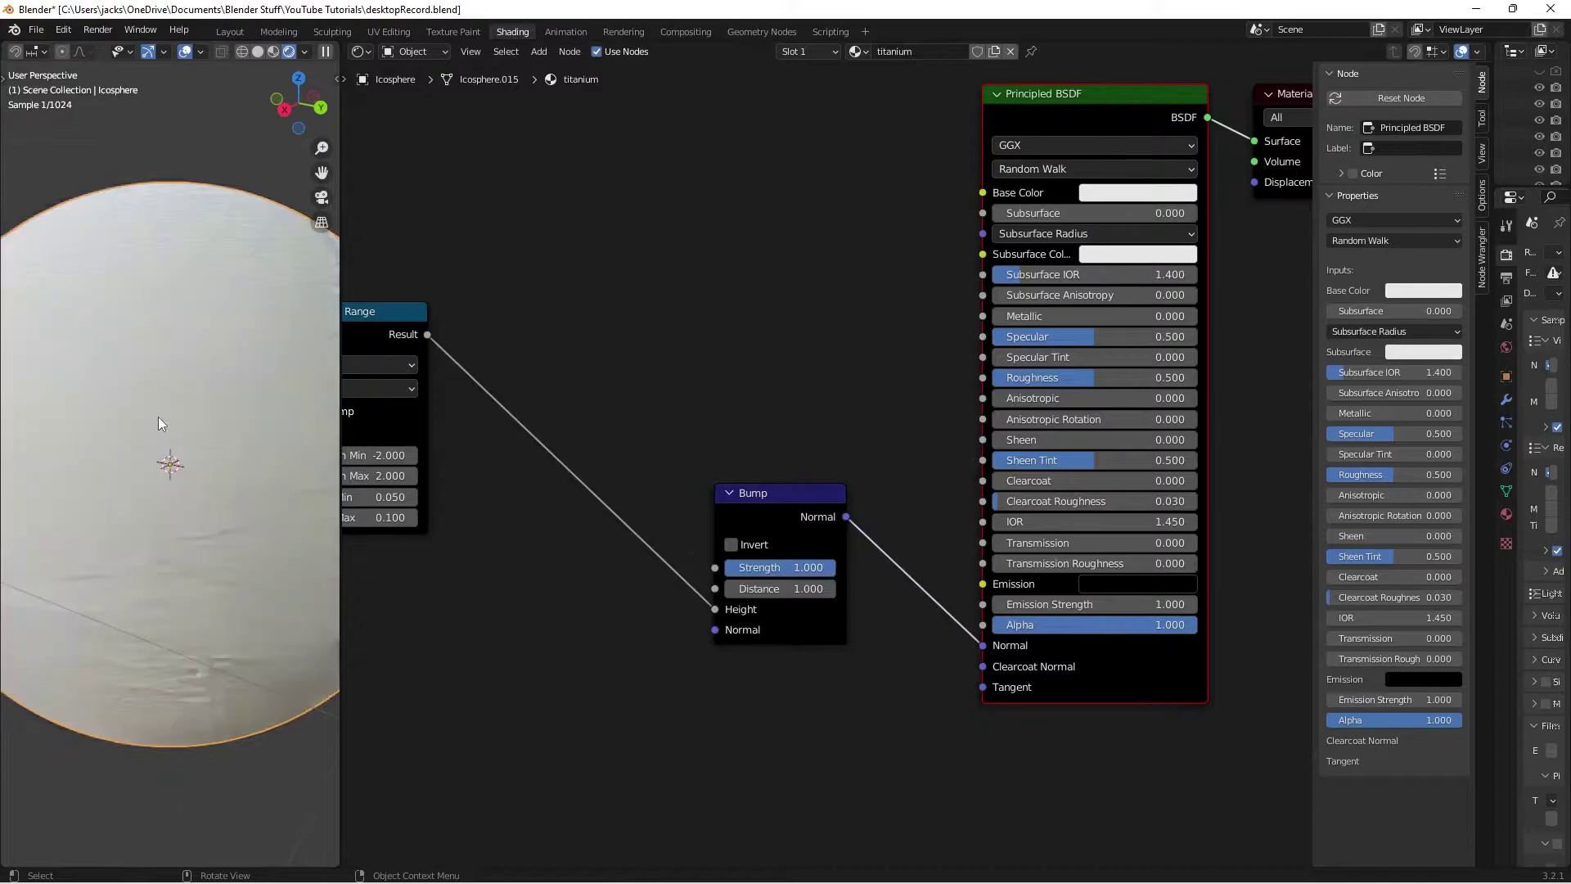
- Set the Bump node's Strength to 0.1 and save the file
{"action": "left_click", "coordinate": [789, 566]}
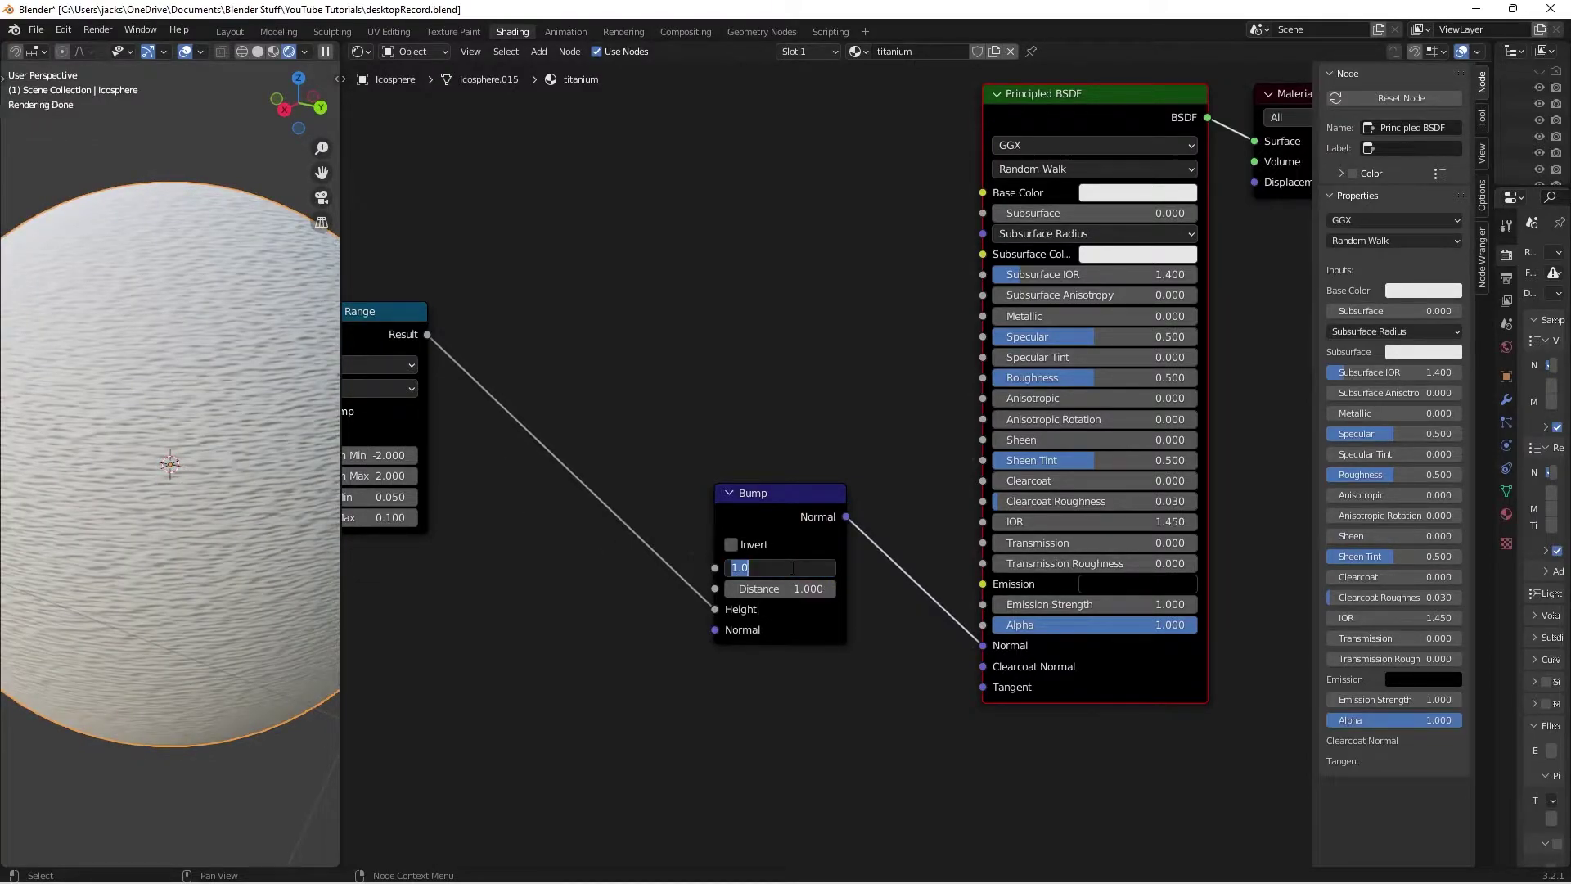
{"action": "type", "text": "0.1"}
{"action": "key", "text": "Return"}
{"action": "scroll", "coordinate": [154, 499], "scroll_direction": "up", "scroll_amount": 1}
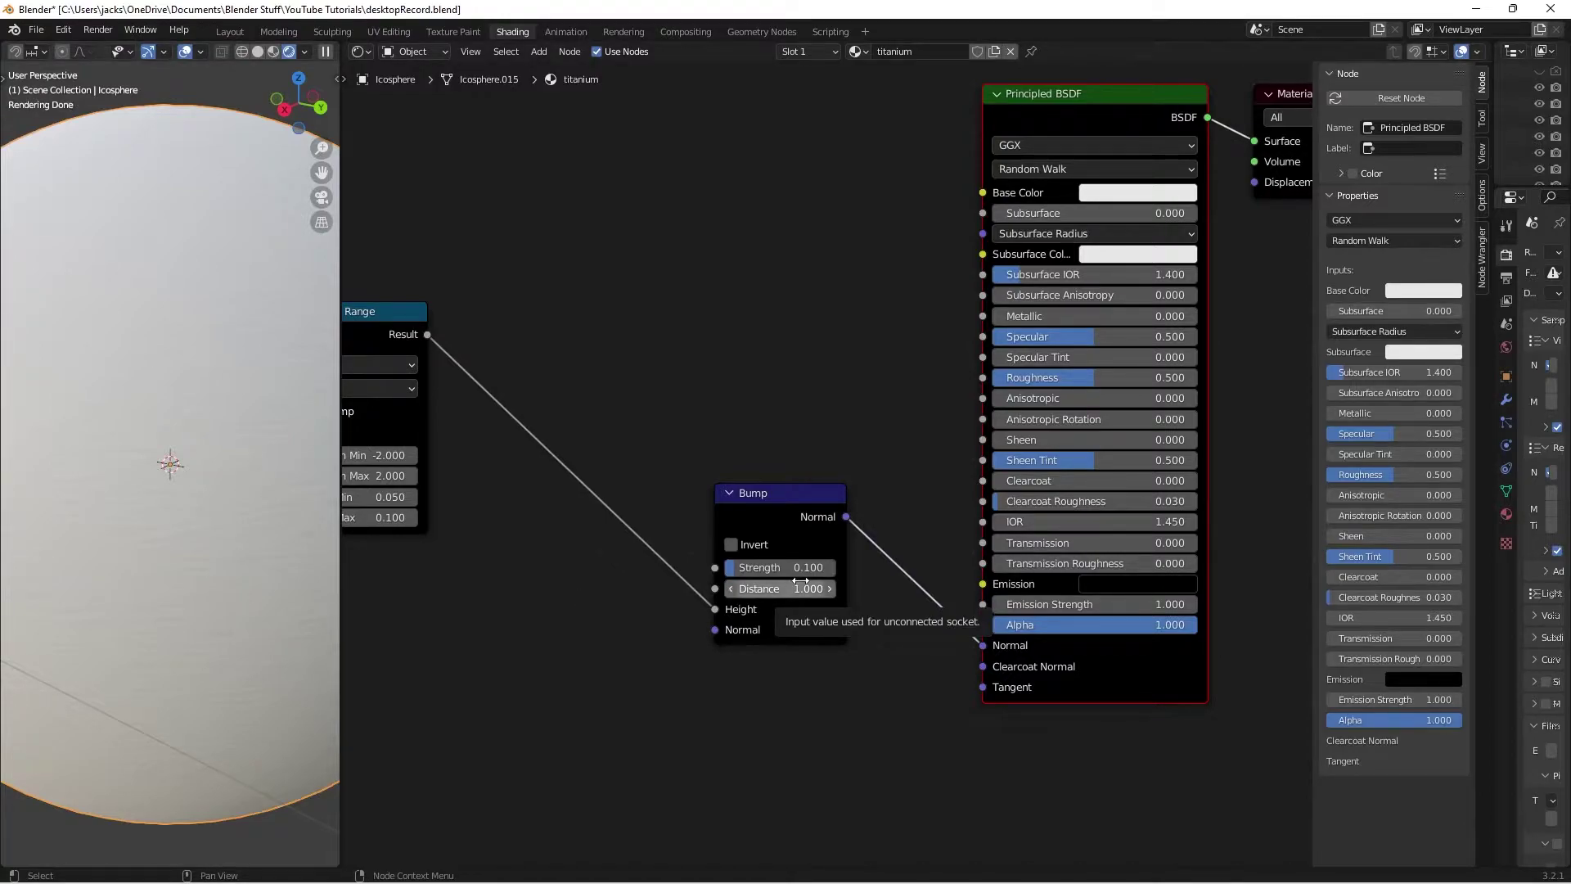
{"action": "key", "text": "ctrl+s"}
- Add a Musgrave Texture node above the Voronoi Texture and feed its Vector input from the Mapping node
{"action": "middle_click_drag", "start_coordinate": [833, 214], "coordinate": [856, 345]}
{"action": "scroll", "coordinate": [874, 394], "scroll_direction": "down", "scroll_amount": 2}
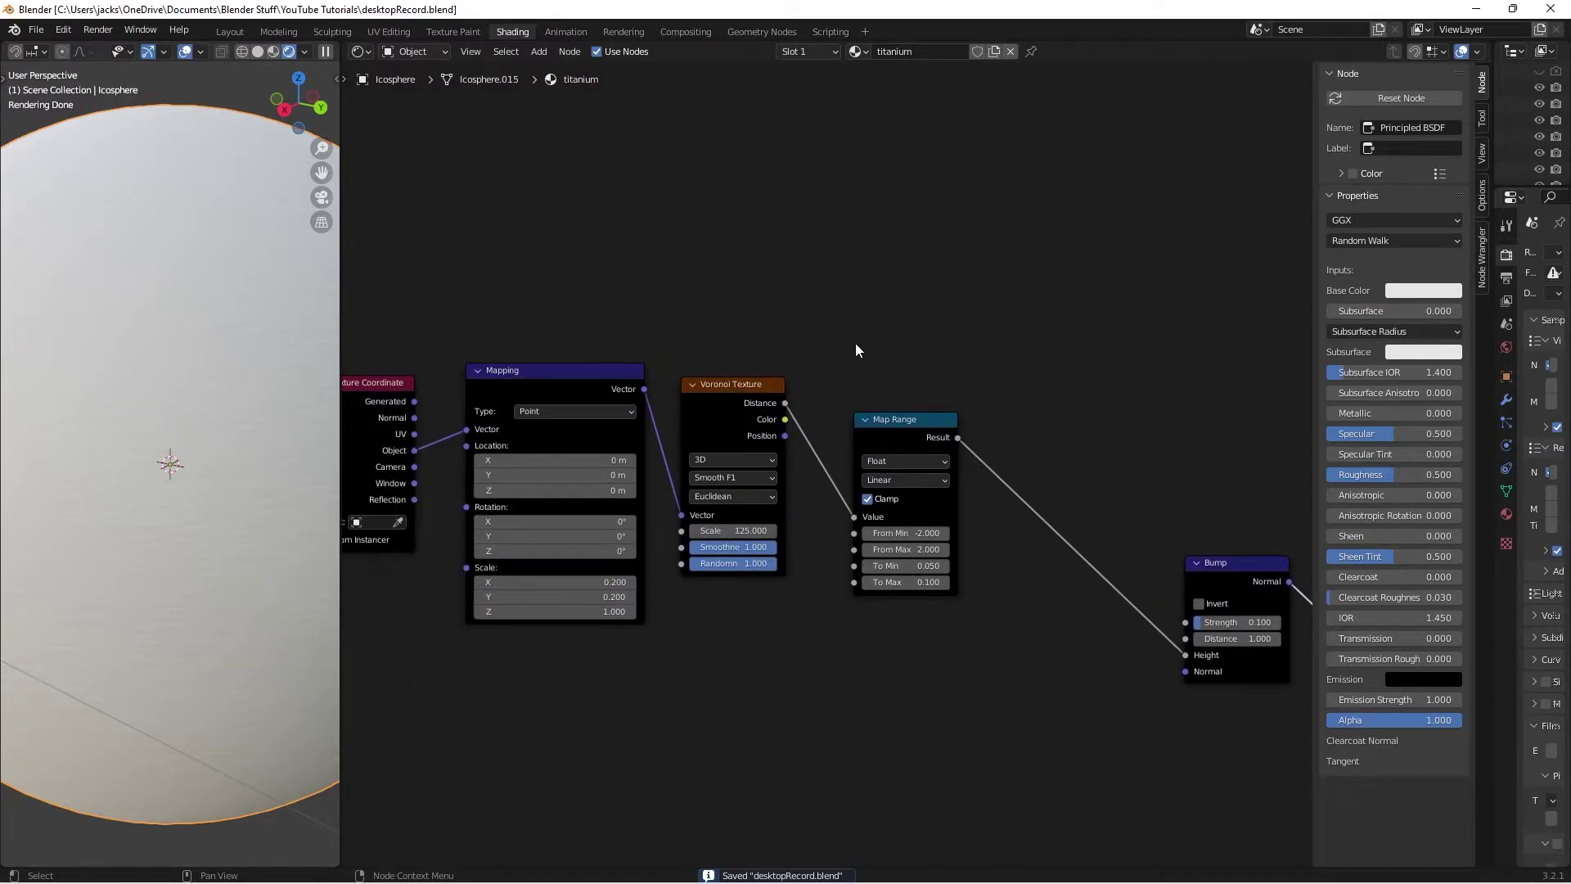
{"action": "key", "text": "shift+a"}
{"action": "left_click", "coordinate": [925, 306]}
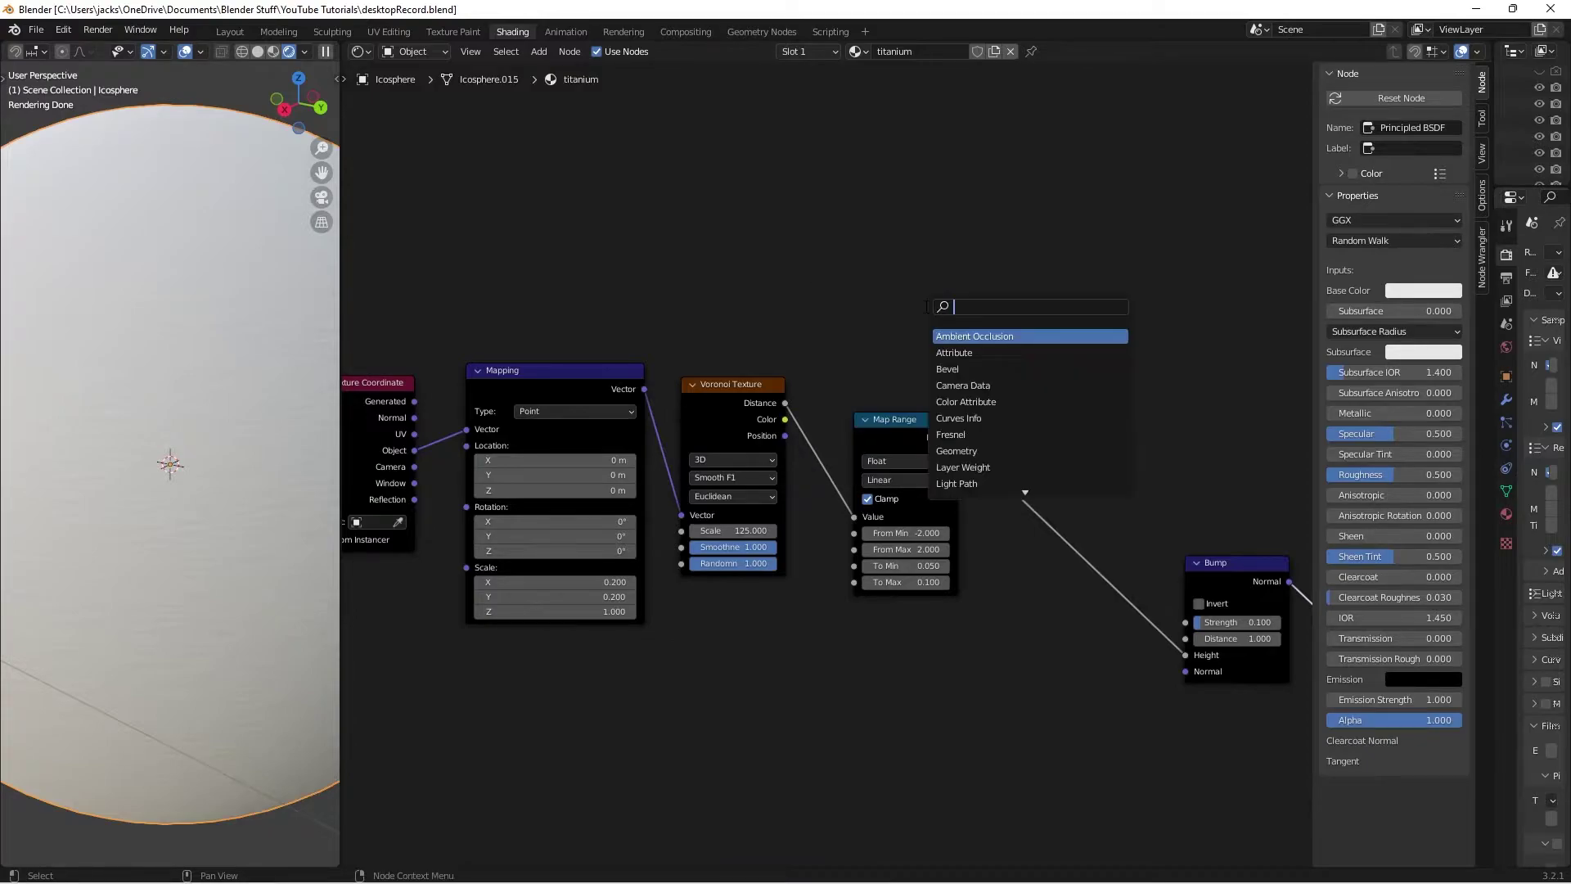
{"action": "type", "text": "musg"}
{"action": "key", "text": "Return"}
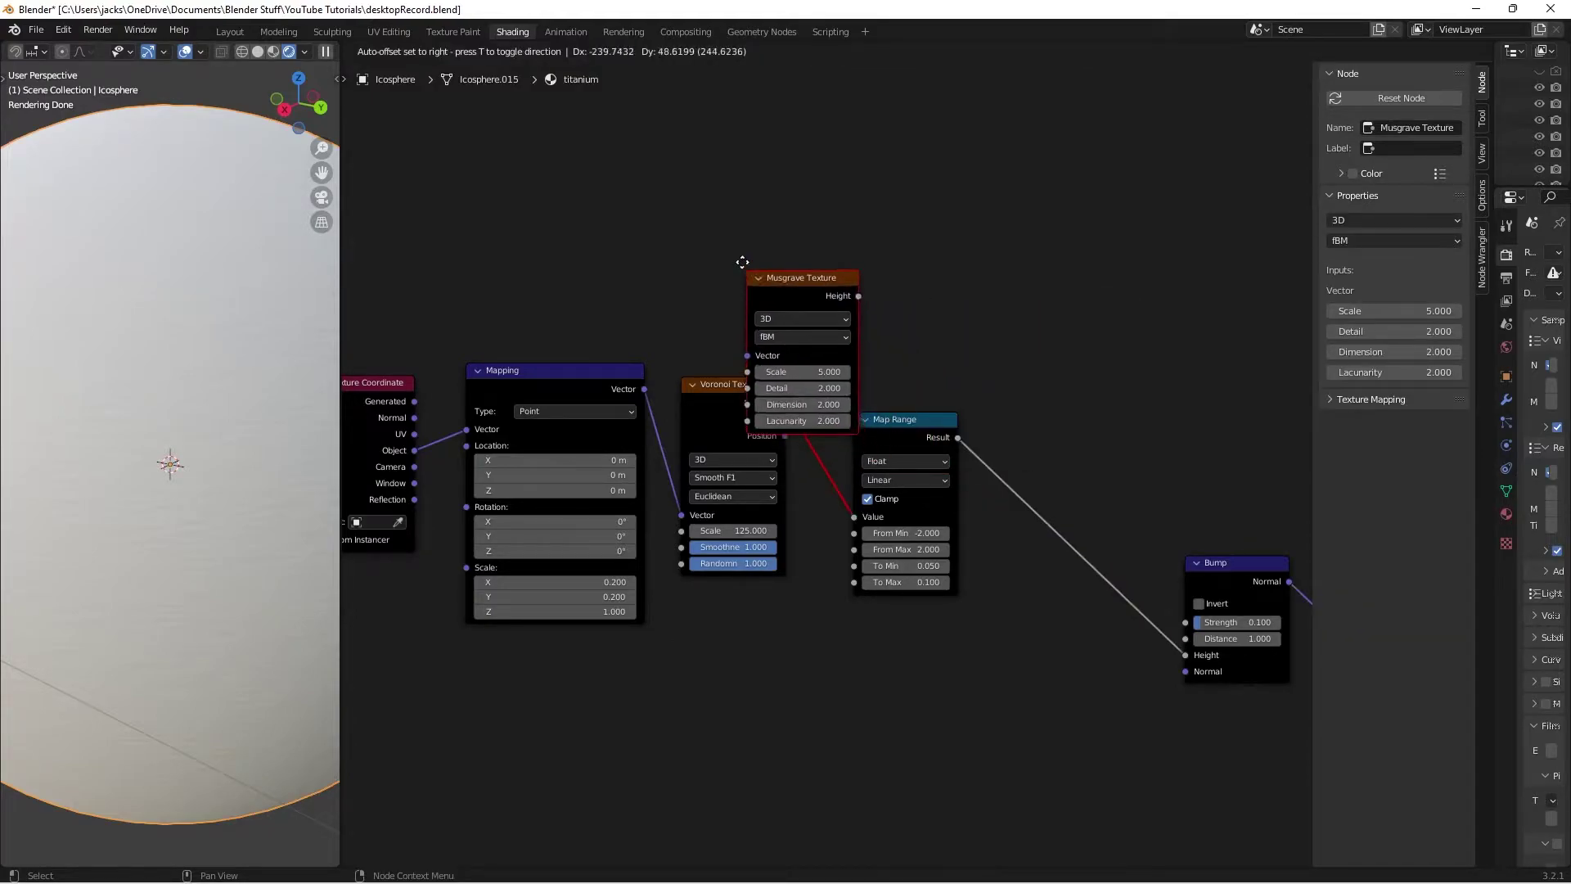
{"action": "left_click", "coordinate": [685, 173]}
{"action": "left_click_drag", "start_coordinate": [644, 389], "coordinate": [695, 277]}
{"action": "scroll", "coordinate": [754, 297], "scroll_direction": "up", "scroll_amount": 3}
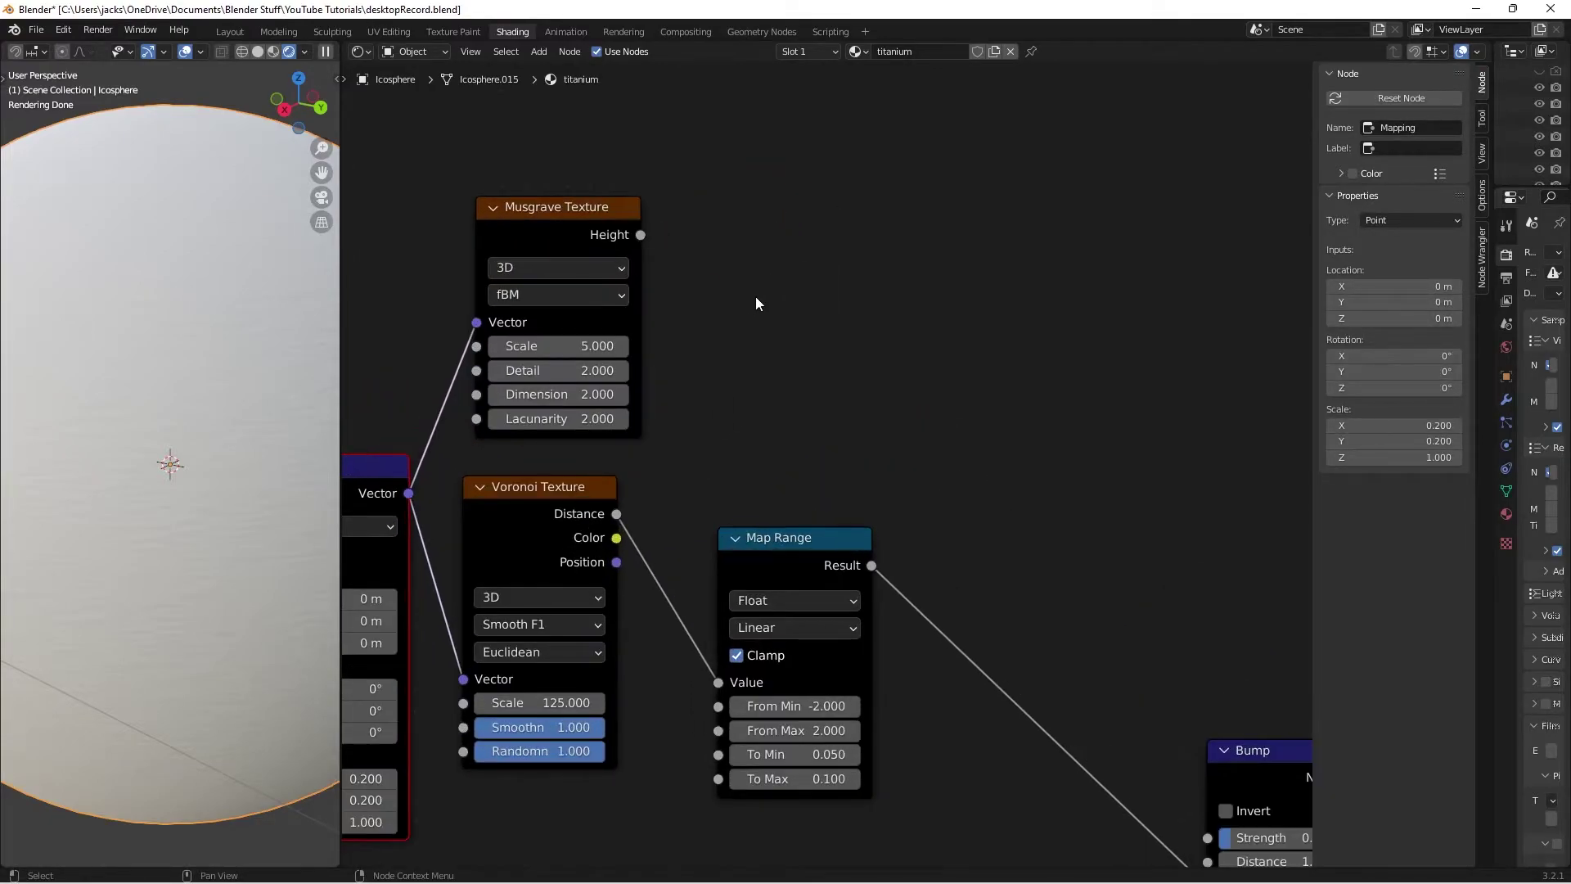
{"action": "middle_click_drag", "start_coordinate": [754, 301], "coordinate": [695, 342]}
- Preview the Musgrave Texture on the sphere and set its Scale to 10
{"action": "left_click", "coordinate": [504, 261], "text": "ctrl+shift"}
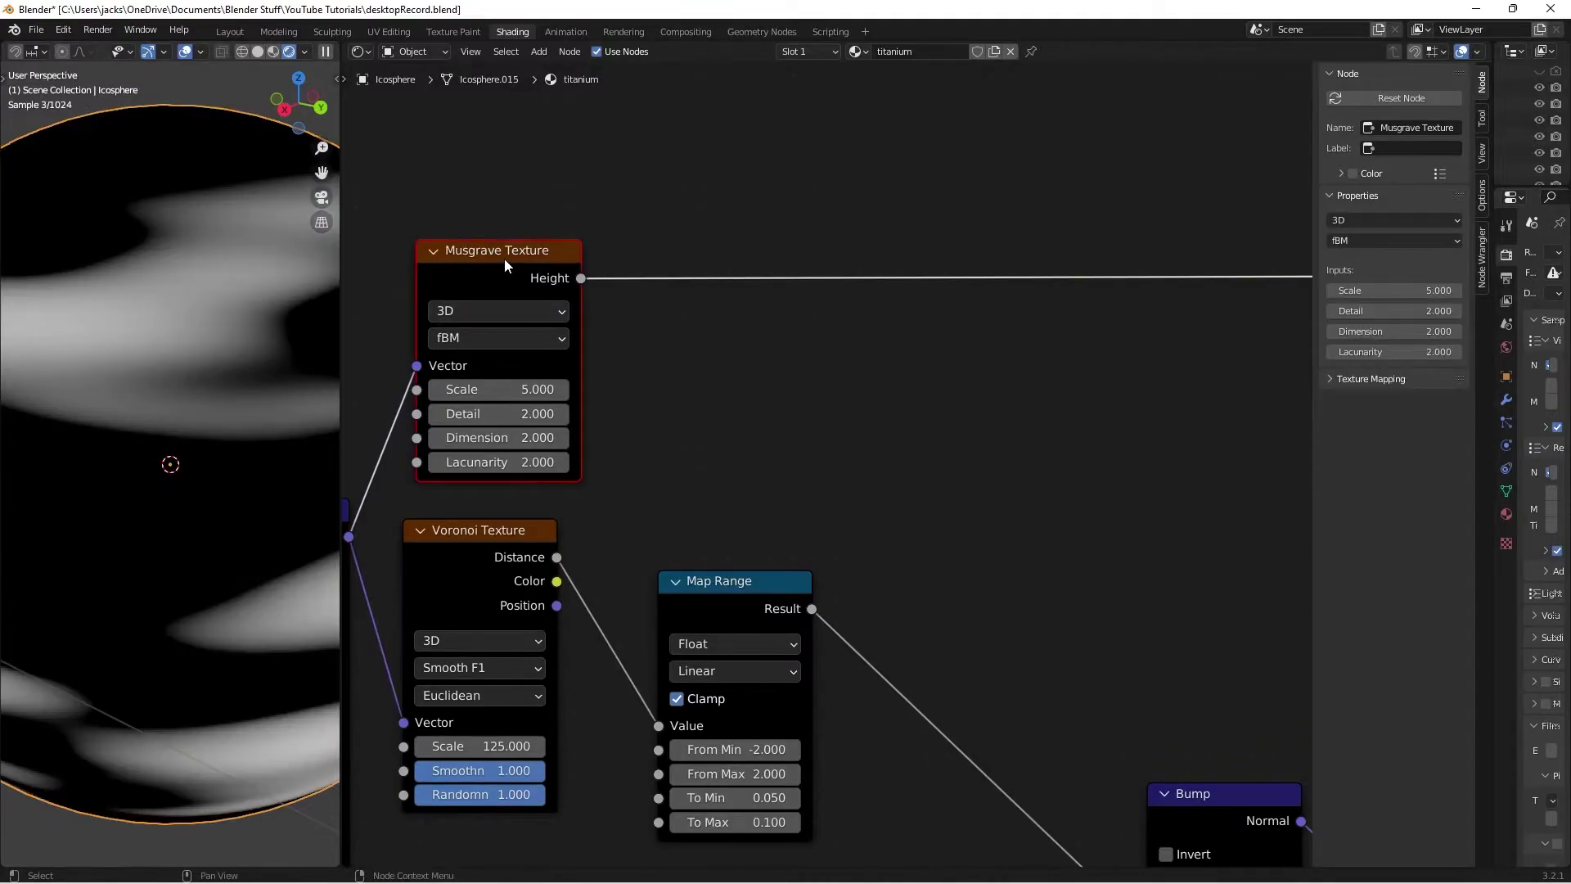
{"action": "middle_click_drag", "start_coordinate": [504, 258], "coordinate": [724, 274]}
{"action": "scroll", "coordinate": [248, 361], "scroll_direction": "down", "scroll_amount": 2}
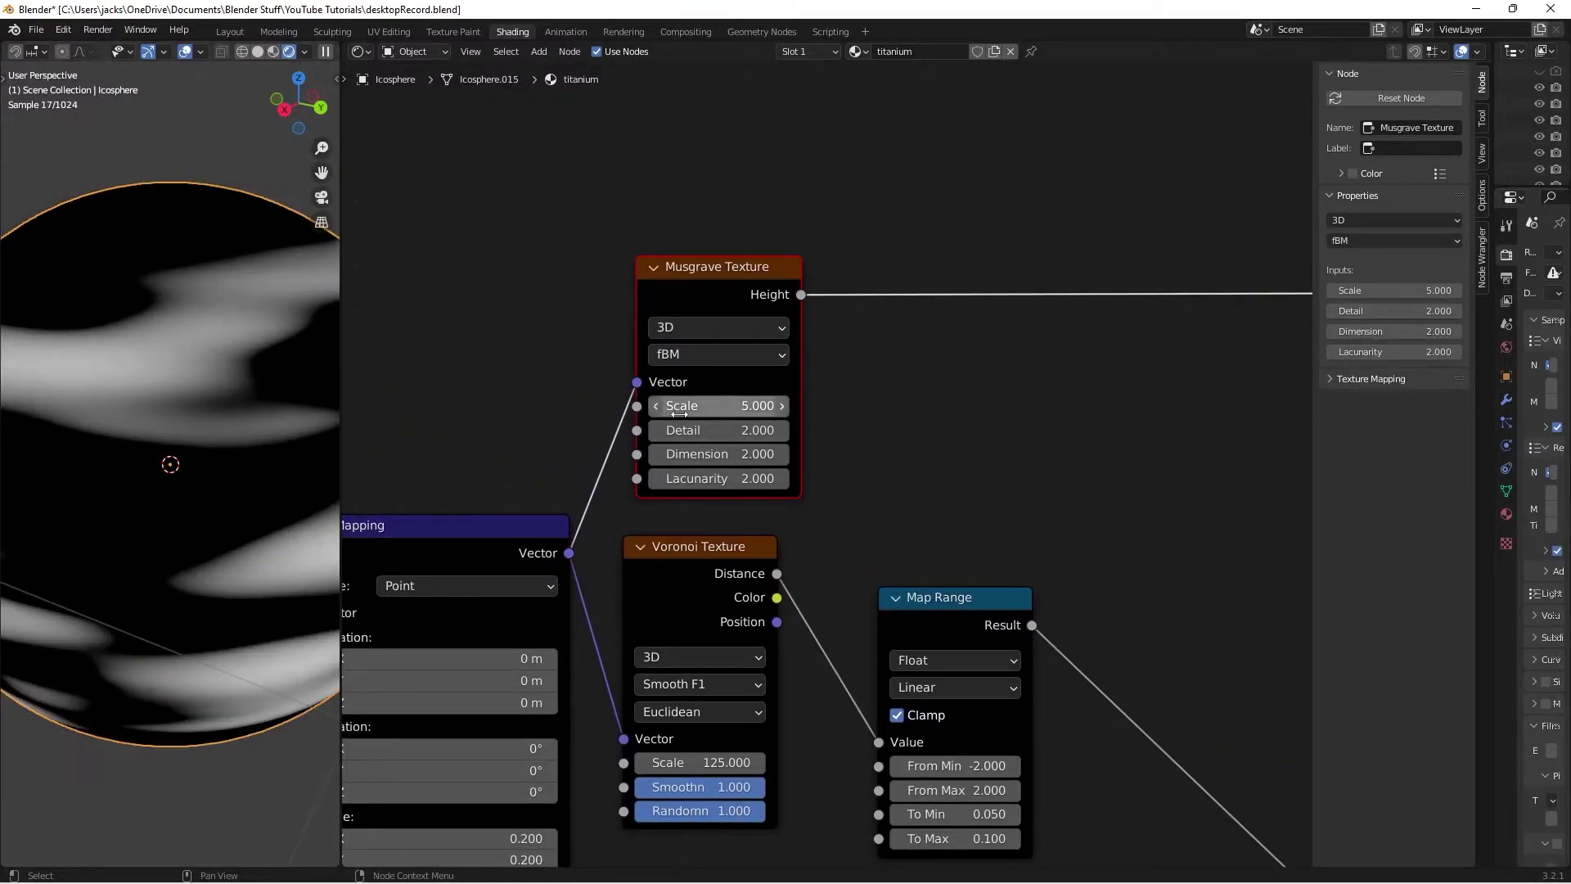
{"action": "left_click", "coordinate": [715, 413]}
{"action": "type", "text": "1"}
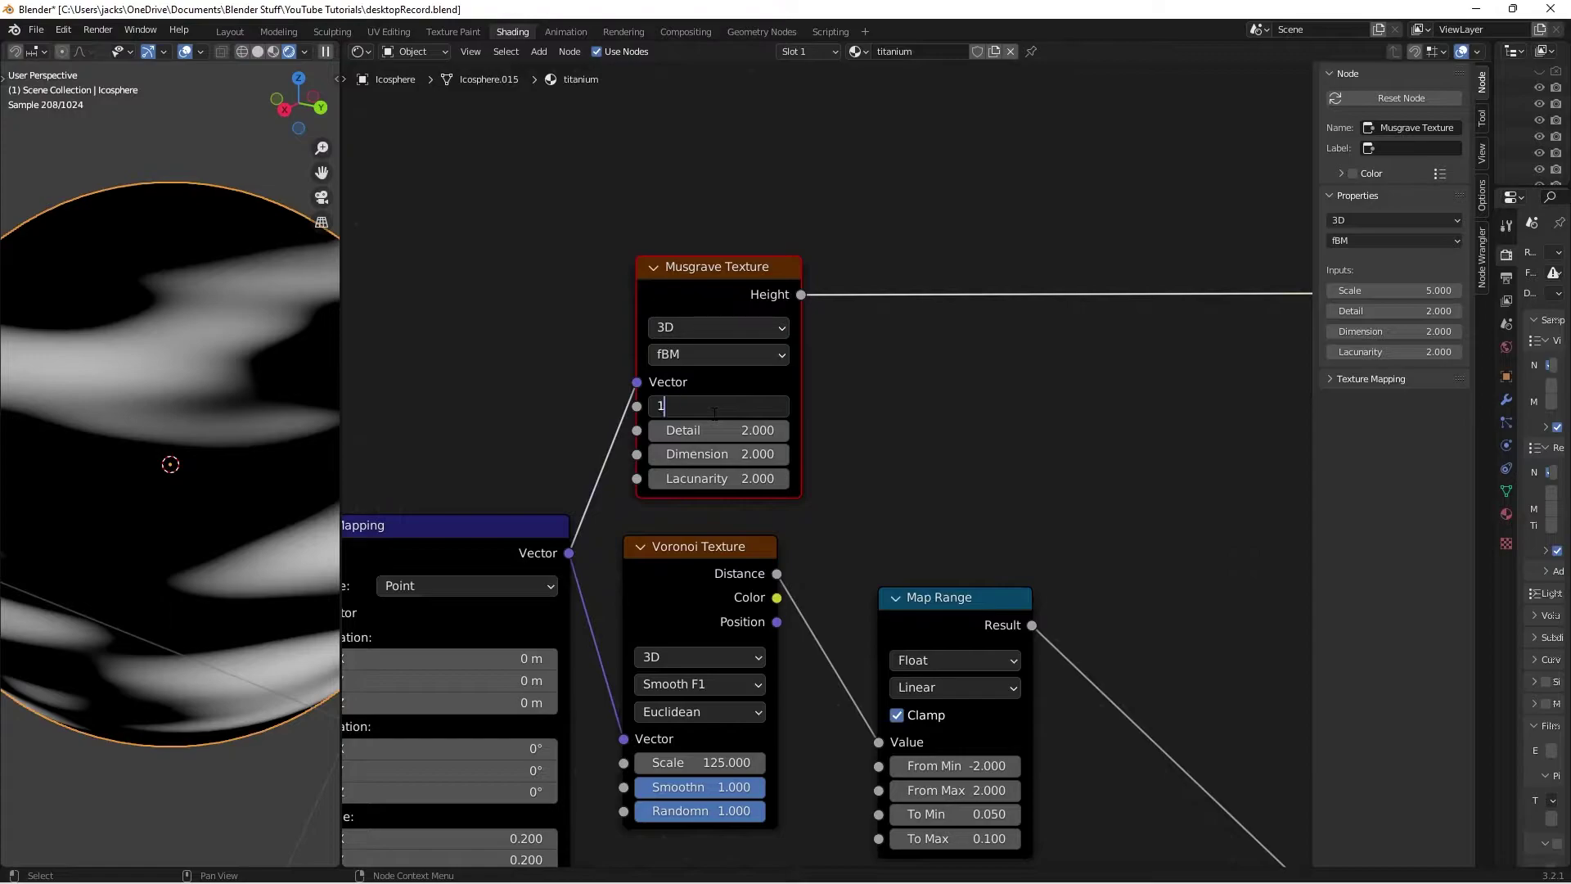
{"action": "type", "text": "0"}
{"action": "key", "text": "Return"}
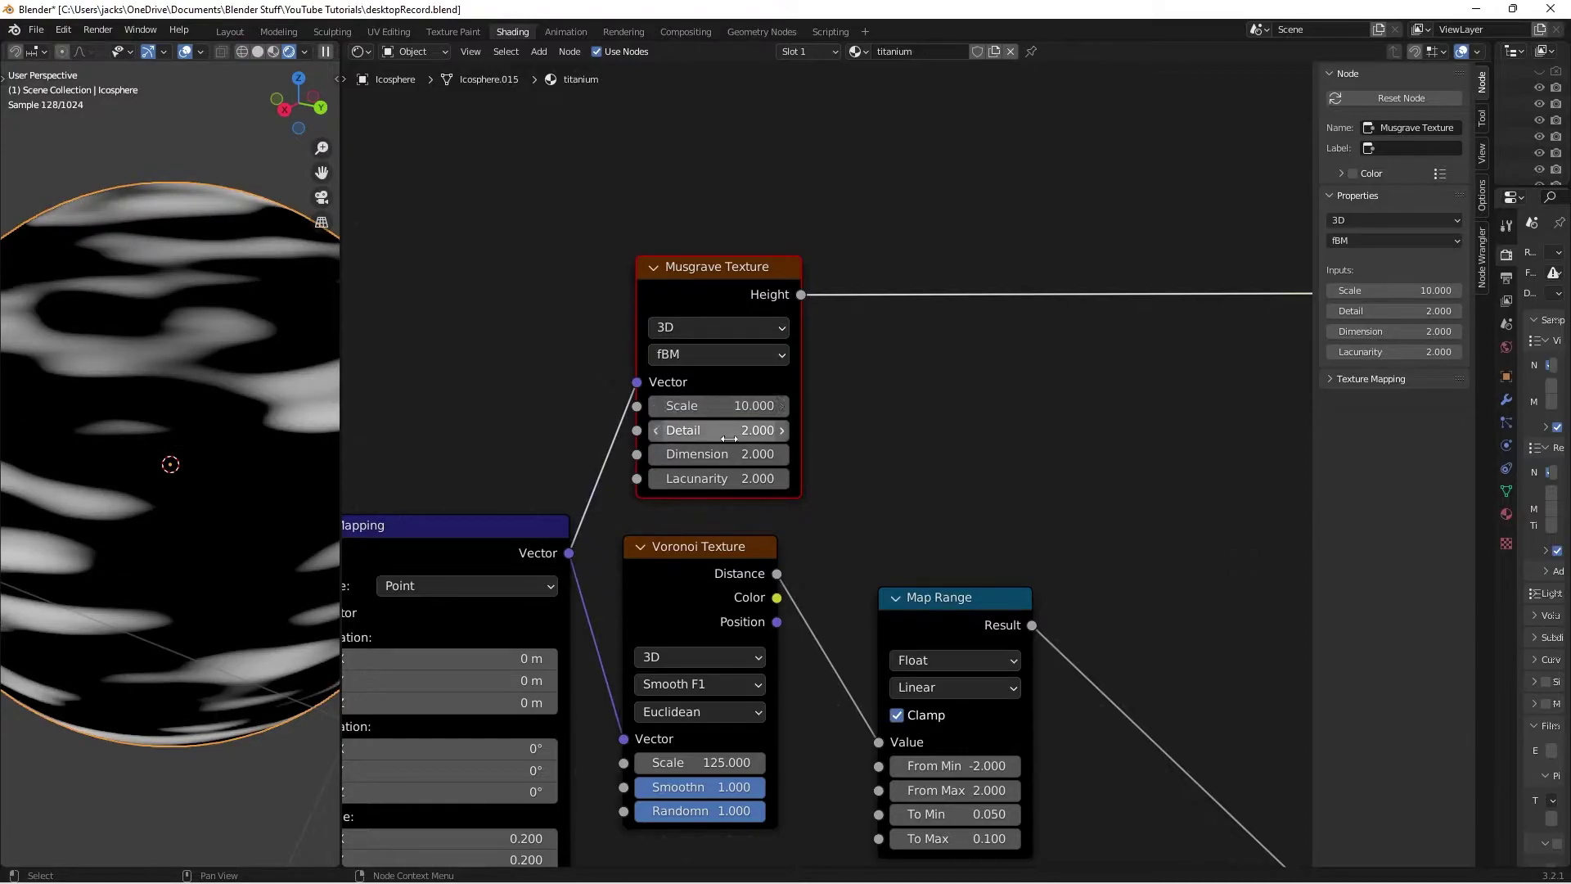
- Set the Musgrave Texture's Dimension to 0.1 and Detail to 8, and save the file
{"action": "left_click", "coordinate": [730, 440]}
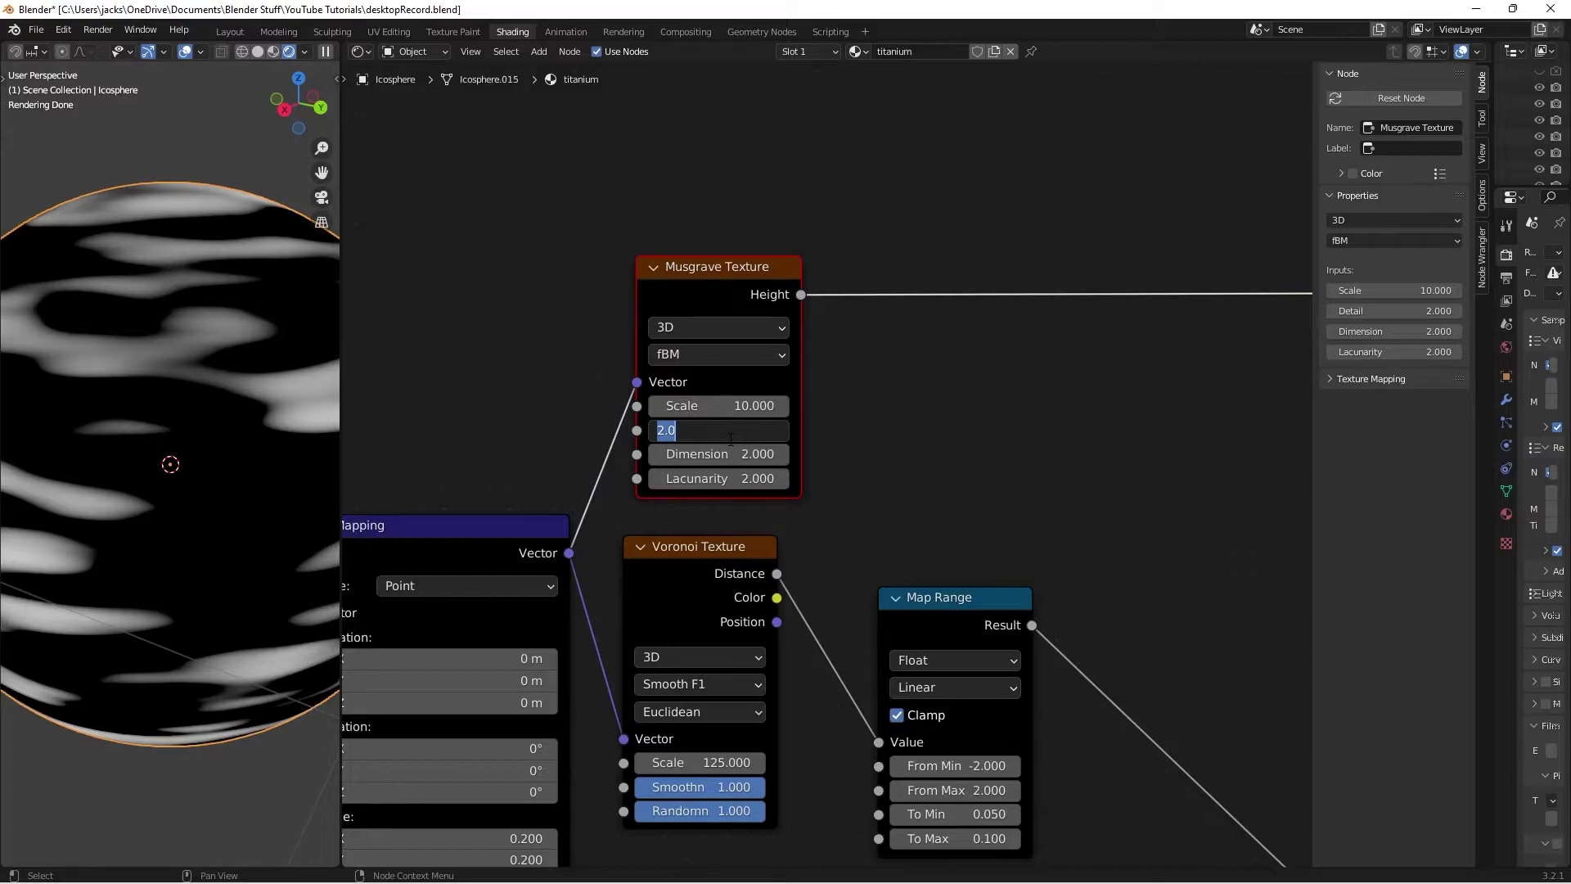
{"action": "key", "text": "Tab"}
{"action": "type", "text": "0.1"}
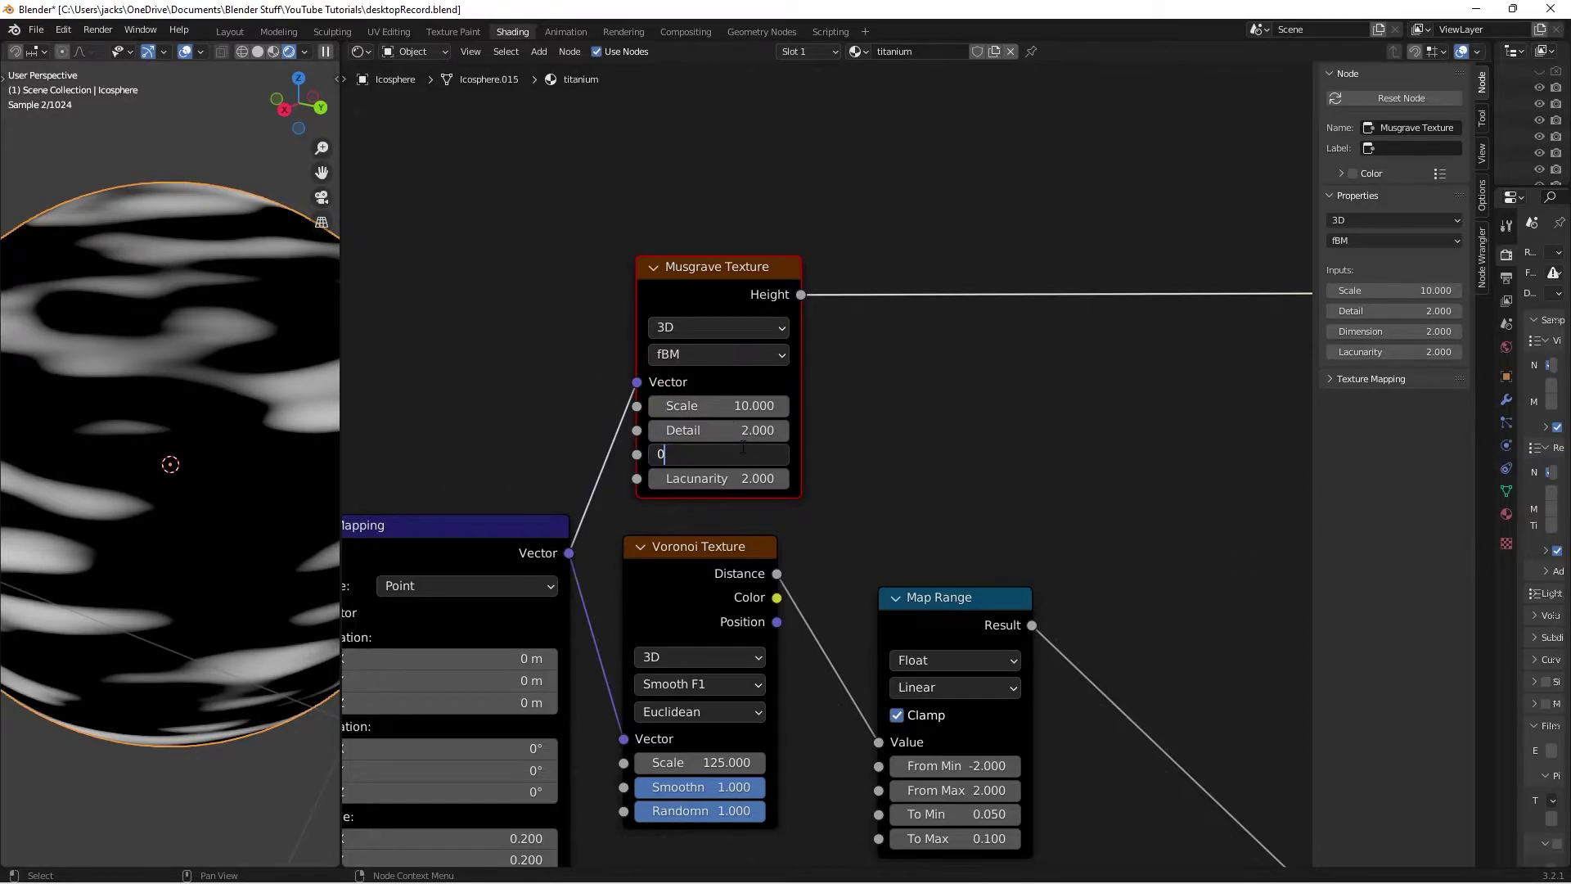
{"action": "key", "text": "Return"}
{"action": "left_click", "coordinate": [743, 437]}
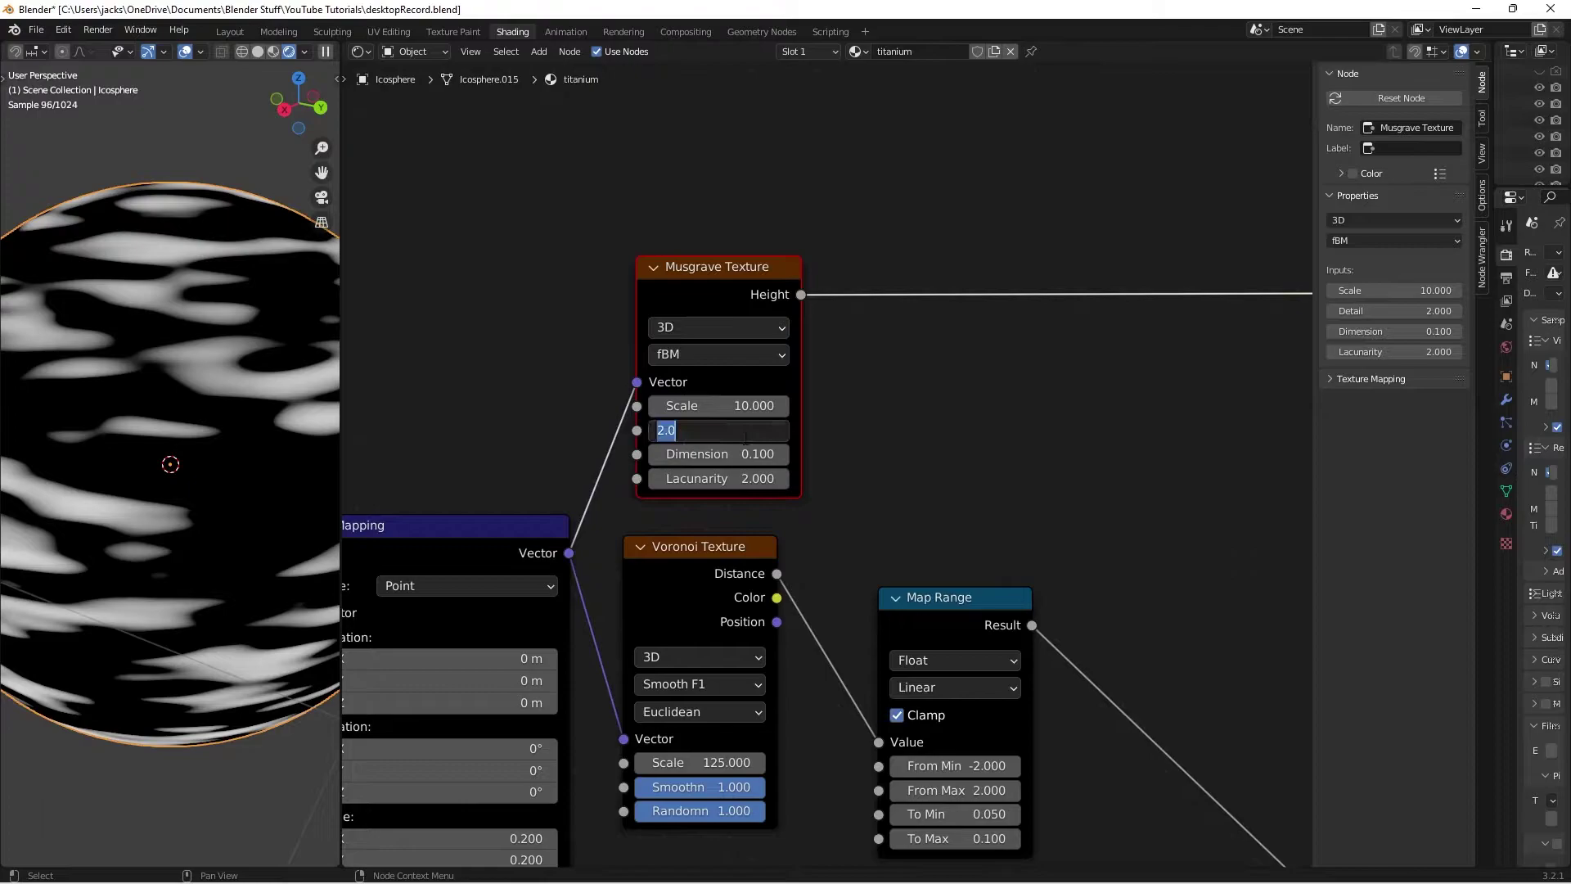
{"action": "type", "text": "8"}
{"action": "key", "text": "Return"}
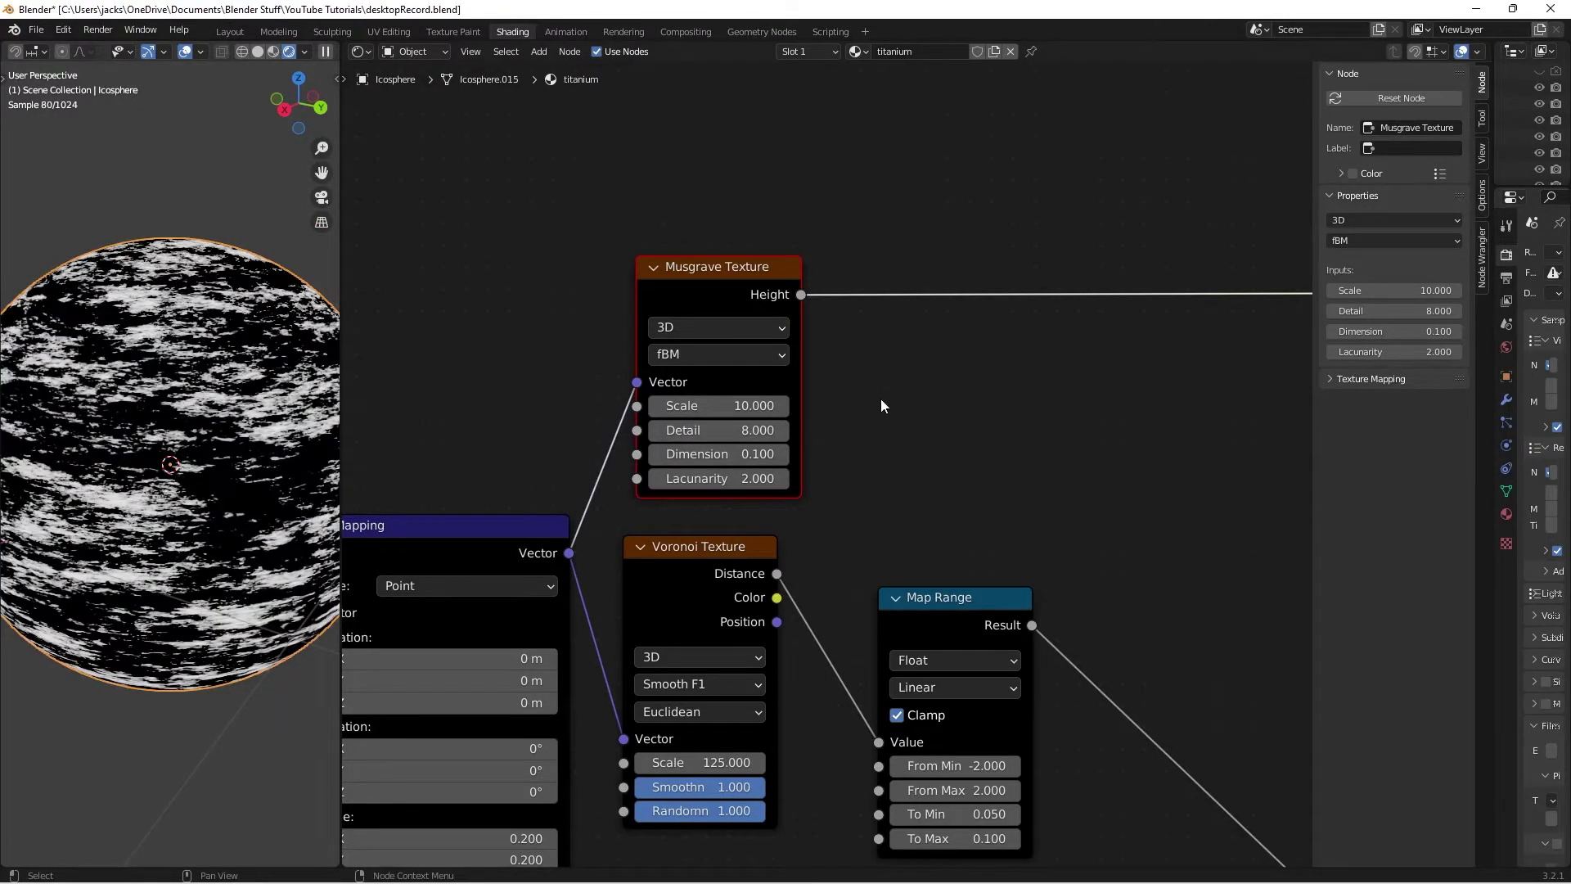
{"action": "left_click", "coordinate": [880, 401]}
{"action": "key", "text": "ctrl+s"}
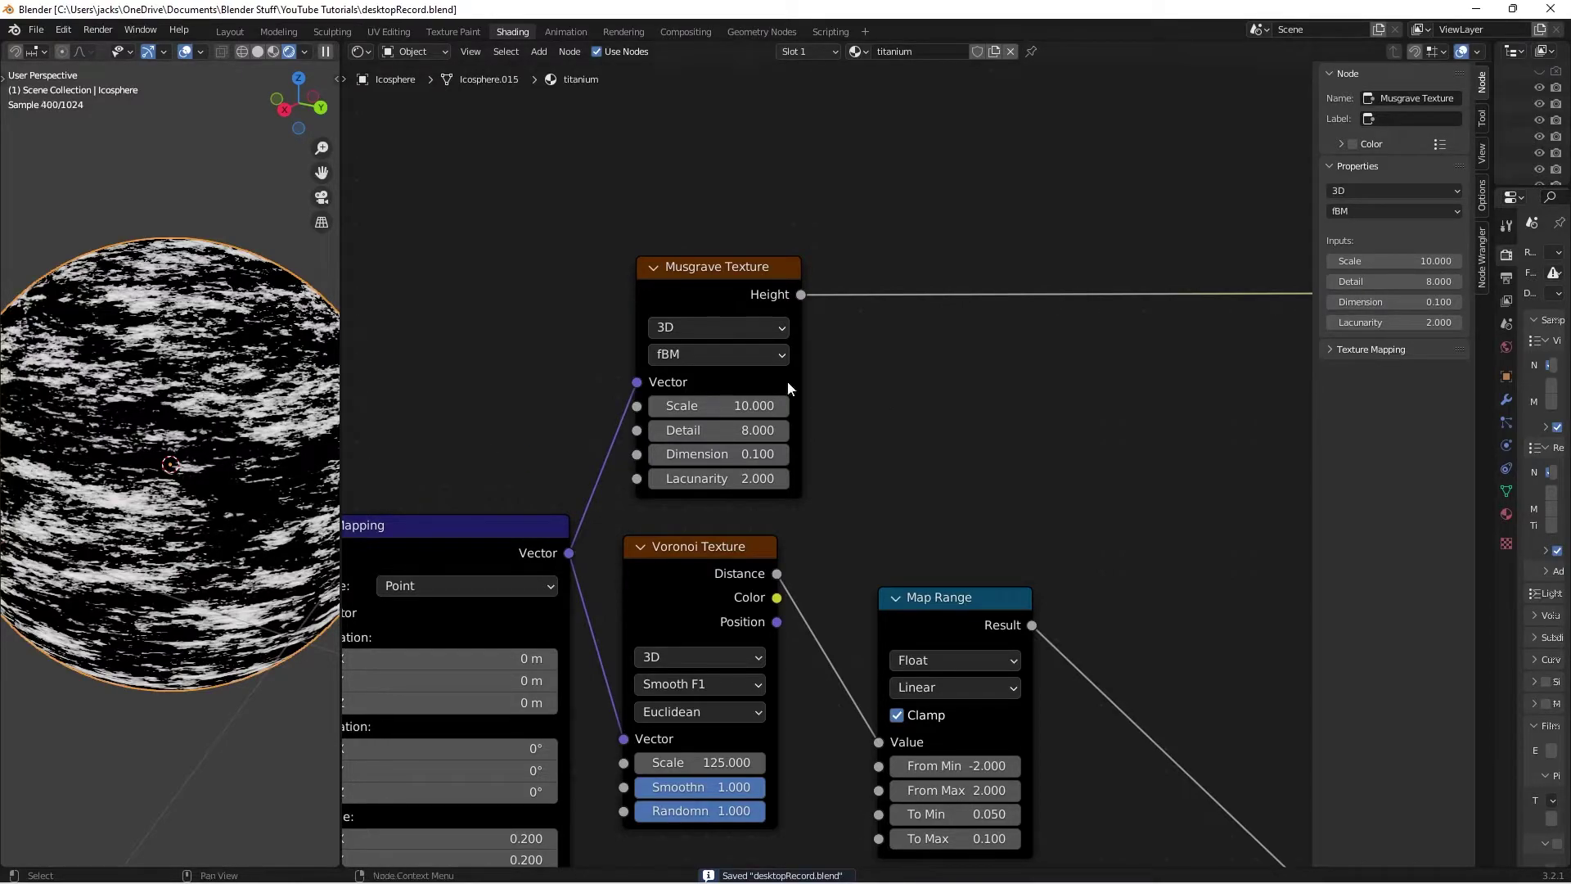
- Insert a second Map Range node on the Musgrave Texture's Height output link
{"action": "scroll", "coordinate": [1035, 354], "scroll_direction": "right", "scroll_amount": 5, "text": "ctrl"}
{"action": "scroll", "coordinate": [946, 365], "scroll_direction": "right", "scroll_amount": 2, "text": "ctrl"}
{"action": "key", "text": "shift+a"}
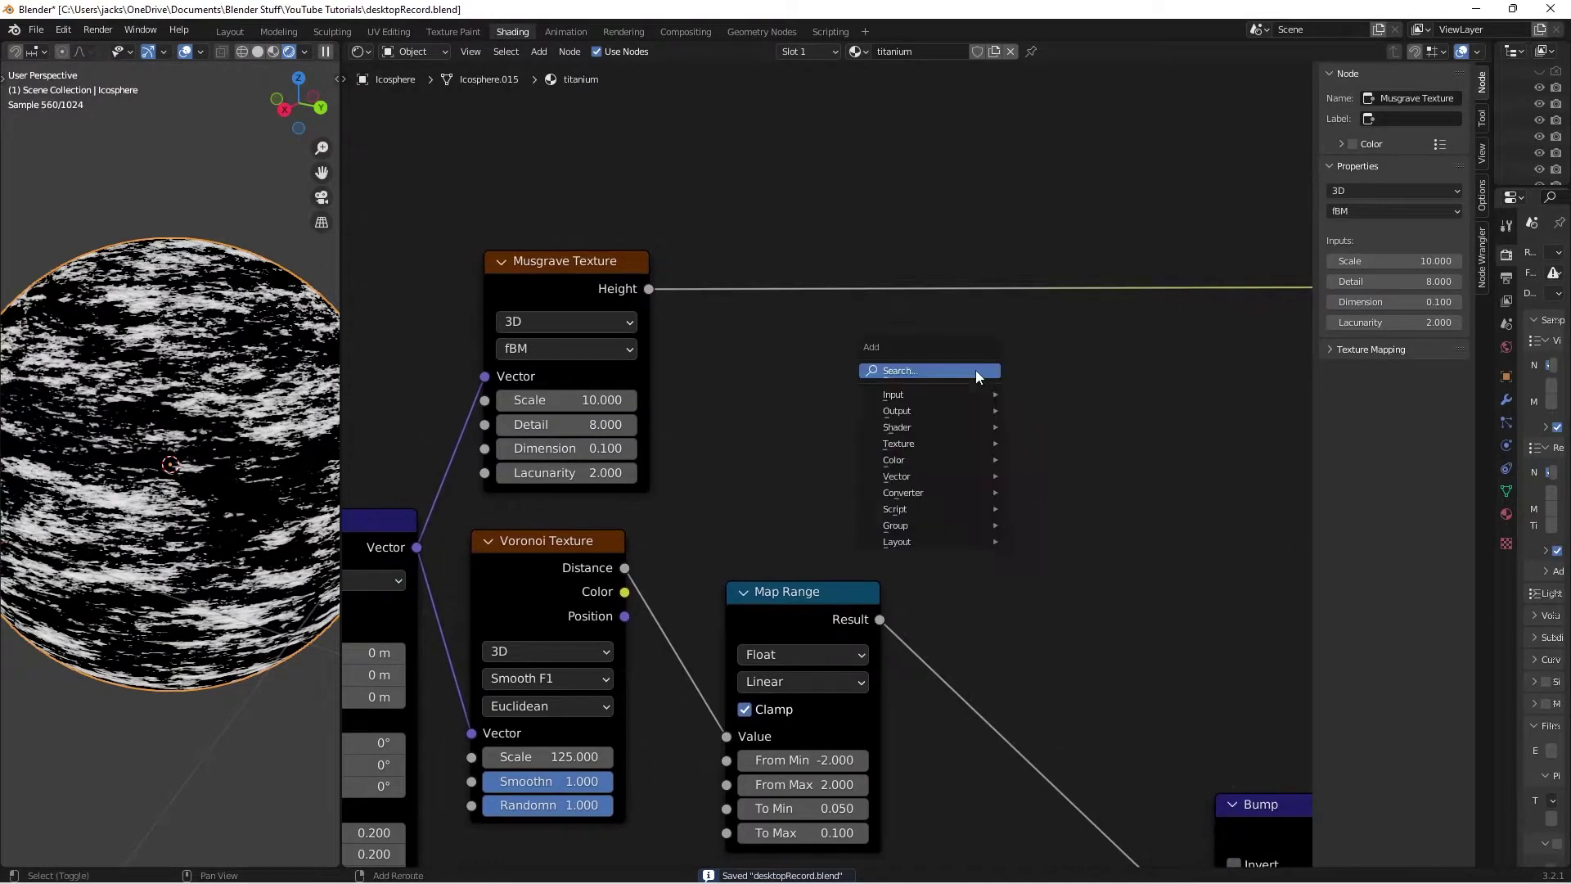
{"action": "type", "text": "ran"}
{"action": "key", "text": "Return"}
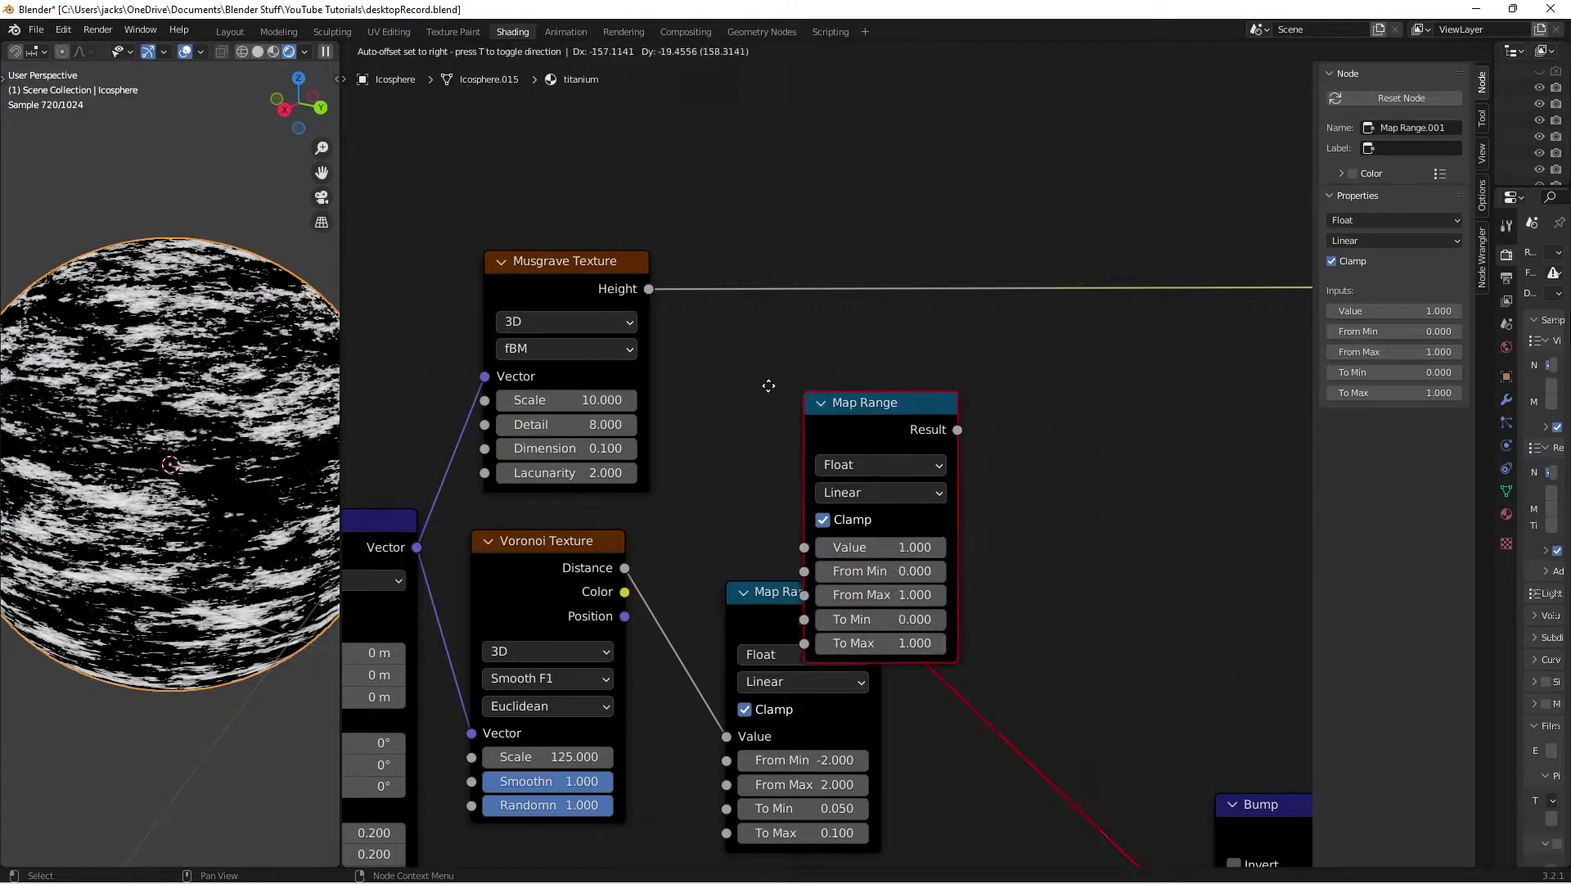
{"action": "left_click", "coordinate": [786, 271]}
{"action": "left_click", "coordinate": [939, 312]}
{"action": "scroll", "coordinate": [939, 313], "scroll_direction": "up", "scroll_amount": 1}
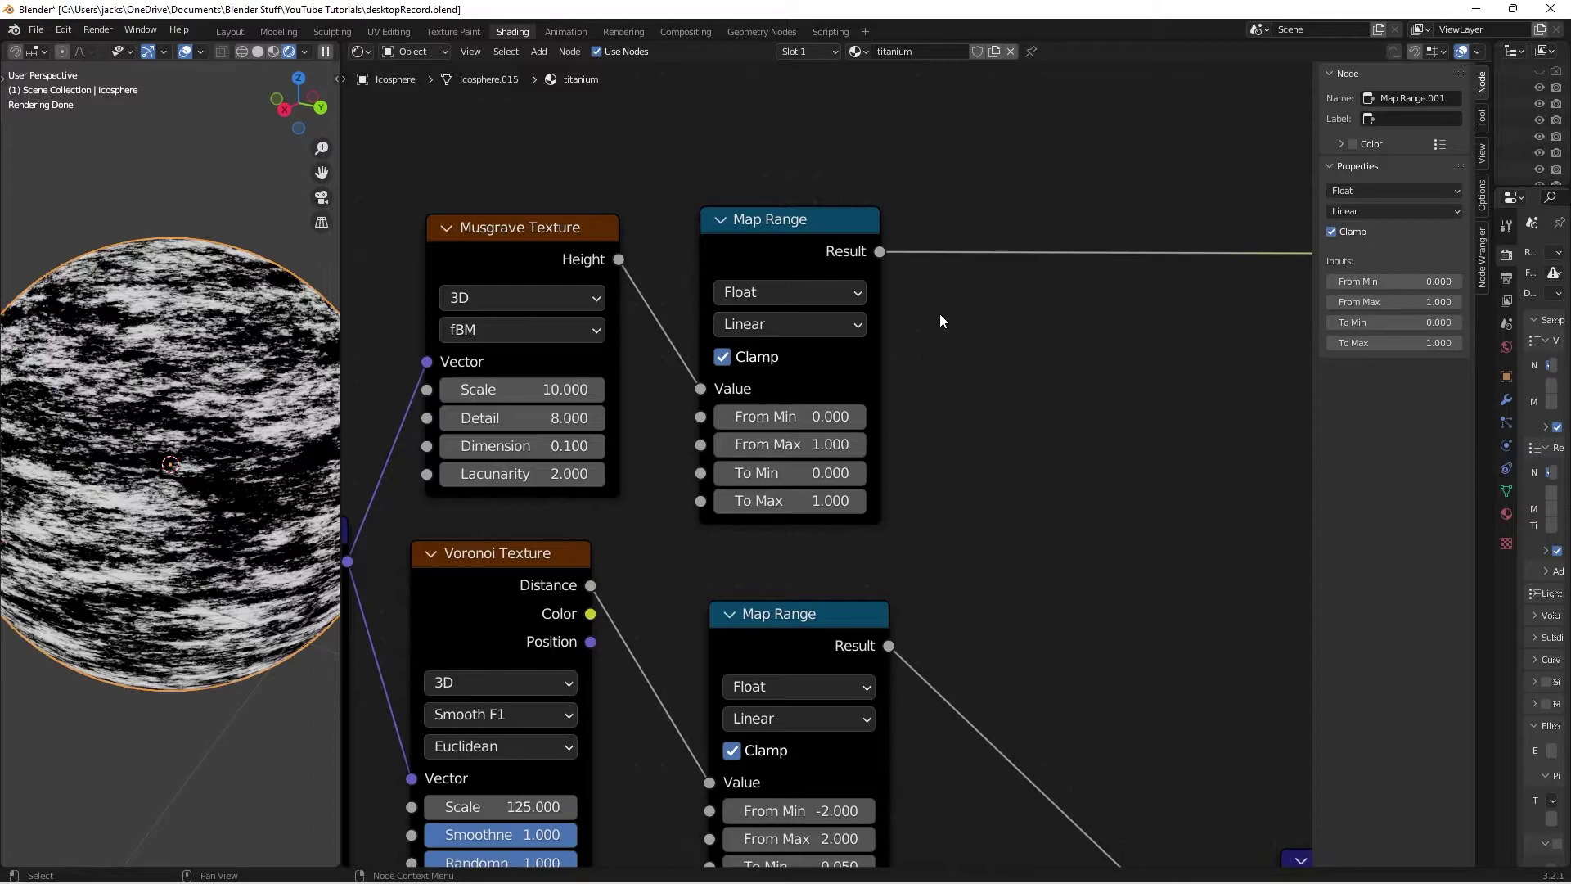
- Set From Min to 0.5 on the Map Range node fed by the Musgrave Texture
{"action": "left_click", "coordinate": [810, 418]}
{"action": "type", "text": "0.5"}
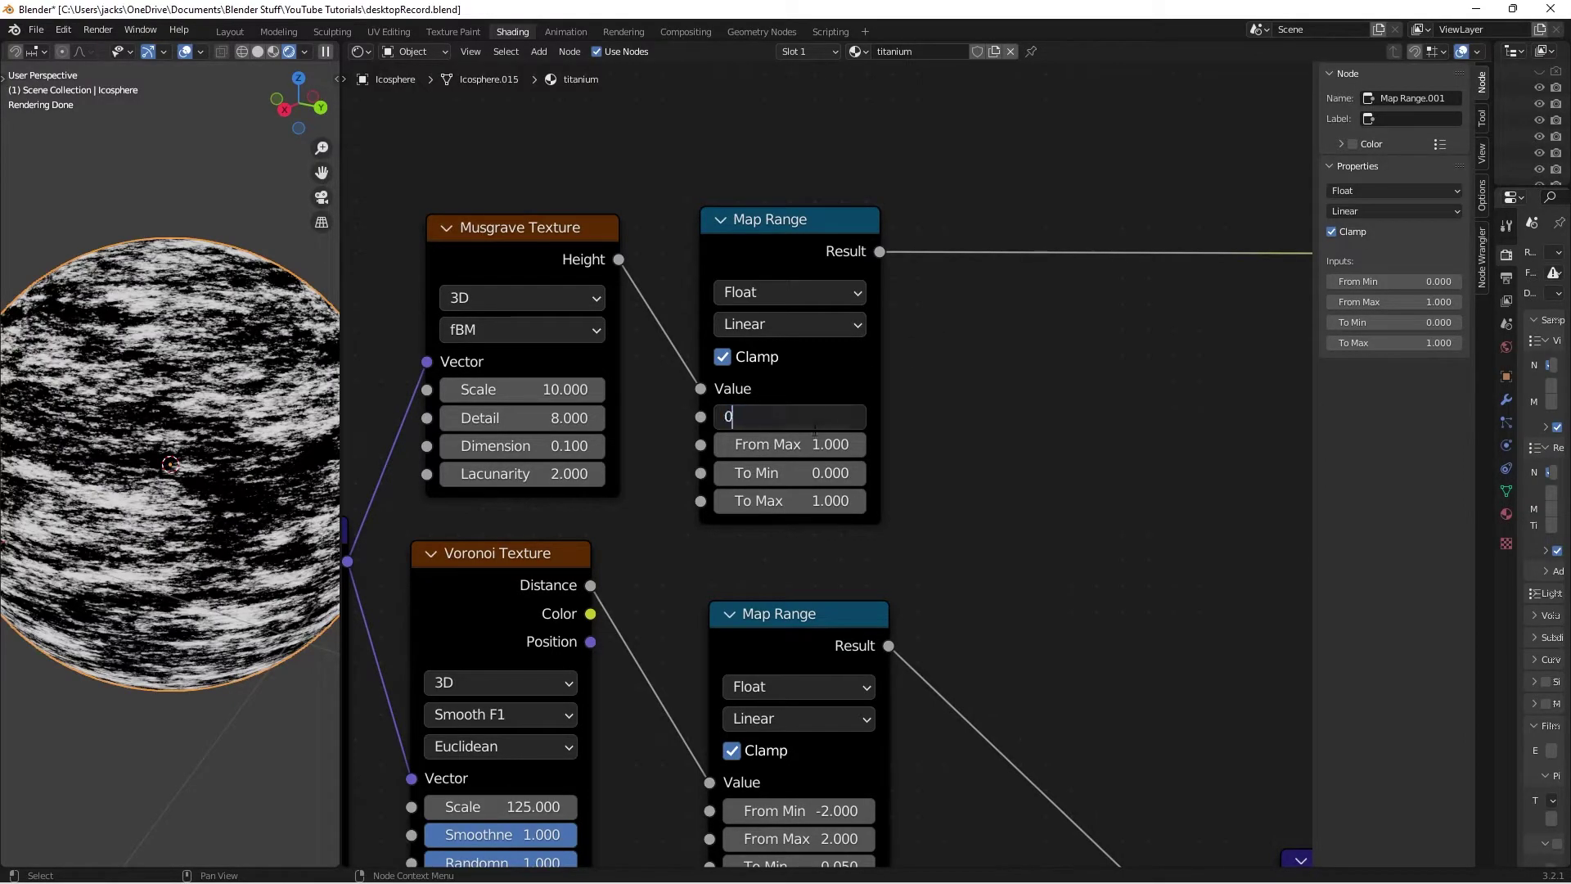
{"action": "key", "text": "Return"}
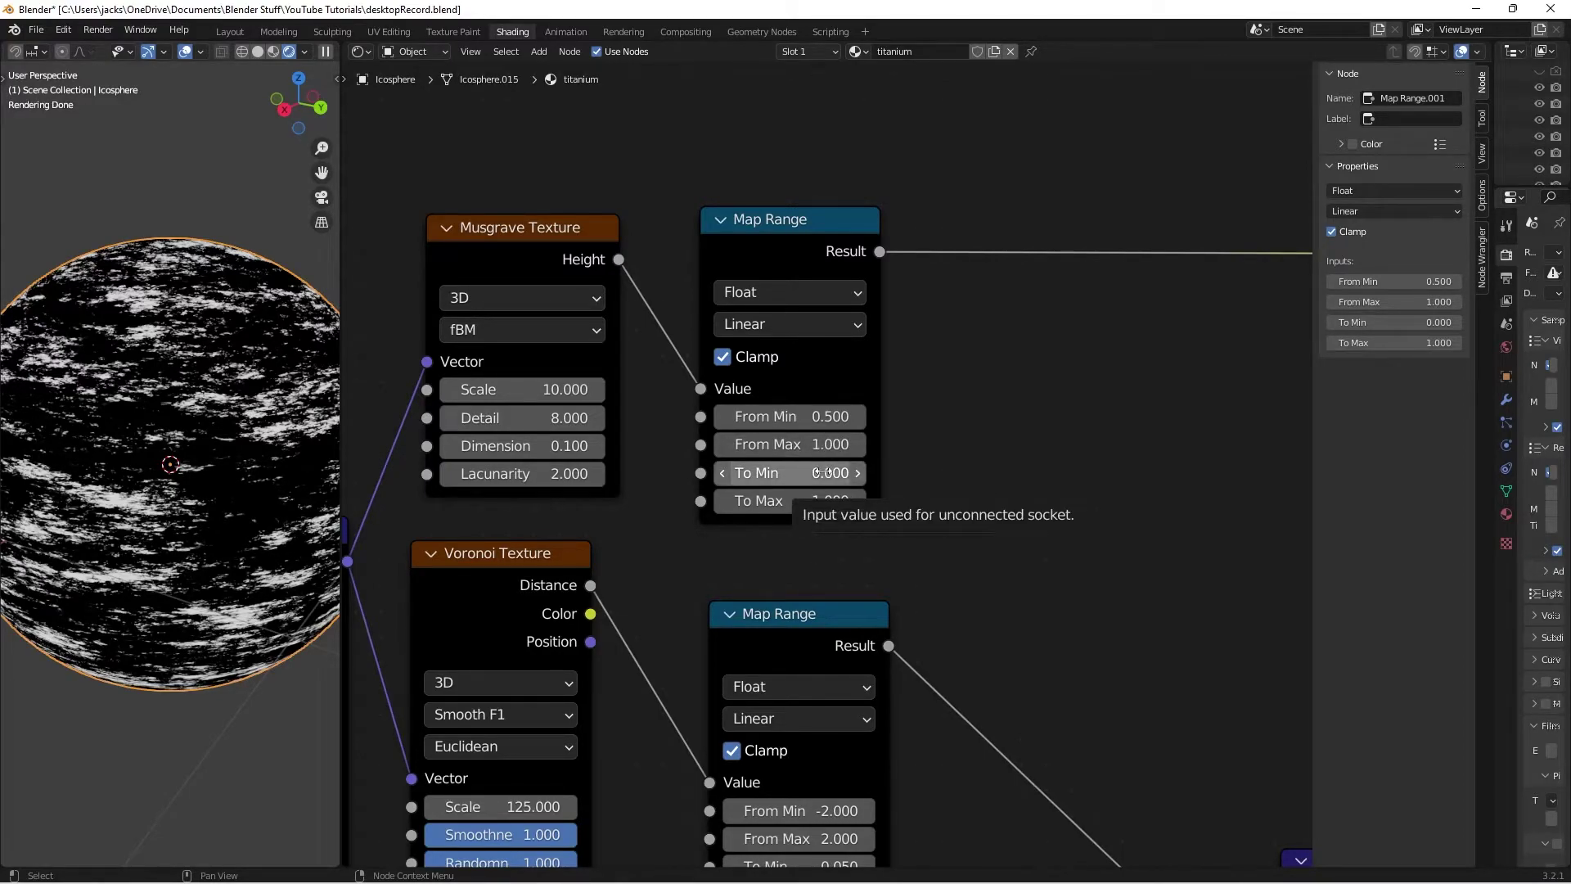
- Try a To Max of 0.25 on the Musgrave's Map Range node, and set it back to 1
{"action": "left_click", "coordinate": [789, 502]}
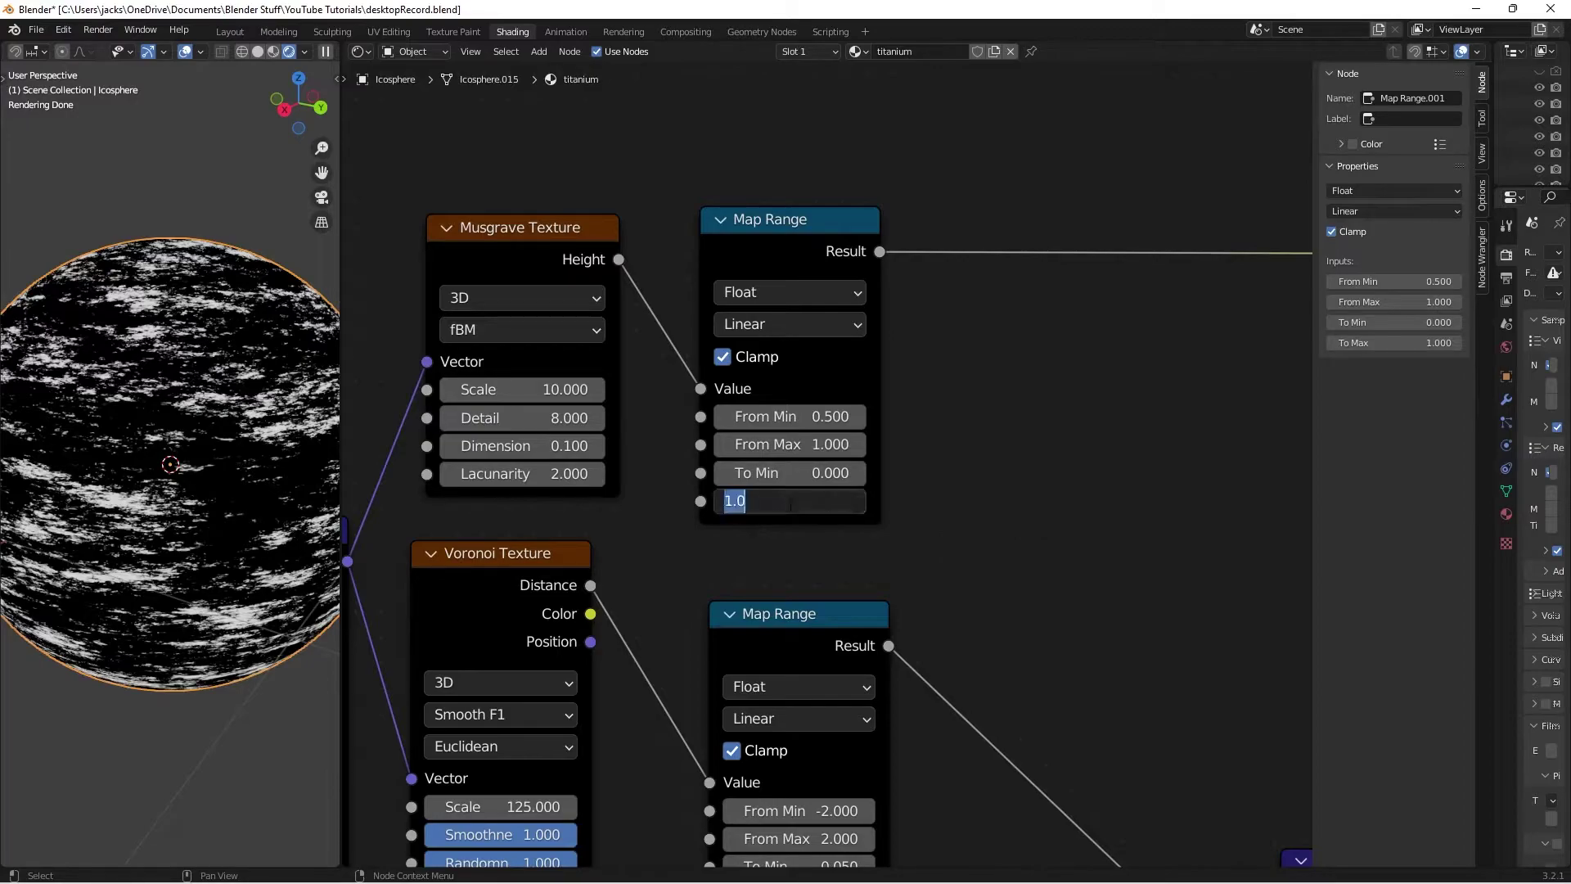
{"action": "type", "text": "0.25"}
{"action": "key", "text": "Return"}
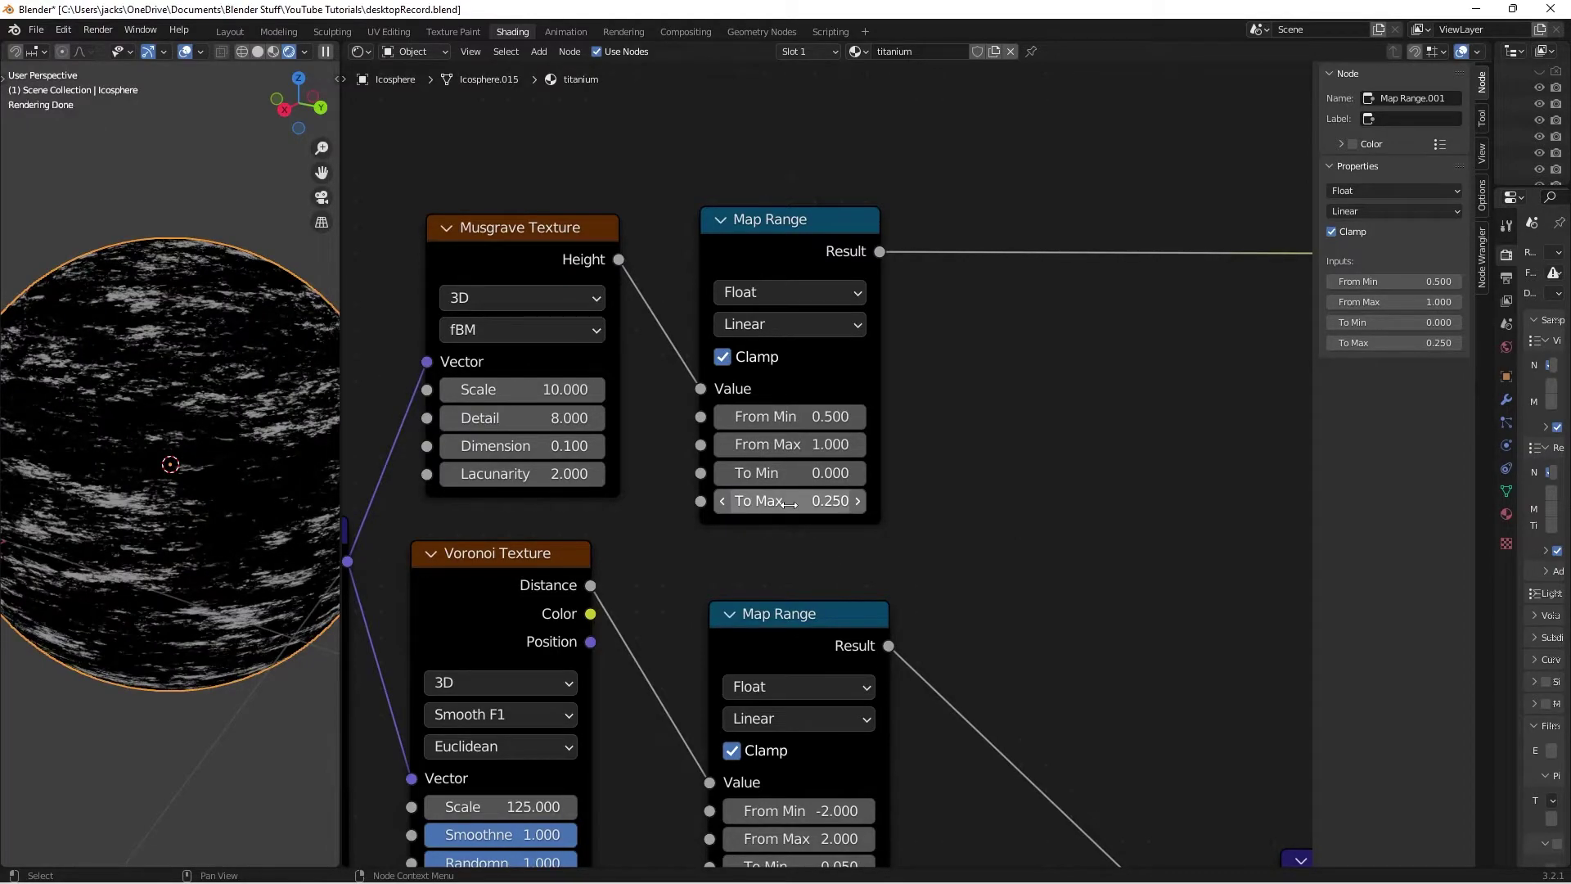
{"action": "left_click", "coordinate": [790, 502]}
{"action": "type", "text": "1"}
{"action": "key", "text": "Return"}
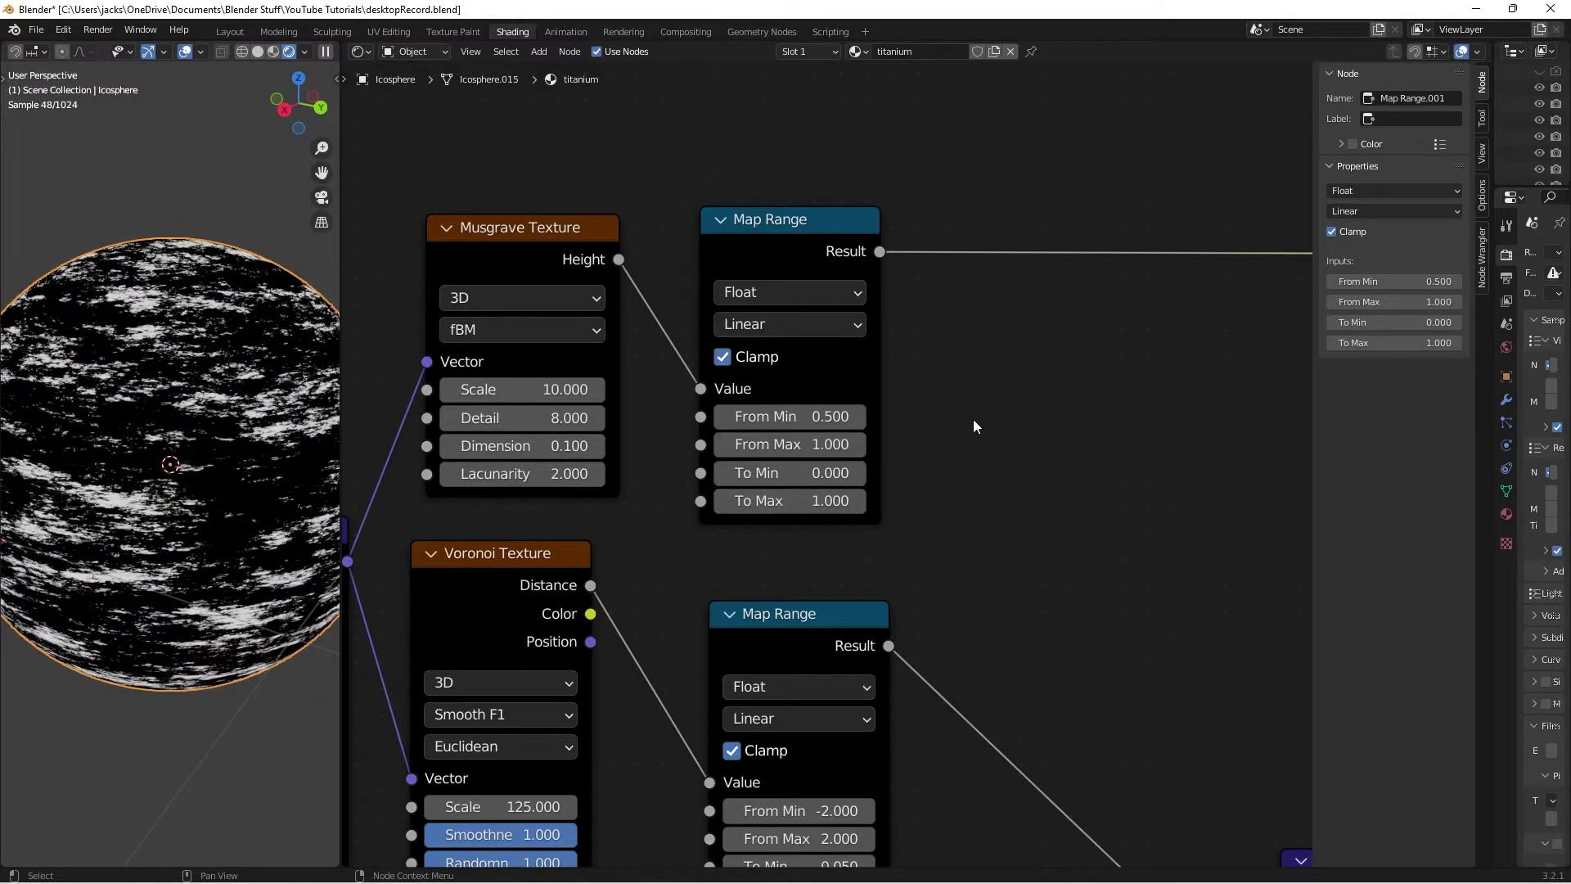
- Save the file and place a Math node set to Add between the two Map Range nodes and the Bump node
{"action": "key", "text": "ctrl+s"}
{"action": "scroll", "coordinate": [982, 360], "scroll_direction": "up", "scroll_amount": 3}
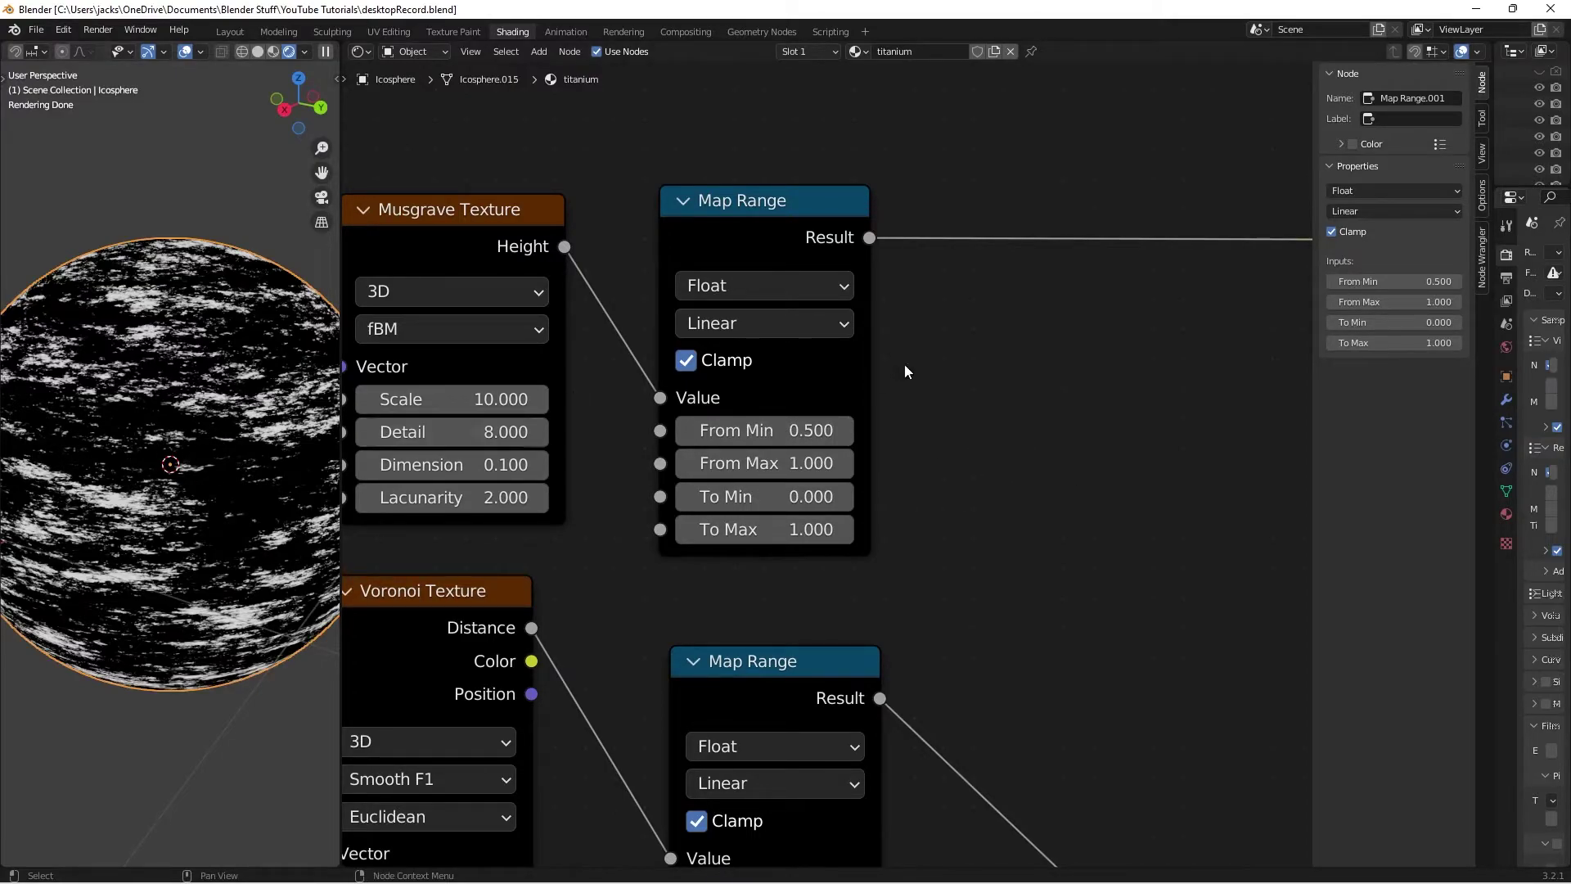
{"action": "scroll", "coordinate": [905, 365], "scroll_direction": "down", "scroll_amount": 2}
{"action": "middle_click_drag", "start_coordinate": [1084, 423], "coordinate": [954, 396]}
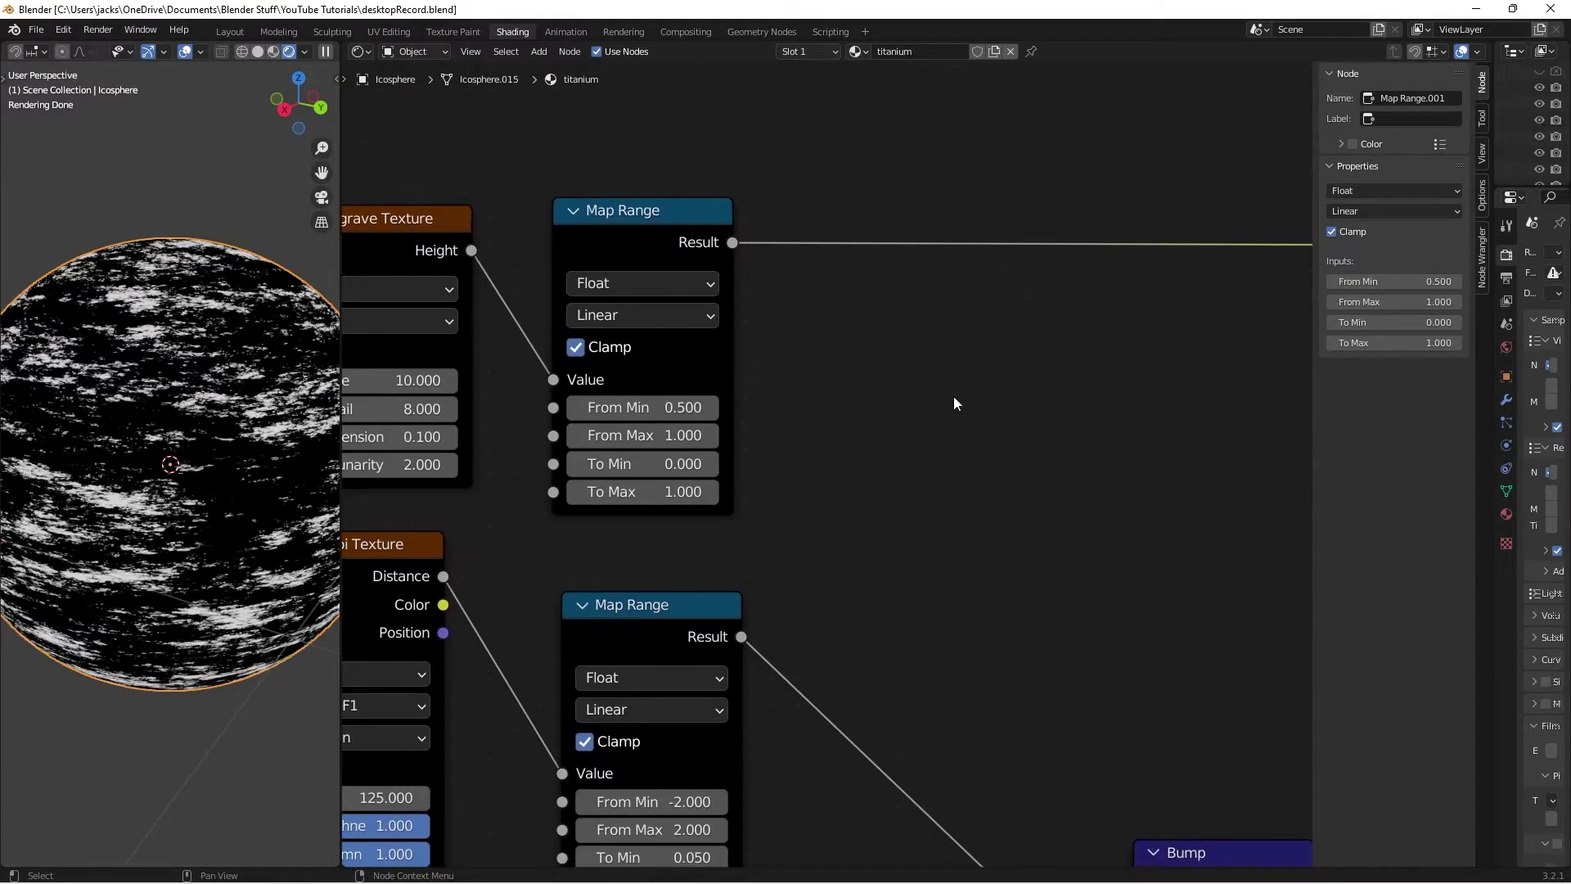
{"action": "key", "text": "shift+a"}
{"action": "type", "text": "add"}
{"action": "key", "text": "Return"}
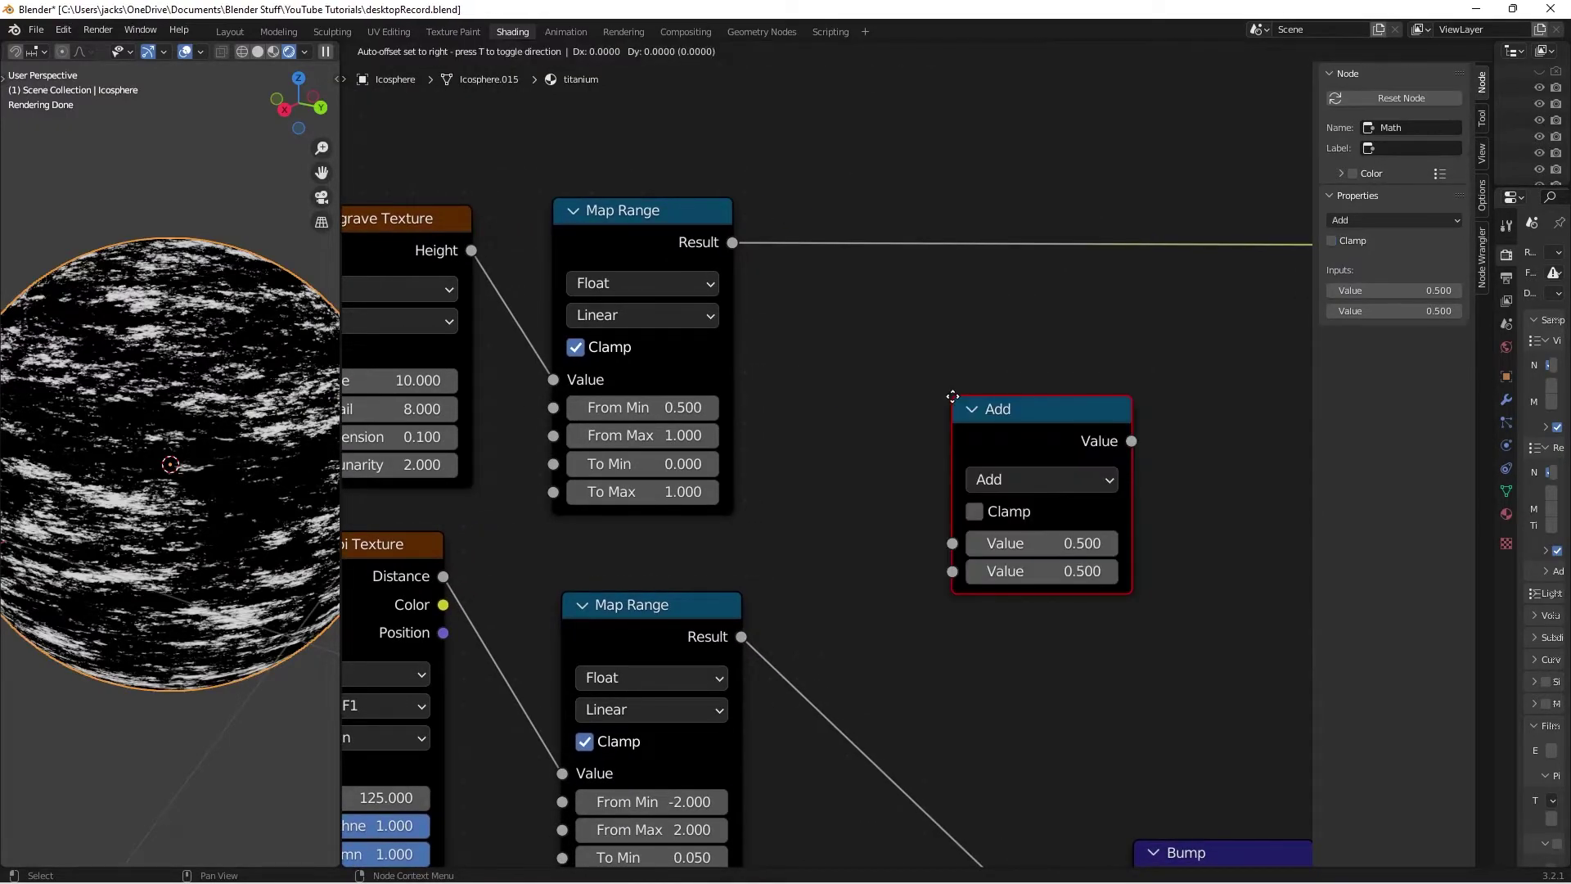
{"action": "left_click", "coordinate": [836, 330]}
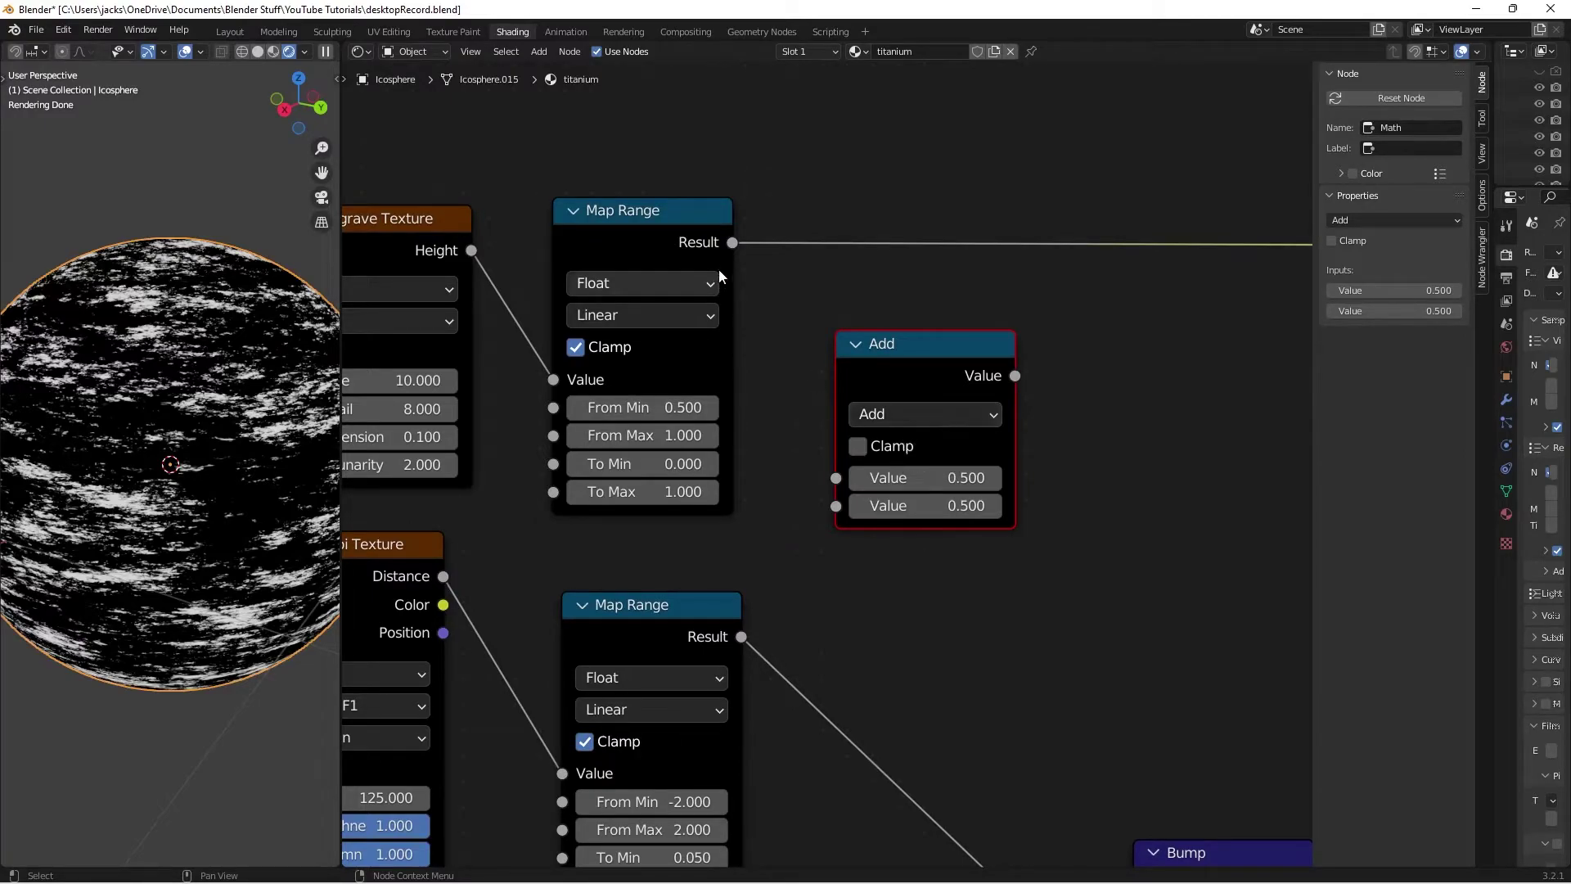
- Link the Musgrave Map Range's Result to the Add node's first Value, and preview the Add node on the sphere
{"action": "left_click_drag", "start_coordinate": [732, 242], "coordinate": [848, 477]}
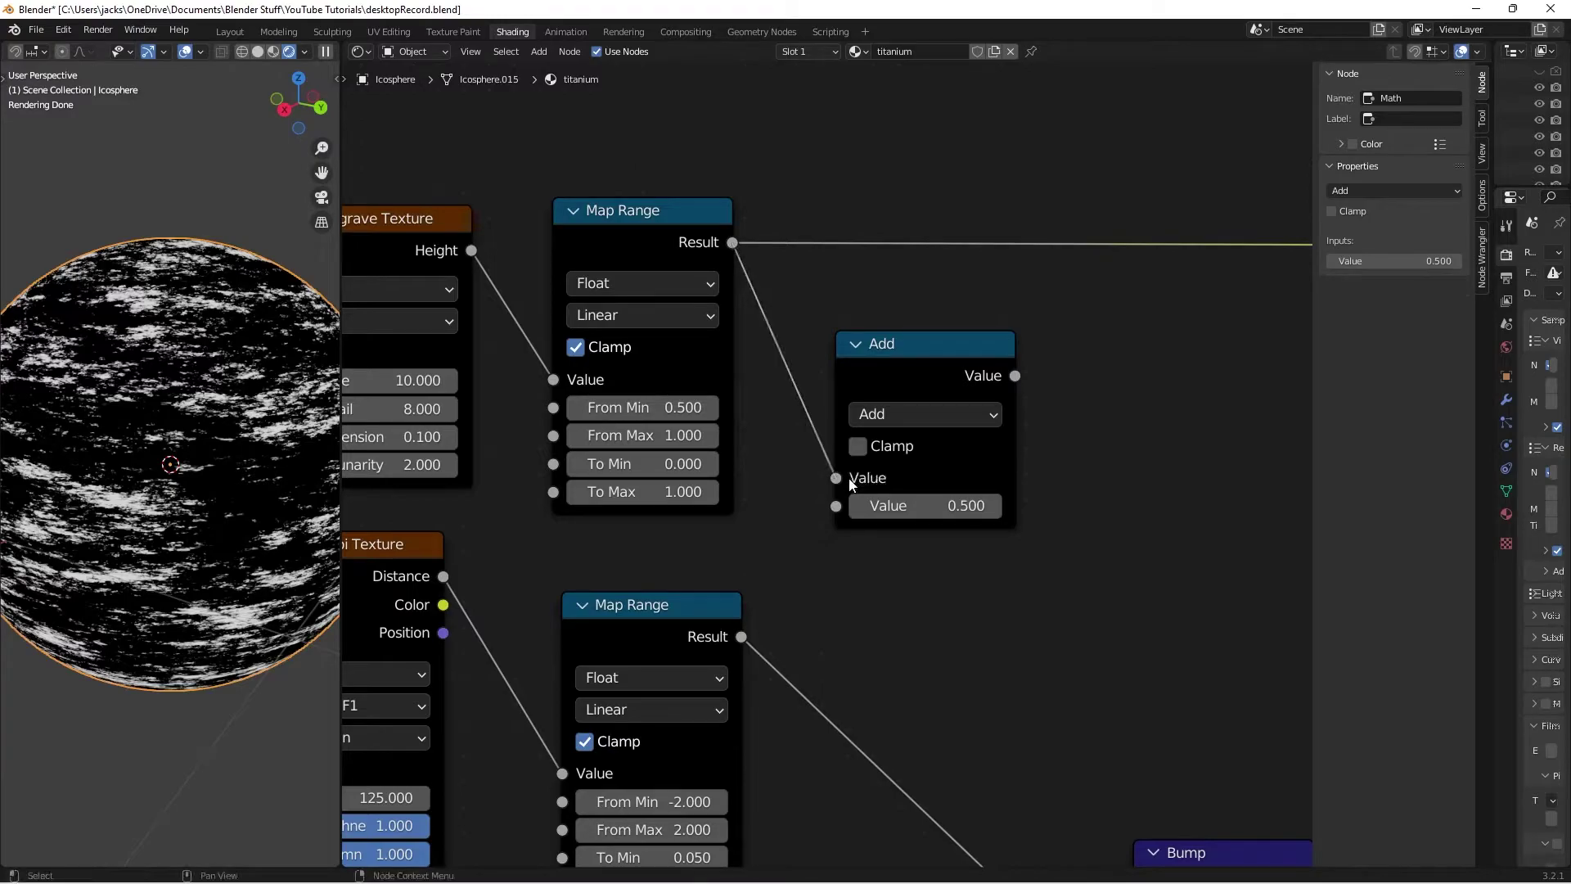
{"action": "left_click", "coordinate": [902, 389], "text": "ctrl+shift"}
{"action": "scroll", "coordinate": [959, 424], "scroll_direction": "up", "scroll_amount": 1}
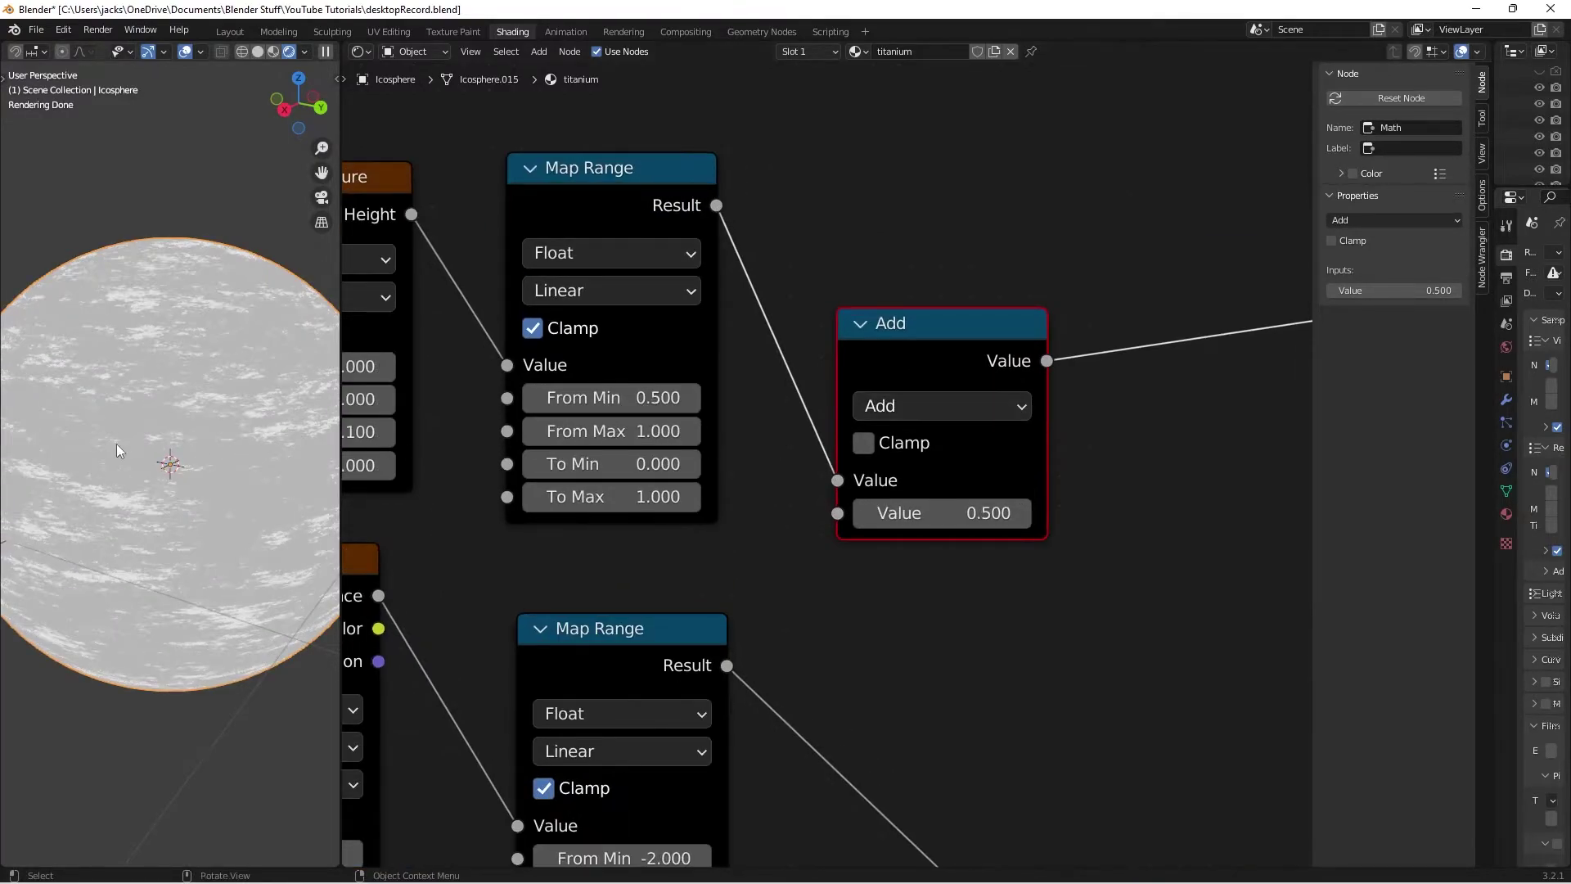
- Try -0.05 and lower for the Add node's second value, and set it to -0.9
{"action": "left_click", "coordinate": [949, 513]}
{"action": "type", "text": "-.05"}
{"action": "key", "text": "Return"}
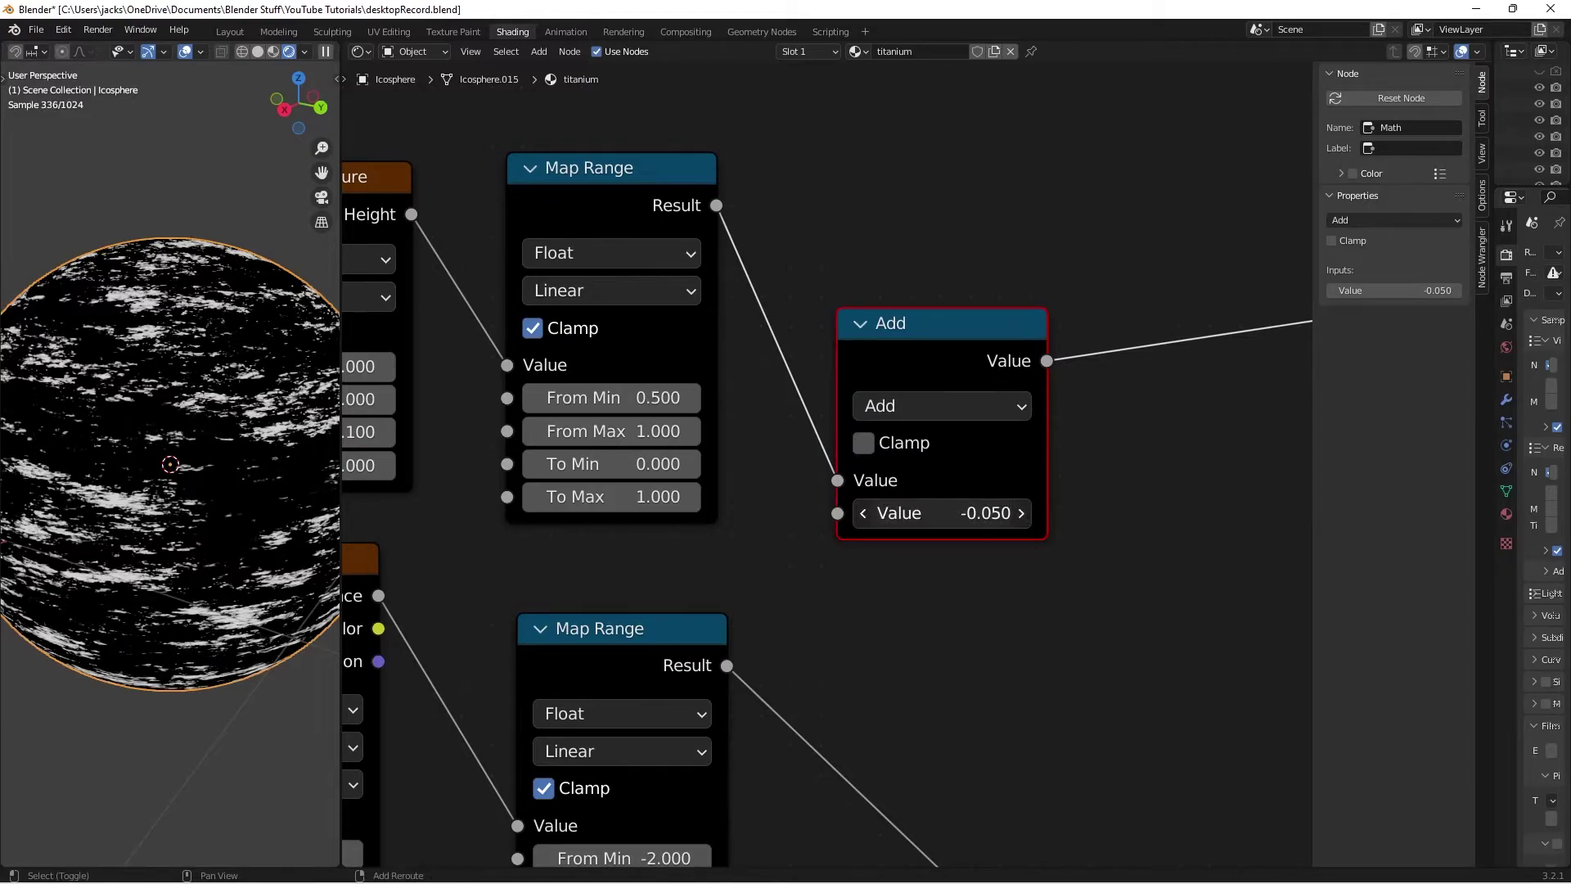
{"action": "left_click_drag", "start_coordinate": [941, 513], "coordinate": [740, 513]}
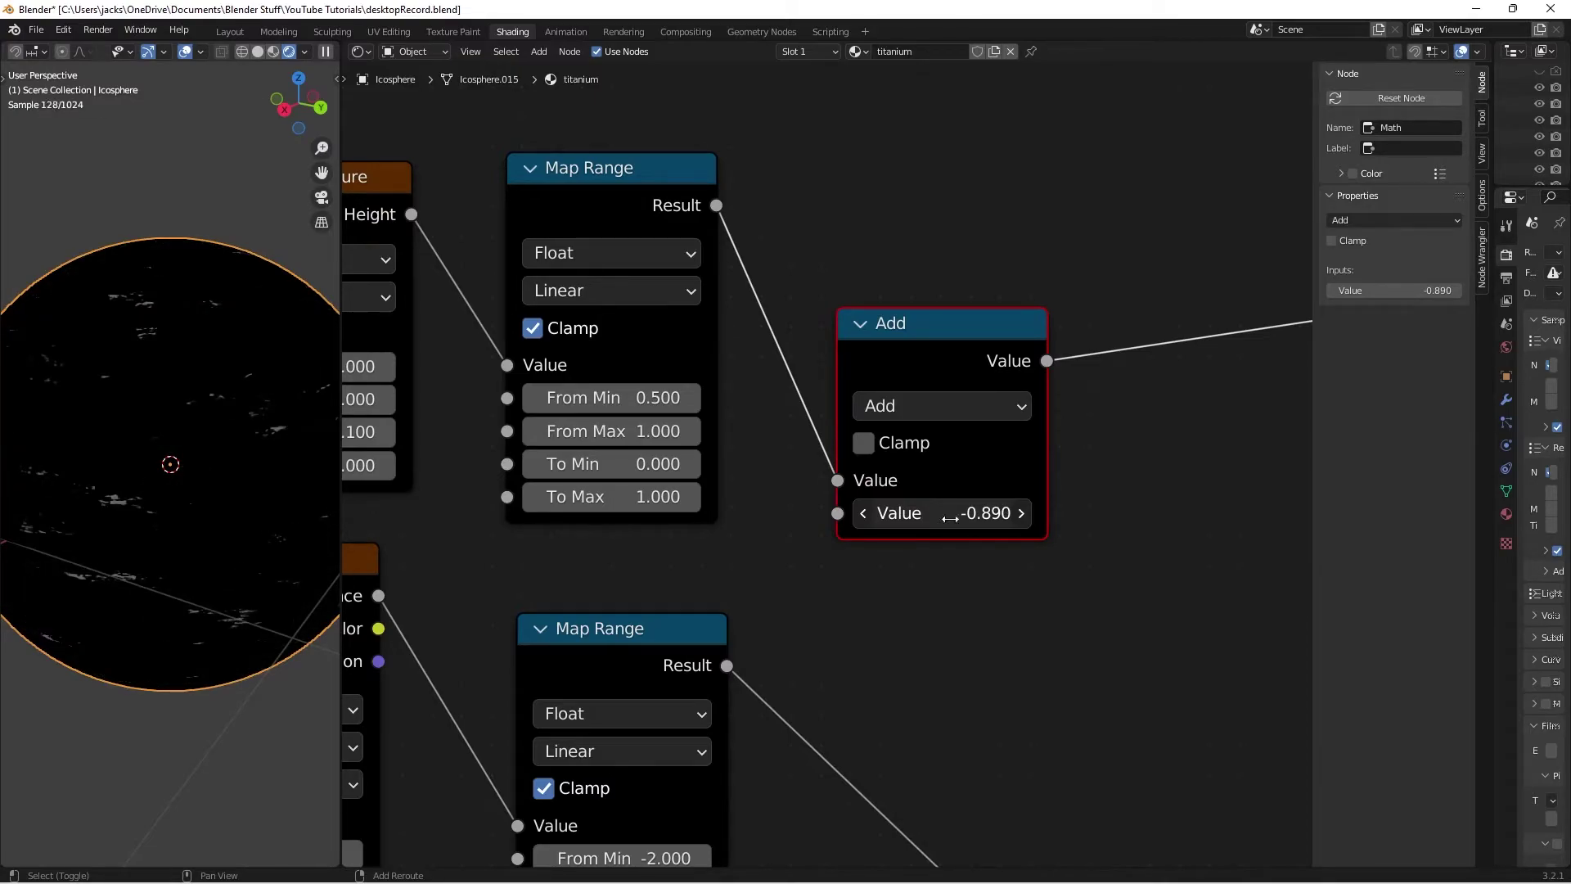
{"action": "left_click", "coordinate": [949, 518]}
{"action": "type", "text": "-.9"}
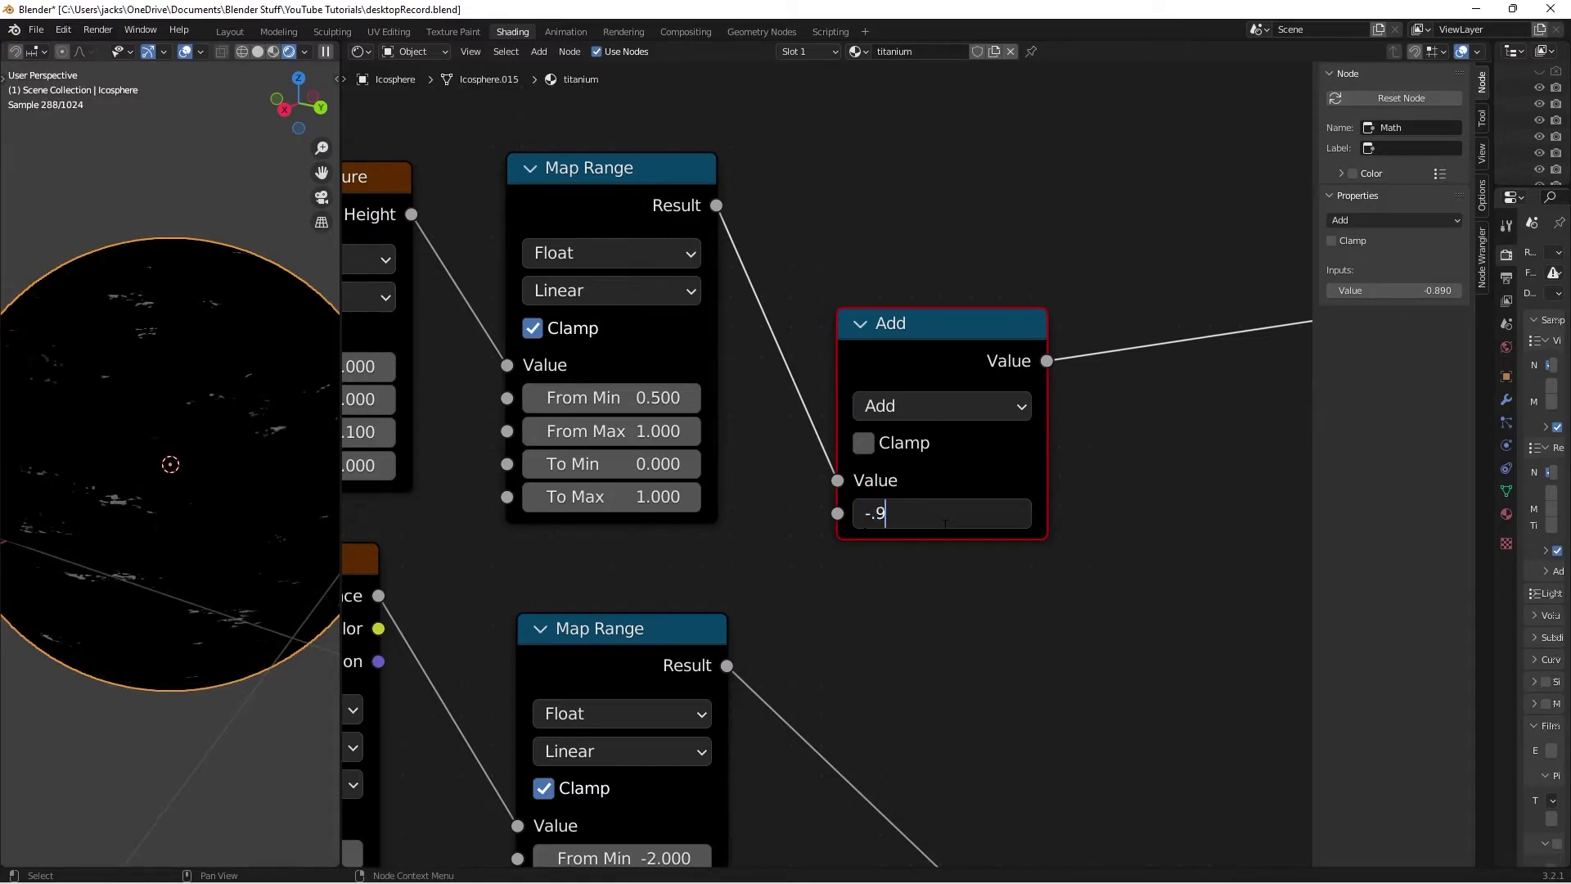
{"action": "key", "text": "Return"}
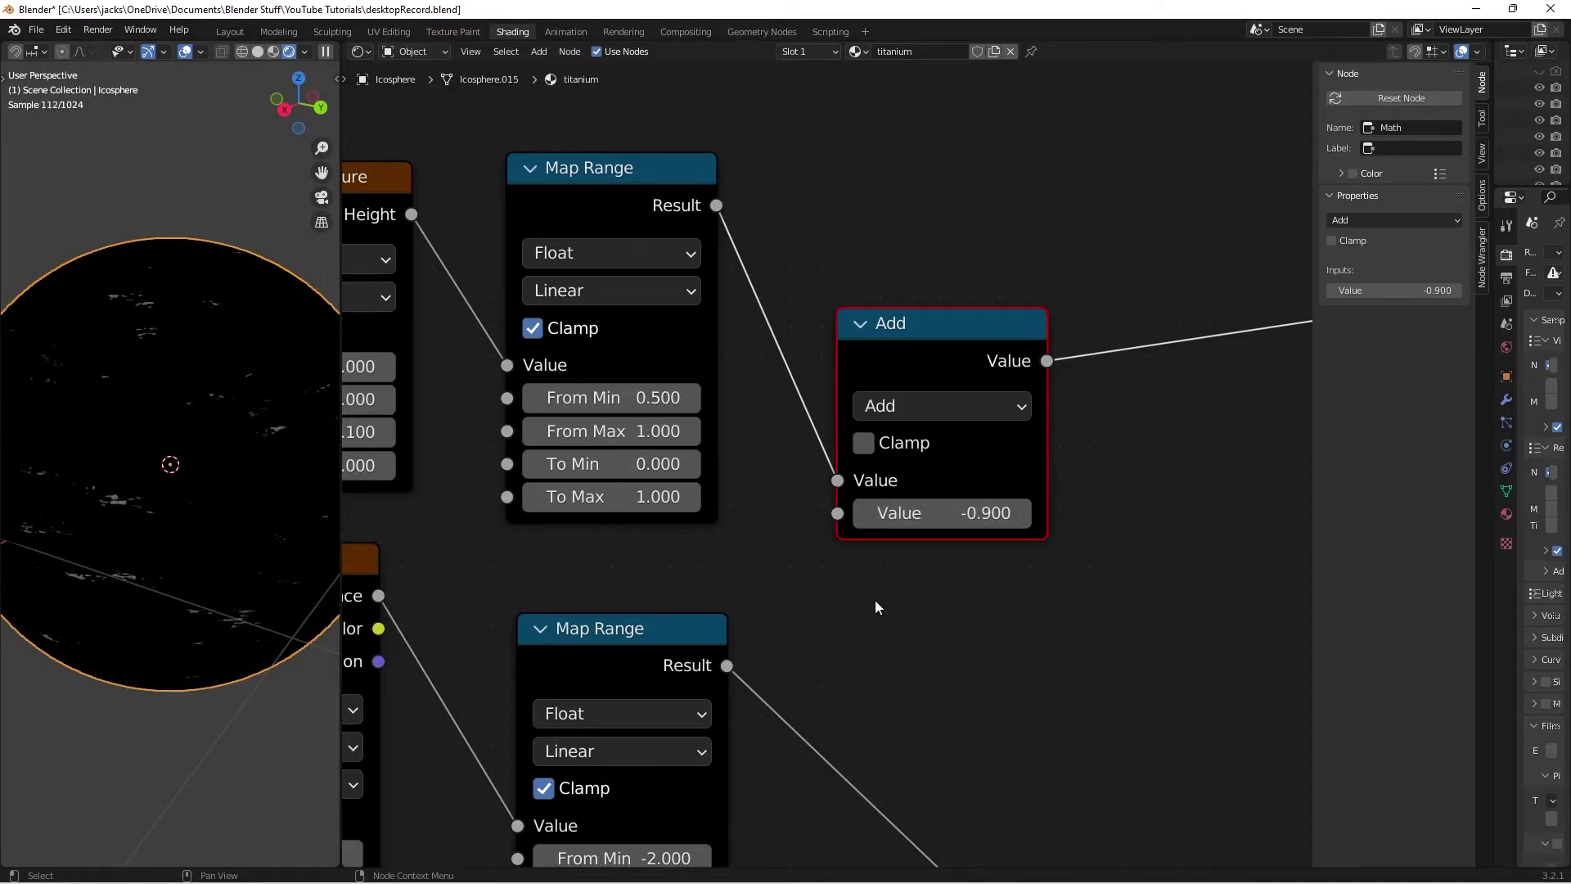
- Deselect the icosphere in the viewport and save the file
{"action": "key", "text": "b"}
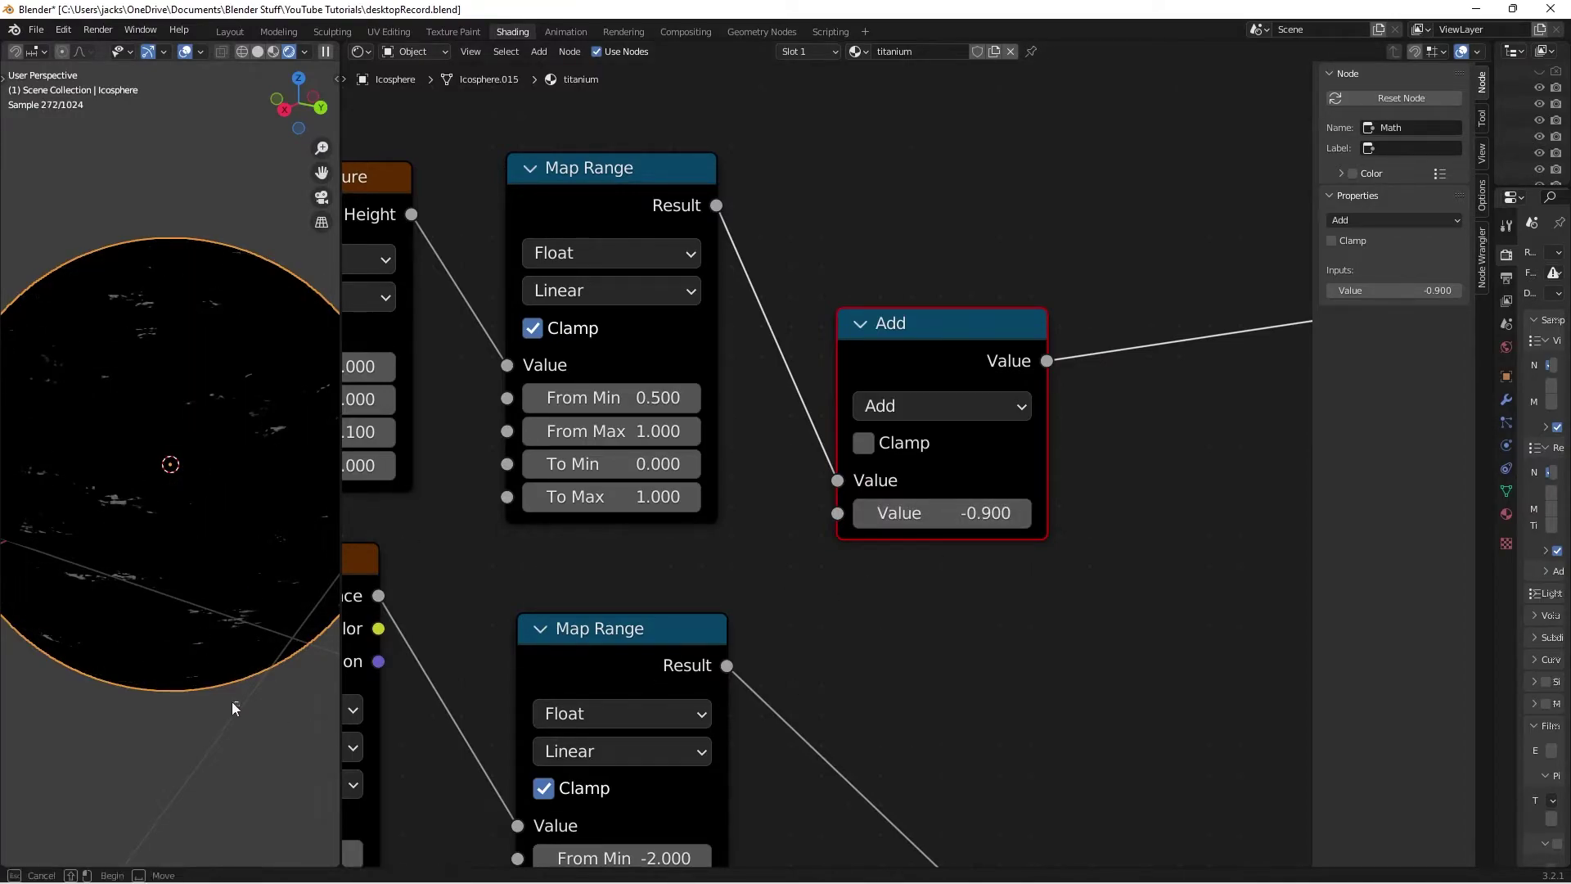
{"action": "left_click", "coordinate": [233, 707]}
{"action": "scroll", "coordinate": [870, 563], "scroll_direction": "down", "scroll_amount": 2}
{"action": "key", "text": "ctrl+s"}
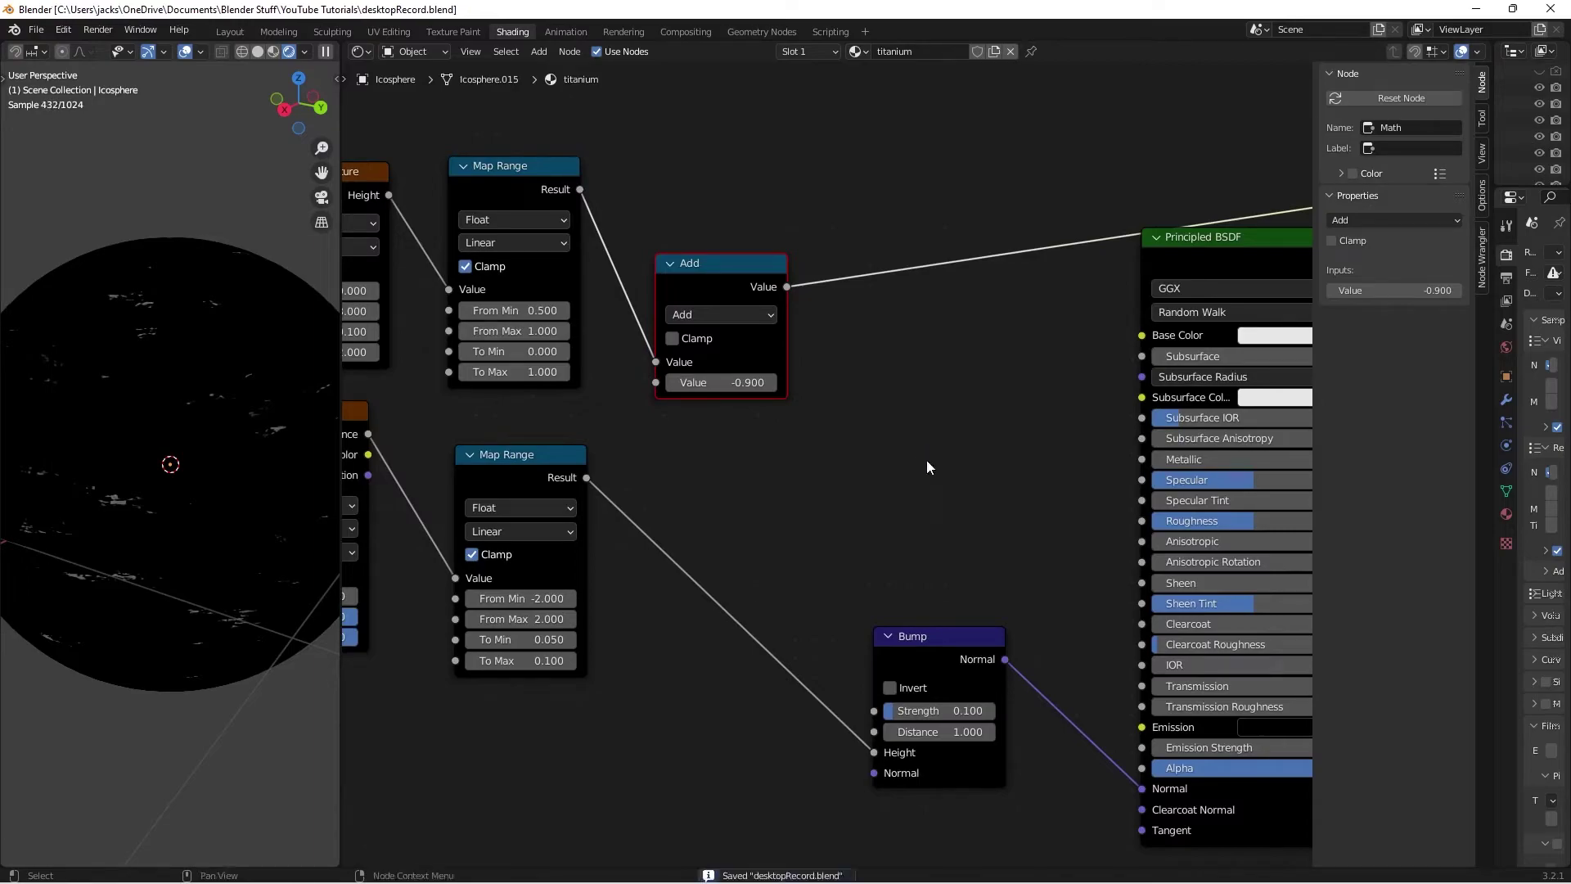
- Add a second Math node set to Add between the first Add node and the Principled BSDF
{"action": "middle_click_drag", "start_coordinate": [926, 460], "coordinate": [813, 448], "text": "ctrl"}
{"action": "left_click", "coordinate": [852, 410]}
{"action": "scroll", "coordinate": [831, 419], "scroll_direction": "up", "scroll_amount": 1}
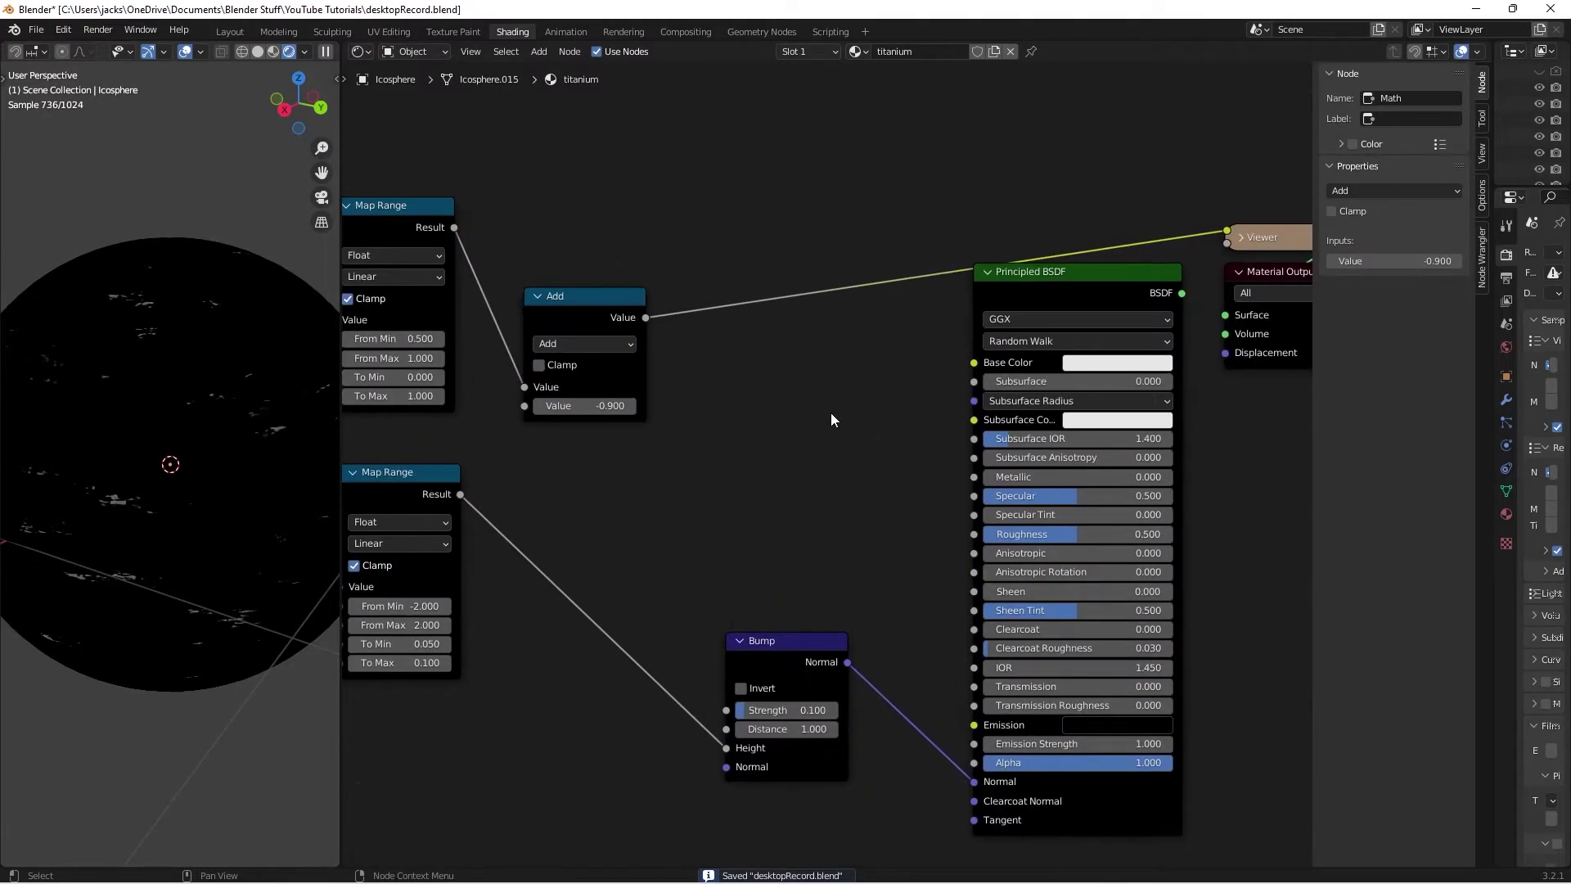
{"action": "key", "text": "shift+a"}
{"action": "left_click", "coordinate": [832, 413]}
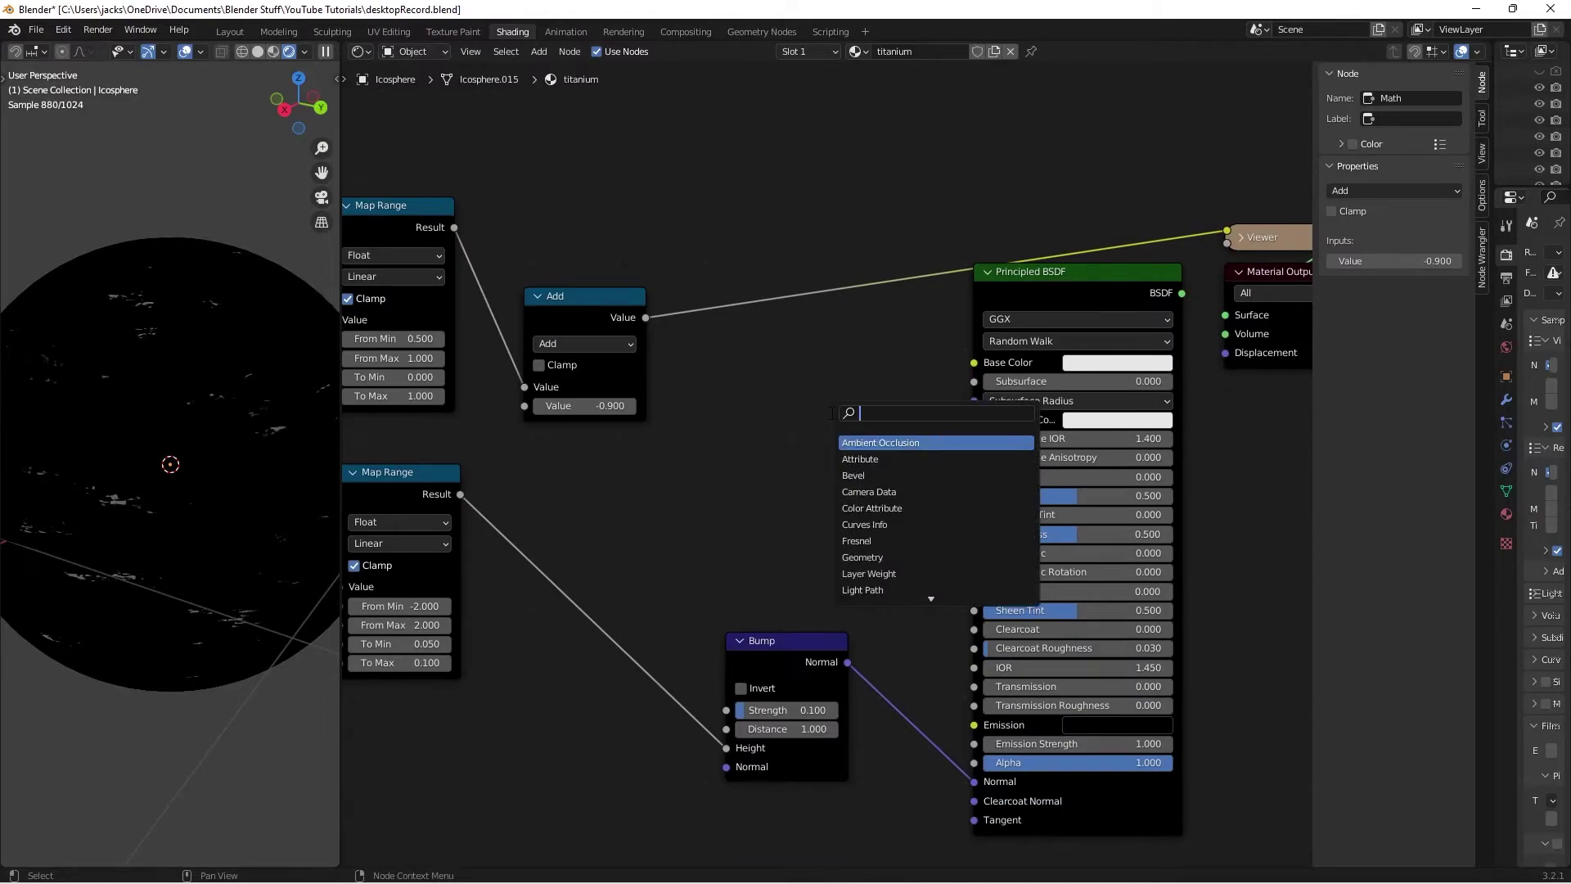
{"action": "type", "text": "math"}
{"action": "key", "text": "Return"}
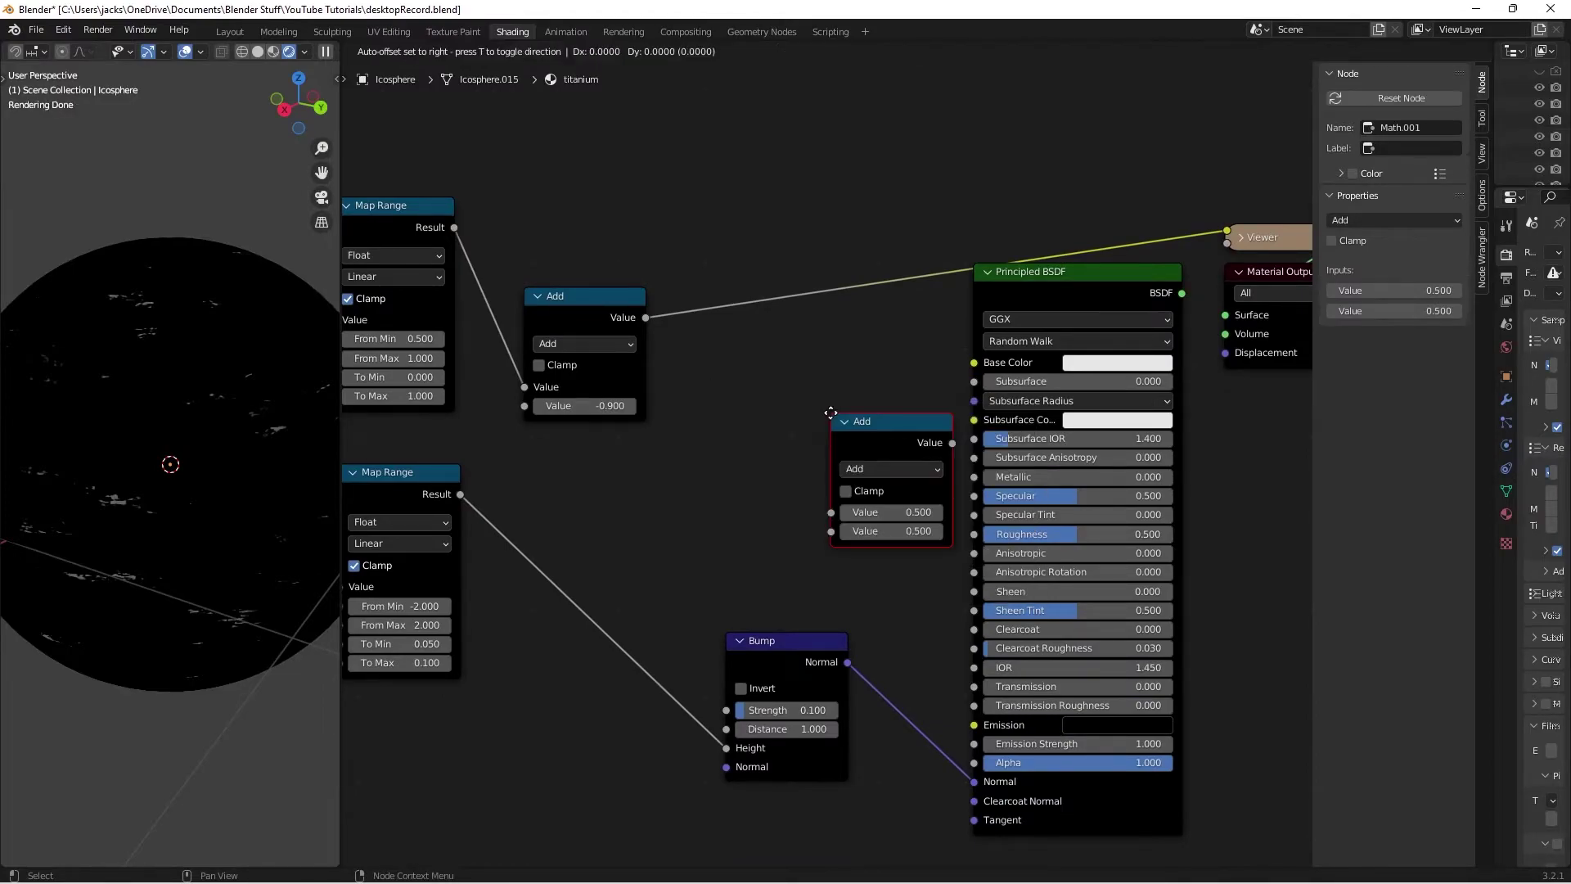
{"action": "left_click", "coordinate": [741, 418]}
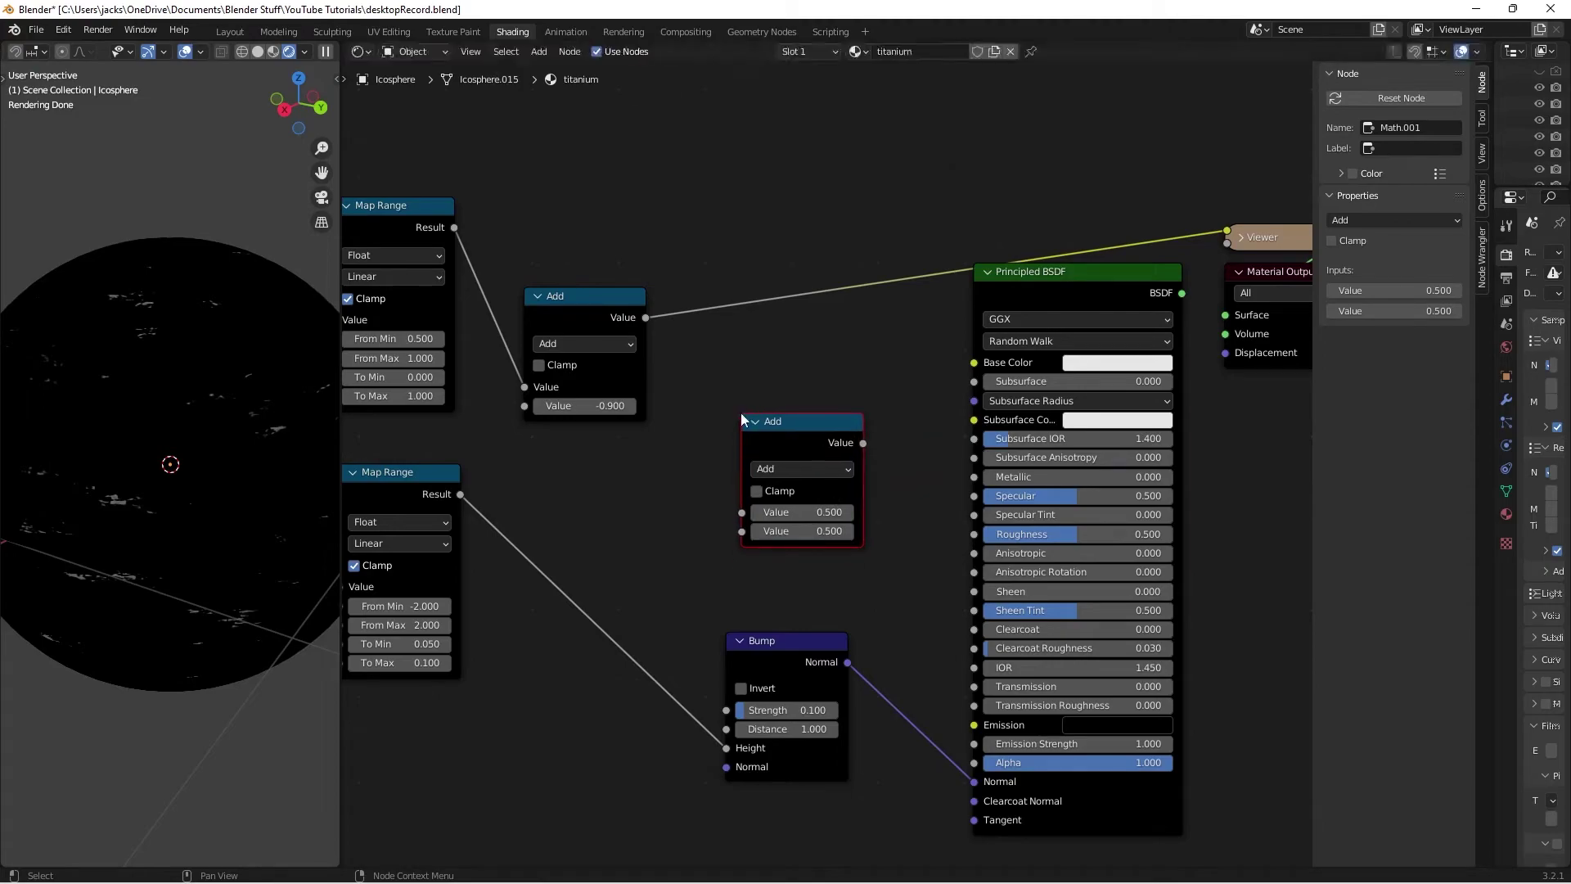
- Link the first Add node's output to the second Add node's first Value, and compare previews of both nodes
{"action": "left_click_drag", "start_coordinate": [646, 319], "coordinate": [744, 516]}
{"action": "left_click", "coordinate": [790, 430], "text": "ctrl+shift"}
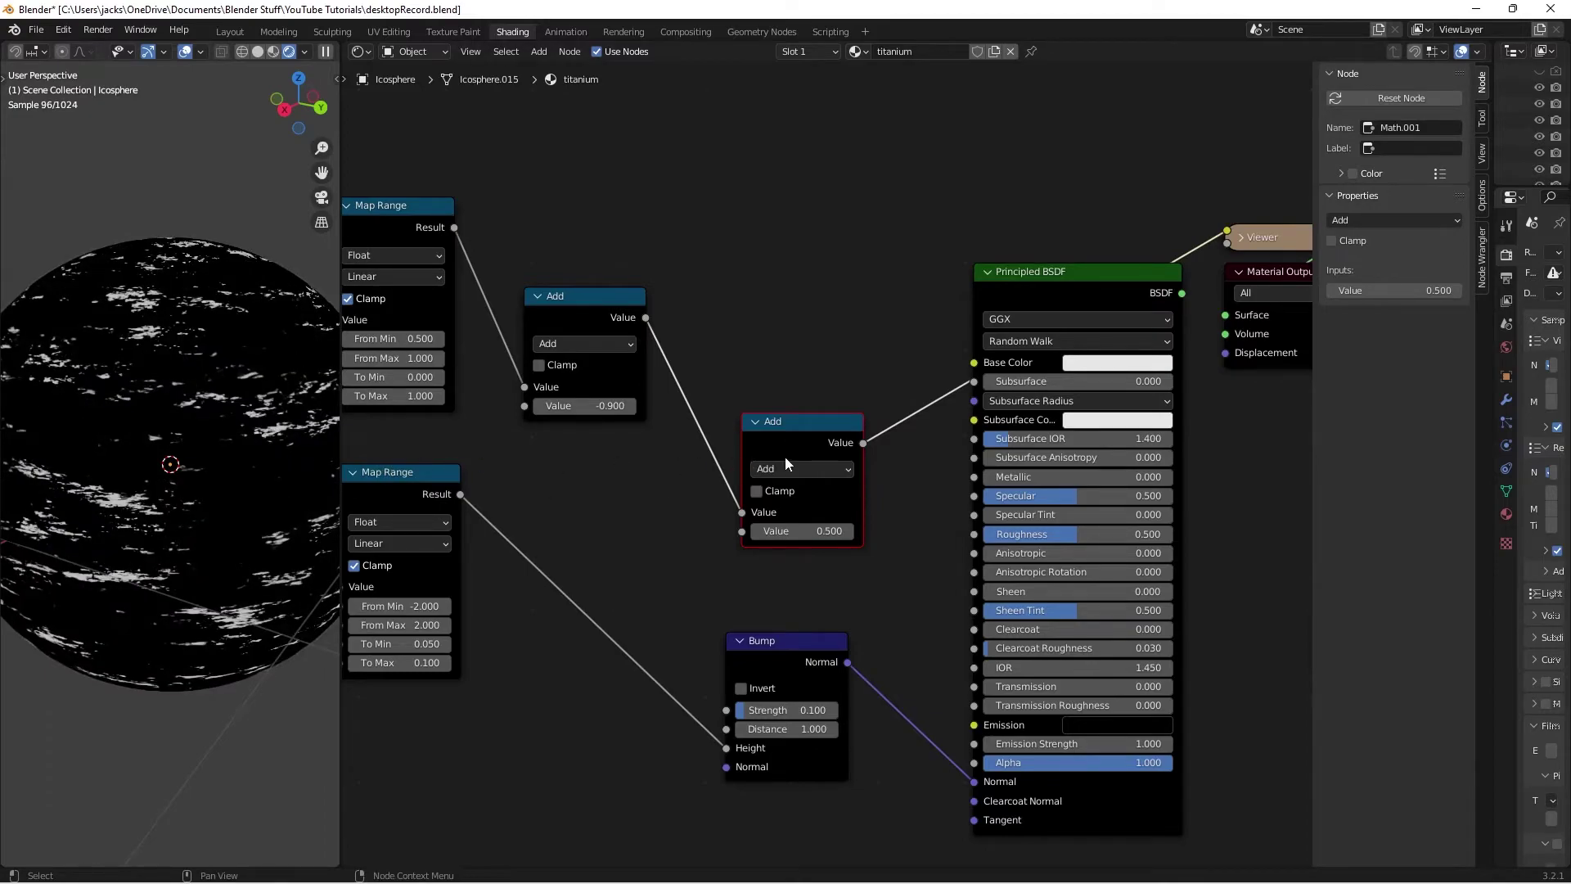
{"action": "scroll", "coordinate": [504, 495], "scroll_direction": "up", "scroll_amount": 1}
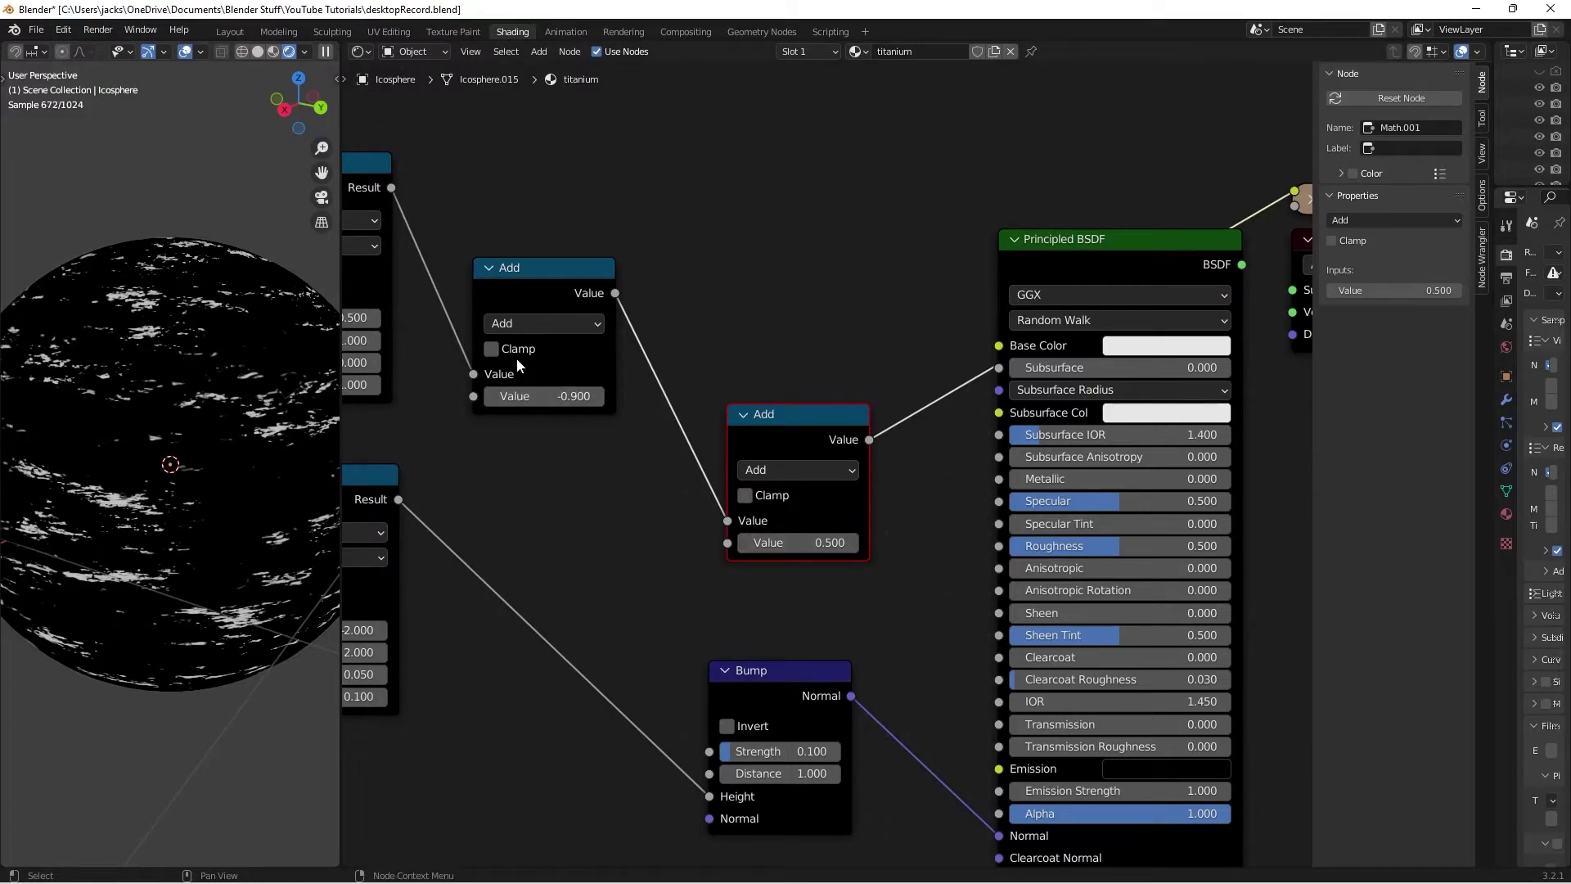
{"action": "middle_click_drag", "start_coordinate": [508, 453], "coordinate": [618, 491]}
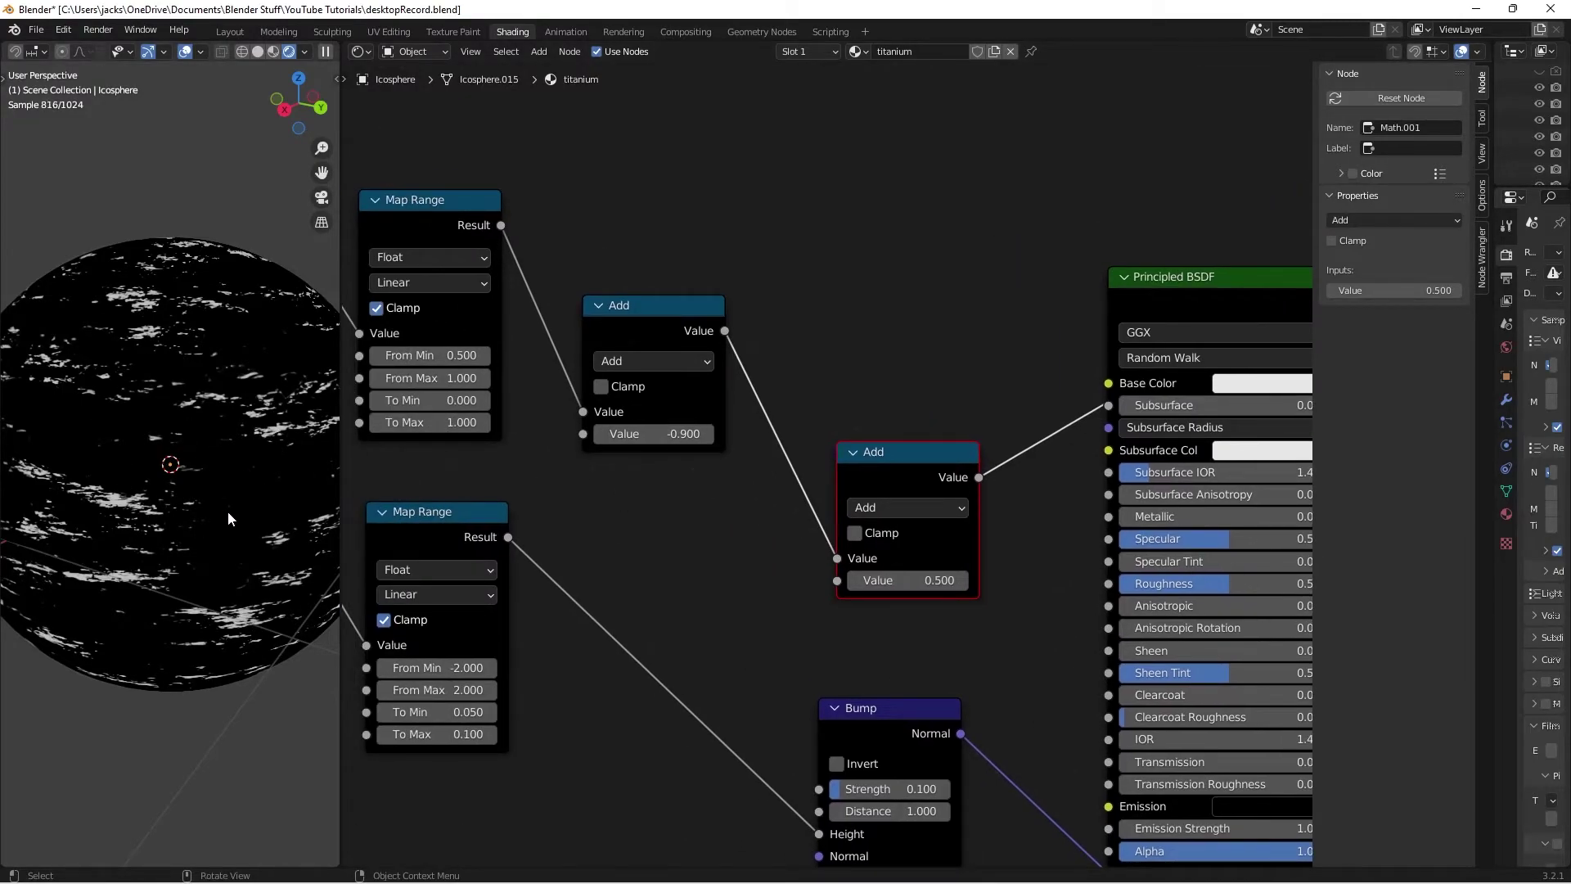
{"action": "left_click", "coordinate": [661, 317], "text": "ctrl+shift"}
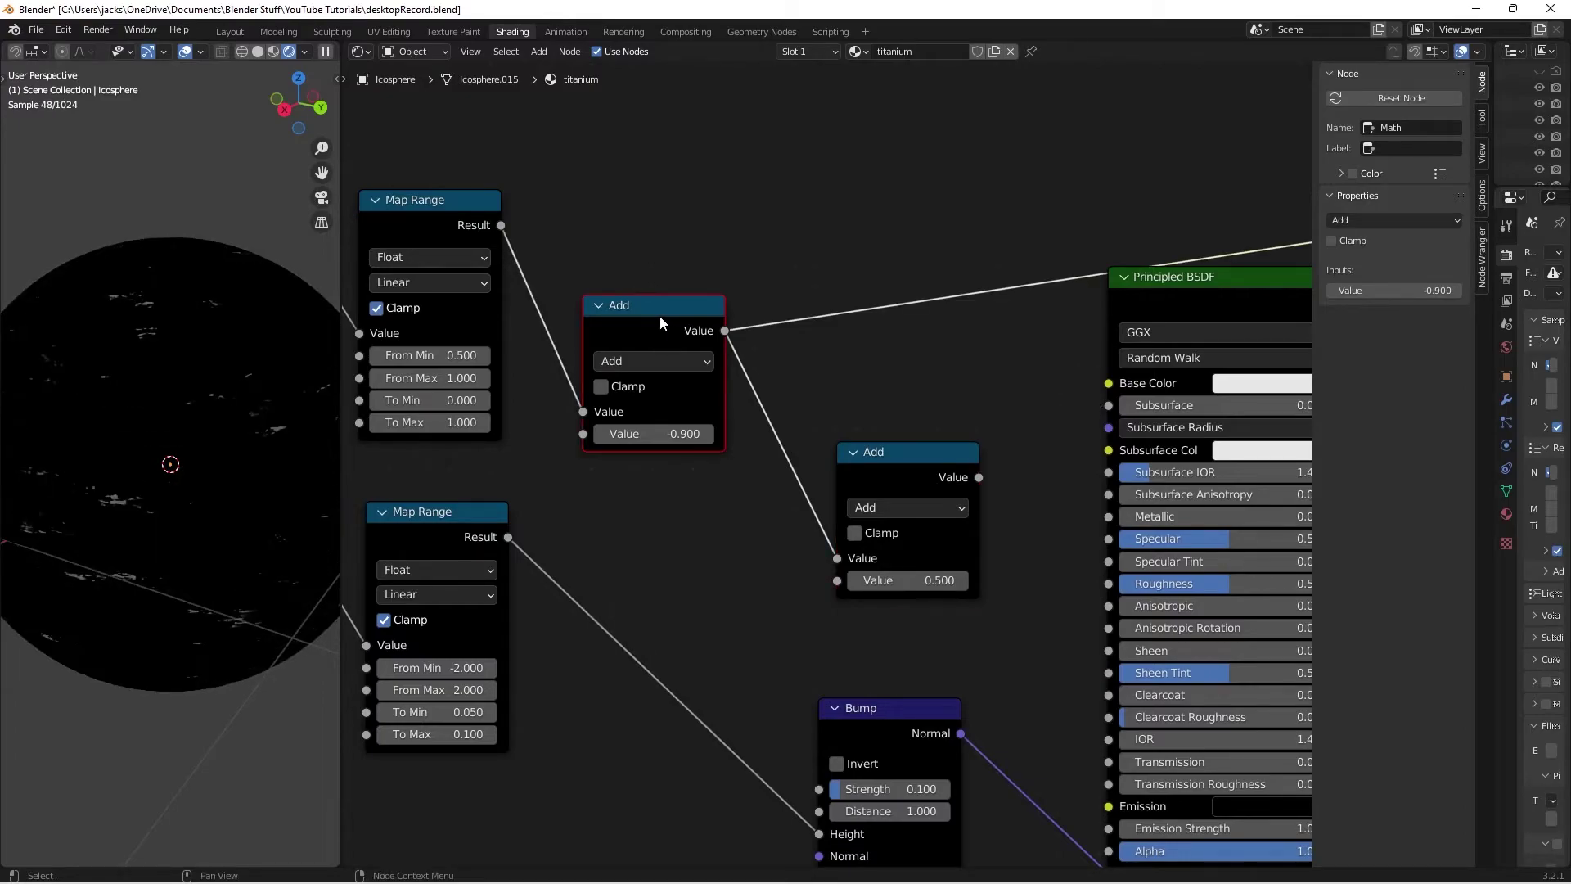
{"action": "left_click", "coordinate": [891, 483], "text": "ctrl+shift"}
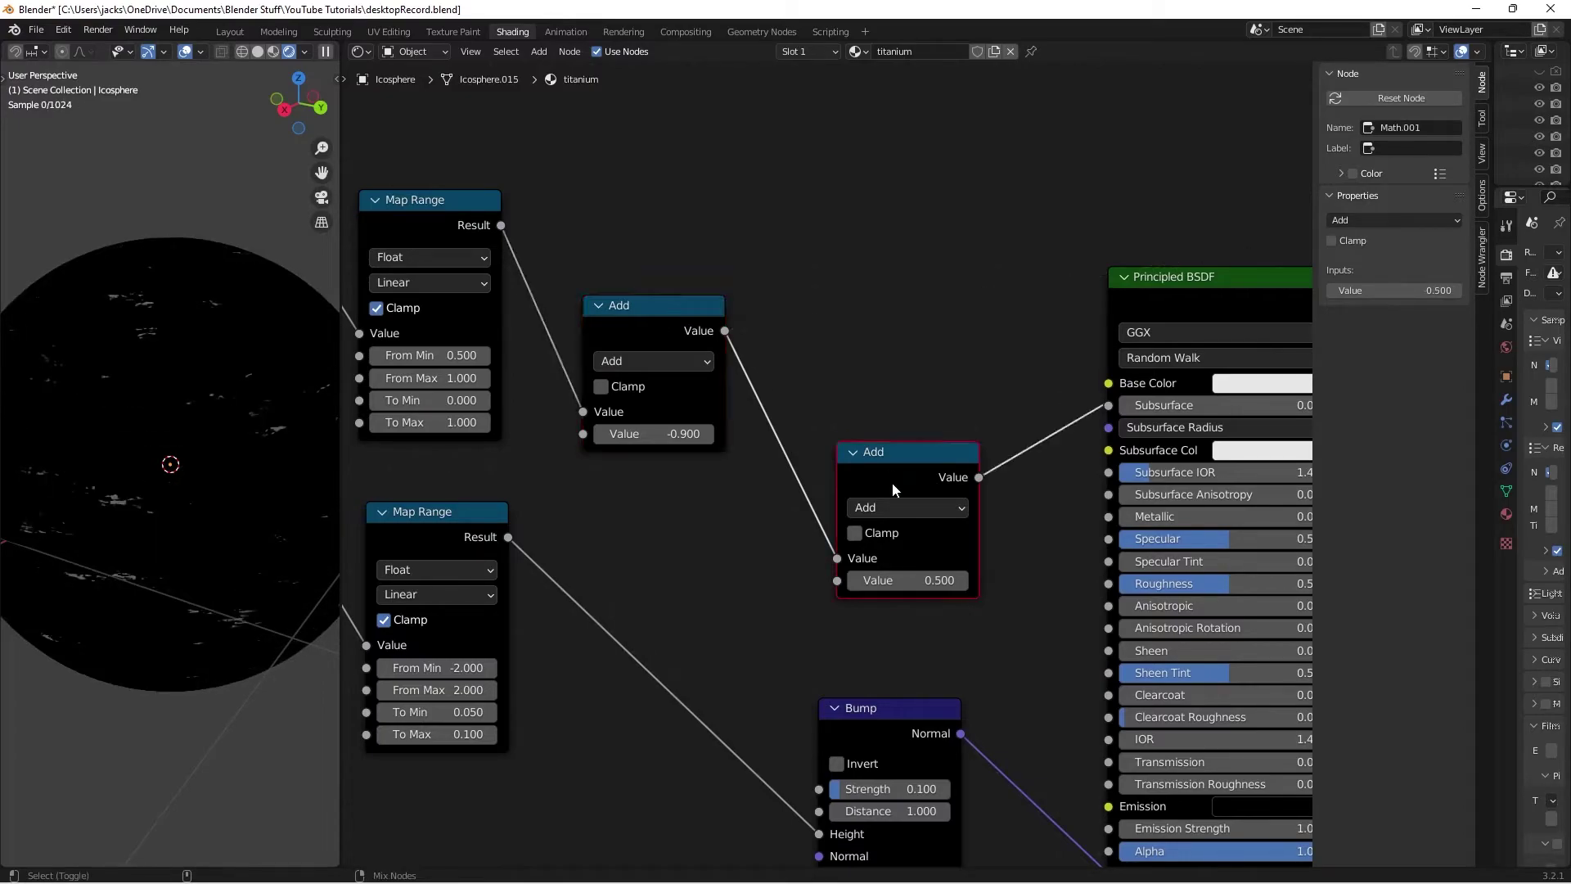
- Enable Clamp on both Add nodes and preview the output of the second one
{"action": "left_click", "coordinate": [605, 389]}
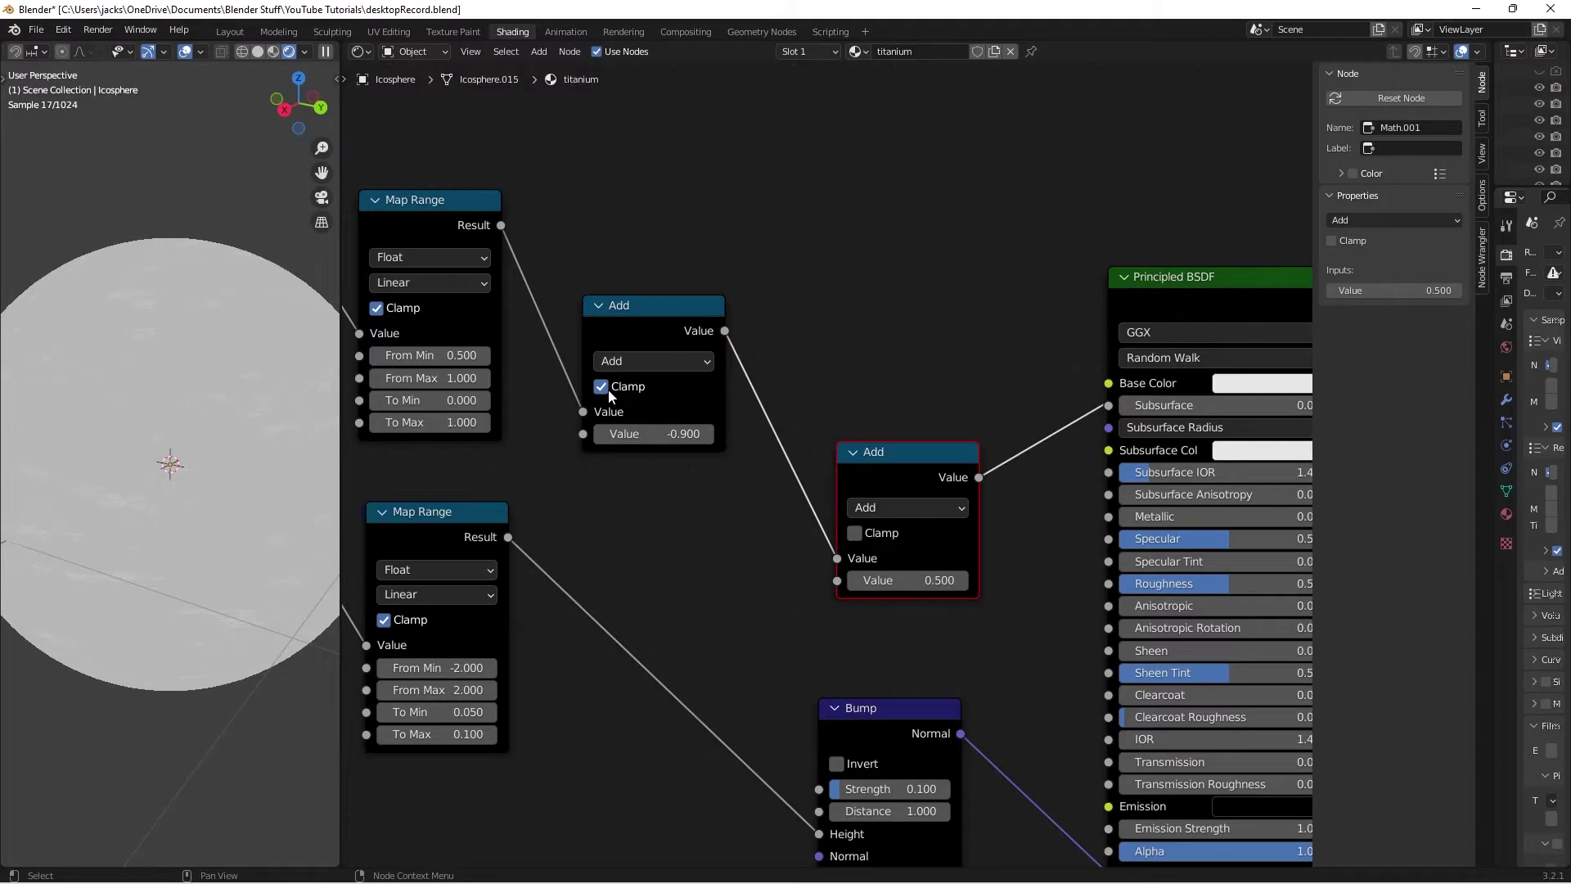
{"action": "scroll", "coordinate": [686, 368], "scroll_direction": "up", "scroll_amount": 2}
{"action": "left_click", "coordinate": [704, 366], "text": "ctrl+shift"}
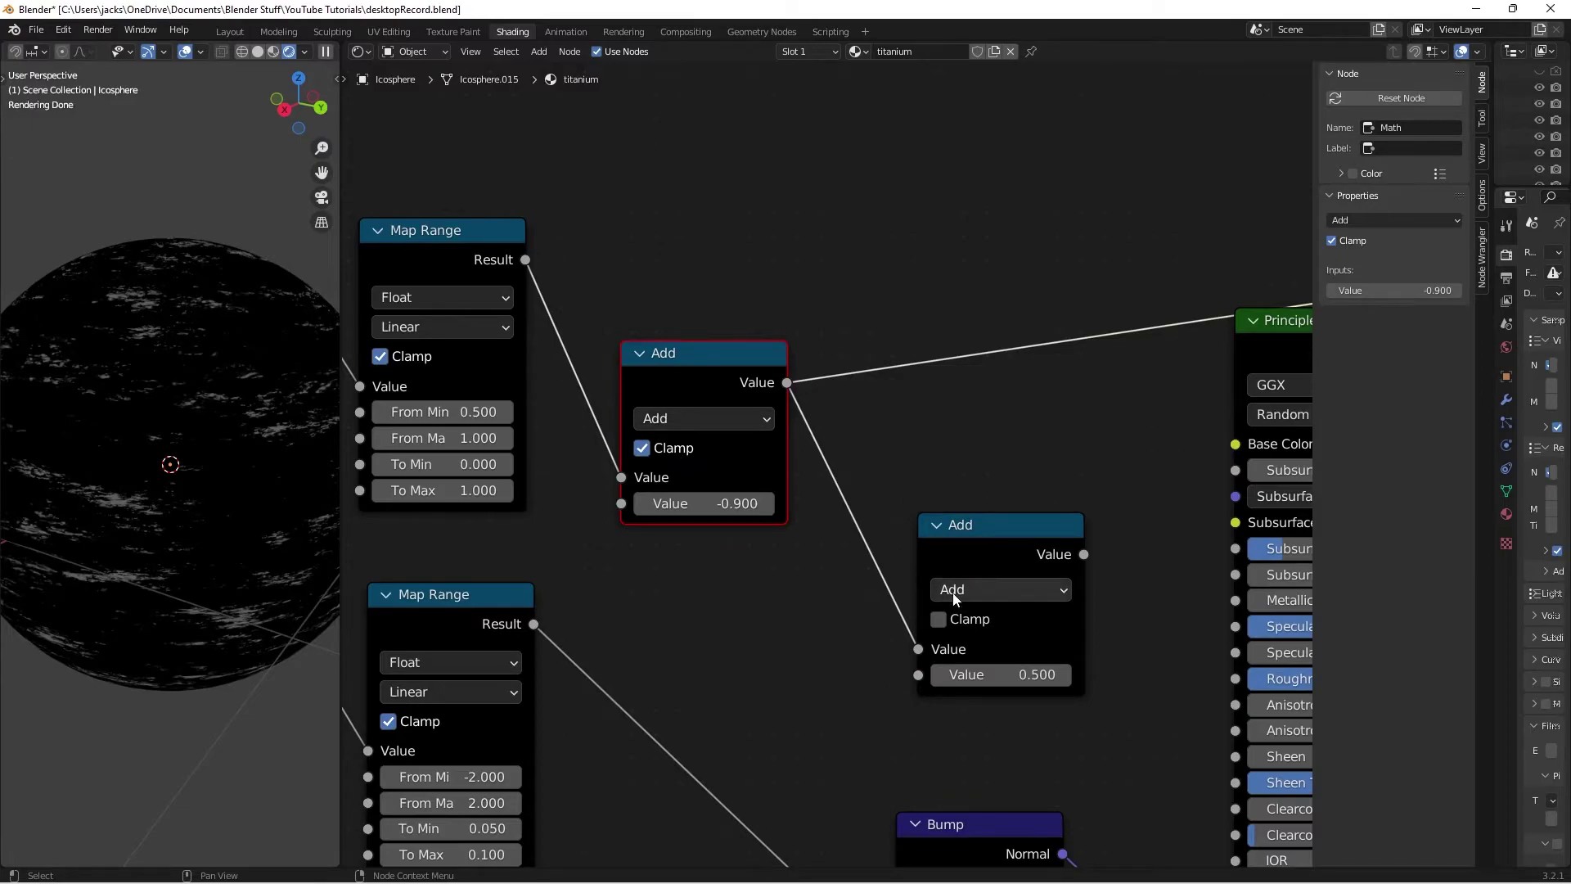
{"action": "left_click", "coordinate": [940, 542], "text": "ctrl+shift"}
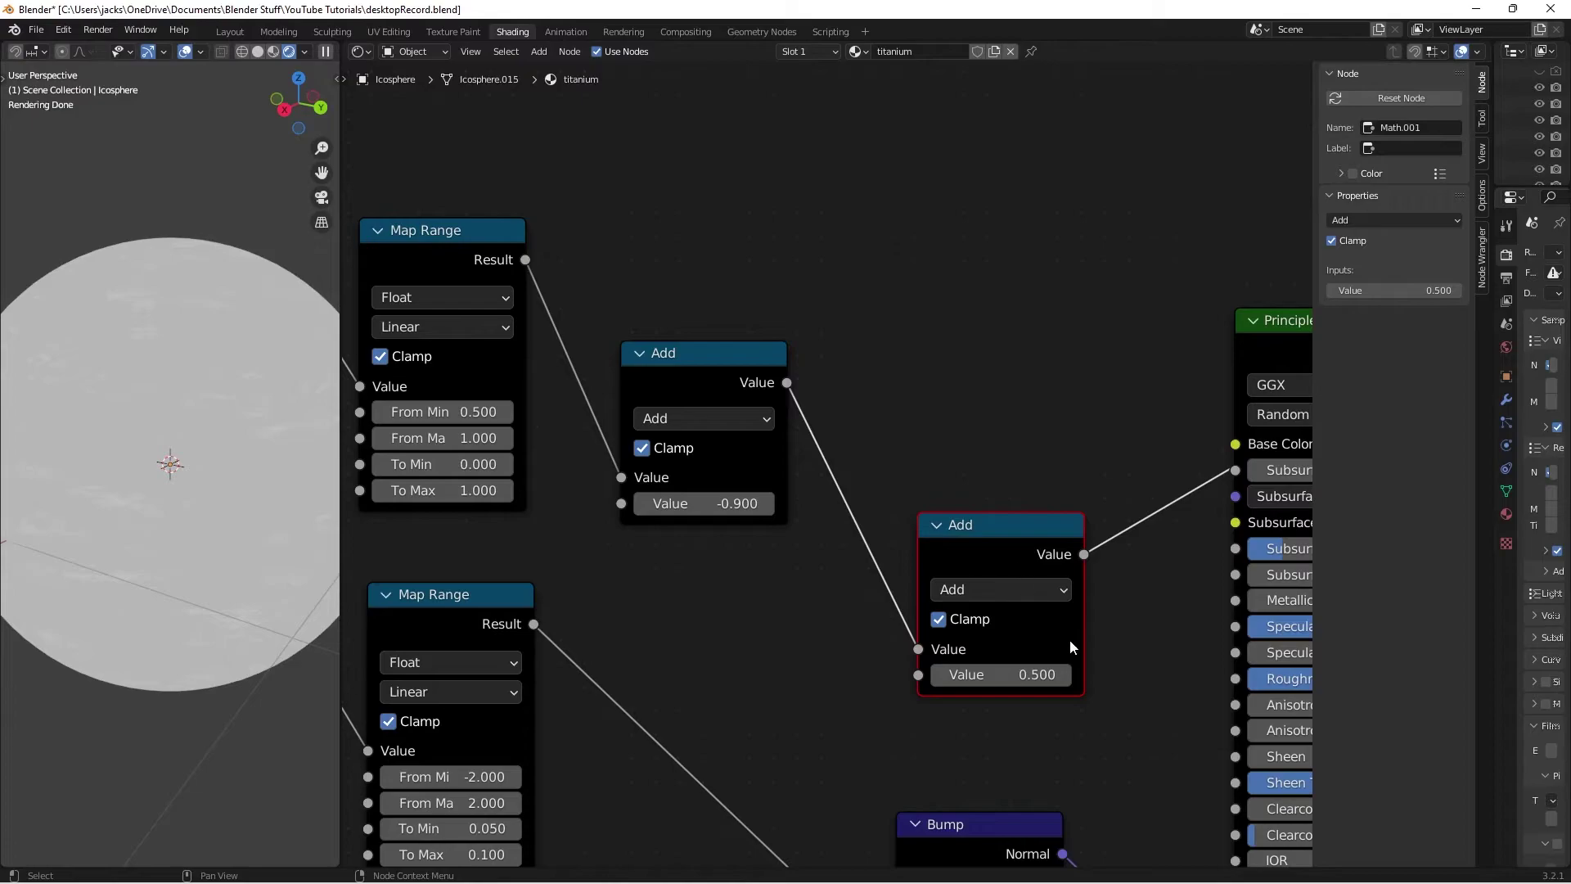
- Try 0.04 and -0.04 as the second Add node's value, and set it to 0.25
{"action": "left_click_drag", "start_coordinate": [1006, 675], "coordinate": [937, 674], "text": "shift"}
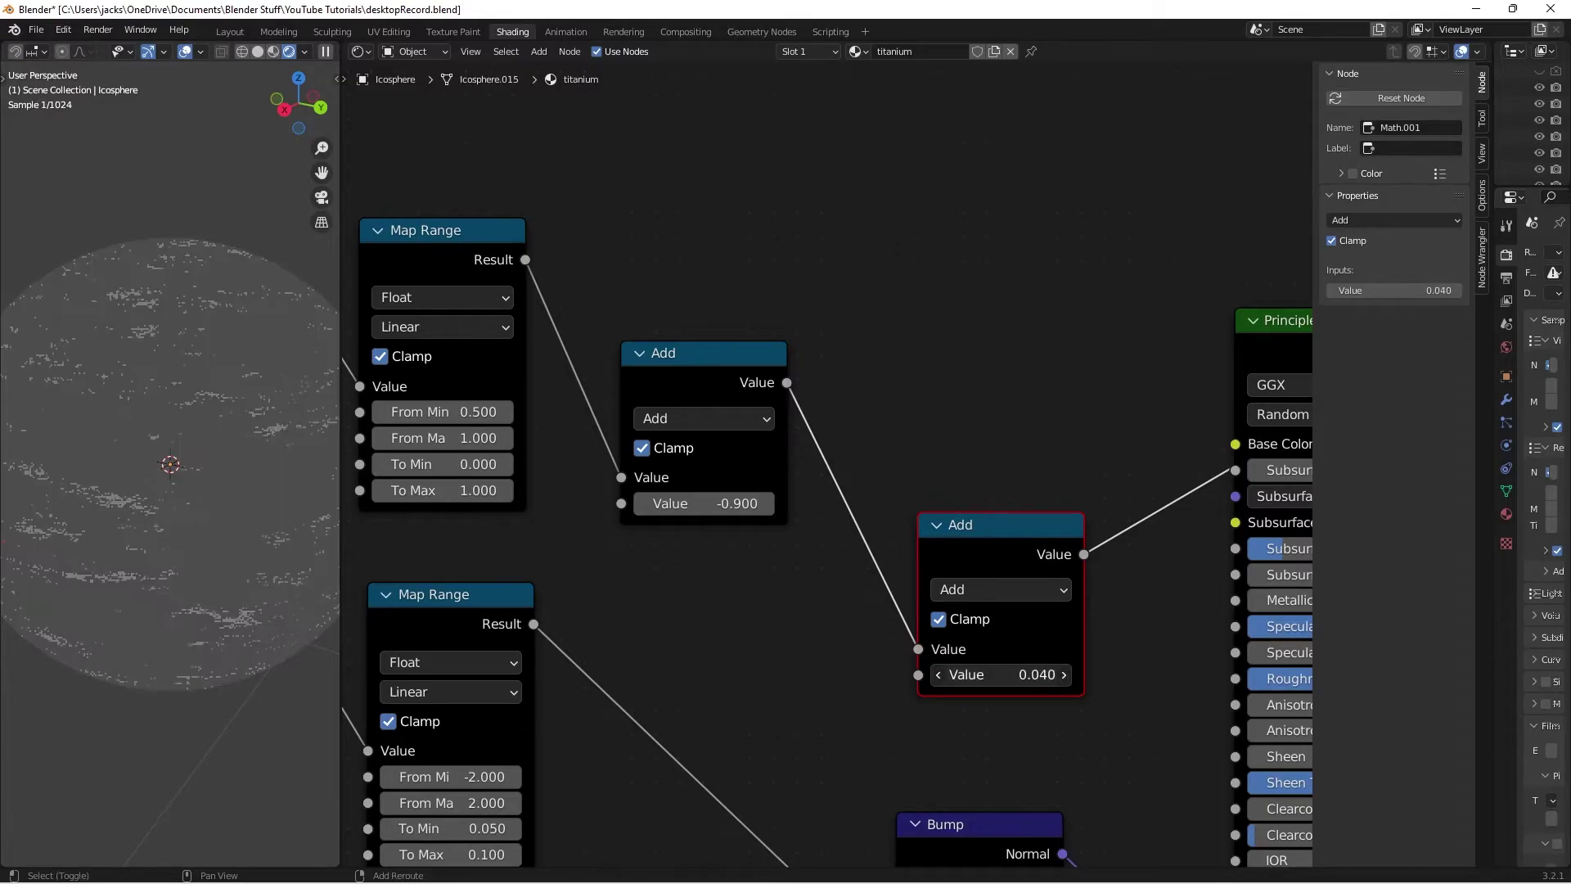
{"action": "key", "text": "minus"}
{"action": "left_click", "coordinate": [1019, 468]}
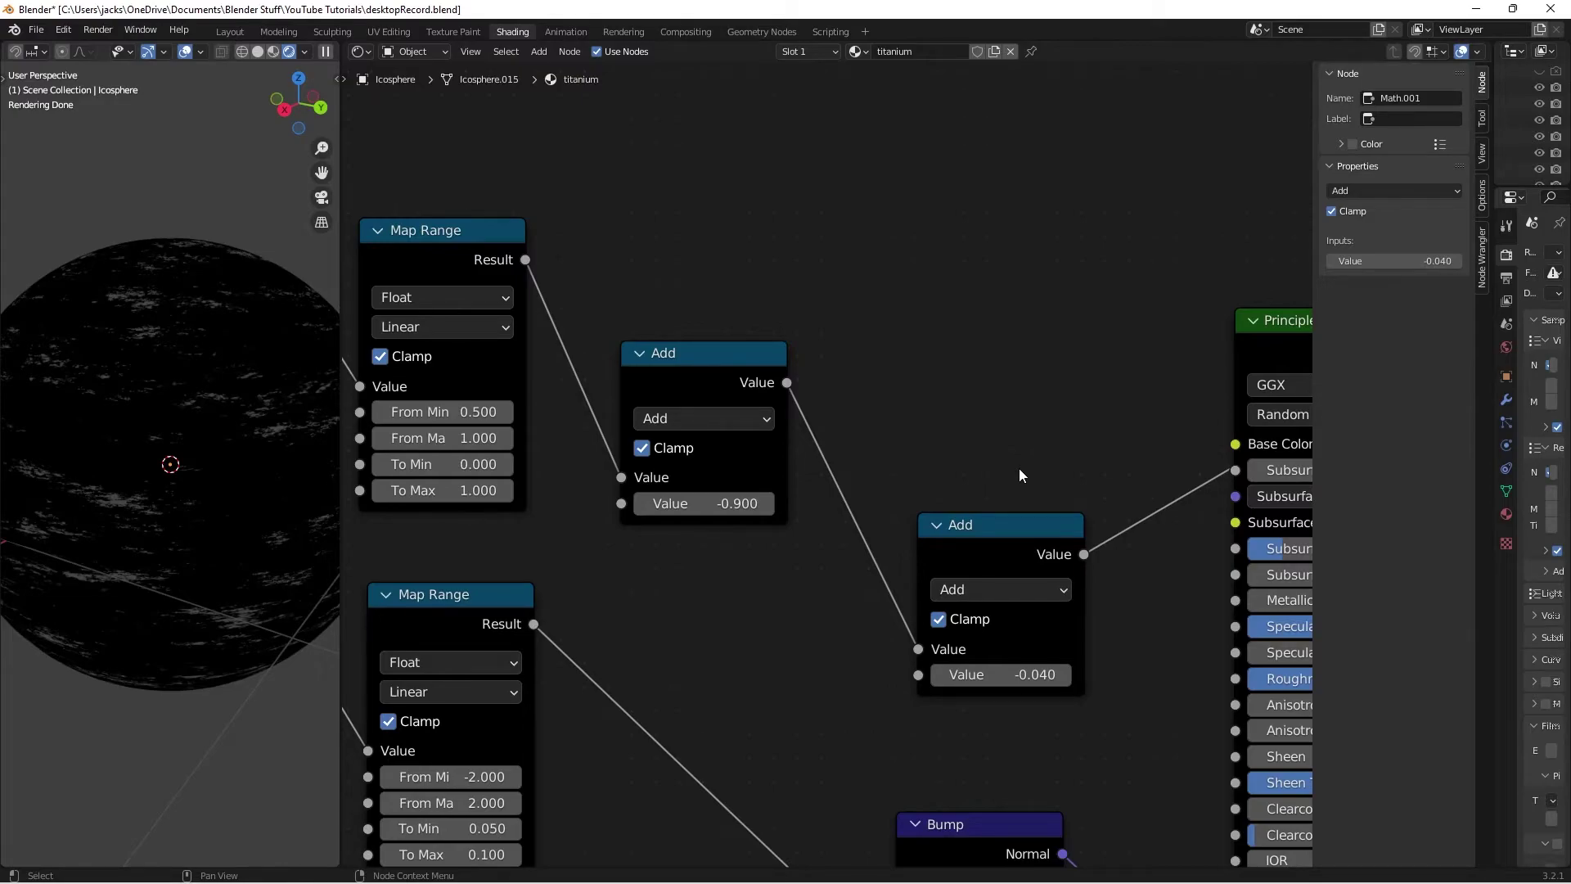
{"action": "left_click", "coordinate": [968, 674]}
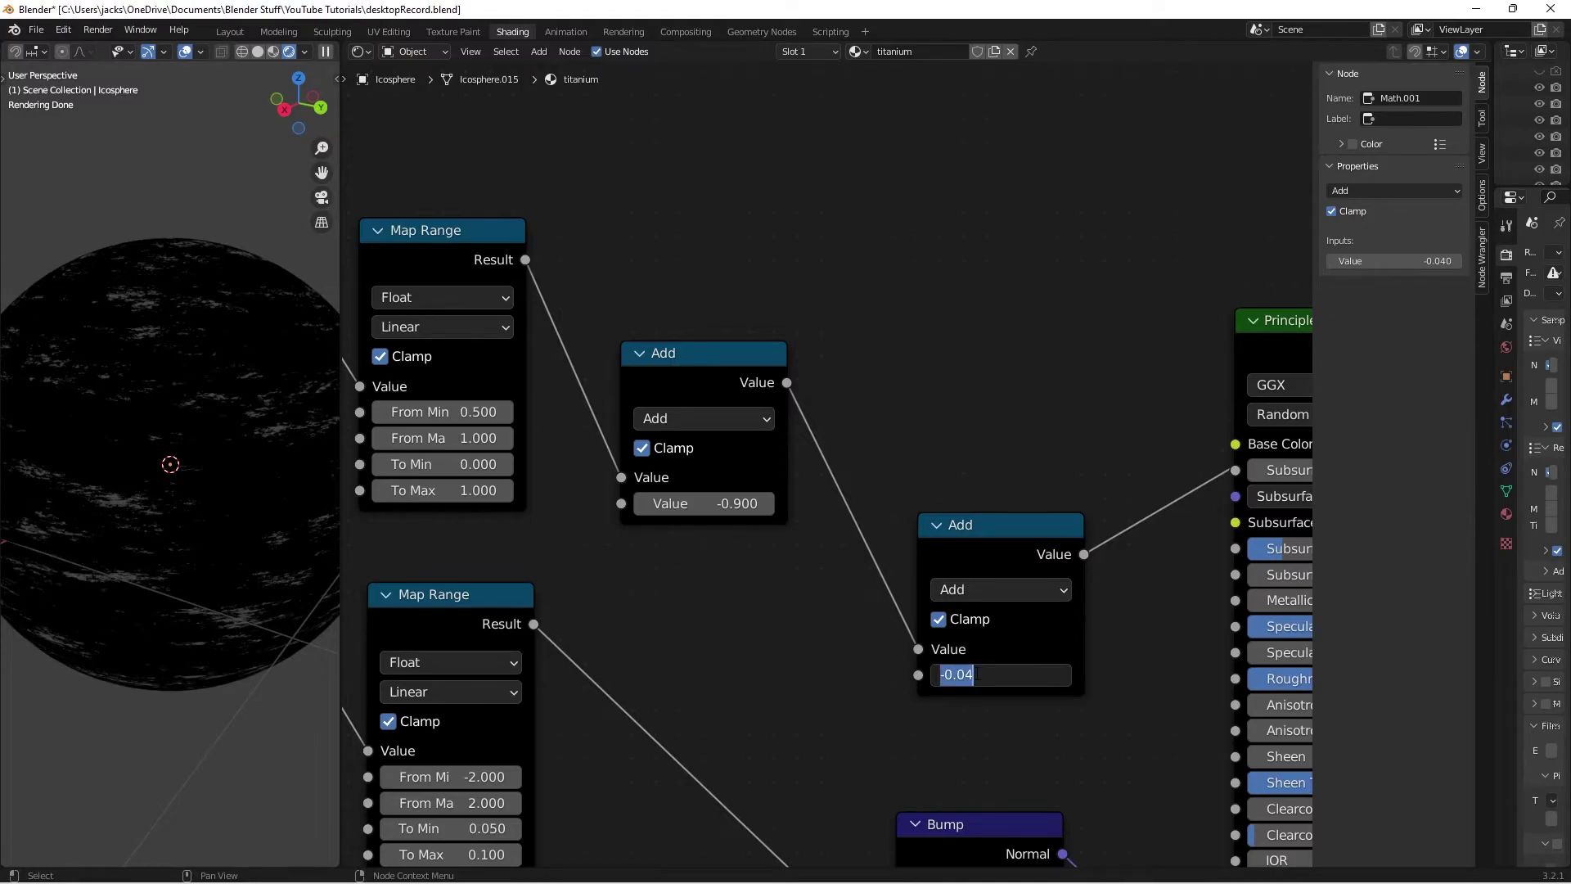
{"action": "type", "text": "0.25"}
{"action": "key", "text": "Return"}
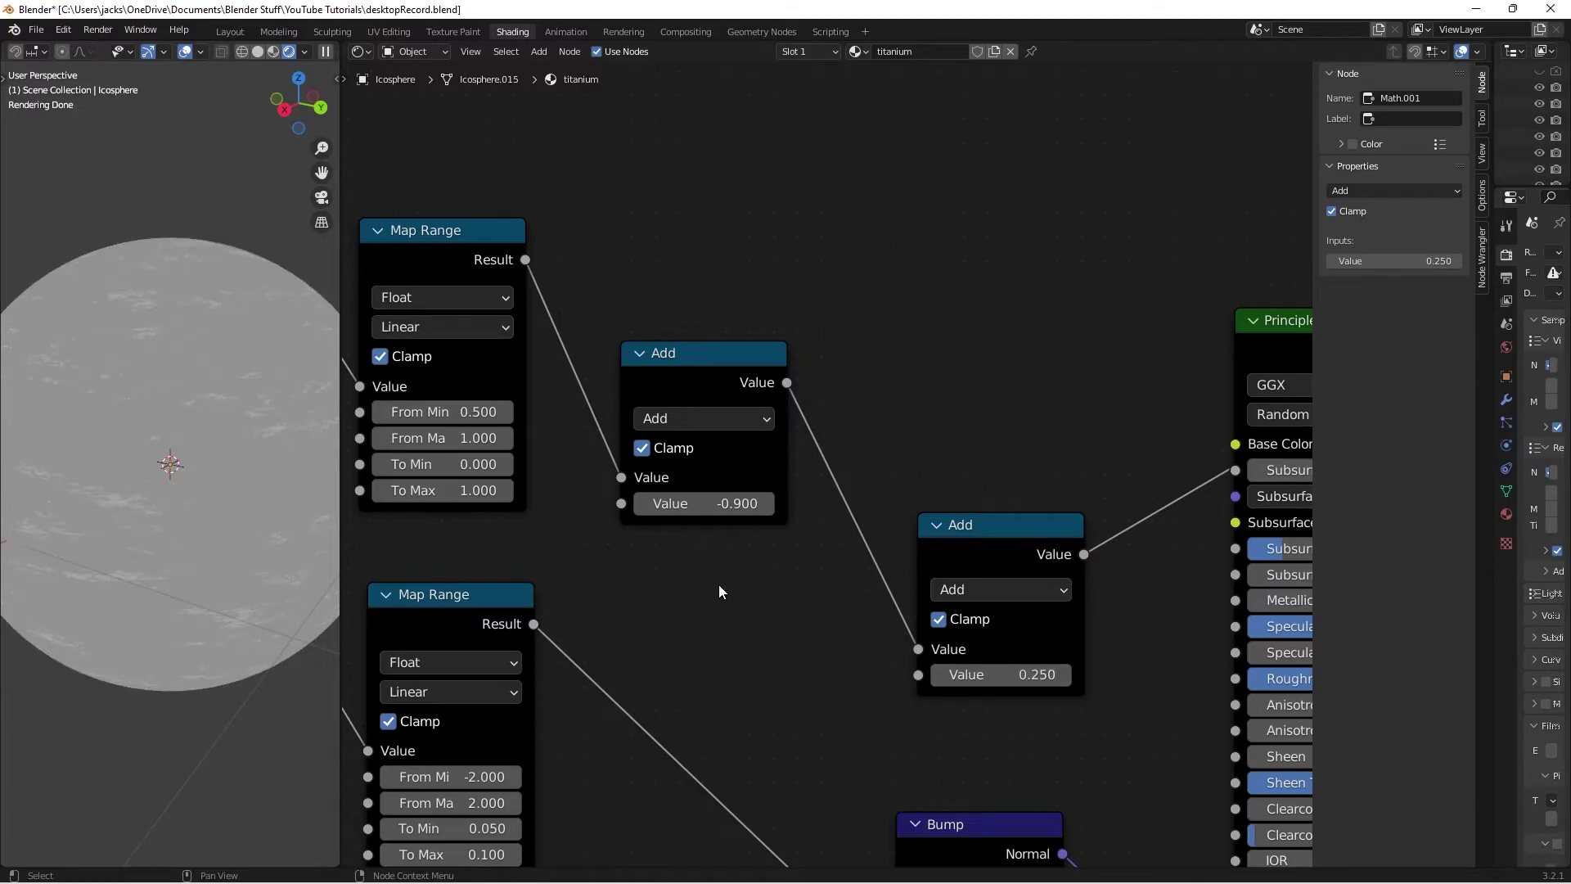
- Link the second Add node's output to the Principled BSDF's Roughness, and preview the full shader
{"action": "scroll", "coordinate": [1062, 455], "scroll_direction": "up", "scroll_amount": 1}
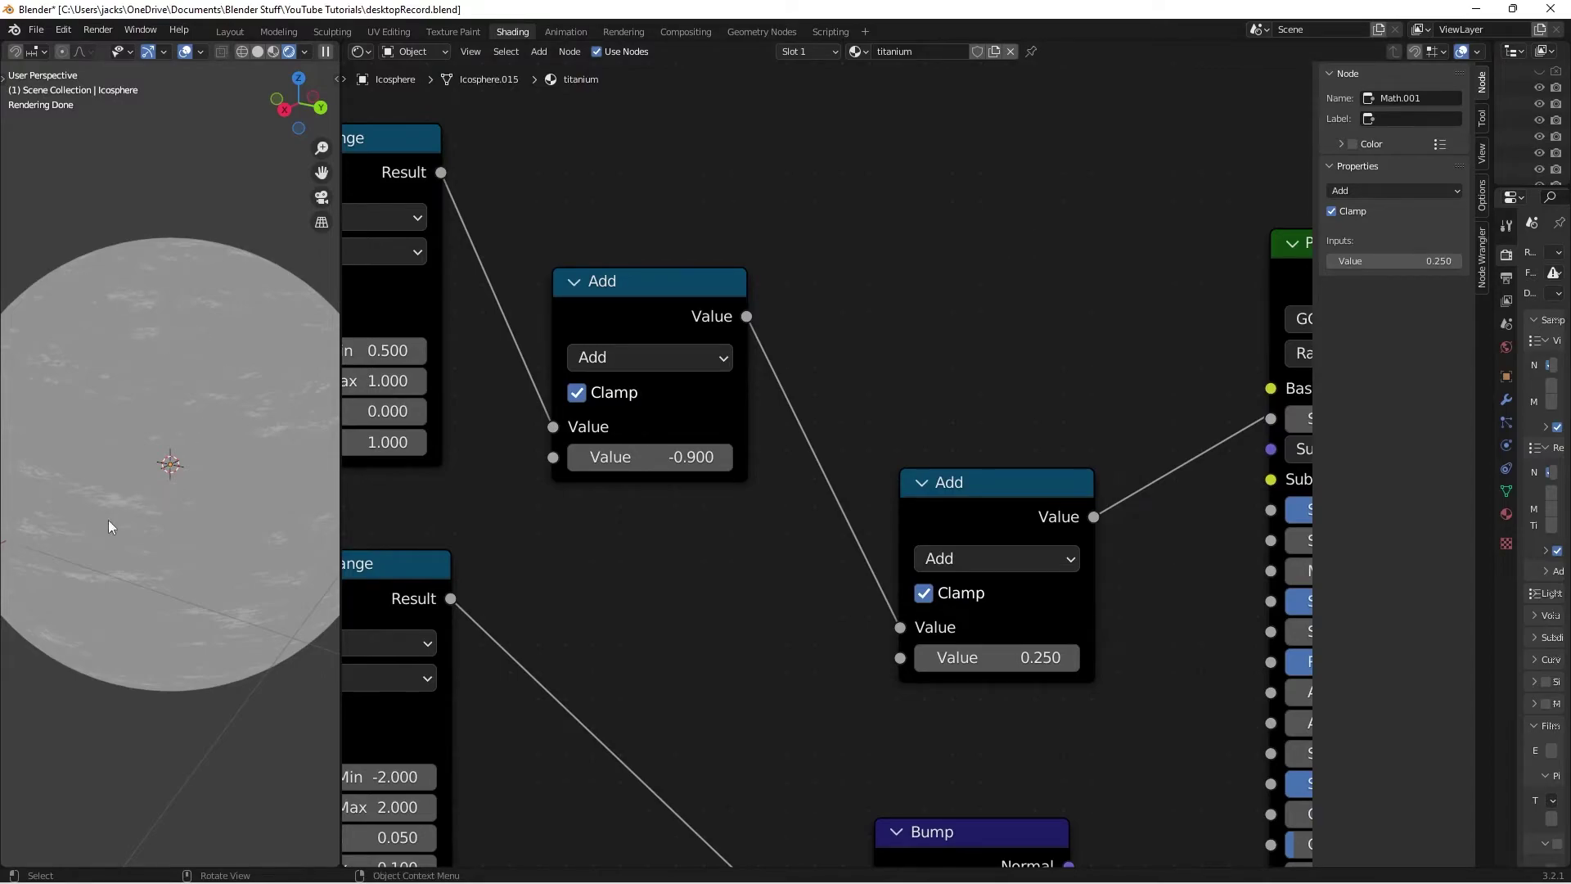
{"action": "middle_click_drag", "start_coordinate": [778, 568], "coordinate": [589, 449]}
{"action": "scroll", "coordinate": [589, 450], "scroll_direction": "down", "scroll_amount": 1}
{"action": "left_click_drag", "start_coordinate": [795, 406], "coordinate": [1028, 523]}
{"action": "left_click", "coordinate": [1145, 232]}
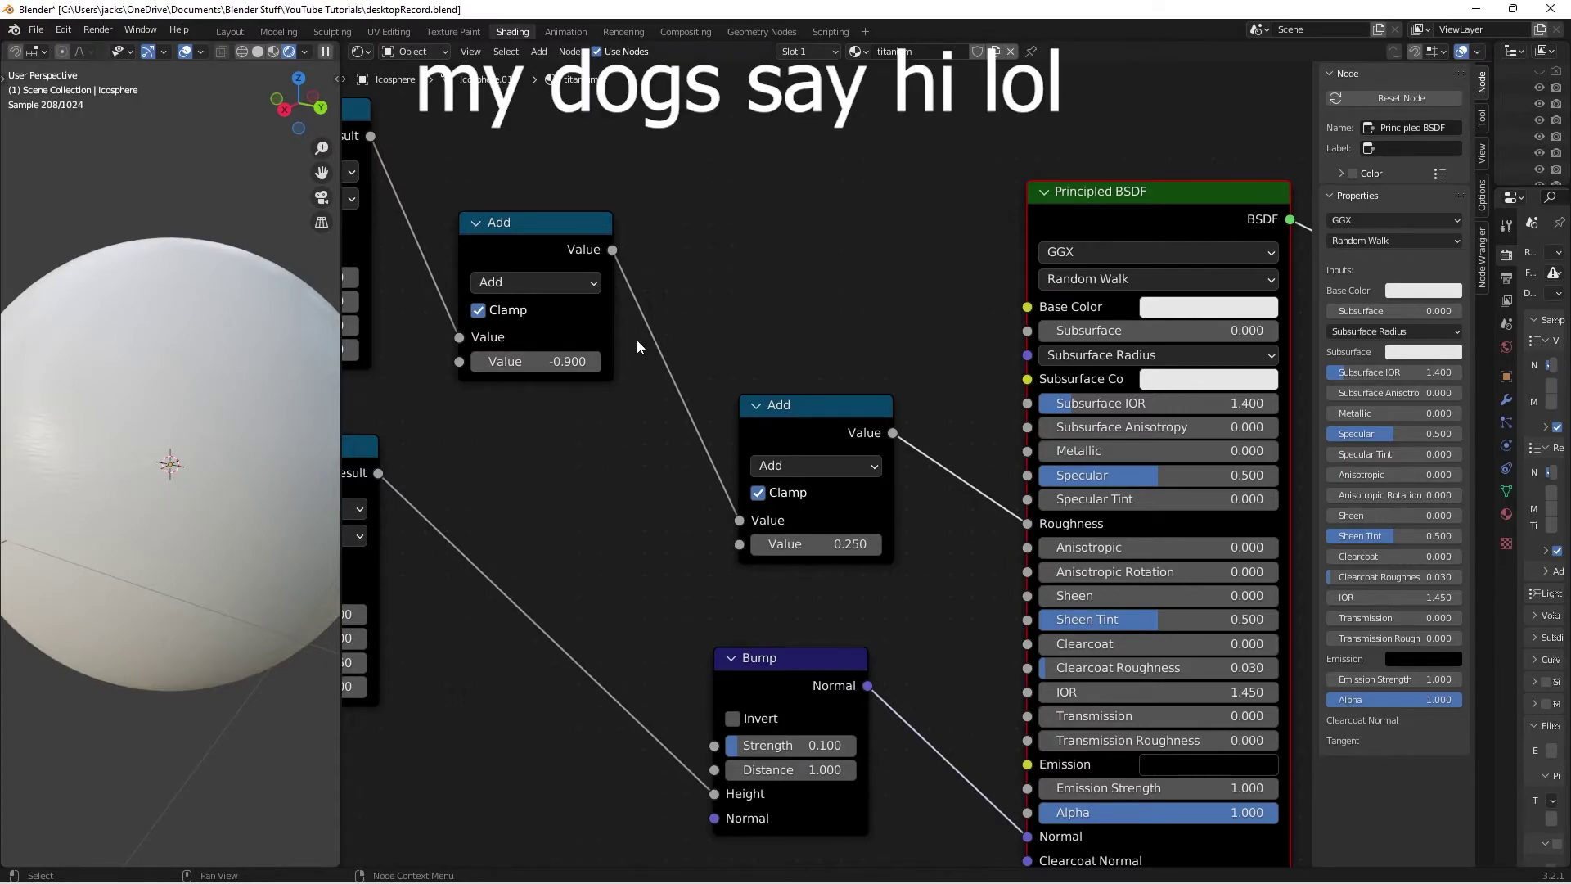
- Set the Principled BSDF's Metallic to 1
{"action": "middle_click_drag", "start_coordinate": [636, 341], "coordinate": [591, 367]}
{"action": "scroll", "coordinate": [591, 367], "scroll_direction": "down", "scroll_amount": 1}
{"action": "middle_click_drag", "start_coordinate": [790, 391], "coordinate": [720, 385]}
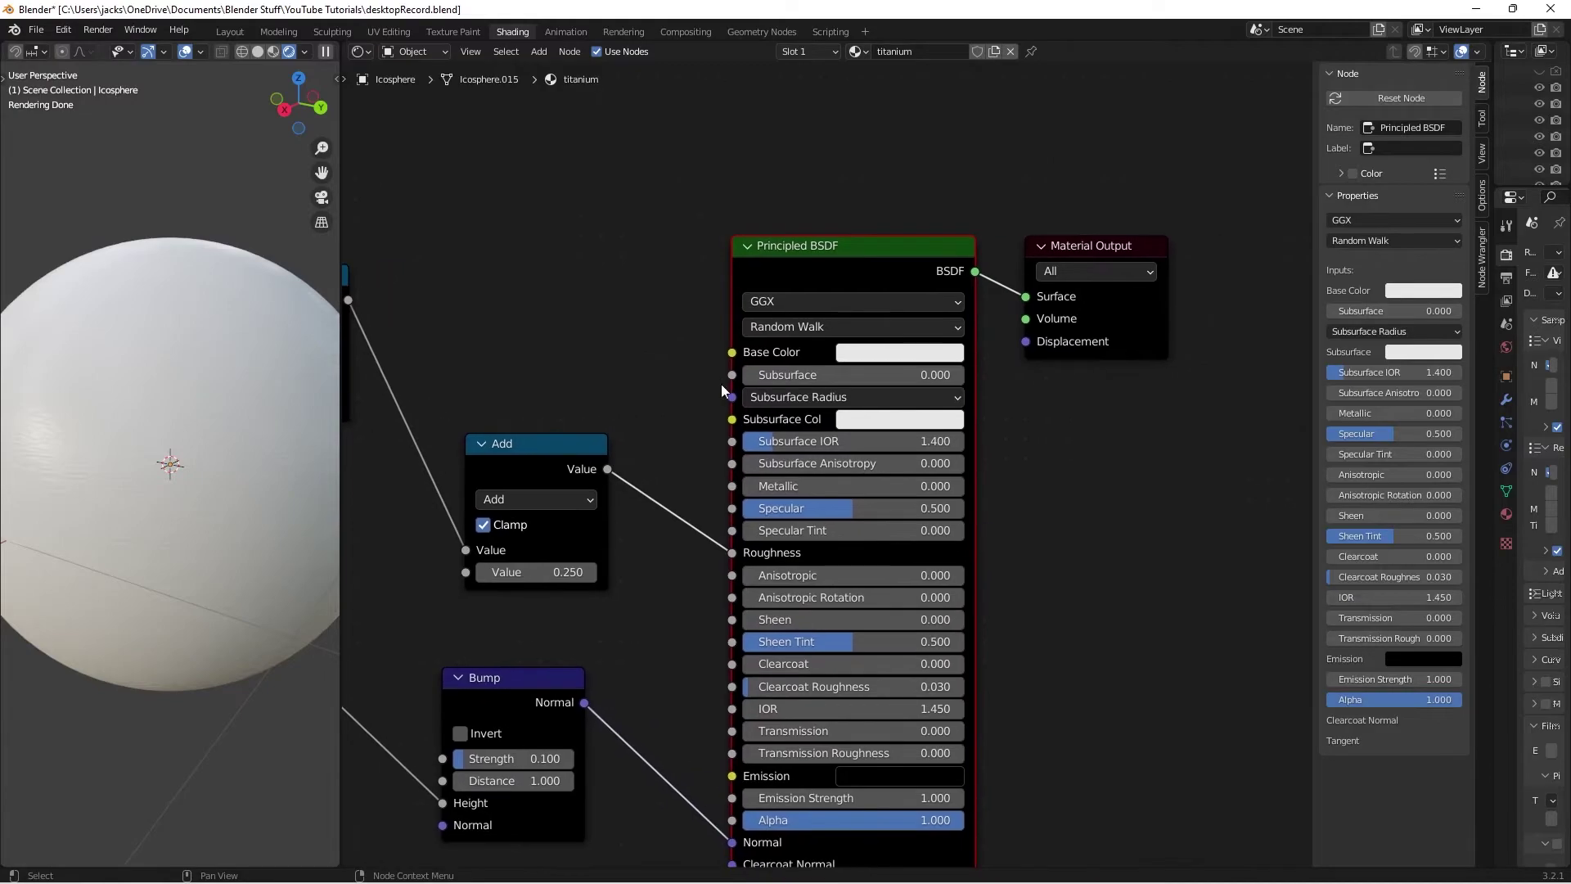
{"action": "left_click", "coordinate": [763, 489]}
{"action": "type", "text": "1"}
{"action": "key", "text": "Return"}
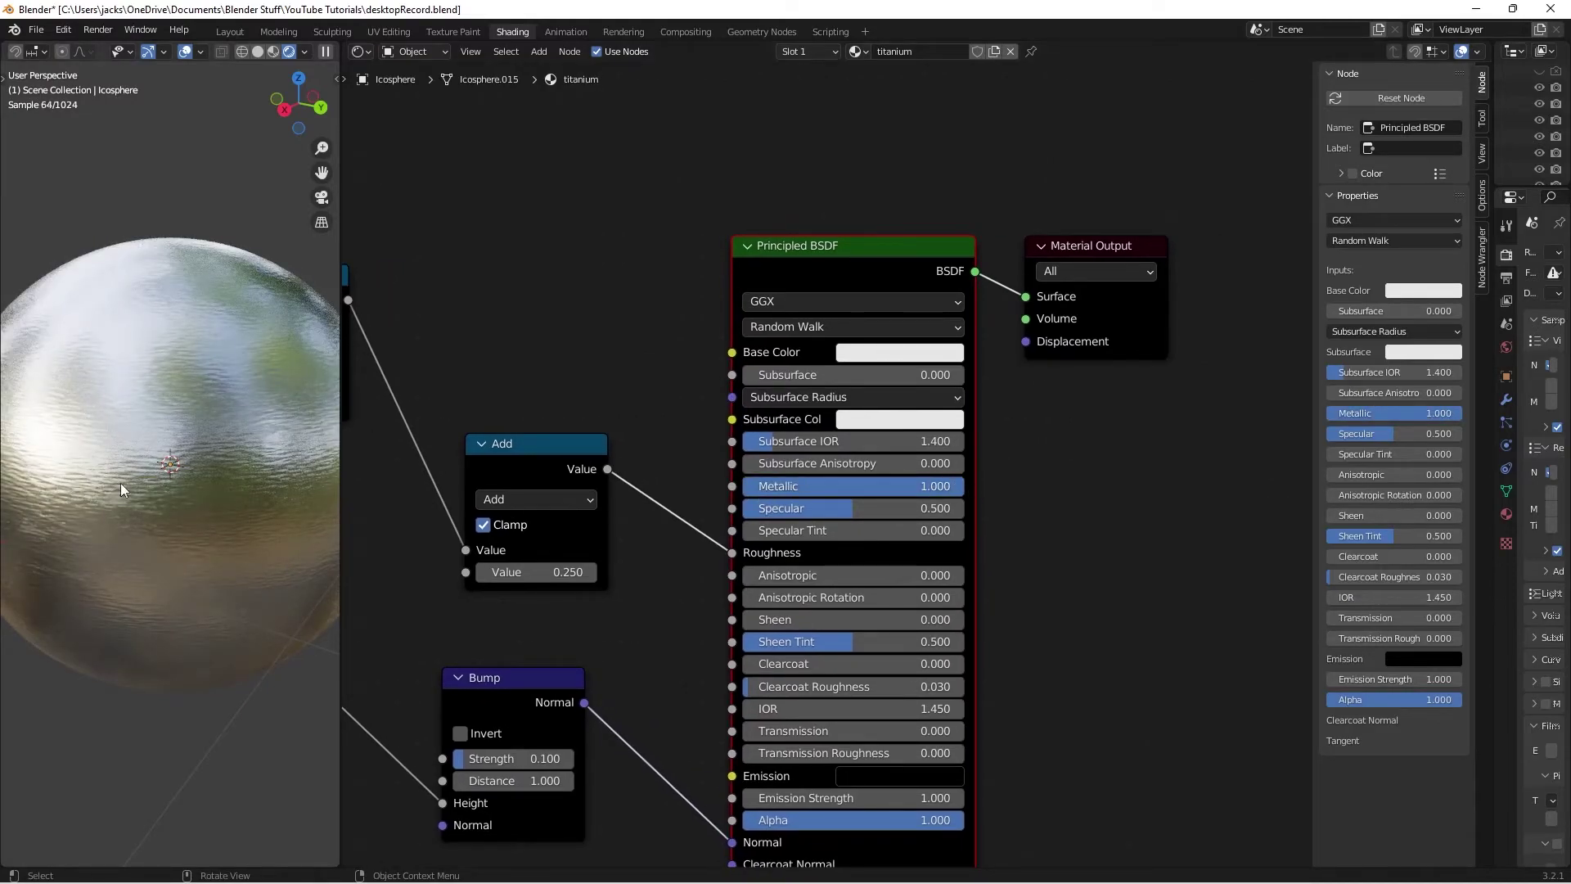
- Lower the value of the Add node feeding Roughness to 0.1
{"action": "scroll", "coordinate": [129, 479], "scroll_direction": "up", "scroll_amount": 2}
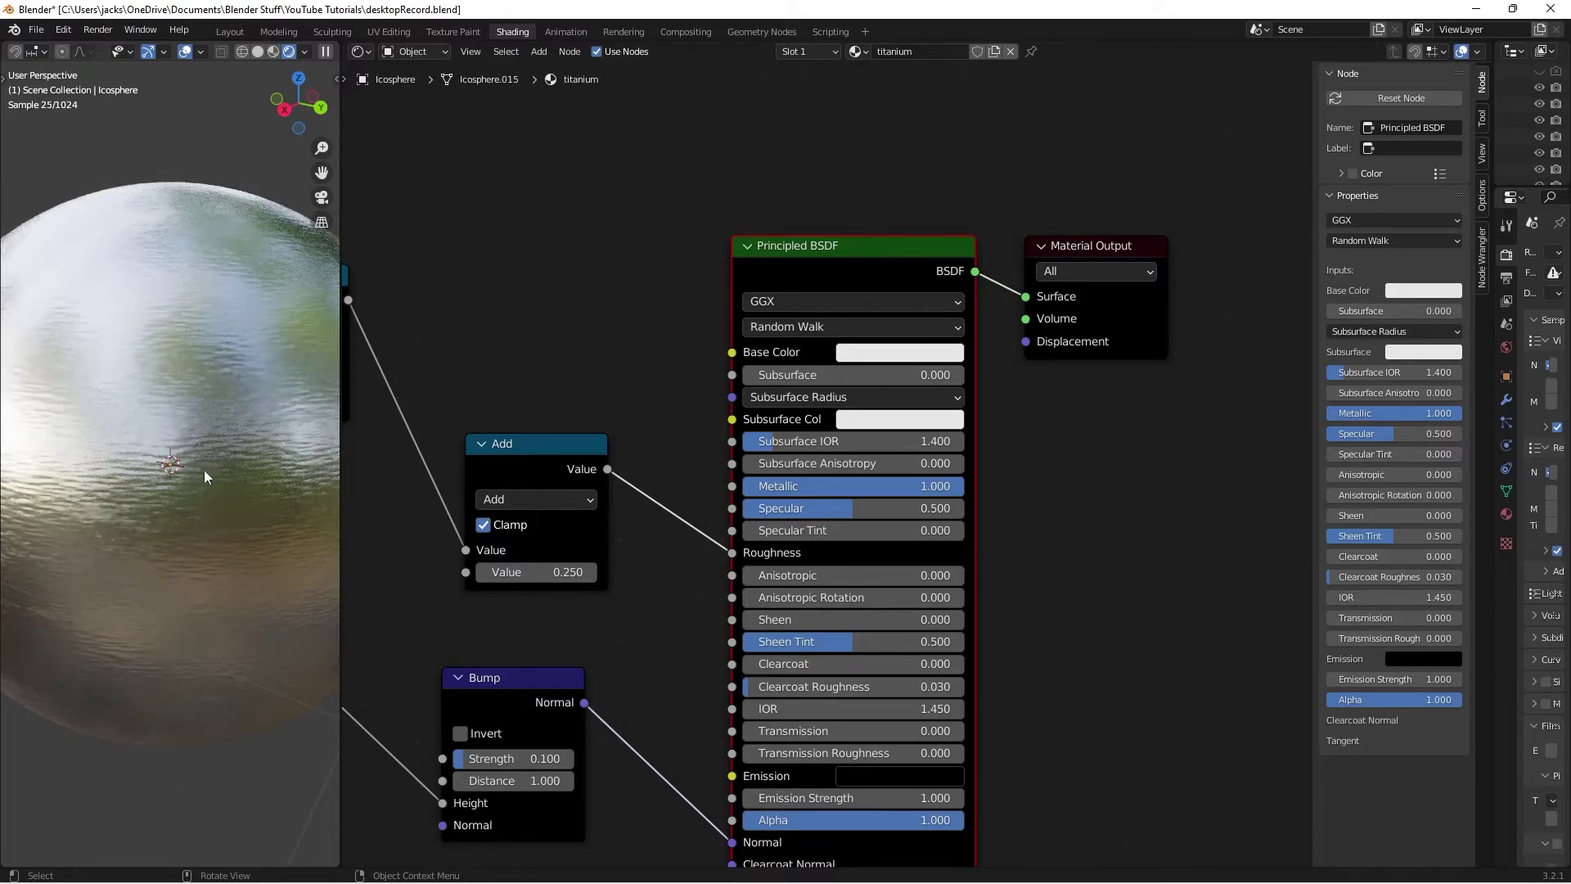
{"action": "middle_click_drag", "start_coordinate": [452, 372], "coordinate": [586, 370]}
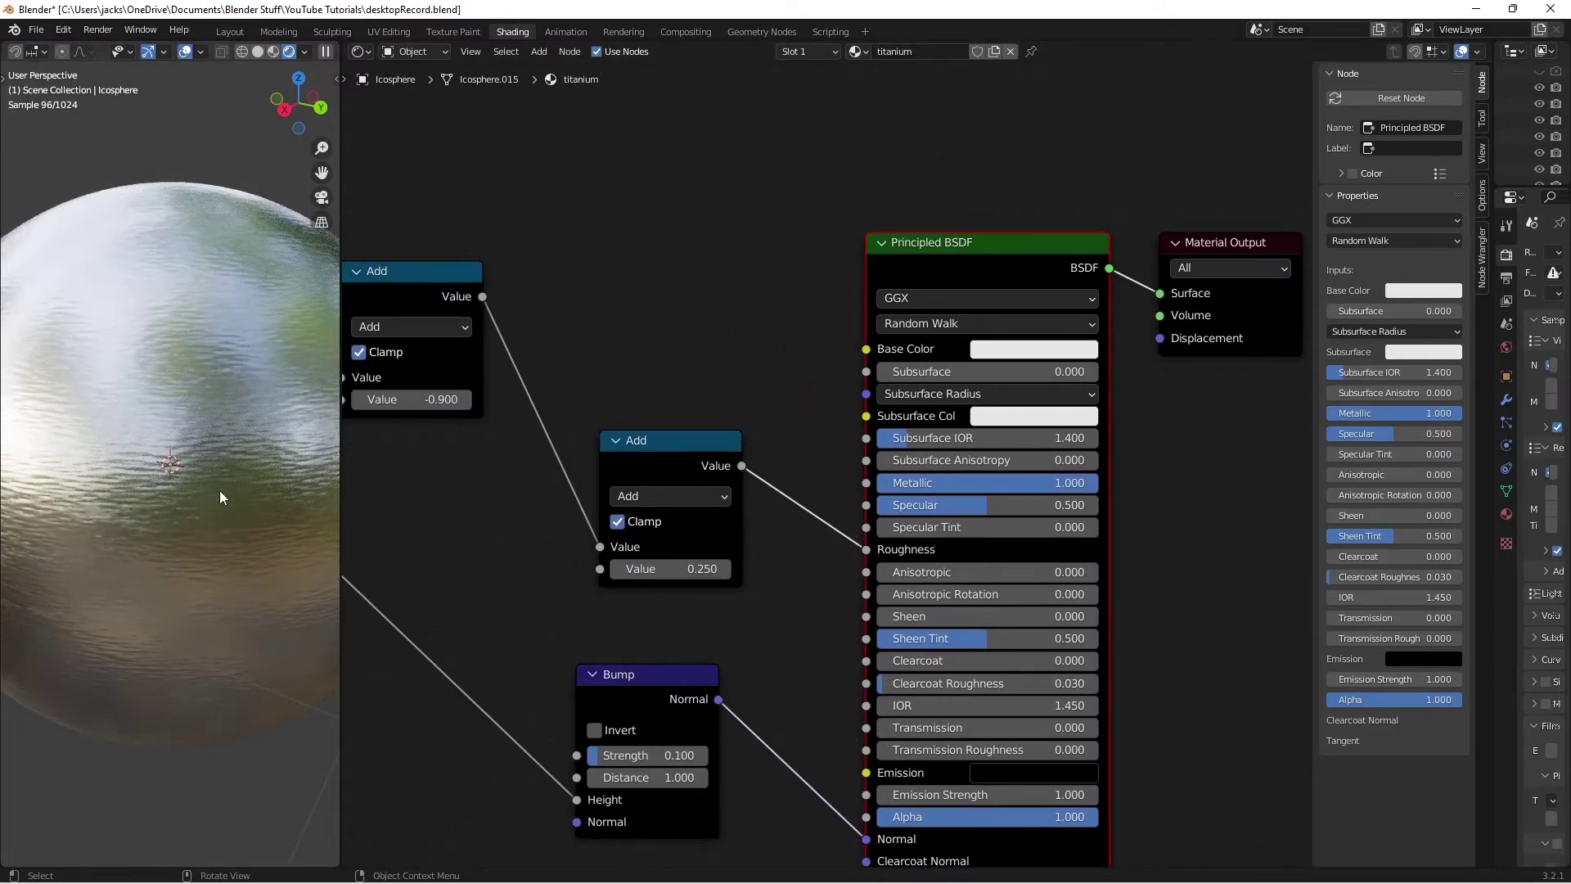
{"action": "left_click", "coordinate": [655, 573]}
{"action": "type", "text": "0.1"}
{"action": "key", "text": "Return"}
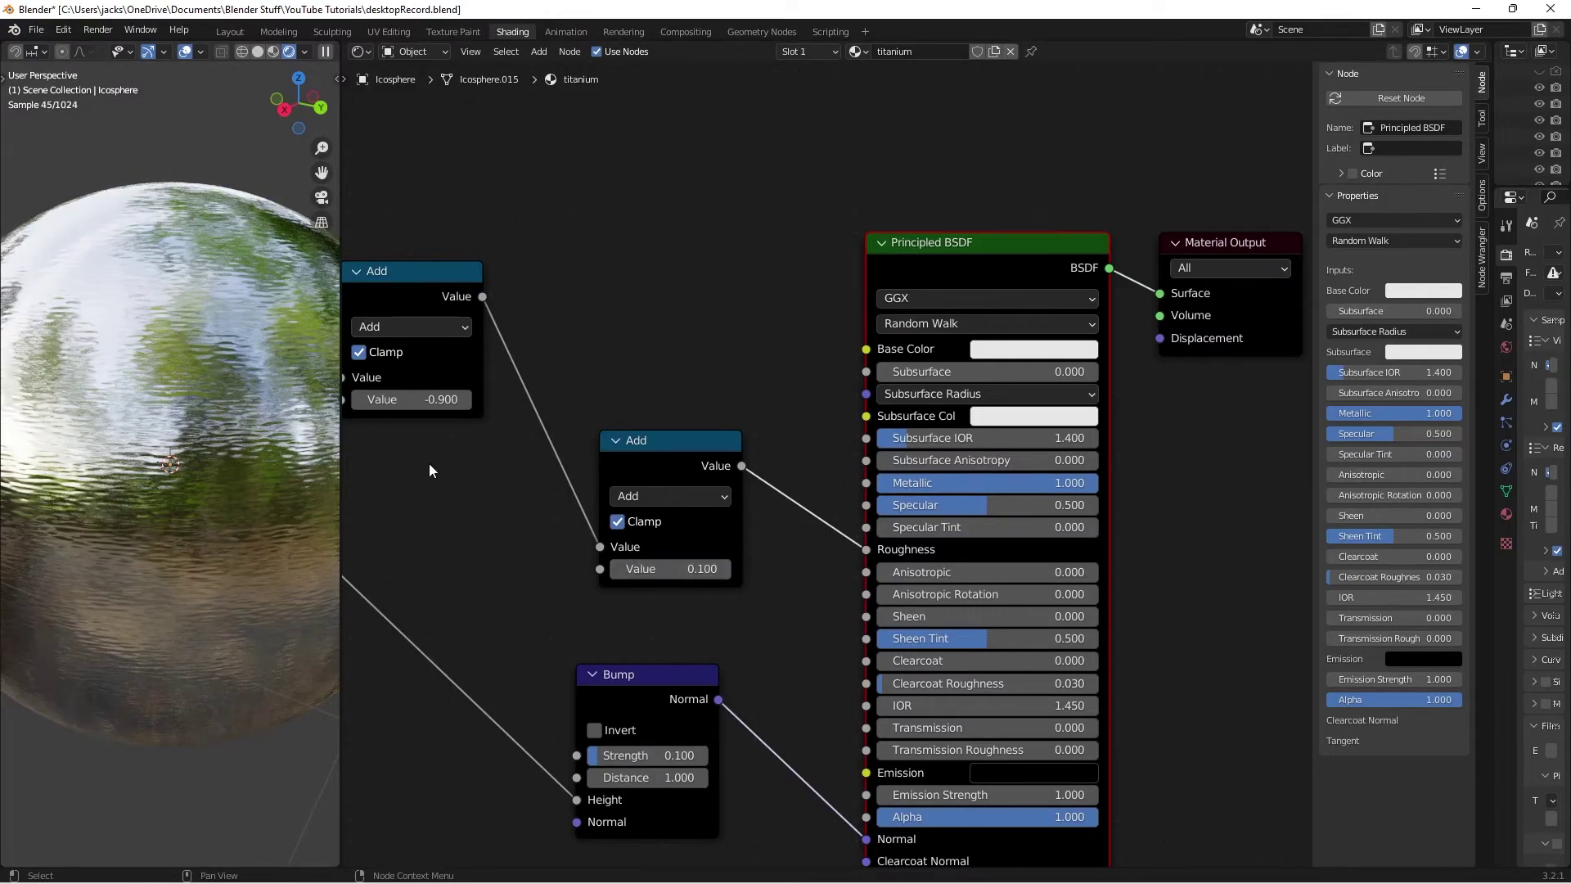
- Set the value of the Add node fed by the Musgrave's Map Range to -0.75
{"action": "middle_click_drag", "start_coordinate": [429, 463], "coordinate": [710, 522]}
{"action": "left_click", "coordinate": [689, 460]}
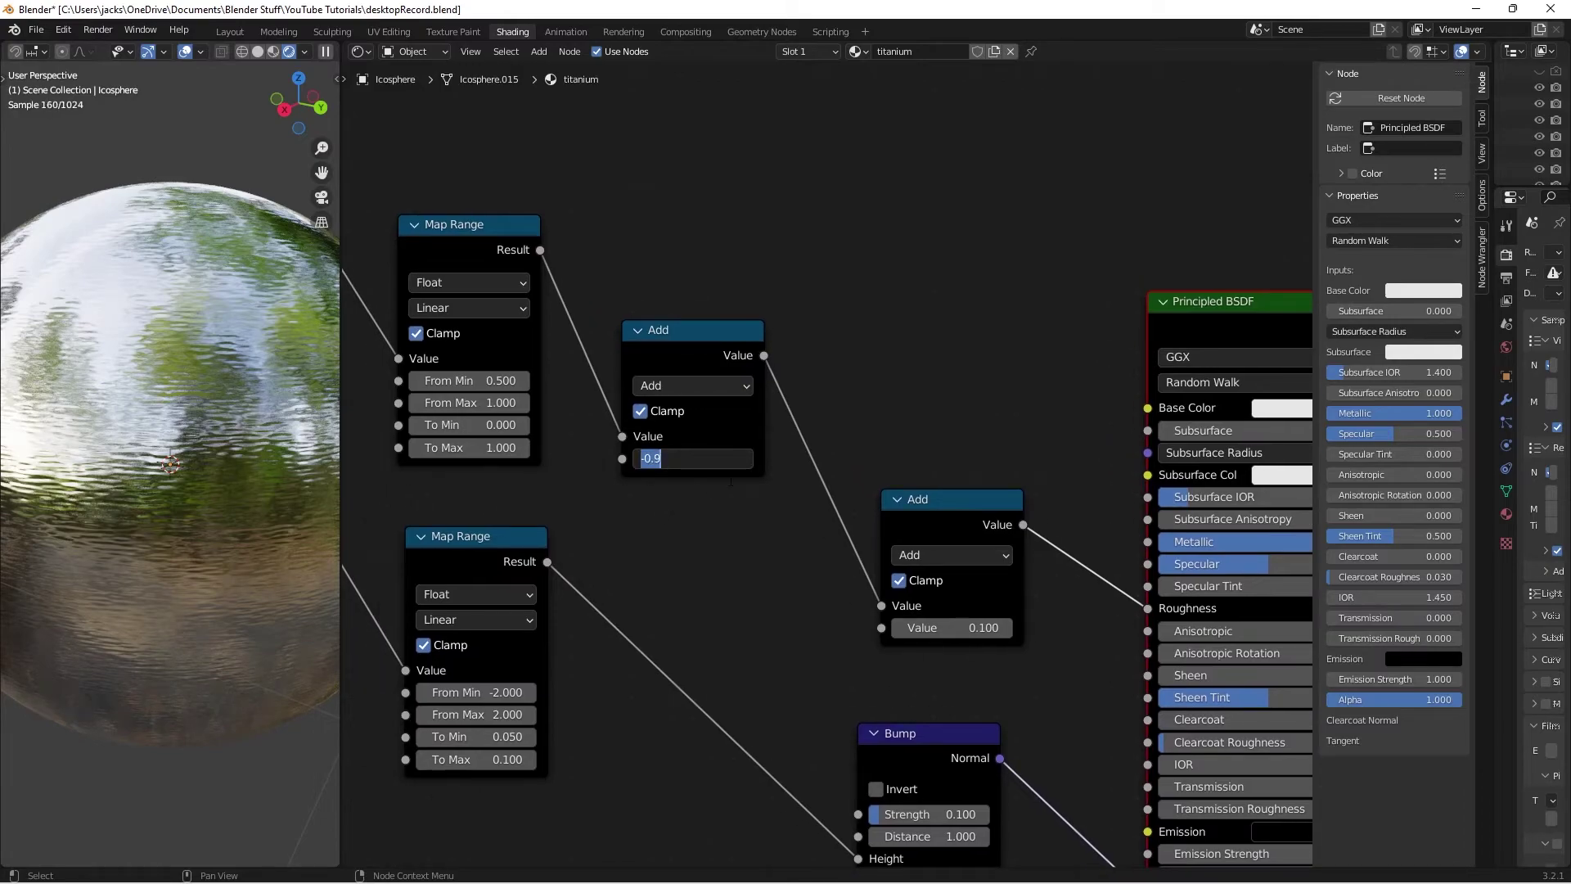
{"action": "type", "text": "-0.75"}
{"action": "key", "text": "Return"}
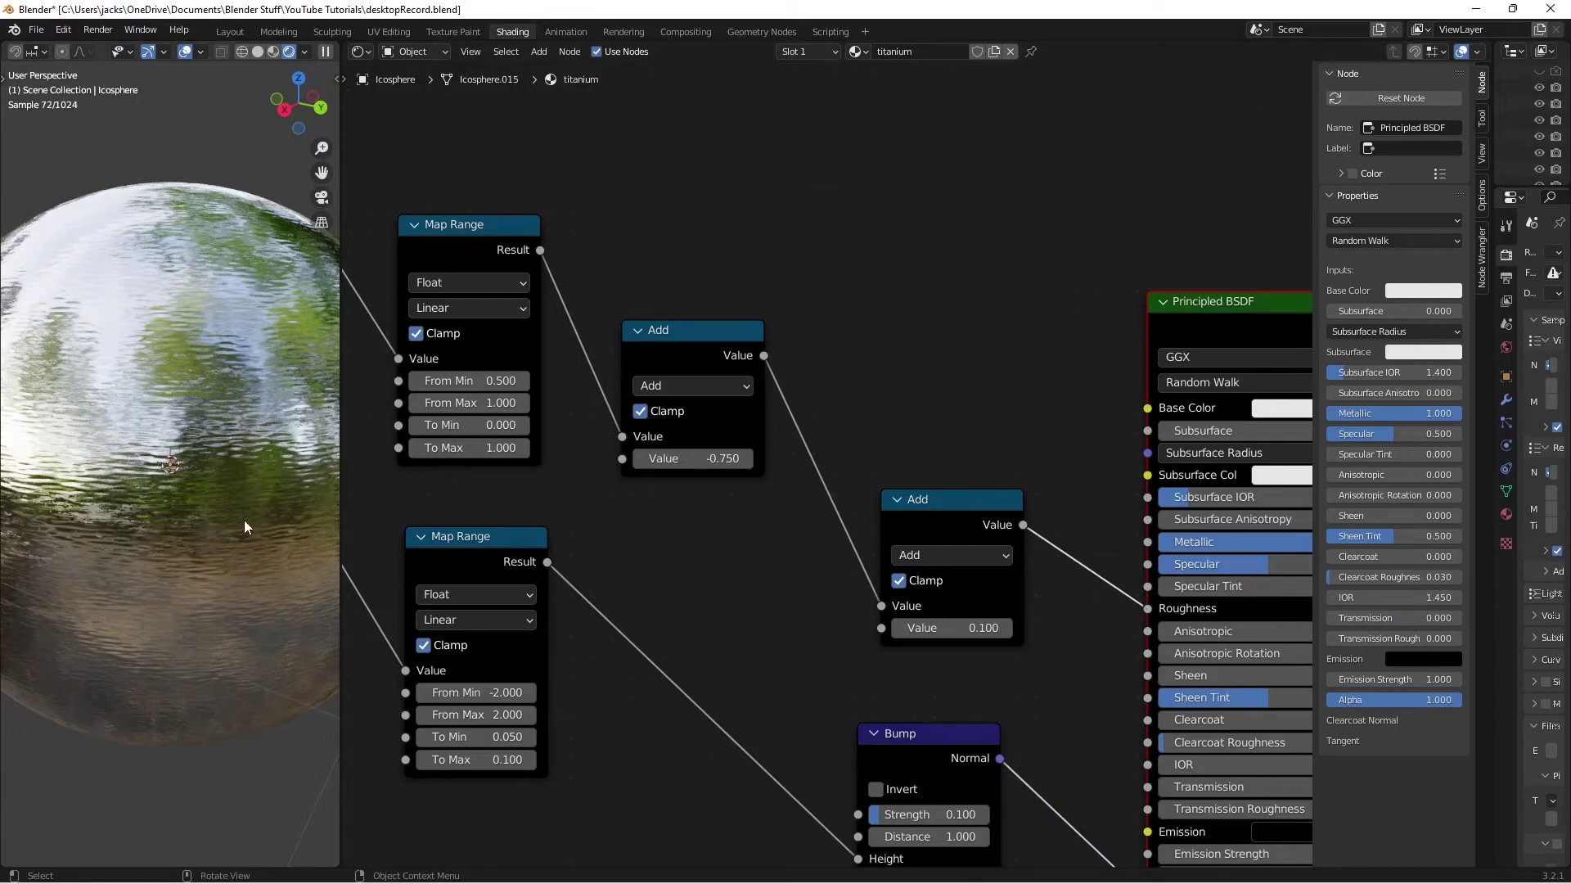
- Set the Principled BSDF's Base Color to hex 878681 and view the icosphere through the camera
{"action": "middle_click_drag", "start_coordinate": [1223, 387], "coordinate": [941, 413]}
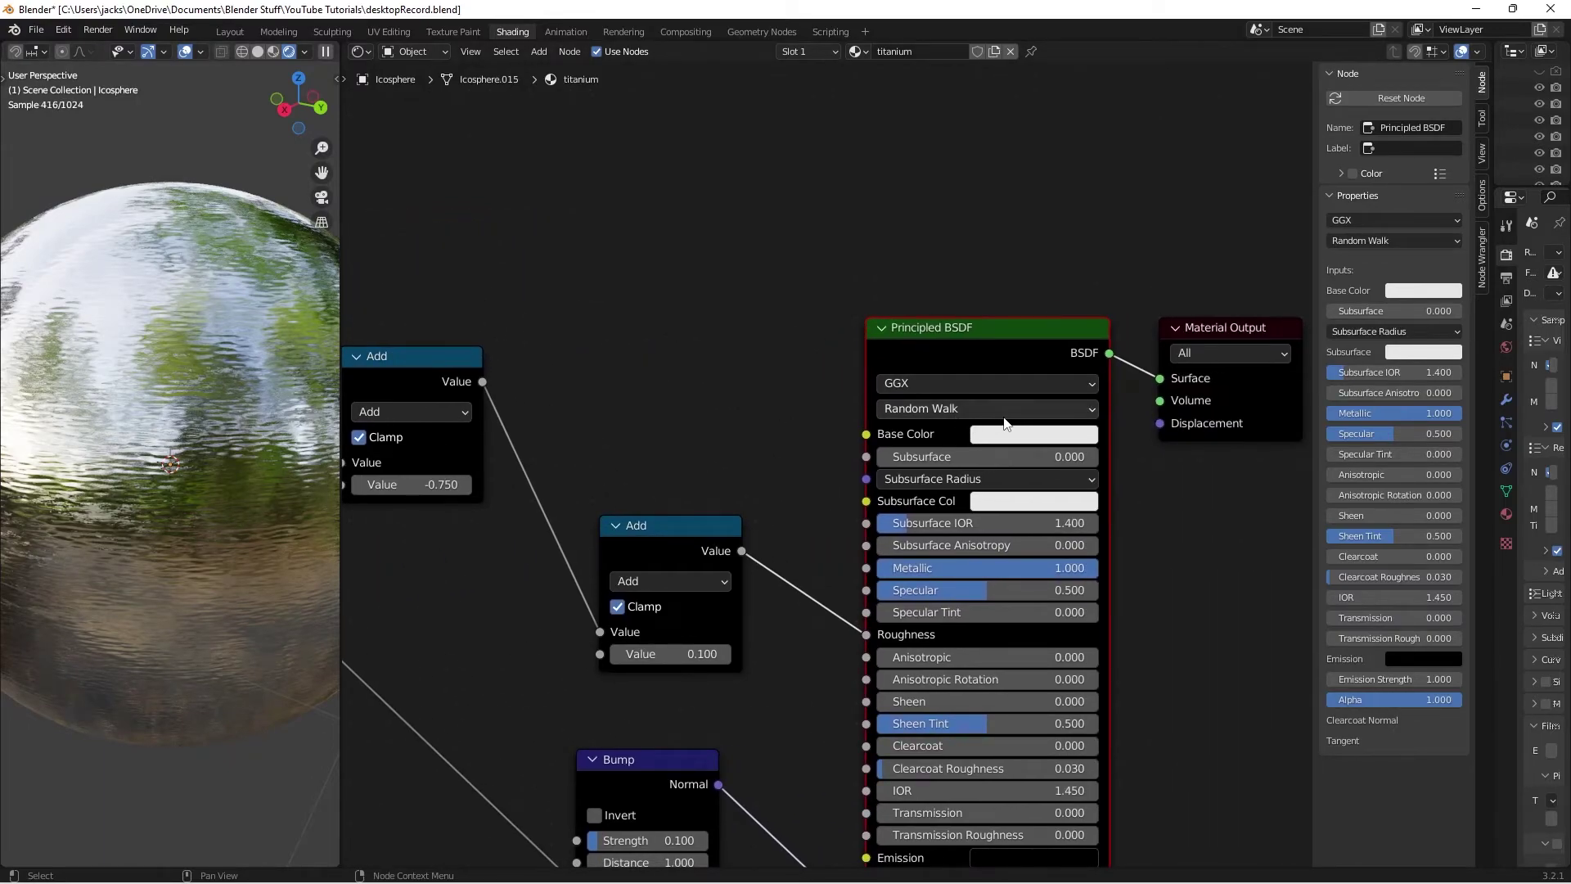
{"action": "left_click", "coordinate": [1035, 433]}
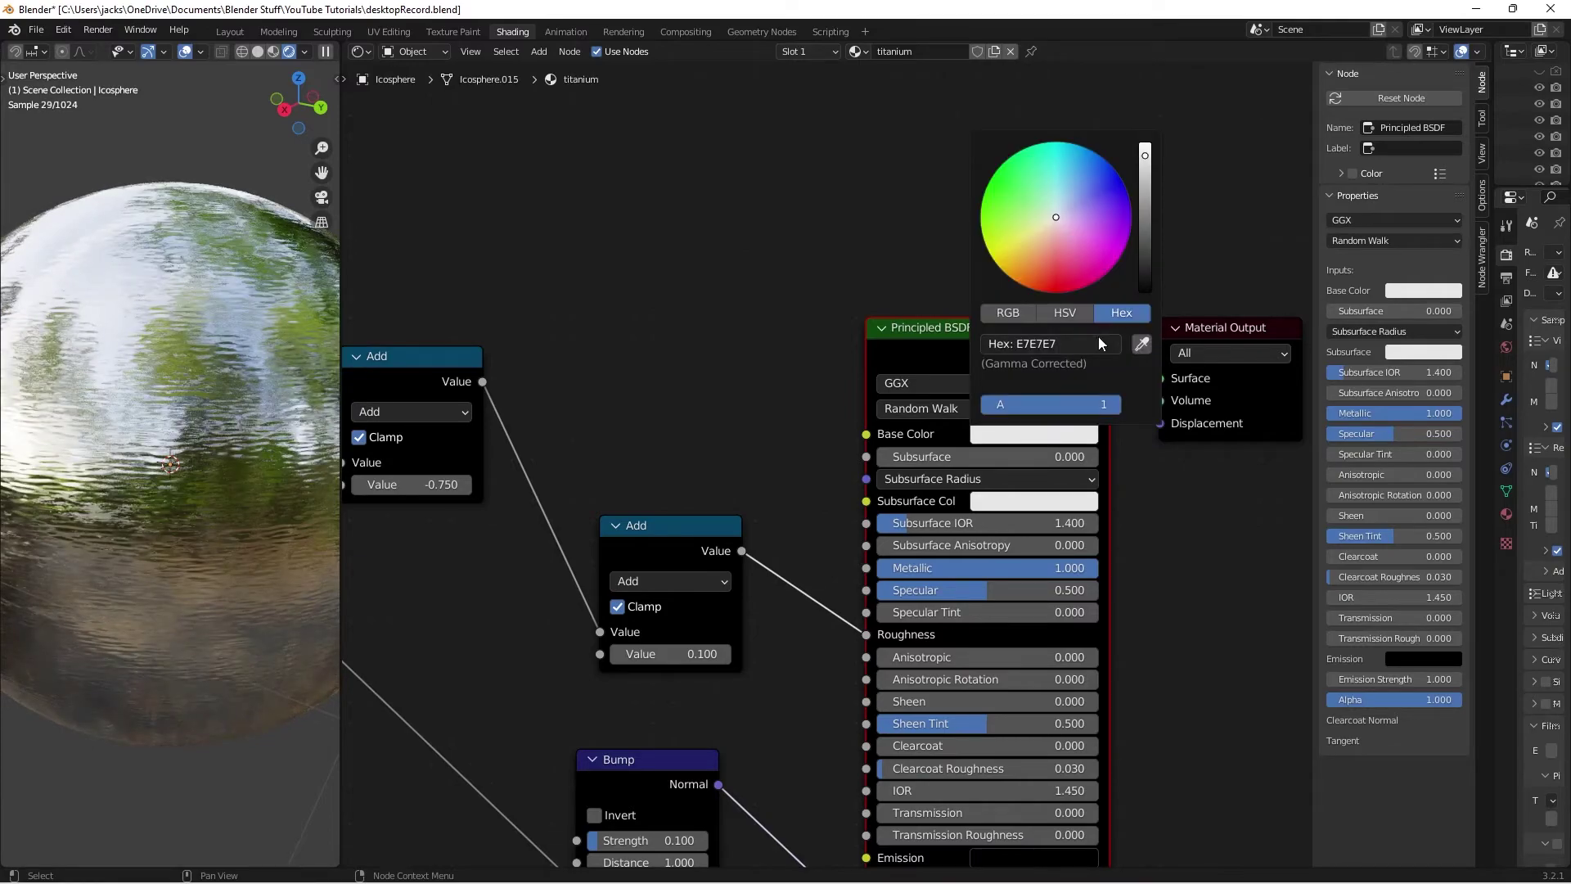
{"action": "left_click", "coordinate": [1098, 342]}
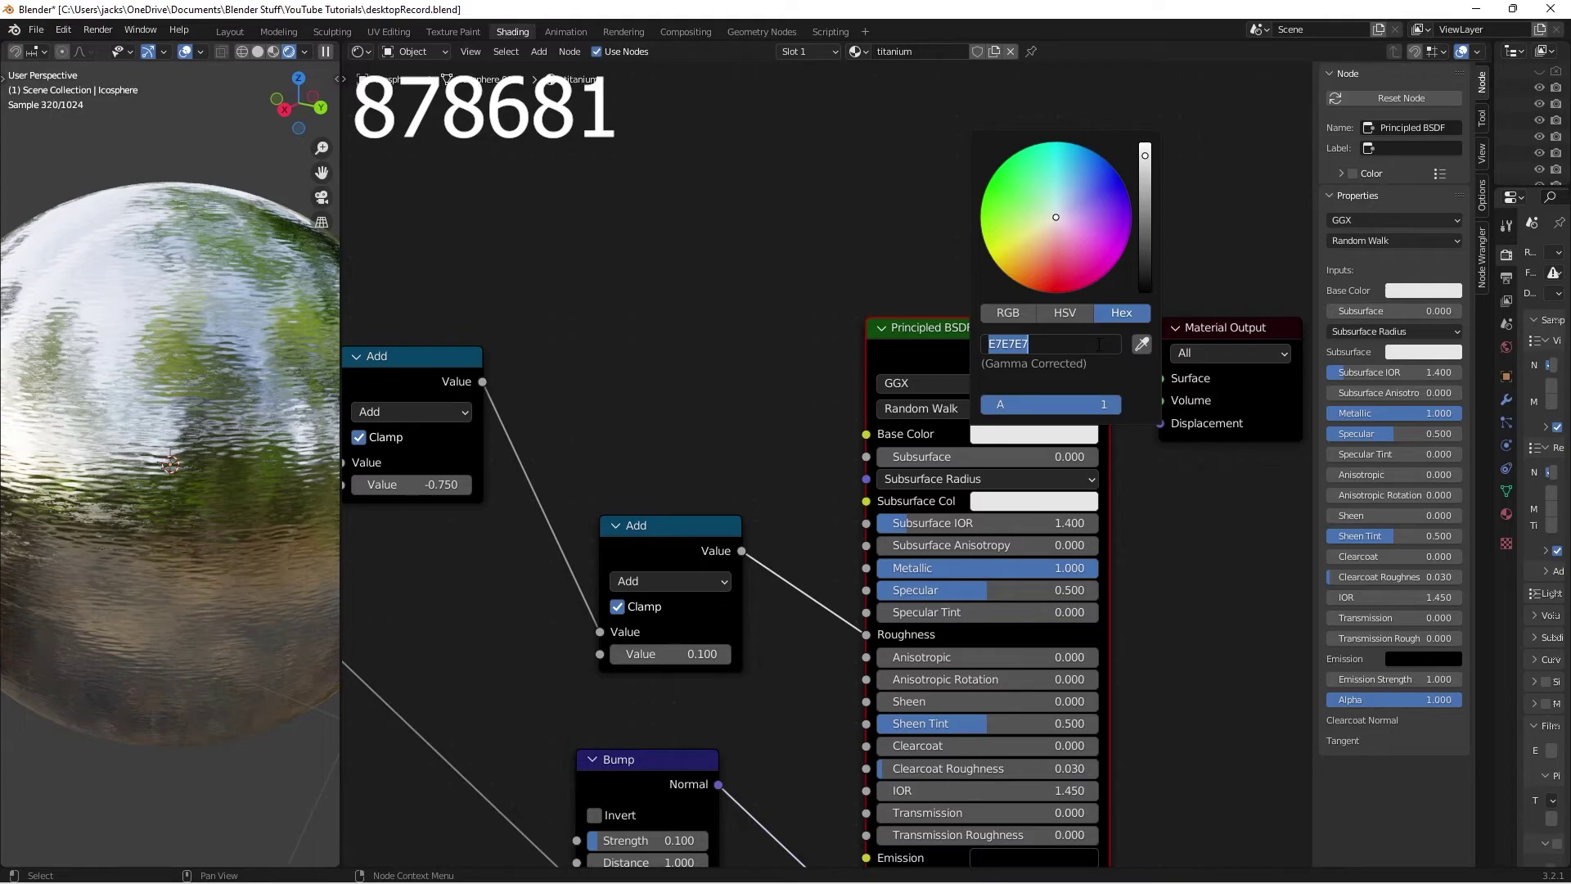
{"action": "type", "text": "878681"}
{"action": "key", "text": "Return"}
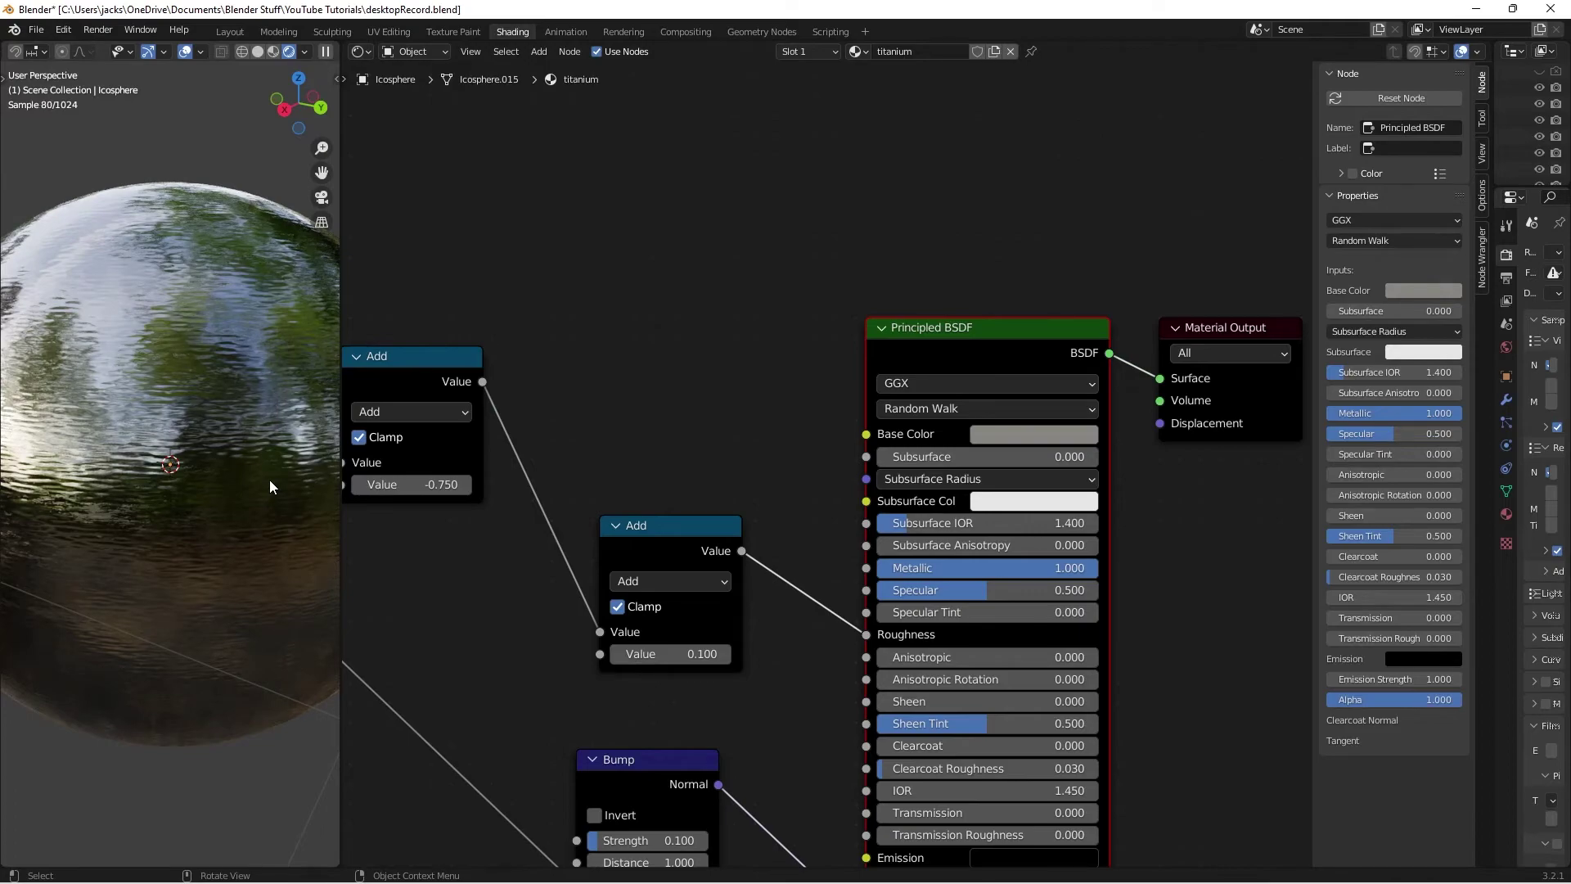
{"action": "scroll", "coordinate": [101, 478], "scroll_direction": "down", "scroll_amount": 2}
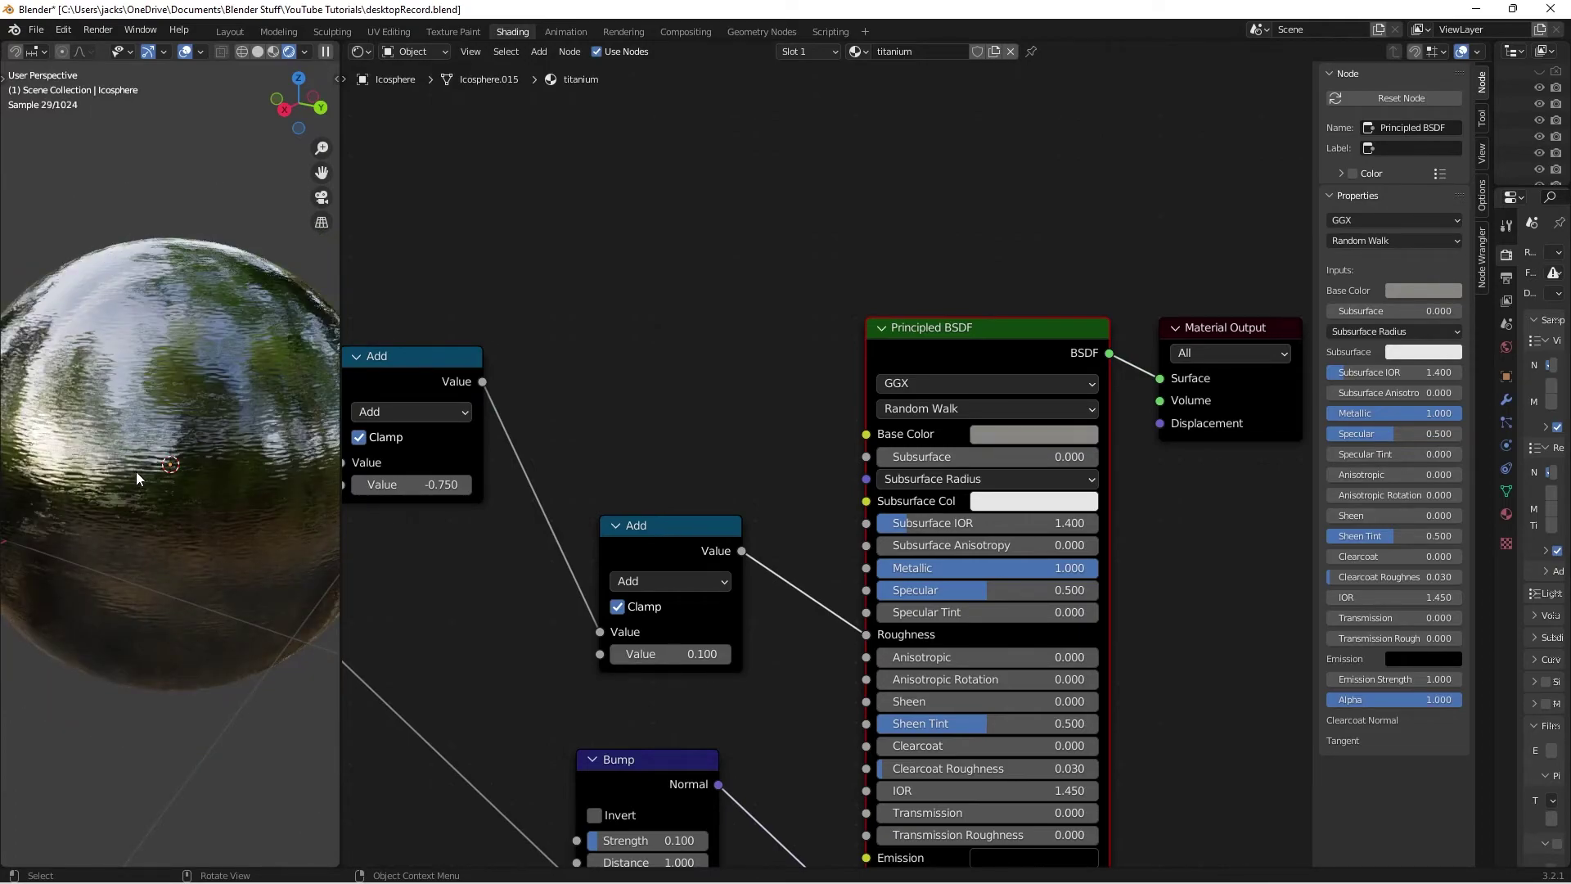
{"action": "key", "text": "KP_0"}
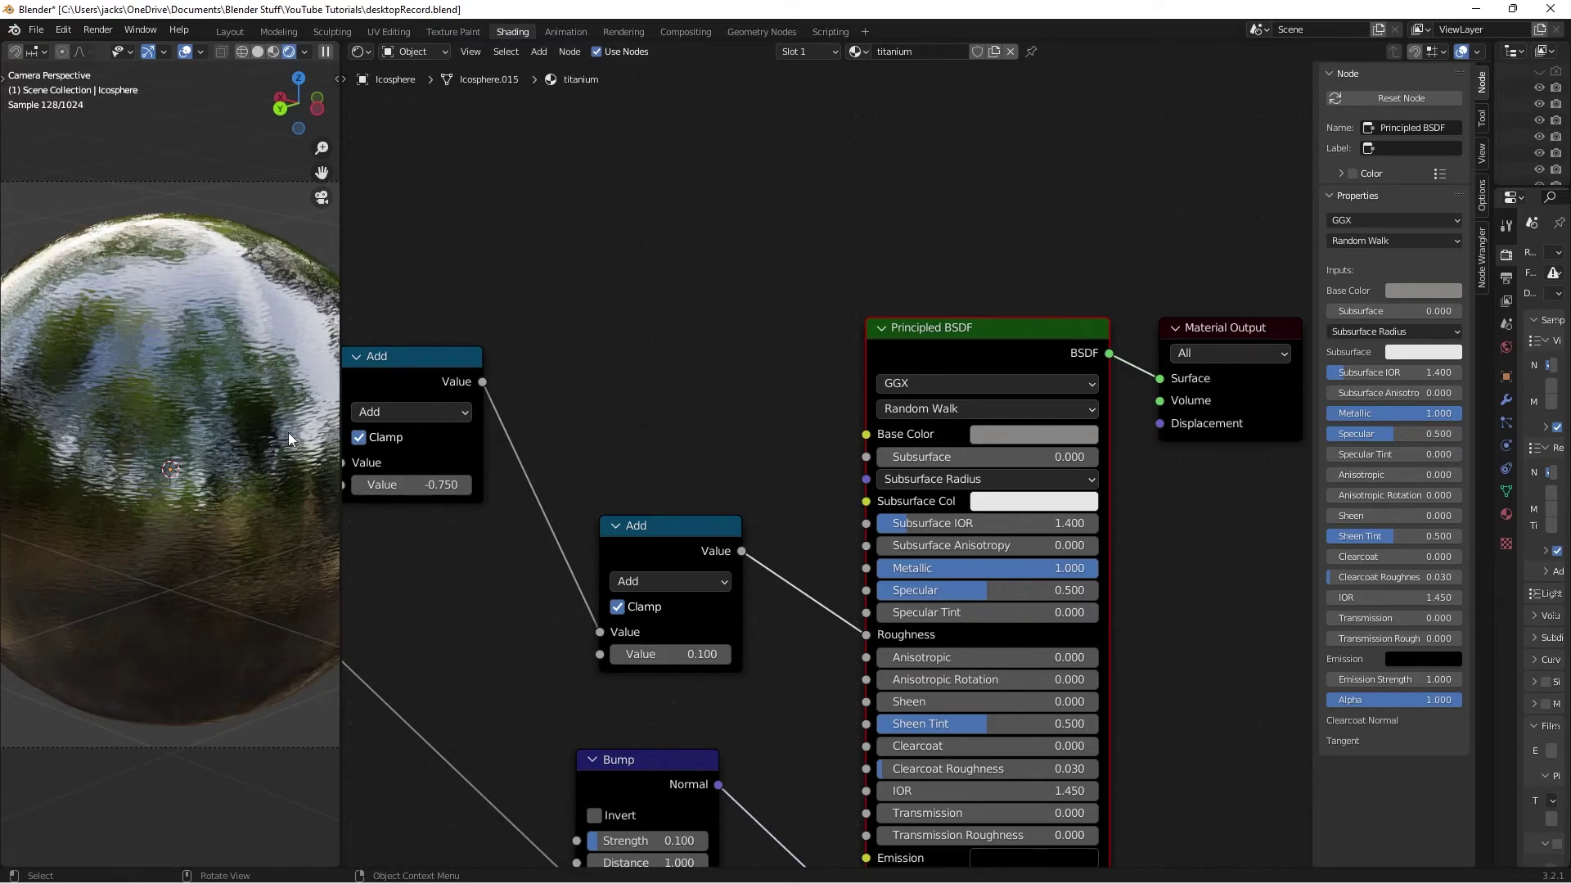
- Try -0.5 and -0.25 as the value of the Add node fed by the Musgrave's Map Range
{"action": "middle_click_drag", "start_coordinate": [547, 594], "coordinate": [656, 597]}
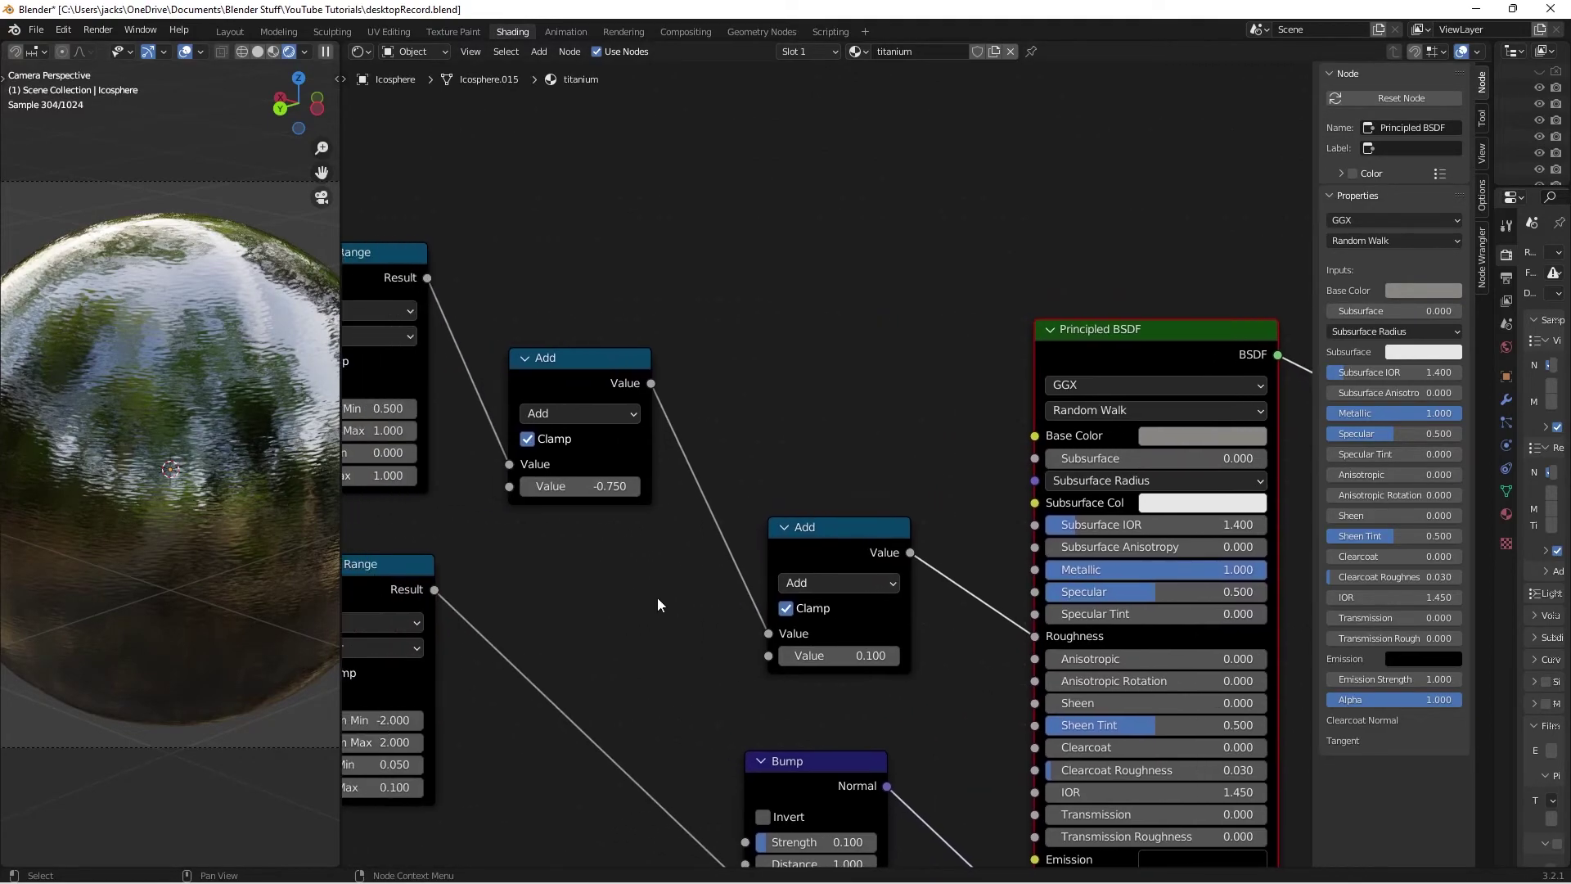
{"action": "scroll", "coordinate": [630, 540], "scroll_direction": "up", "scroll_amount": 1}
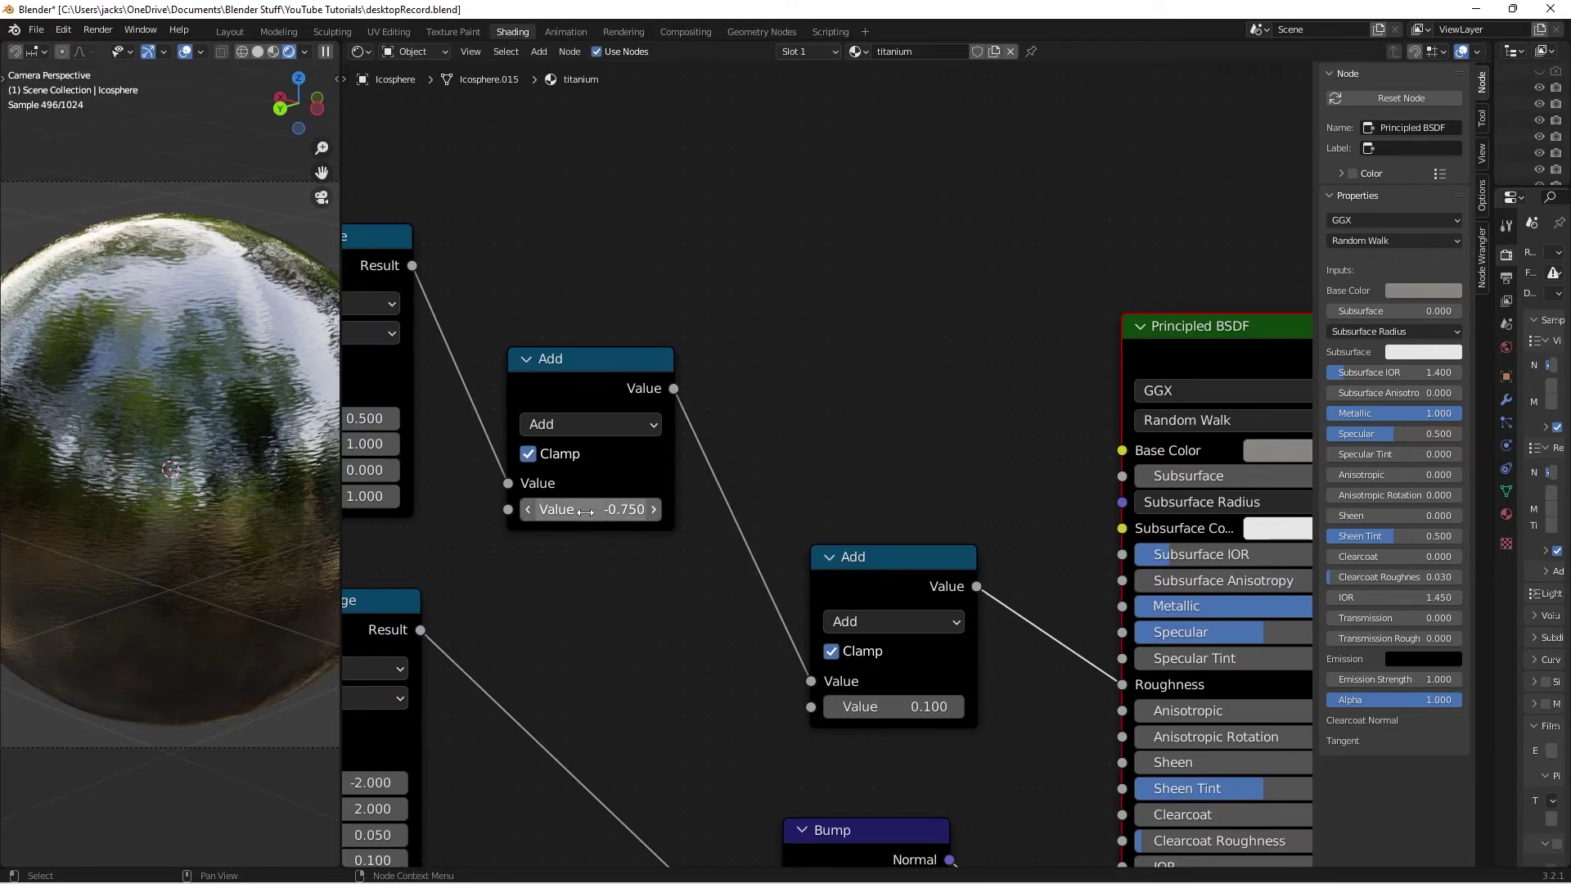
{"action": "left_click", "coordinate": [585, 512]}
{"action": "key", "text": "BackSpace"}
{"action": "type", "text": "-0.5"}
{"action": "key", "text": "Return"}
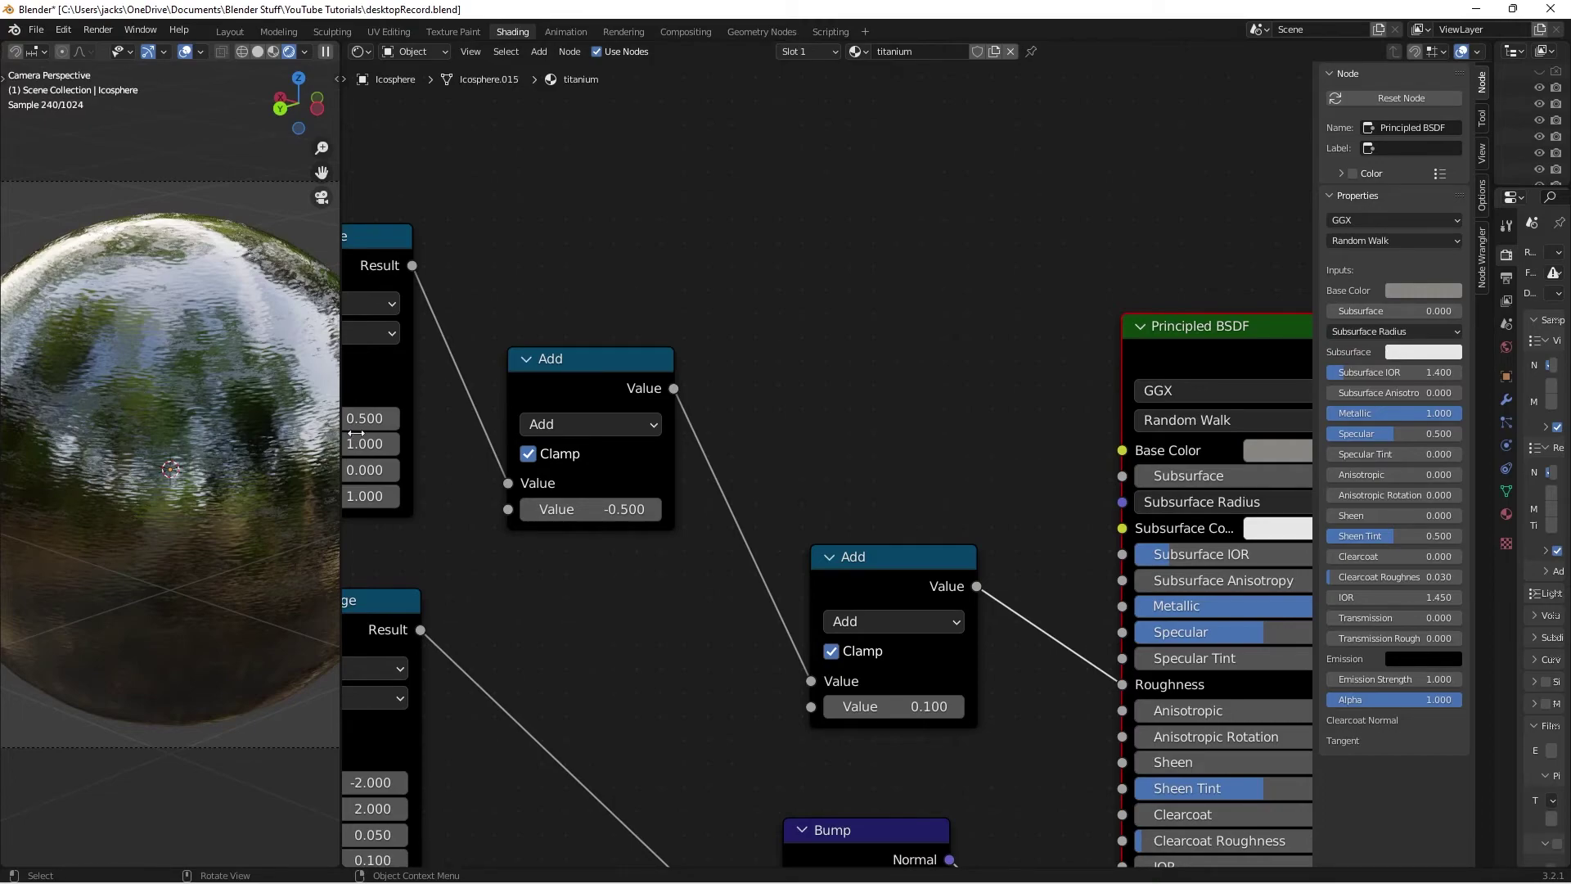
{"action": "left_click", "coordinate": [533, 501]}
{"action": "left_click", "coordinate": [559, 509]}
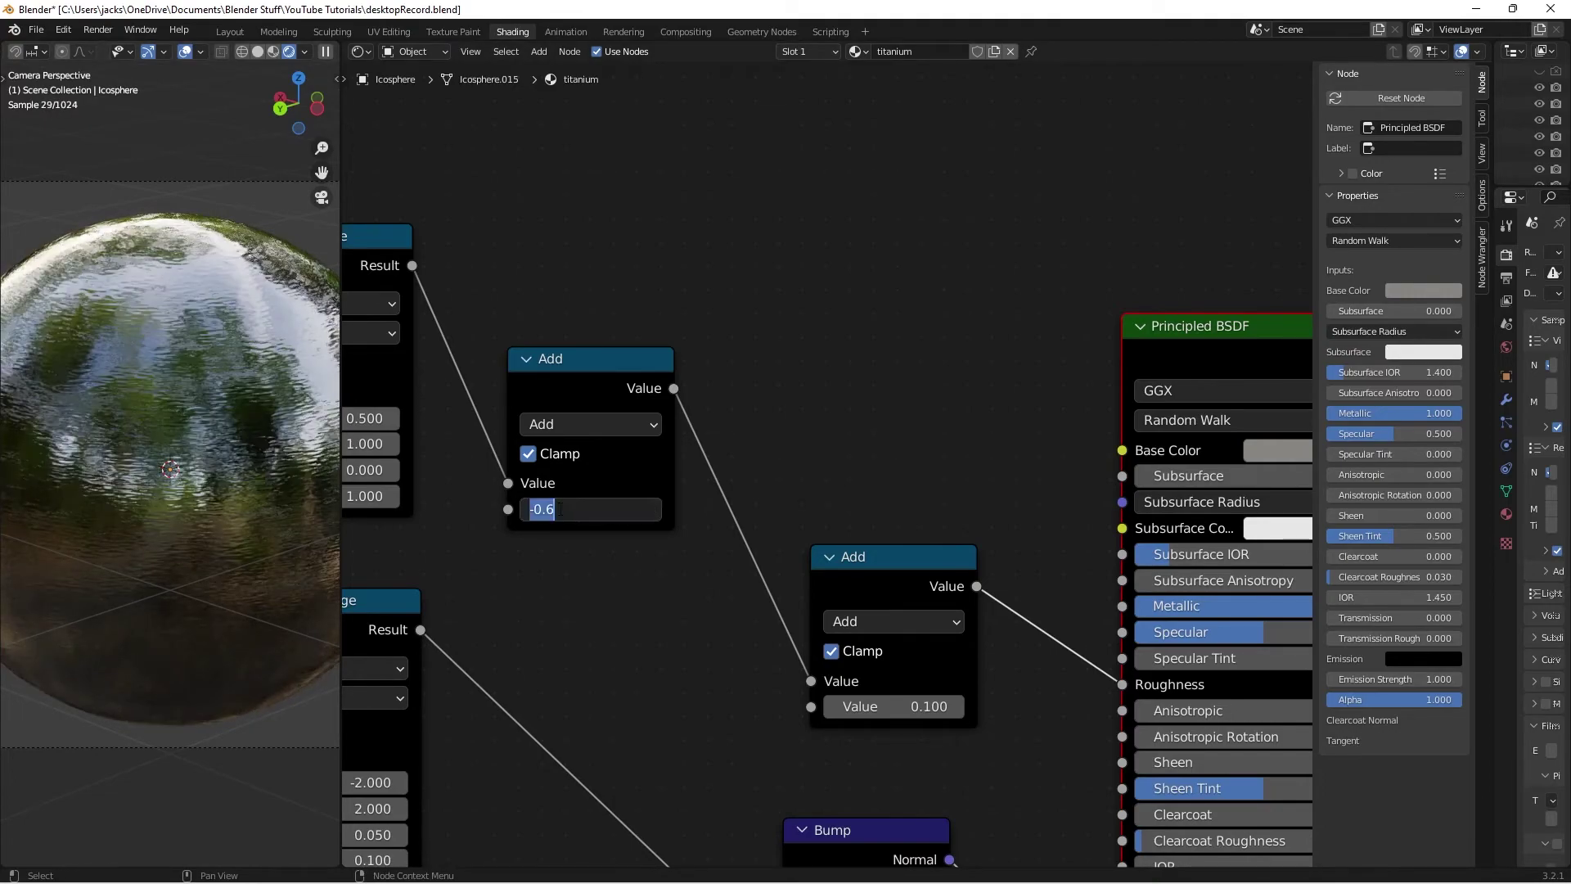
{"action": "key", "text": "BackSpace"}
{"action": "type", "text": "-0.25"}
{"action": "key", "text": "Return"}
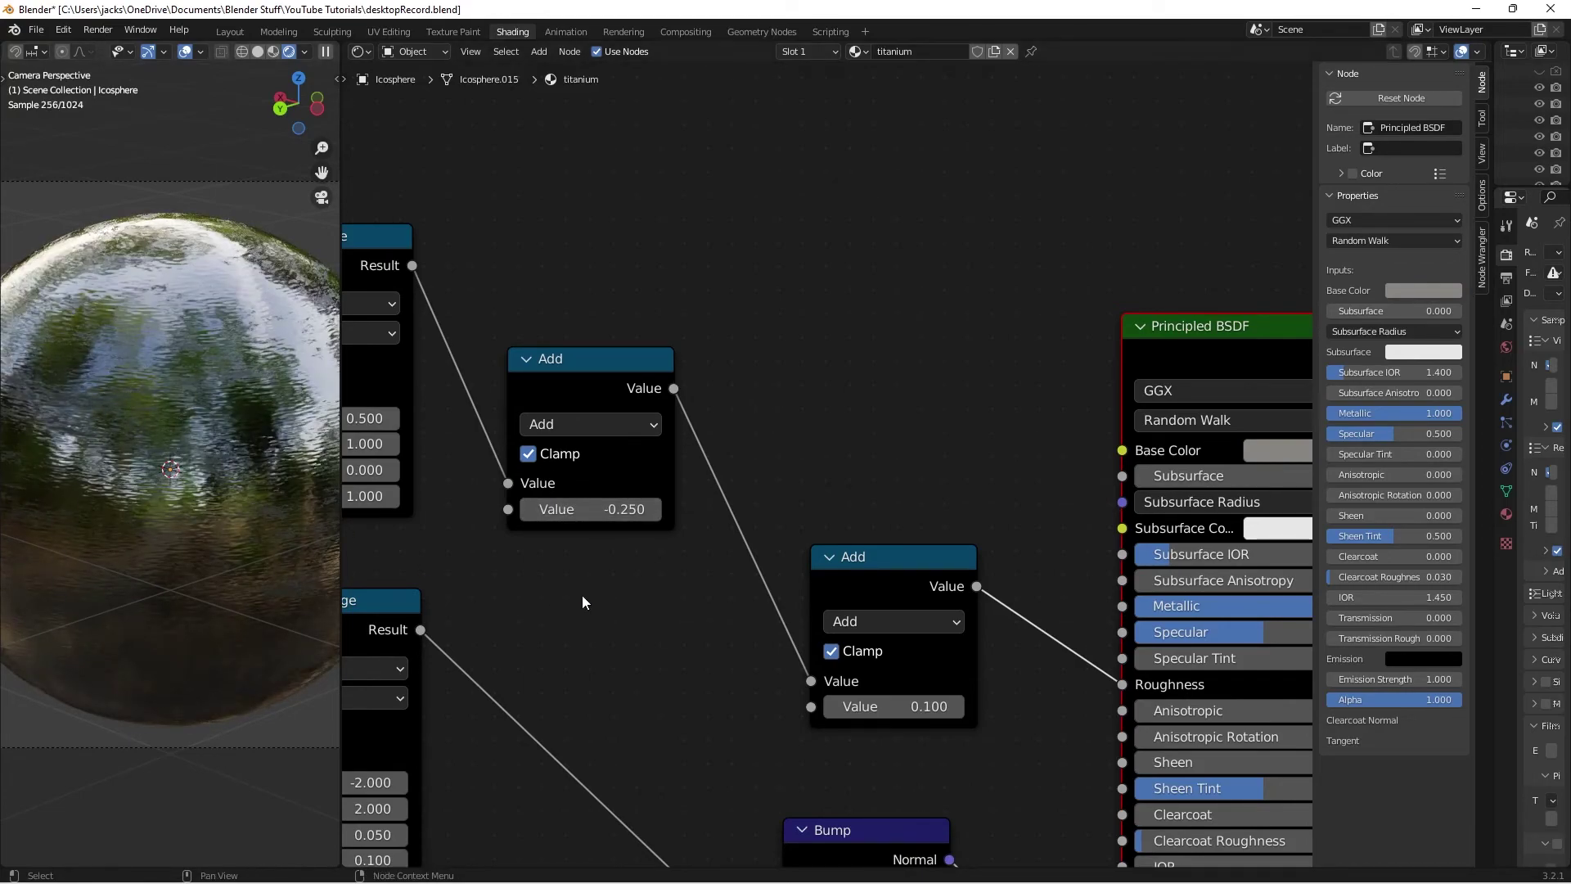
- Set the value of the Add node feeding Roughness to 0.2 and select the icosphere
{"action": "left_click", "coordinate": [896, 706]}
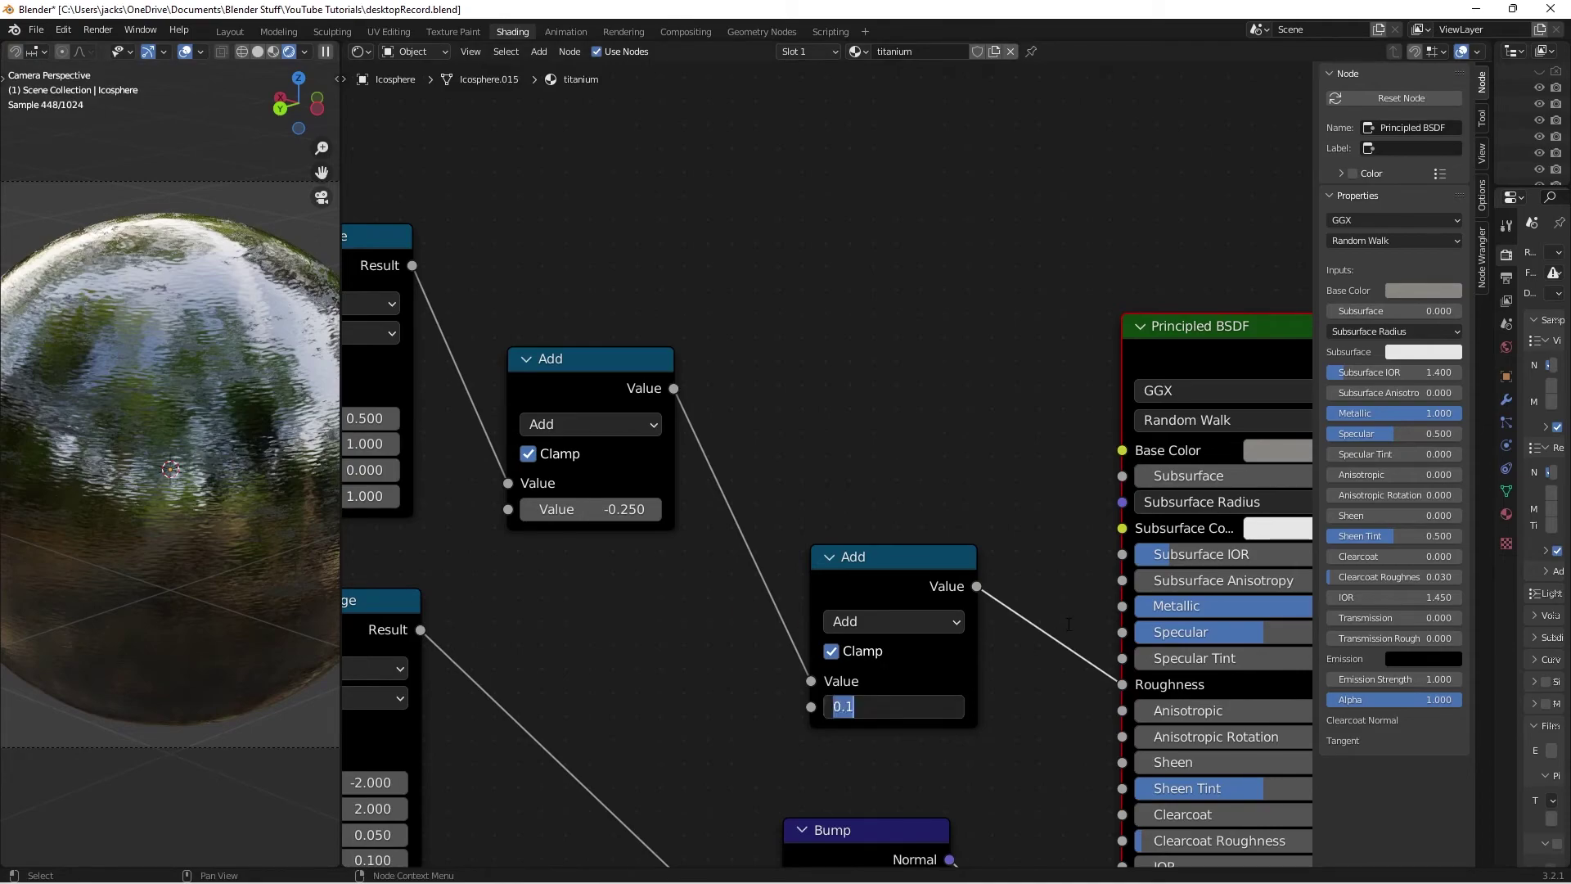
{"action": "type", "text": ".2"}
{"action": "key", "text": "Return"}
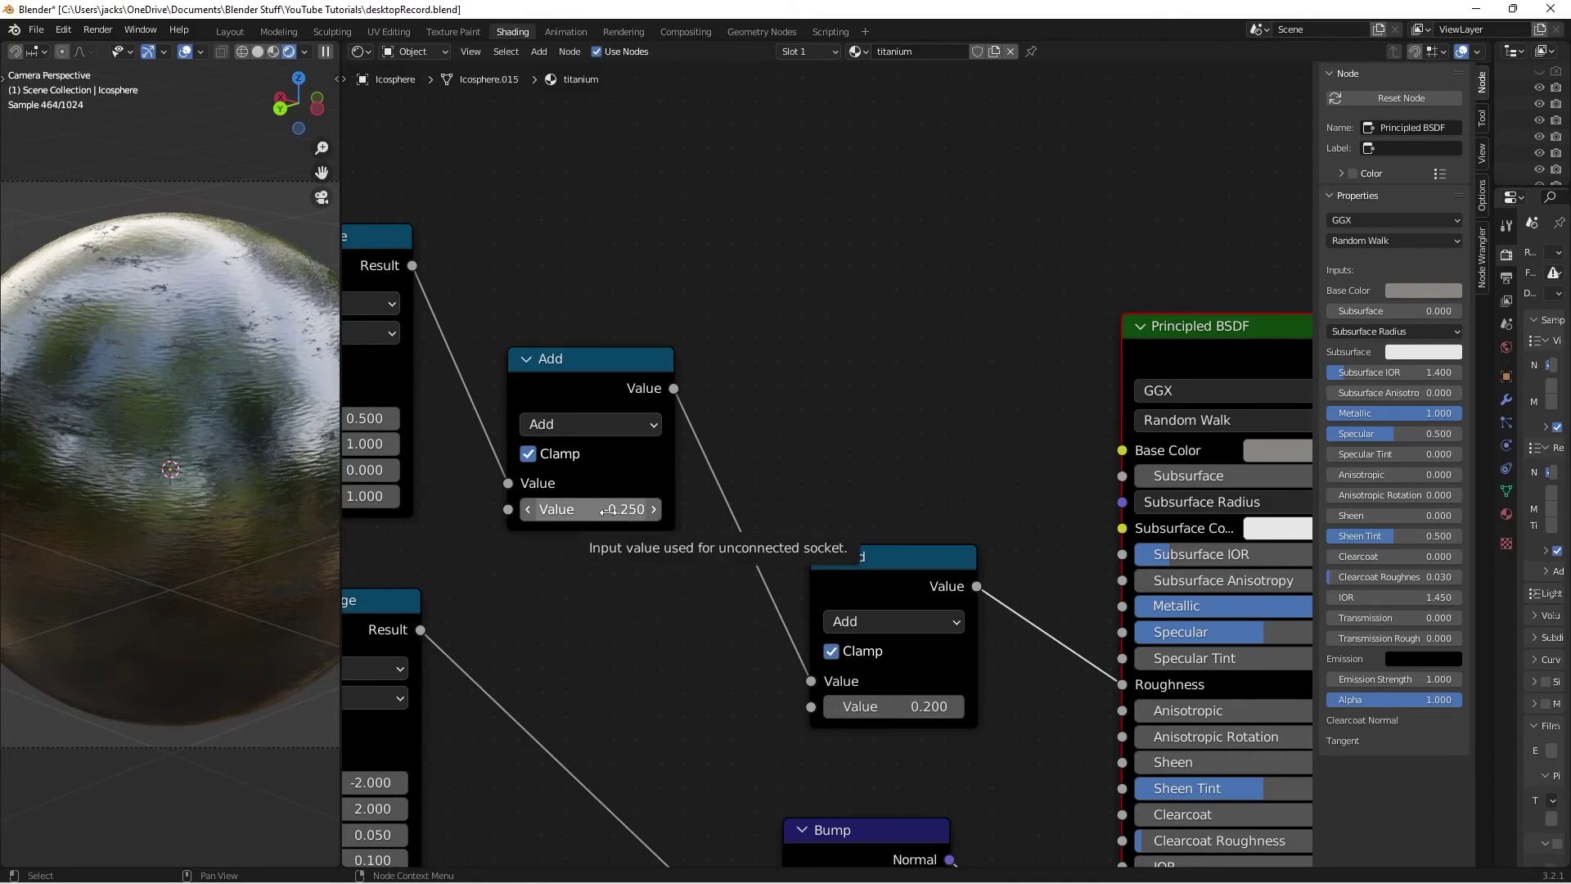
{"action": "left_click", "coordinate": [160, 406]}
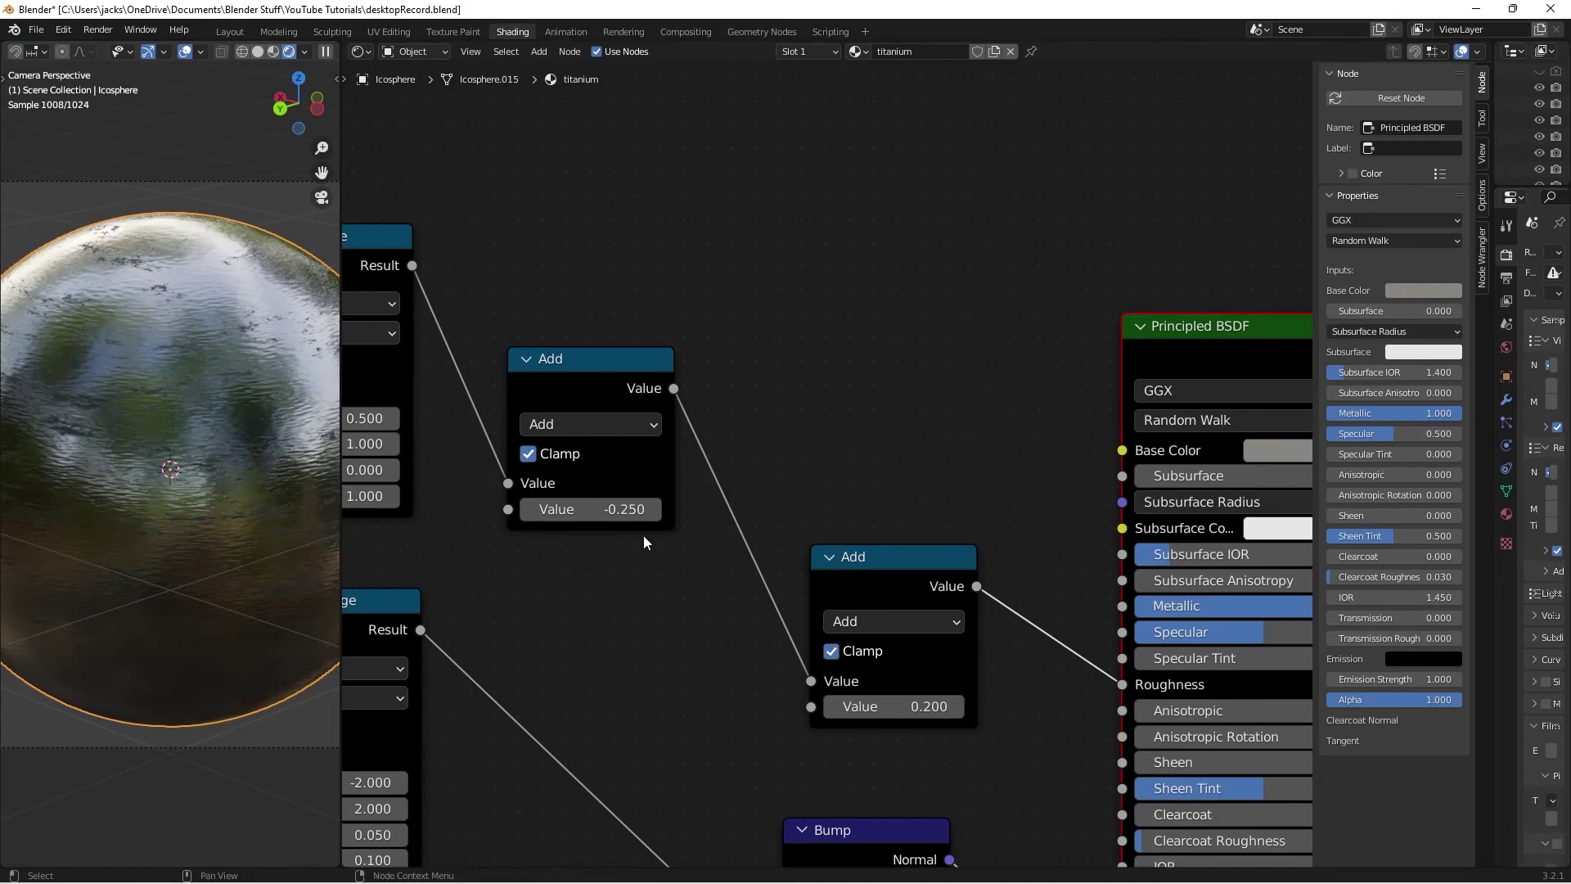
- Set the value of the Add node fed by the Musgrave's Map Range to -0.4
{"action": "left_click", "coordinate": [624, 509]}
{"action": "type", "text": "-0.4"}
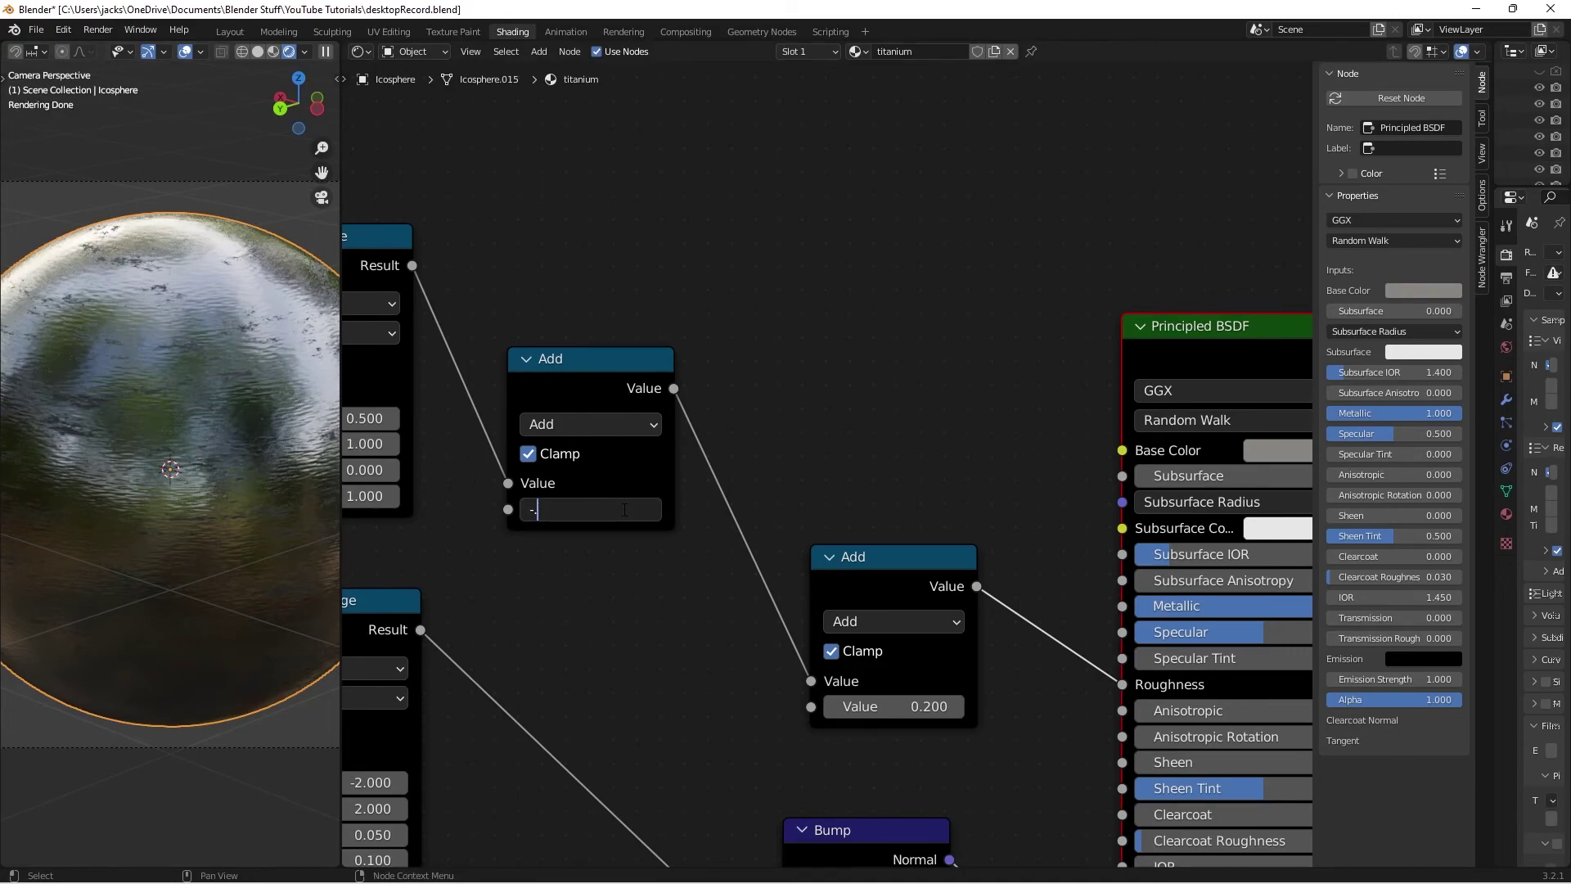
{"action": "key", "text": "Return"}
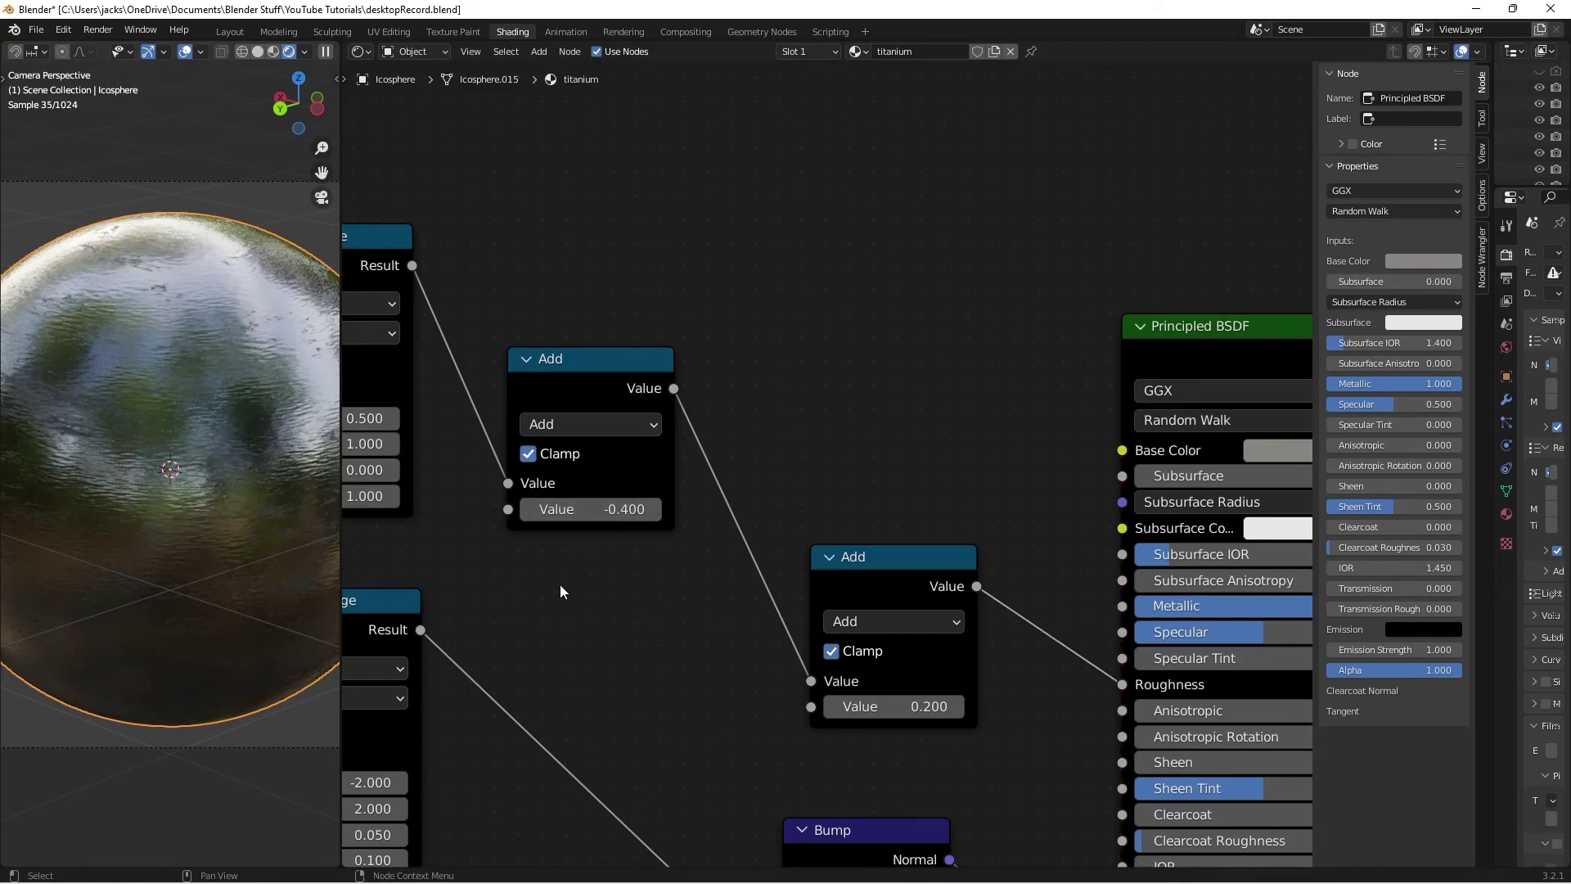
- Move the Texture Coordinate and Mapping nodes up together to line up with the Musgrave and Voronoi texture nodes
{"action": "scroll", "coordinate": [560, 585], "scroll_direction": "down", "scroll_amount": 4}
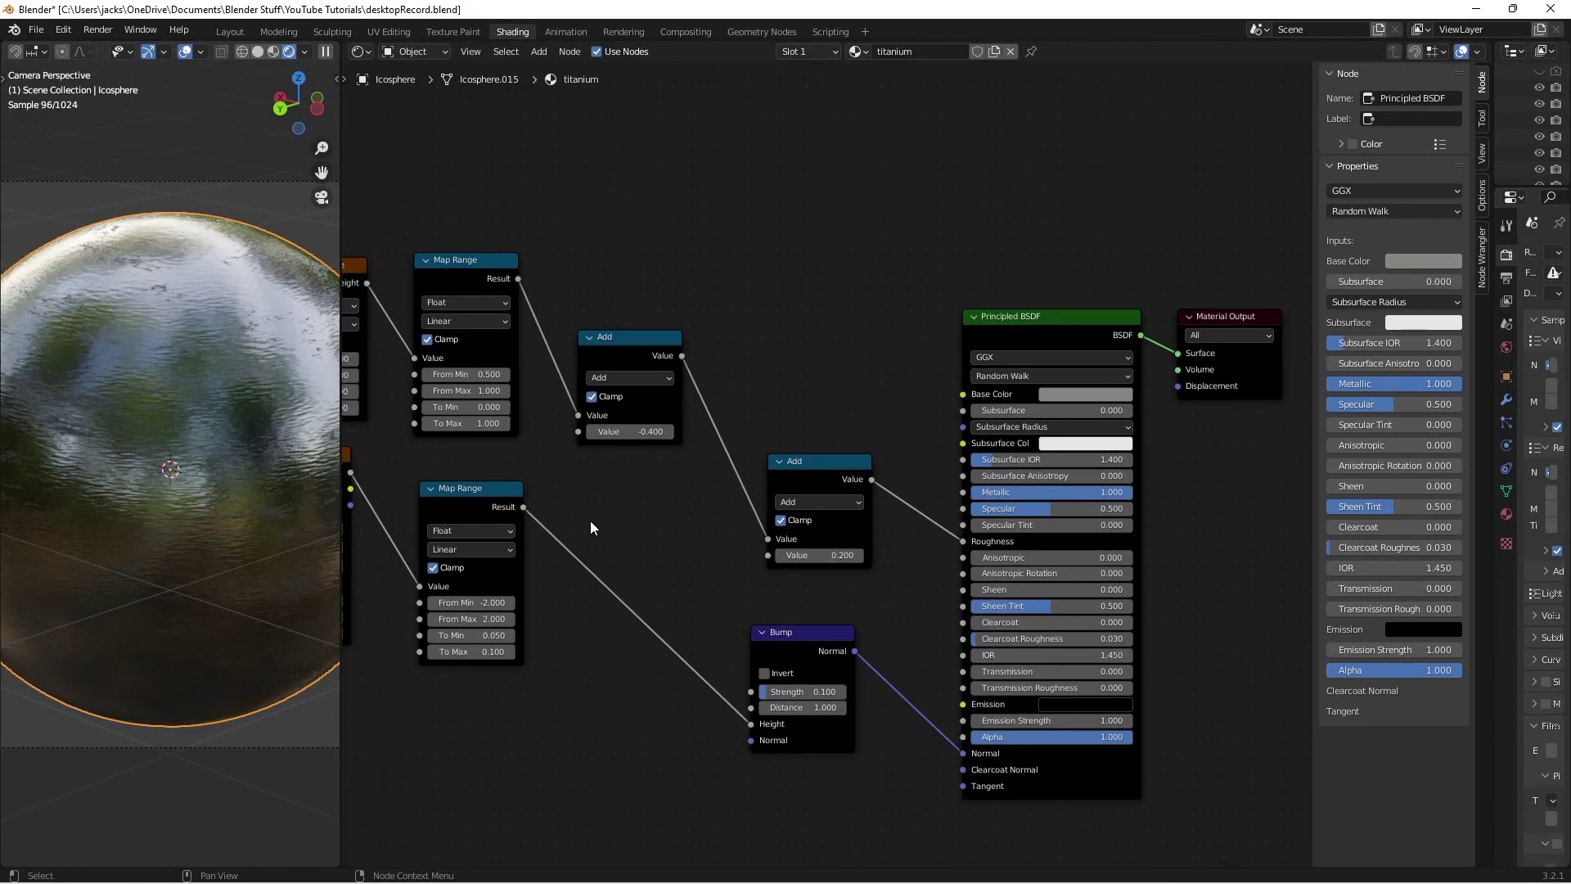
{"action": "middle_click_drag", "start_coordinate": [589, 527], "coordinate": [862, 528]}
{"action": "scroll", "coordinate": [900, 491], "scroll_direction": "down", "scroll_amount": 3}
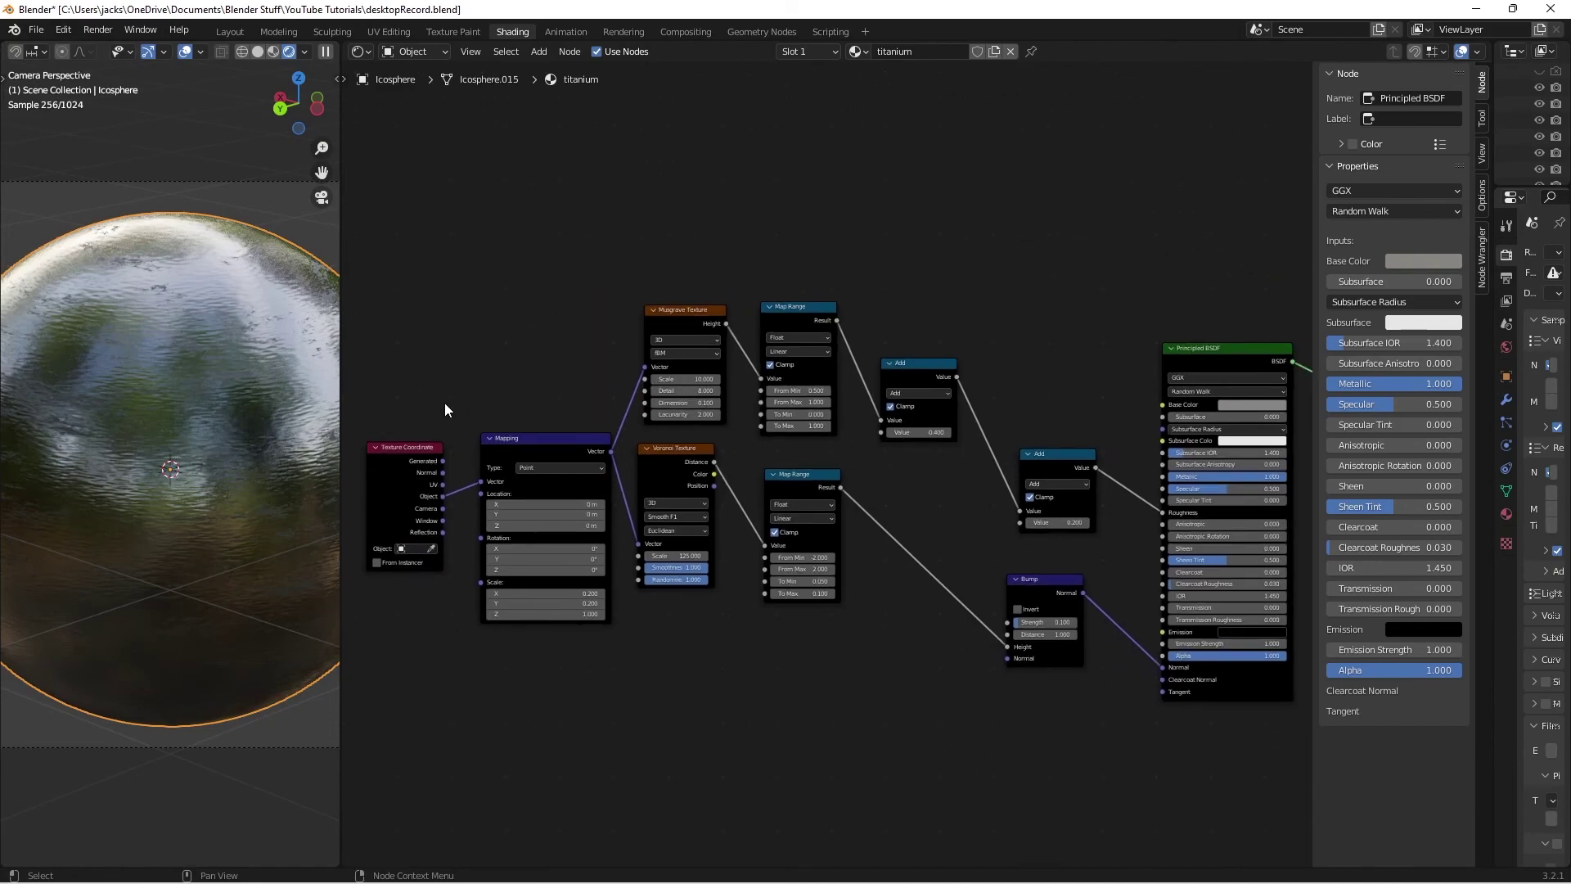
{"action": "left_click_drag", "start_coordinate": [381, 390], "coordinate": [540, 569]}
{"action": "key", "text": "g"}
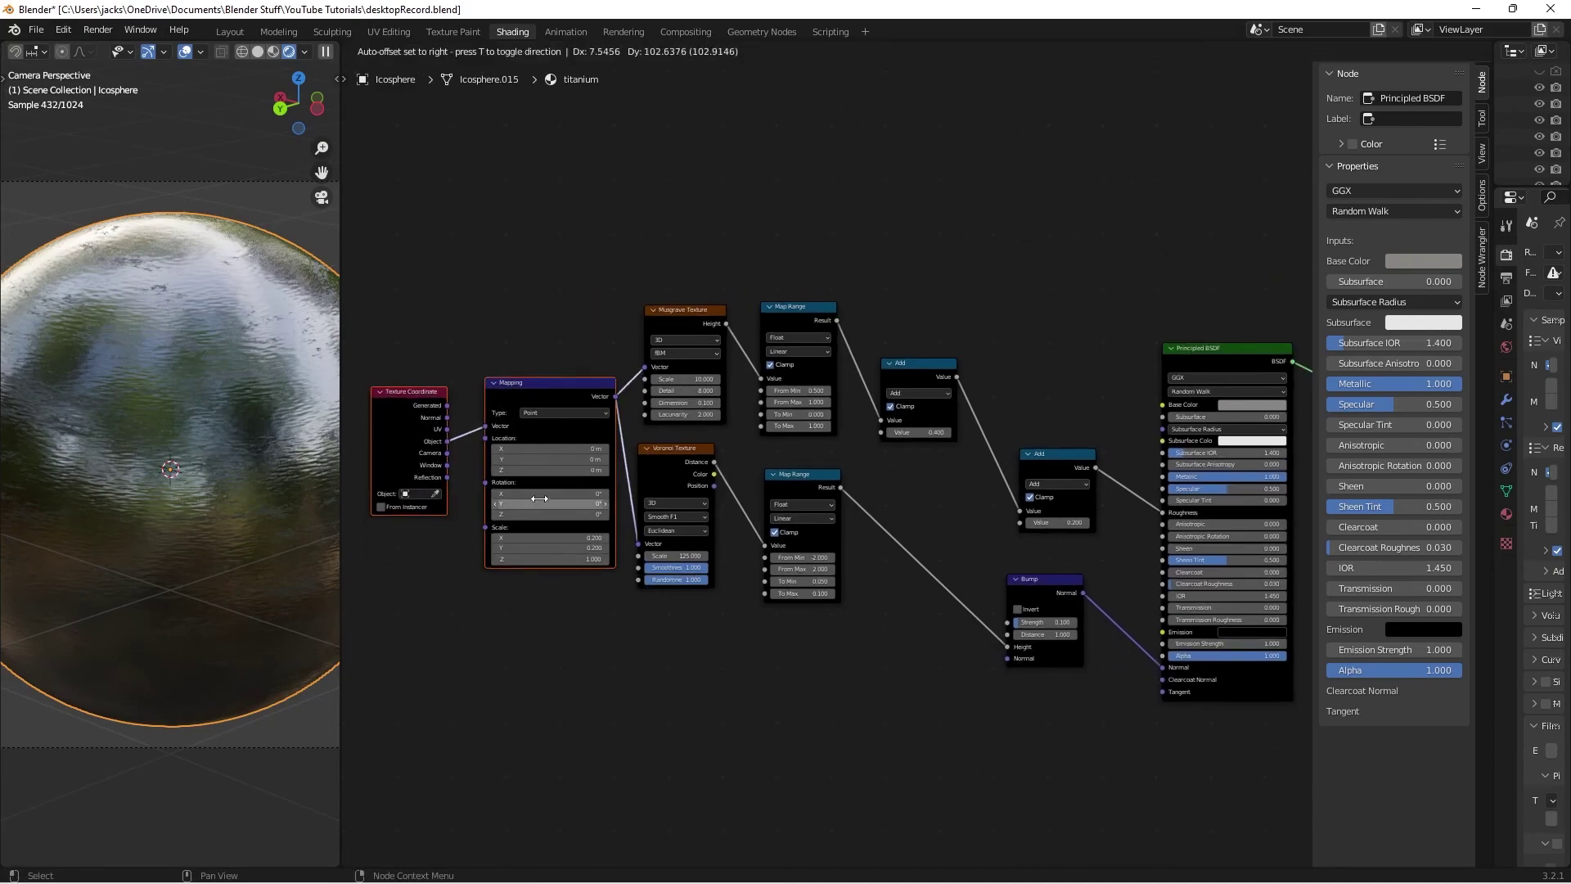
{"action": "left_click", "coordinate": [573, 342]}
- Try Scale values of 75 and 200 on the Voronoi Texture, and set it back to 125
{"action": "scroll", "coordinate": [573, 342], "scroll_direction": "up", "scroll_amount": 2}
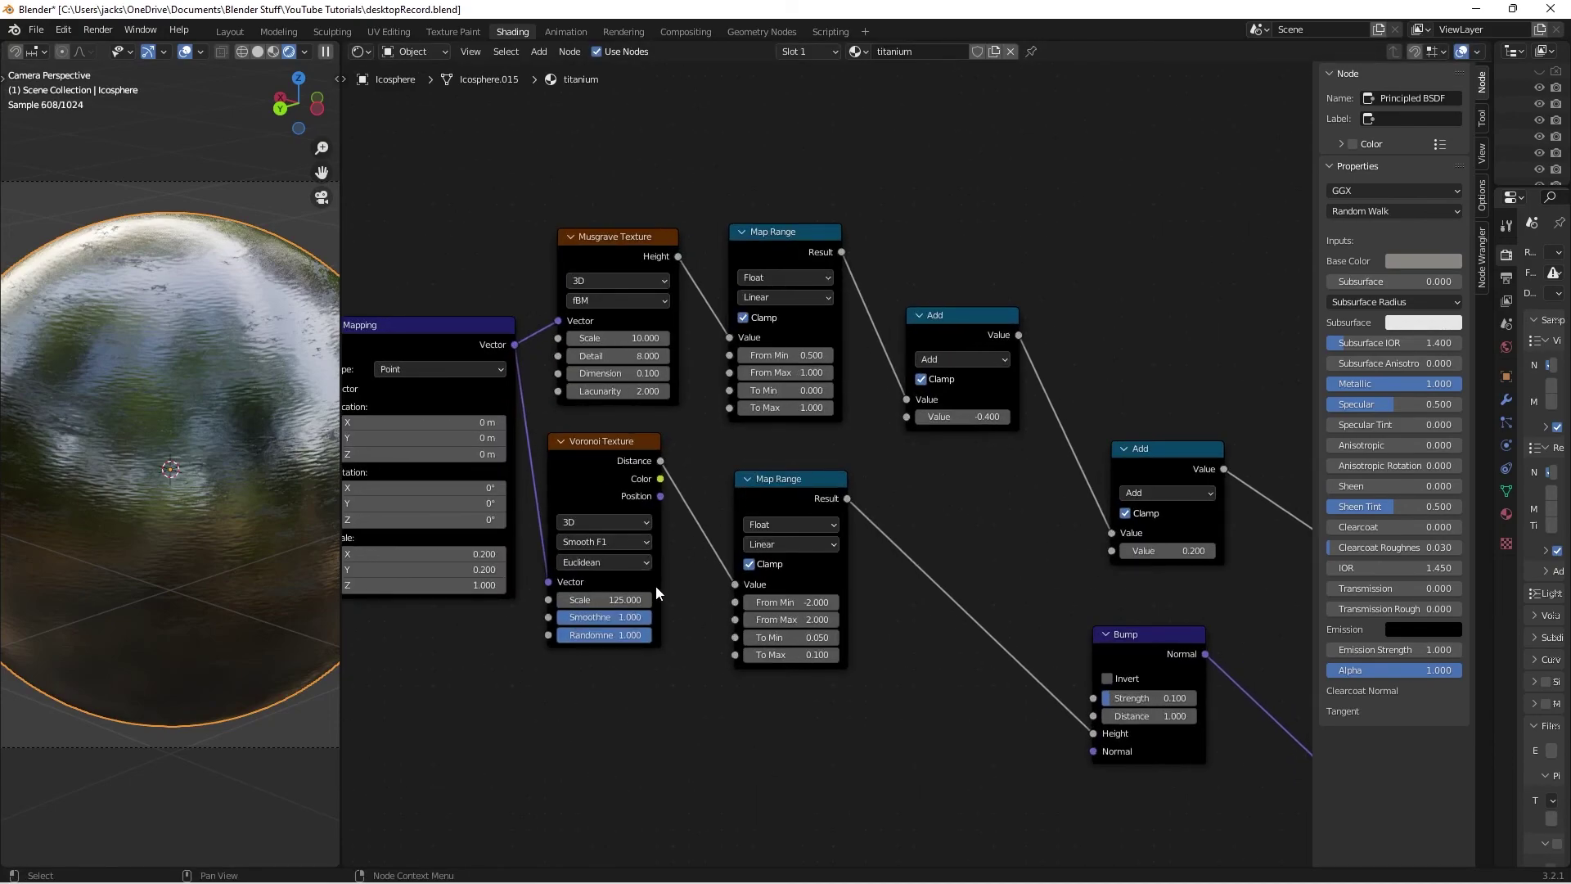
{"action": "left_click", "coordinate": [595, 600]}
{"action": "type", "text": "75"}
{"action": "key", "text": "Return"}
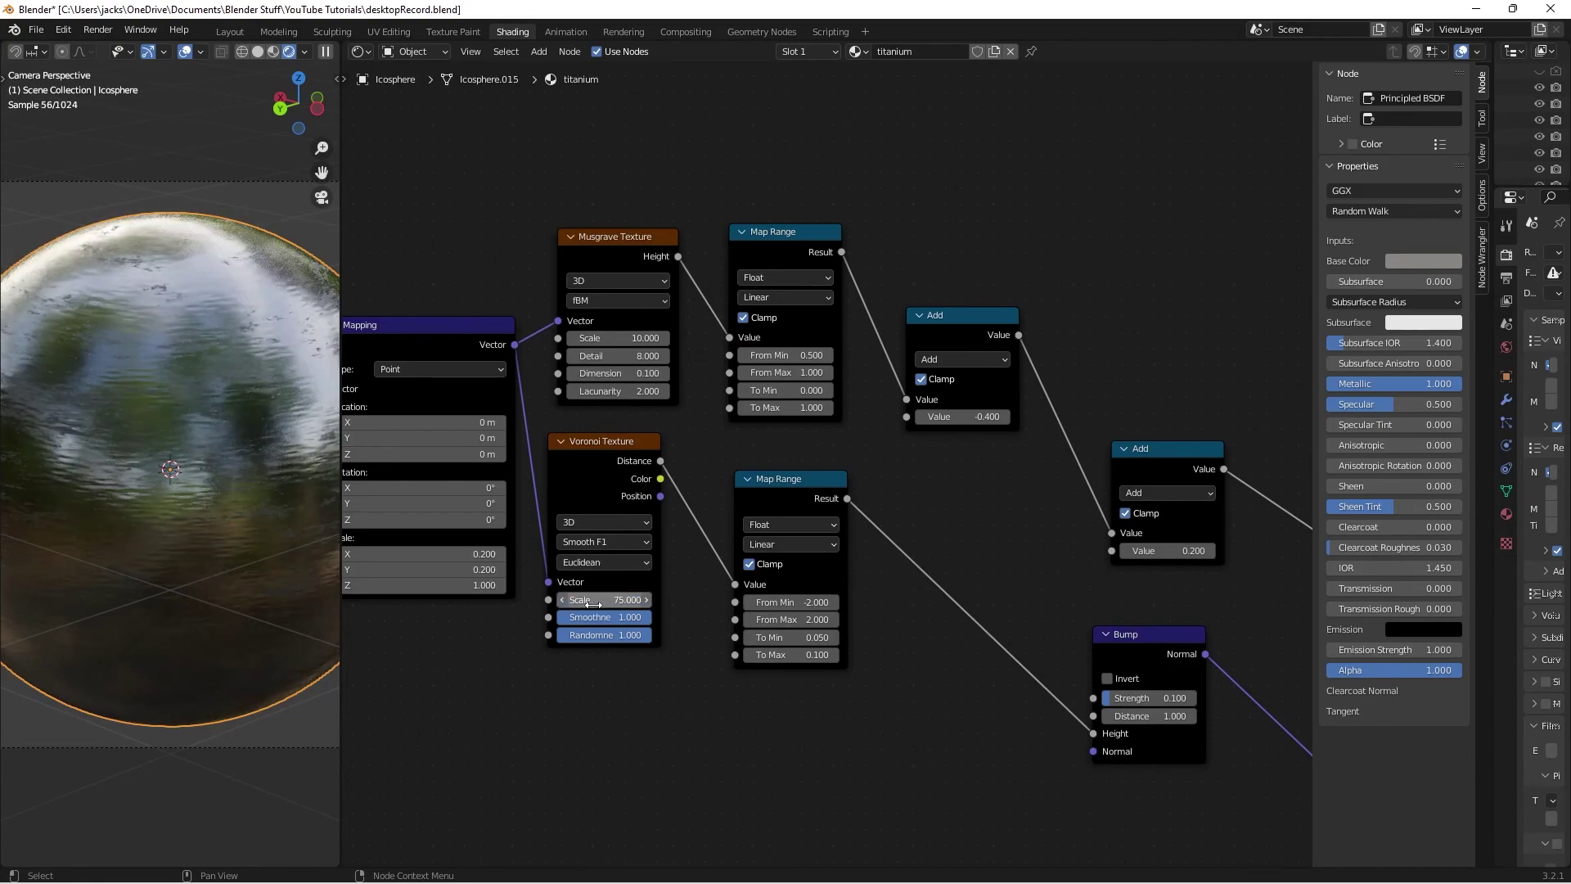
{"action": "left_click", "coordinate": [594, 603]}
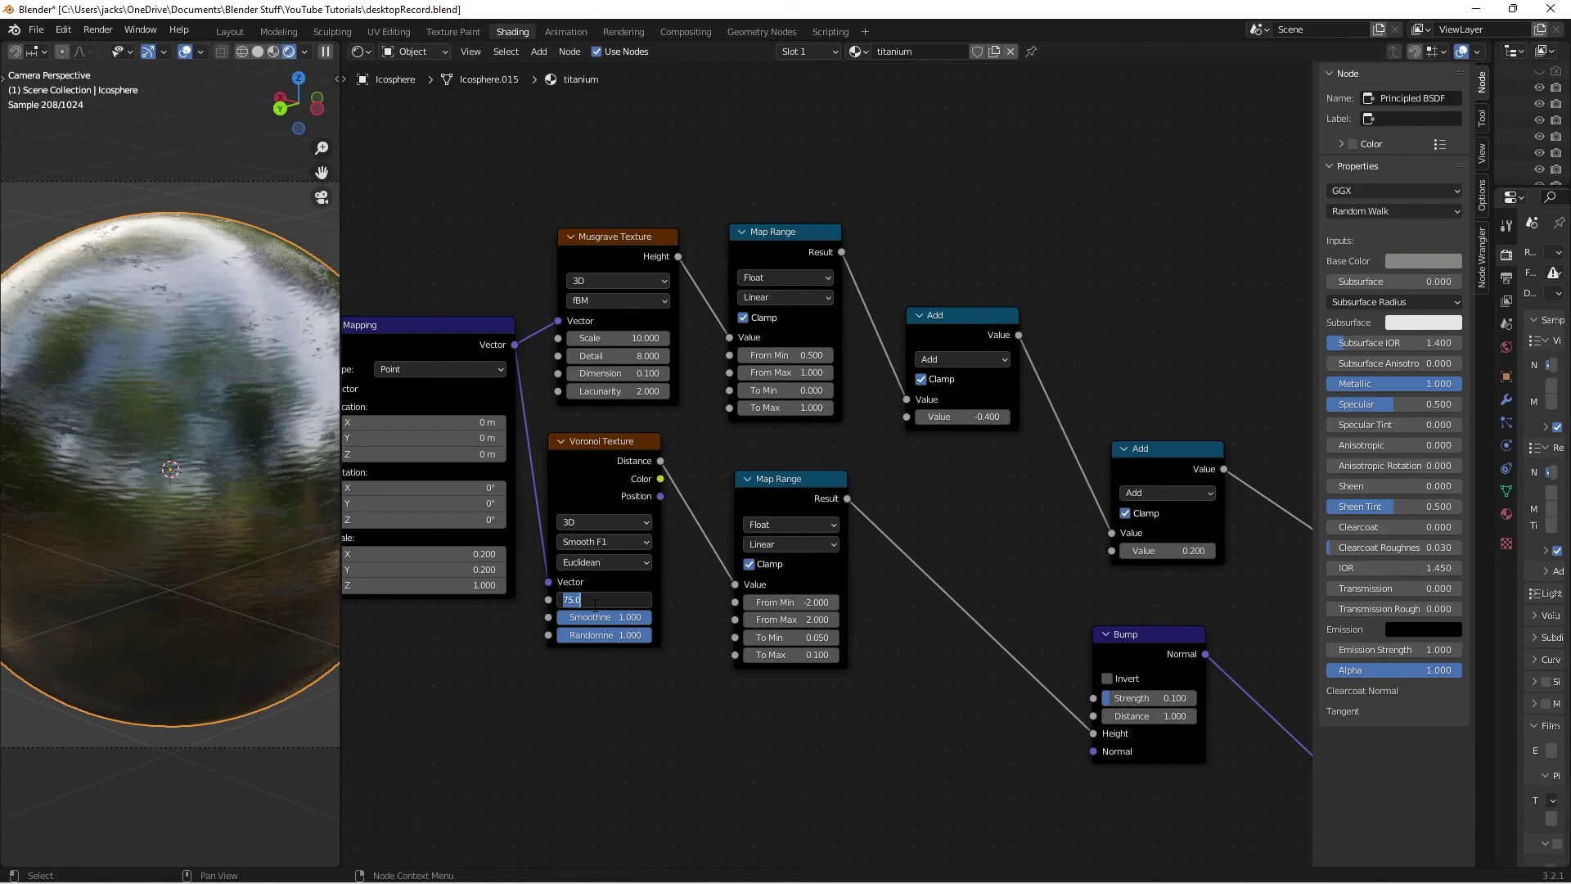
{"action": "type", "text": "200"}
{"action": "key", "text": "Return"}
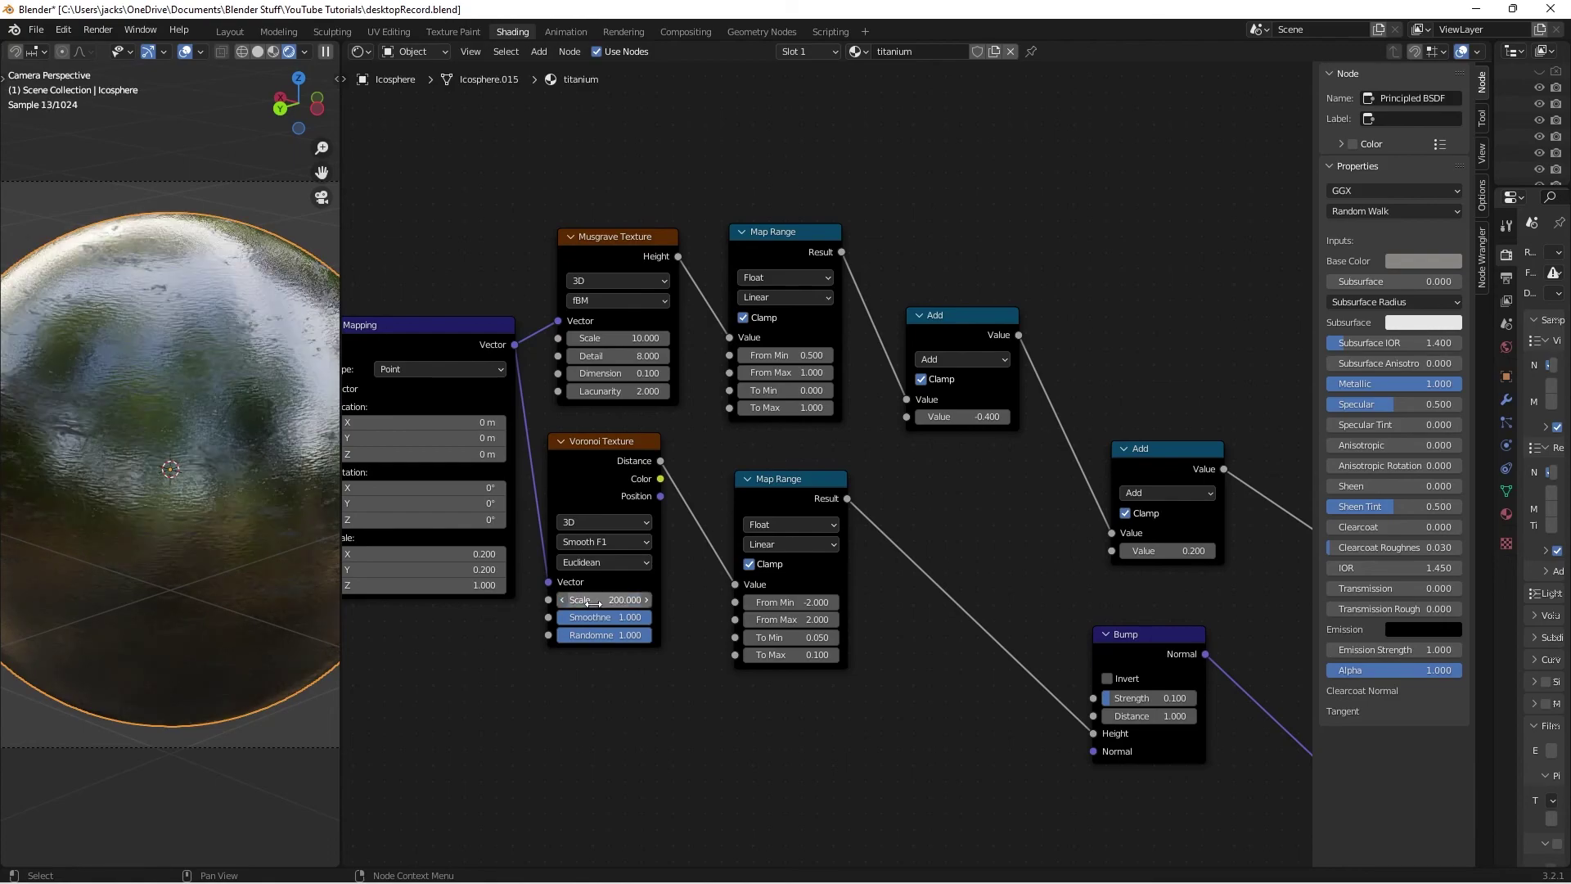
{"action": "left_click", "coordinate": [593, 603]}
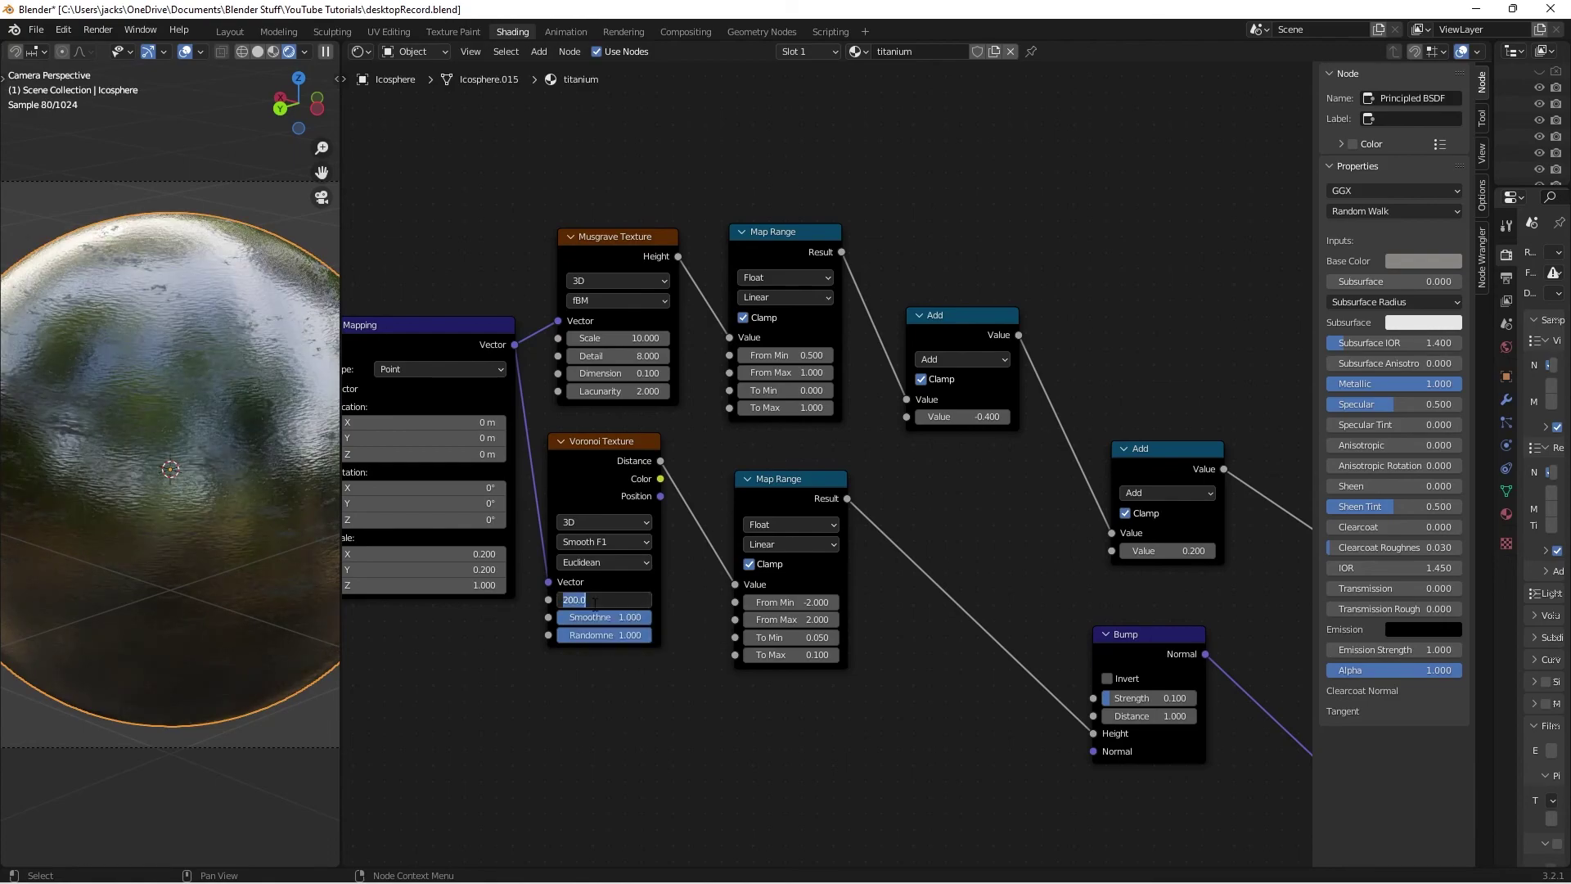
{"action": "type", "text": "125."}
{"action": "key", "text": "Return"}
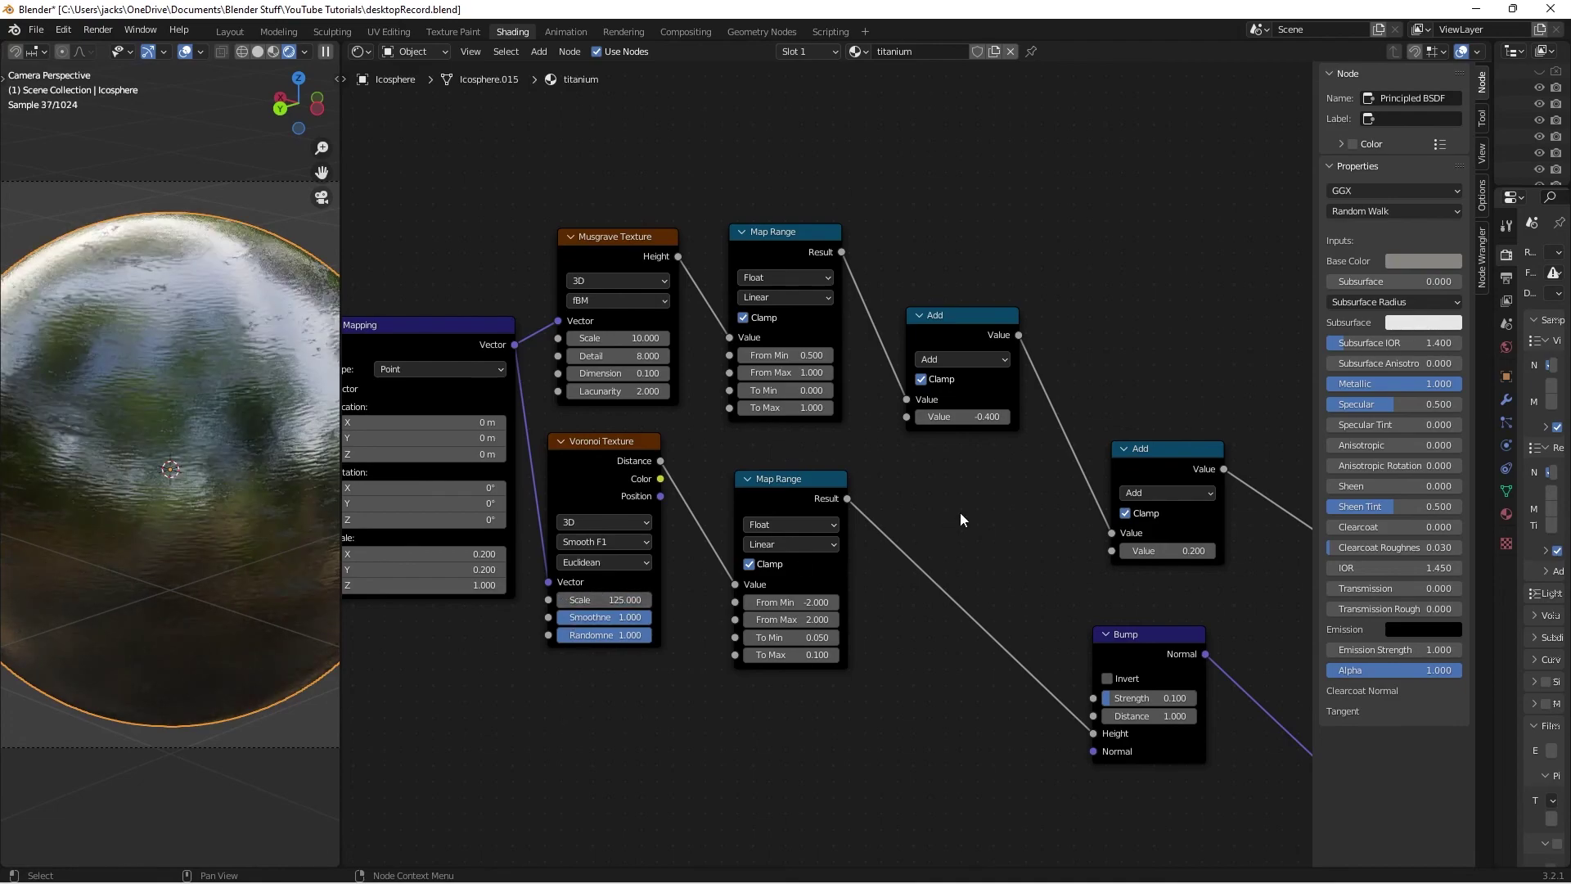
- Save the Blender file and show the complete titanium node tree
{"action": "key", "text": "ctrl+s"}
{"action": "key", "text": "Home"}
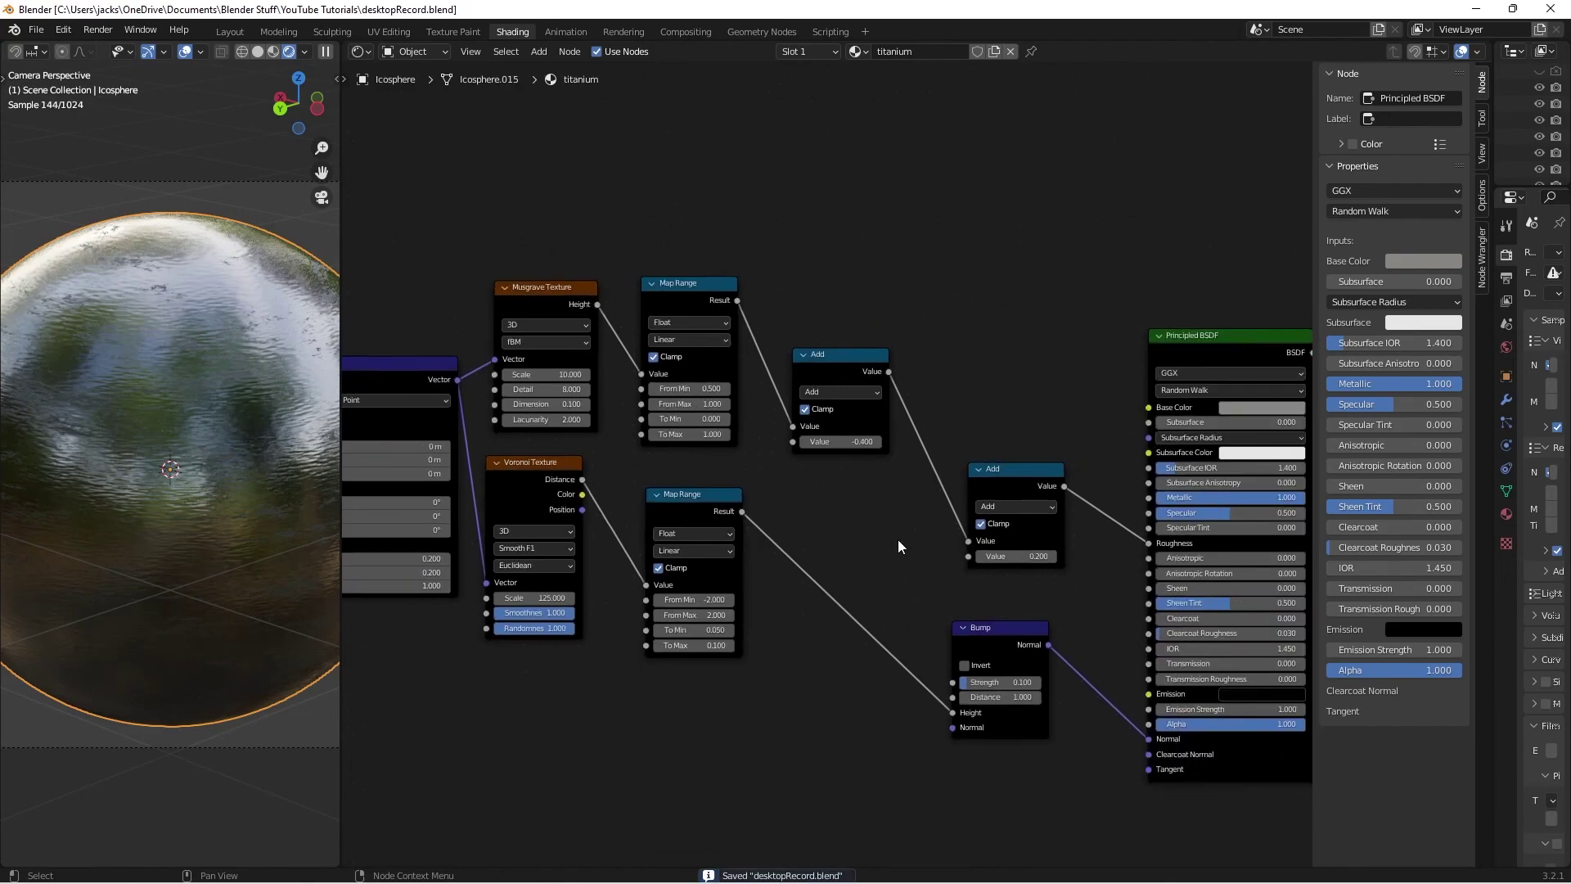
{"action": "middle_click_drag", "start_coordinate": [894, 535], "coordinate": [925, 536], "text": "ctrl"}
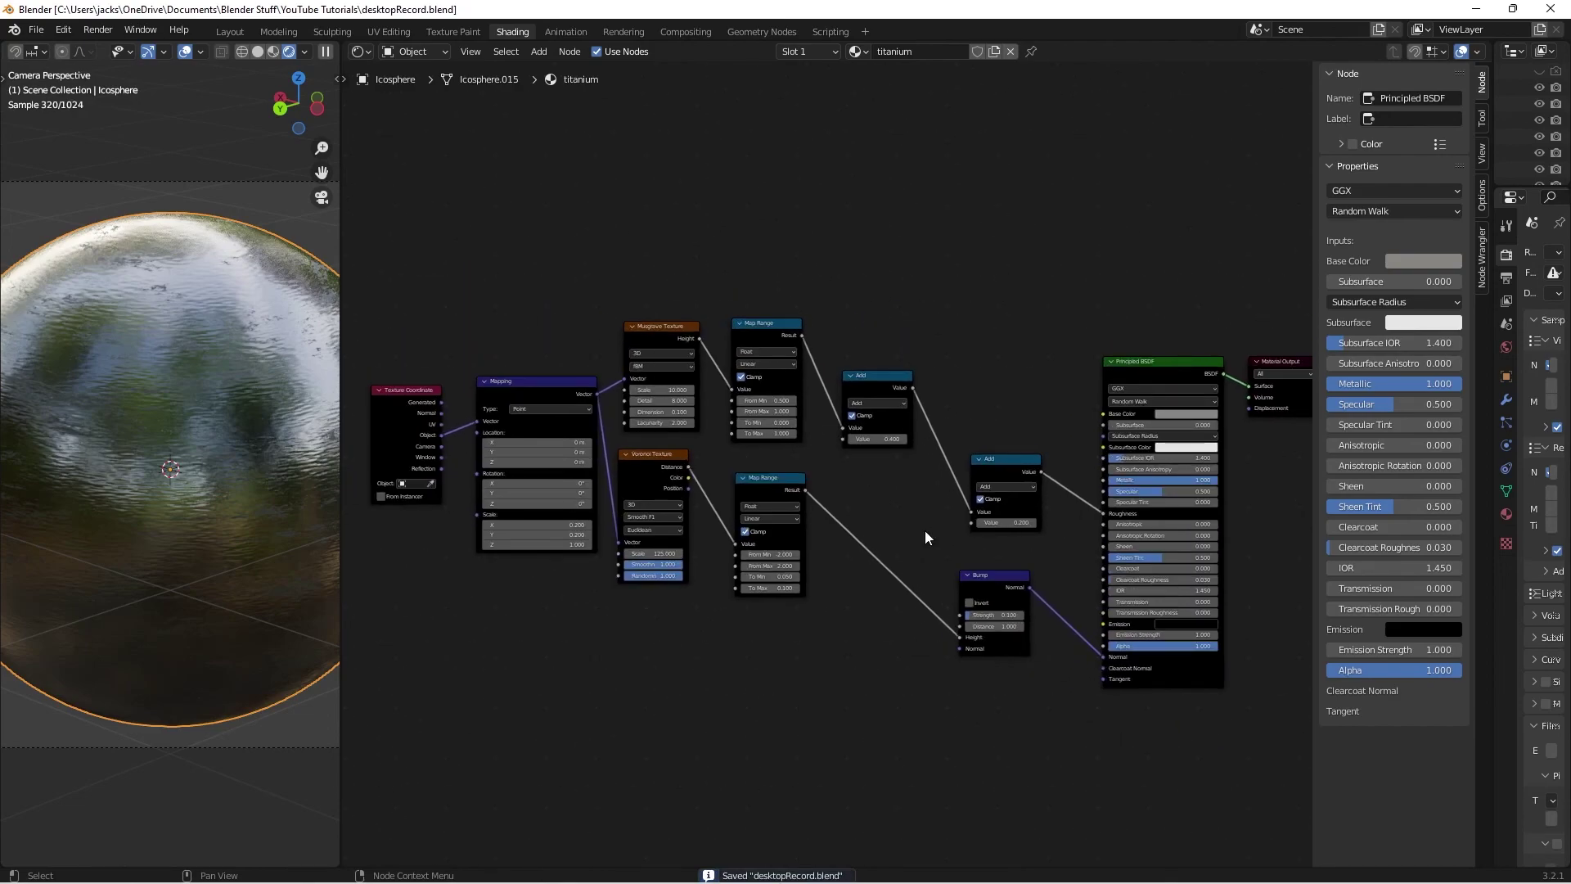